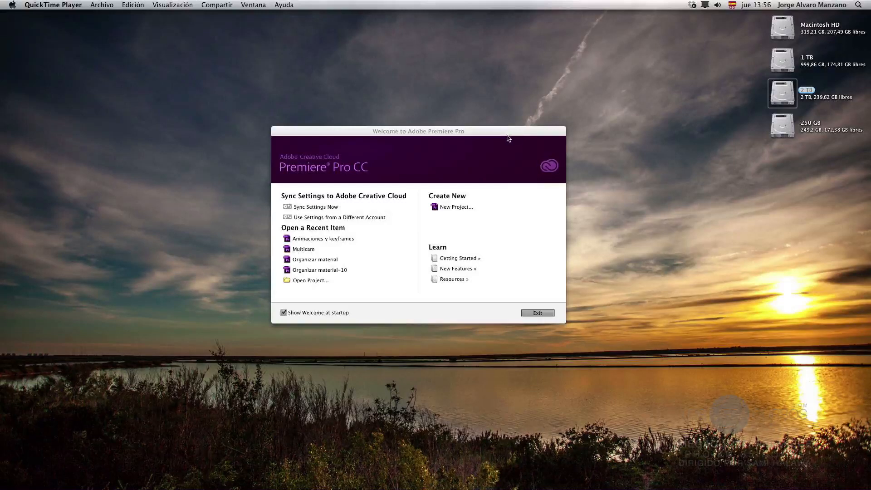
Open the recent project Animaciones y keyframes and browse to the recursos folder for a media import.
click(462, 132)
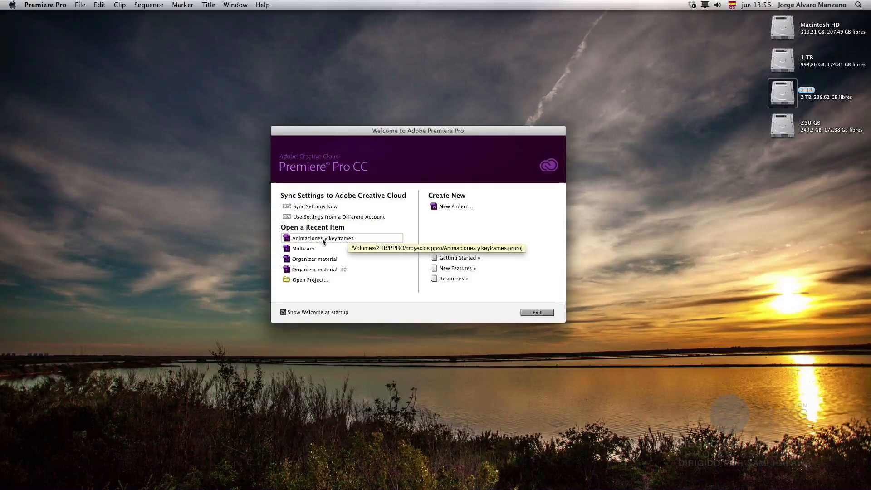
click(345, 238)
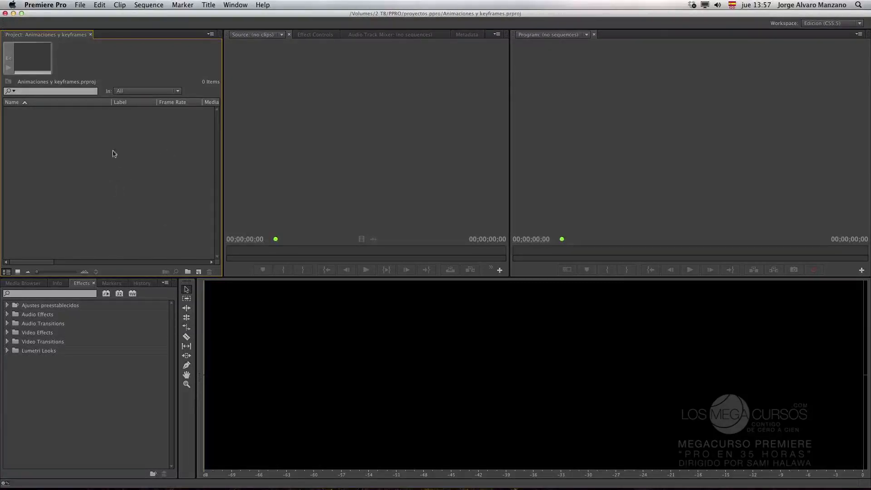
double_click(145, 170)
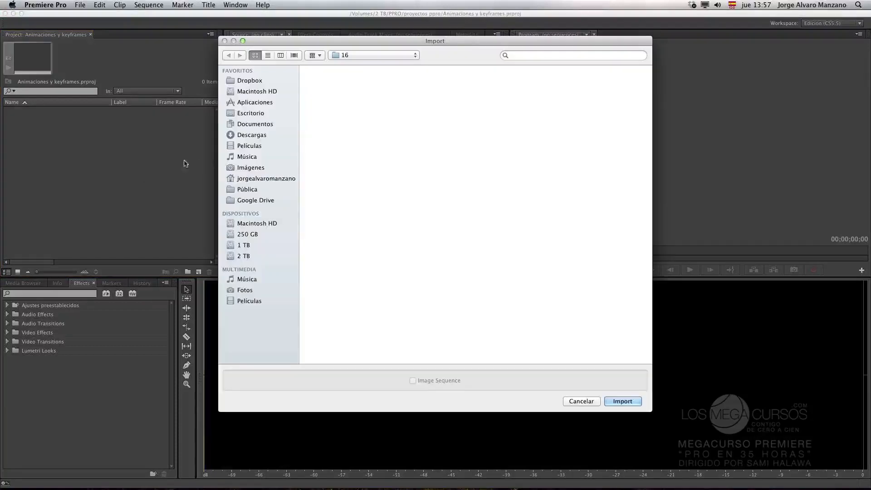
click(370, 57)
click(359, 65)
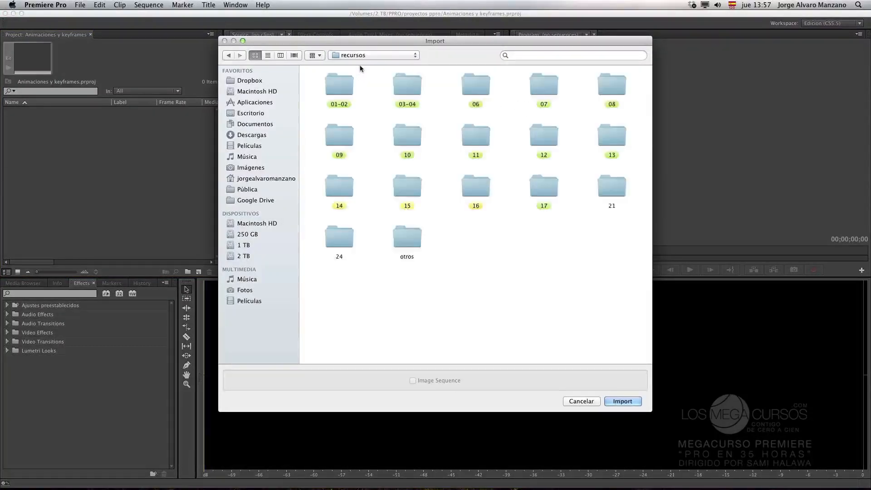
click(353, 55)
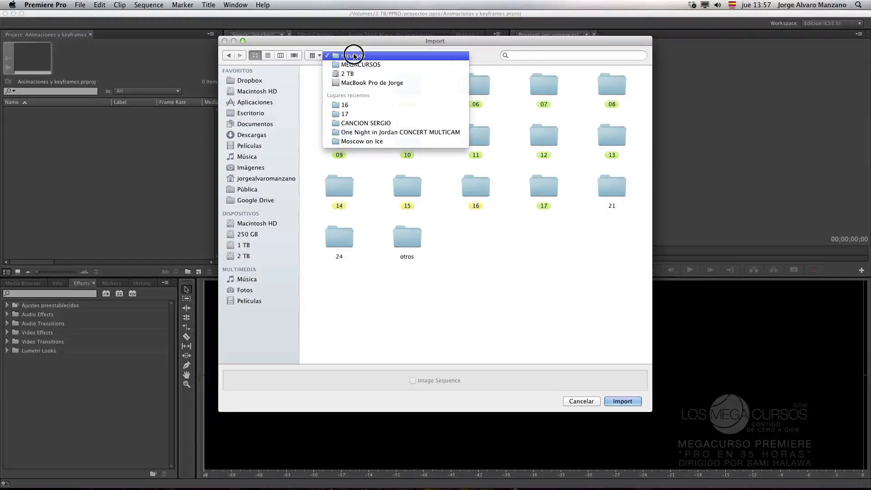
click(353, 55)
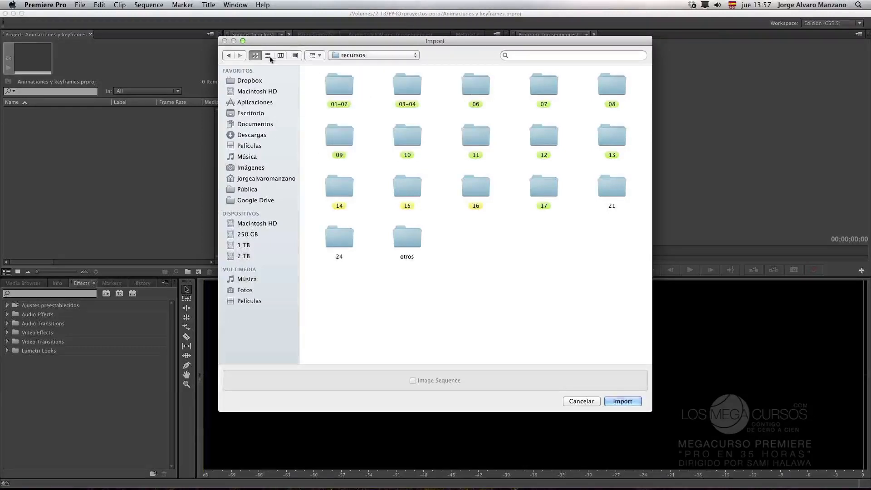
click(269, 56)
click(280, 55)
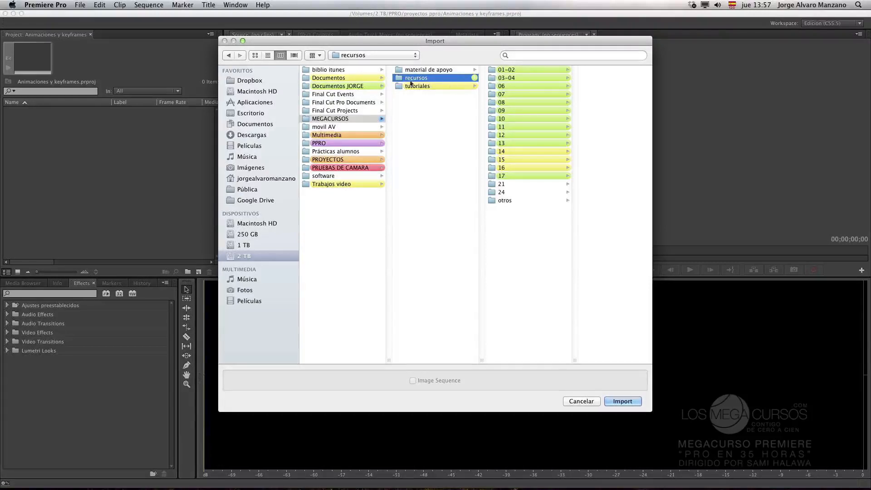
click(269, 56)
double_click(332, 190)
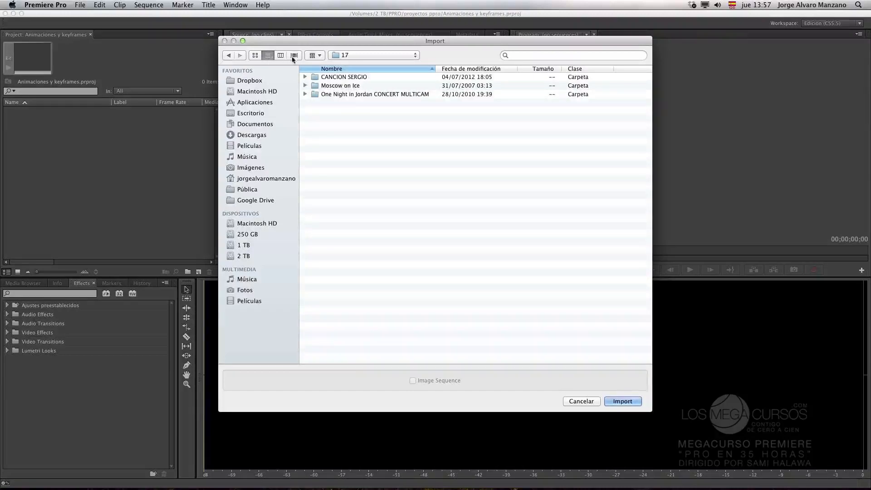
click(364, 54)
click(361, 64)
Import the TIFF version of the 6387431f caricature image from folder 16, showing the files as icons.
double_click(325, 180)
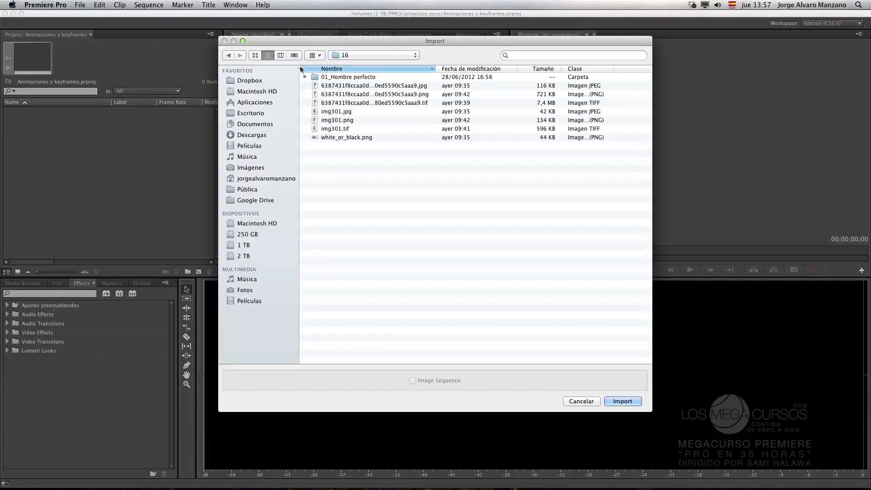
click(281, 55)
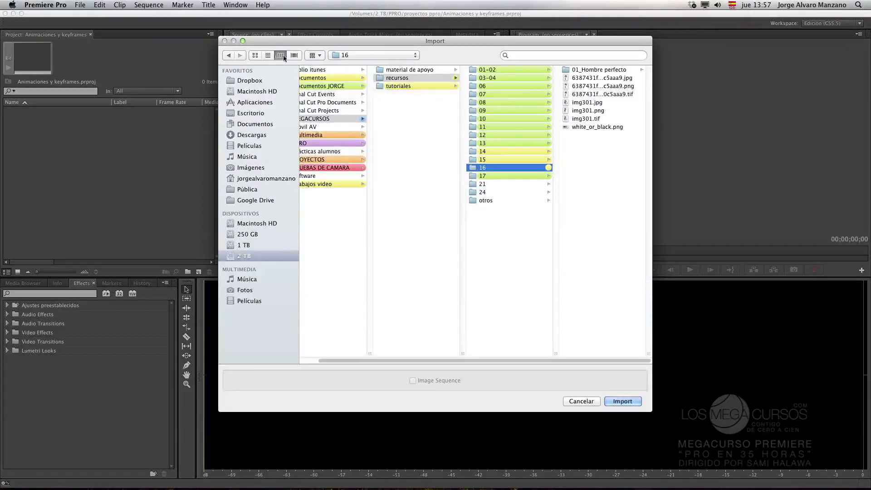
click(268, 55)
click(255, 55)
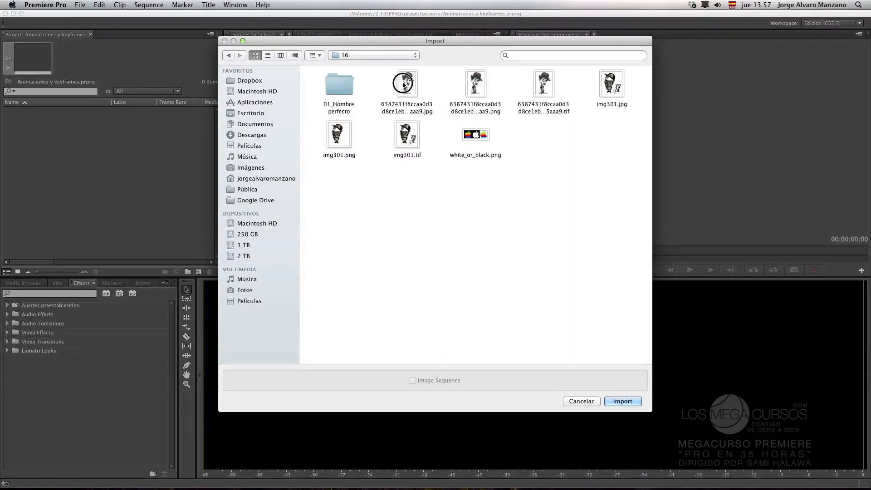
click(407, 84)
click(475, 88)
click(542, 90)
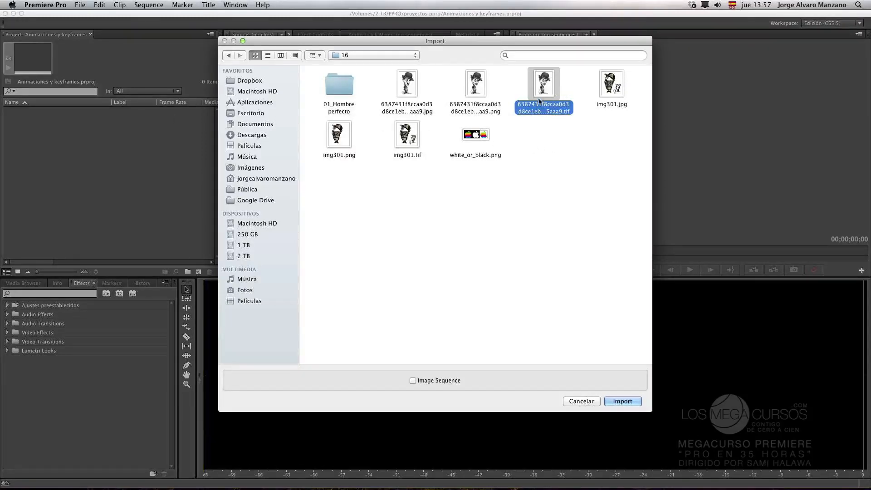
click(623, 402)
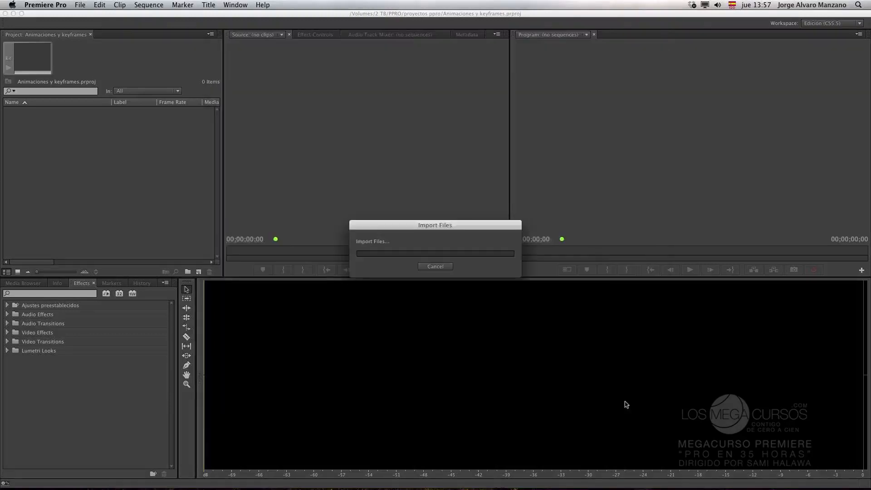
Load the imported TIFF caricature into the Source Monitor.
click(63, 145)
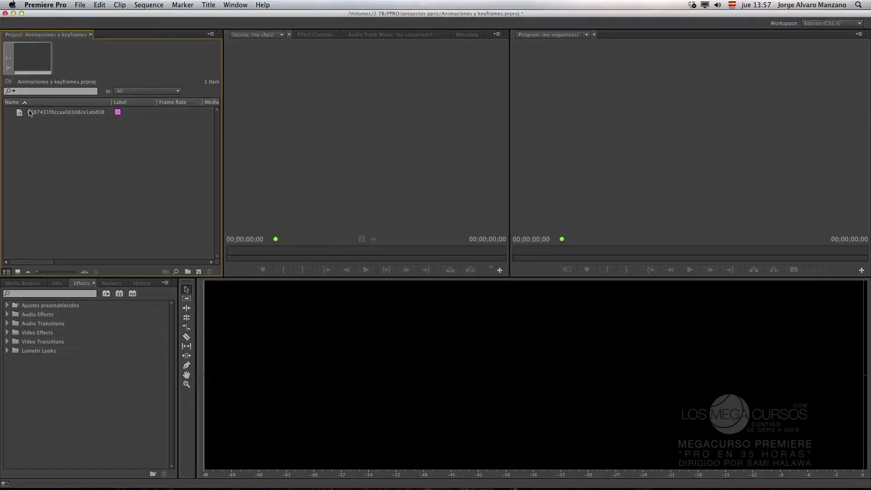
click(31, 112)
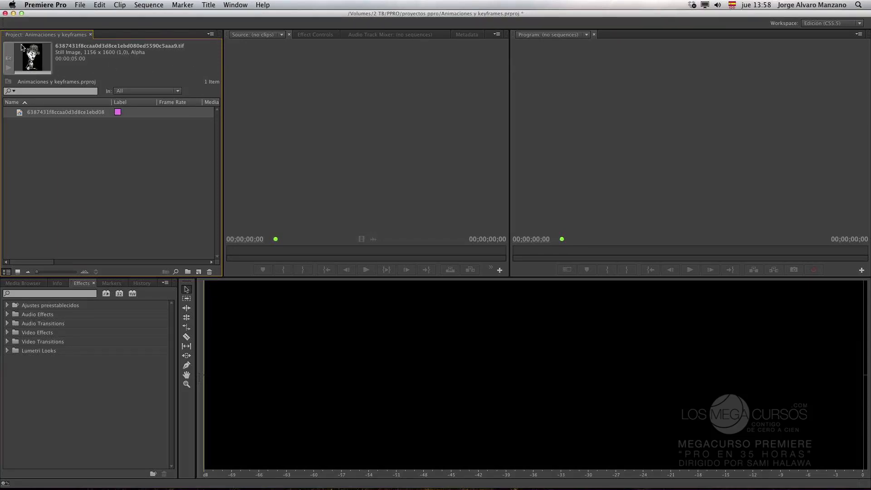
drag(18, 112, 352, 222)
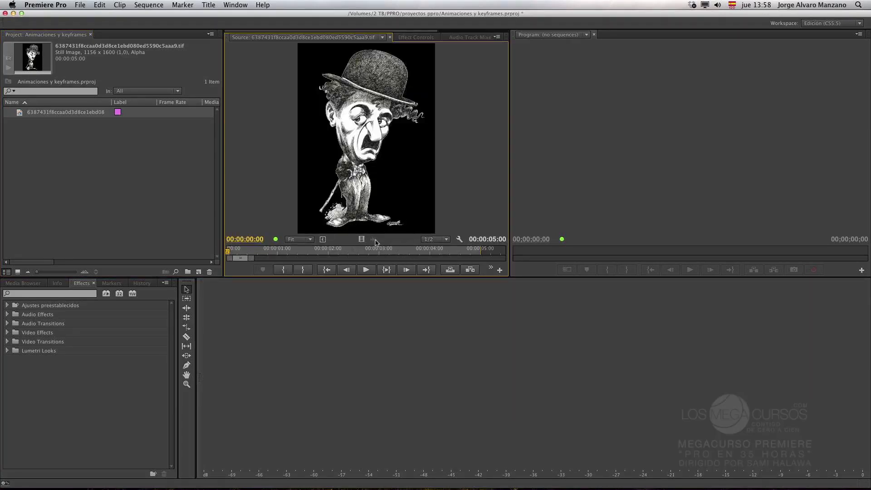
Examine the image's alpha channel in the Source Monitor, then return the display to Composite Video.
click(459, 239)
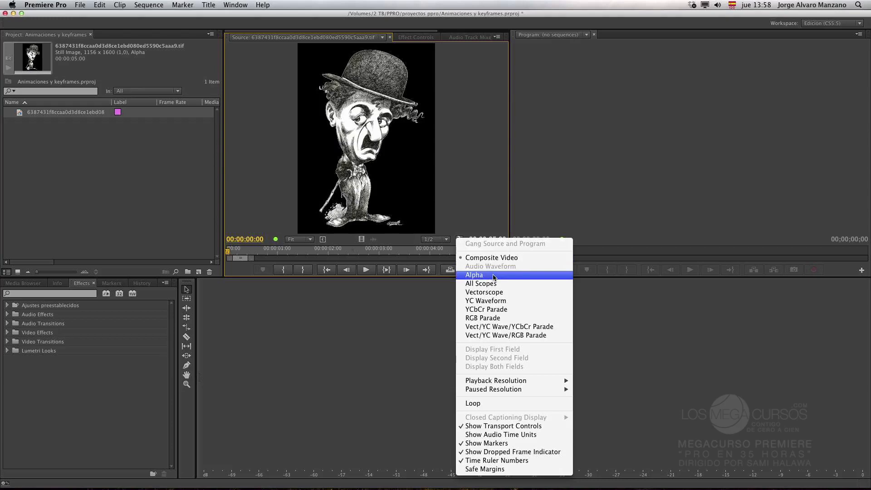
click(493, 277)
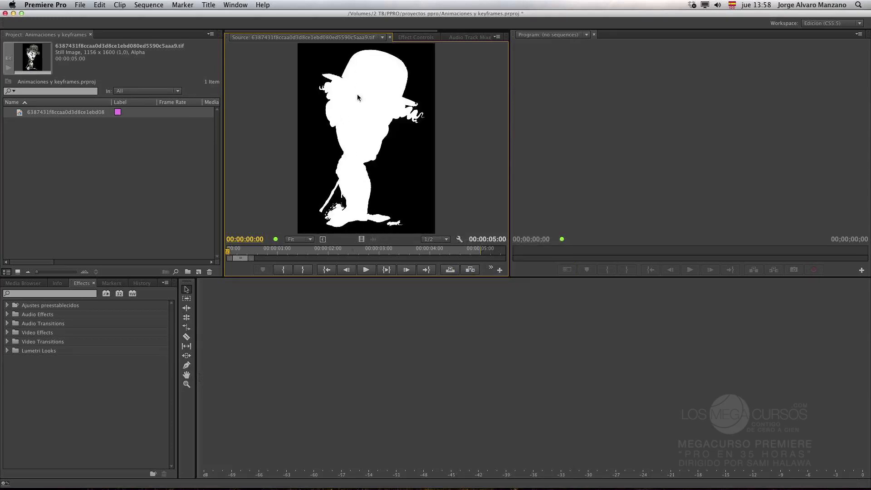
click(458, 239)
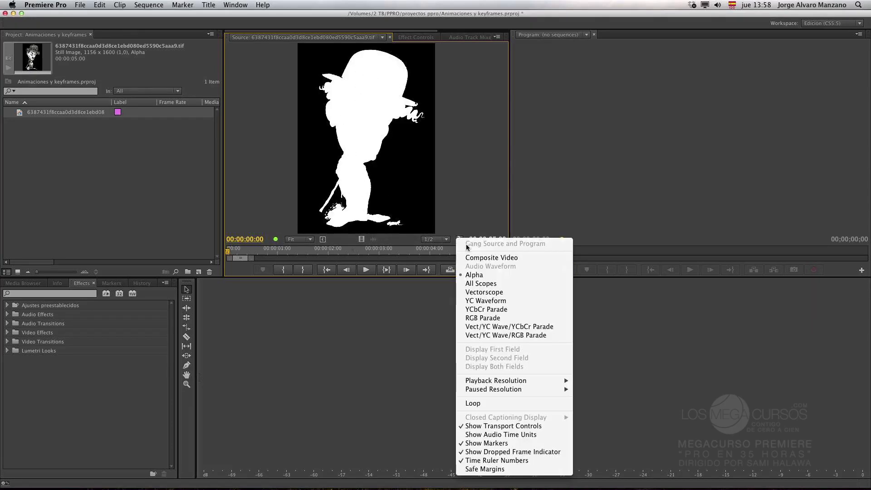
click(482, 259)
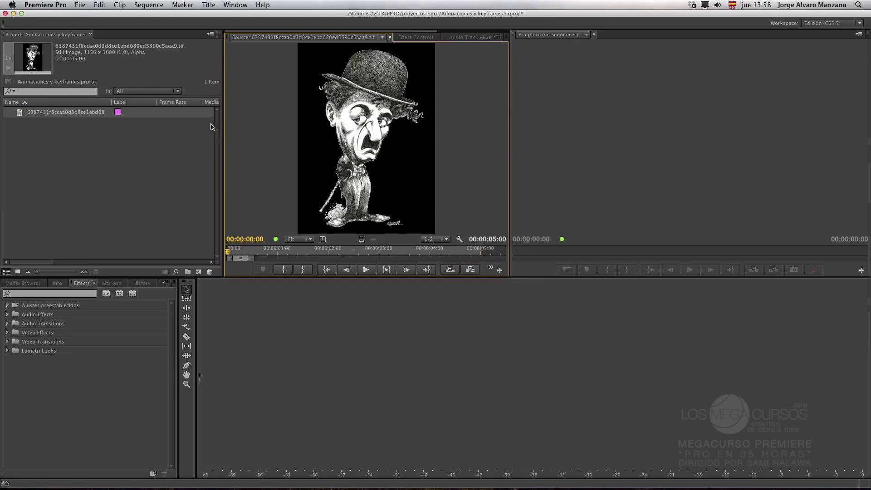
click(71, 169)
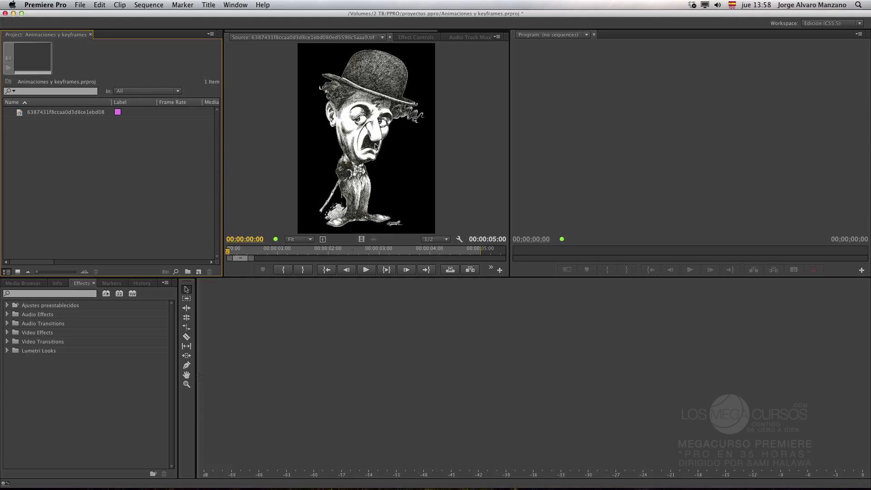
click(54, 117)
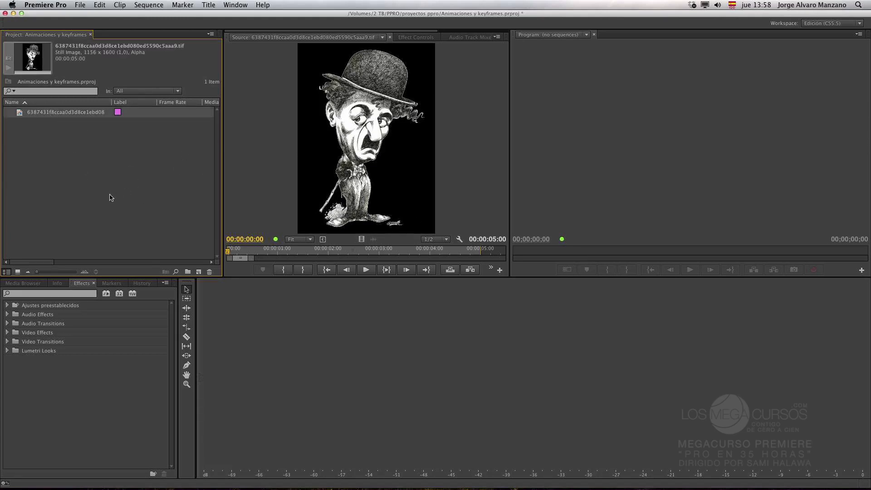
click(126, 210)
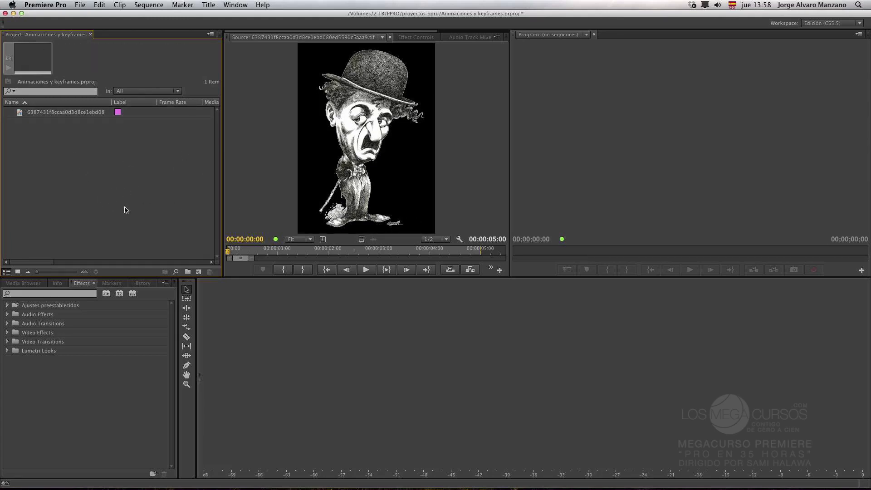
right_click(64, 114)
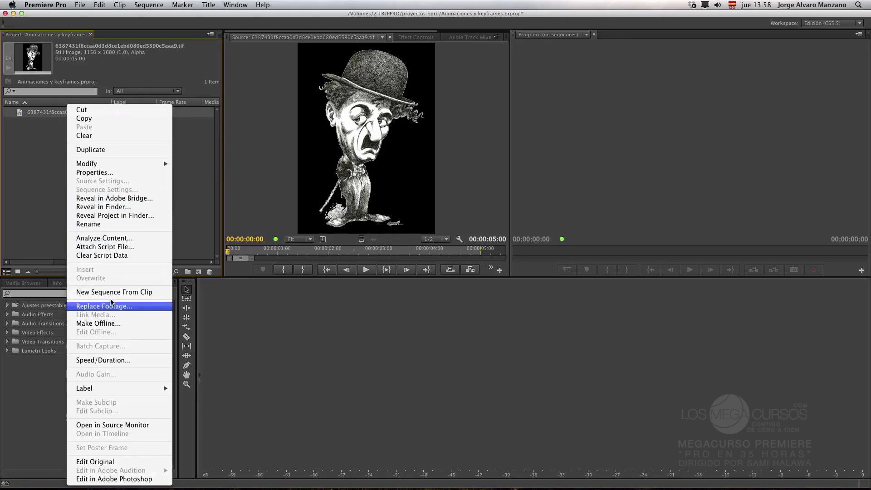
click(187, 266)
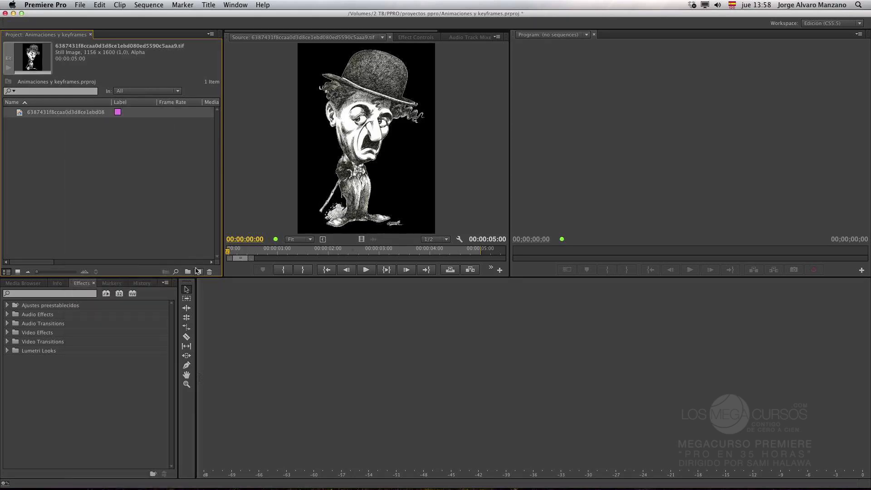
Create a new sequence named chaplin using the custom SLR 25FPS preset.
click(198, 271)
click(217, 280)
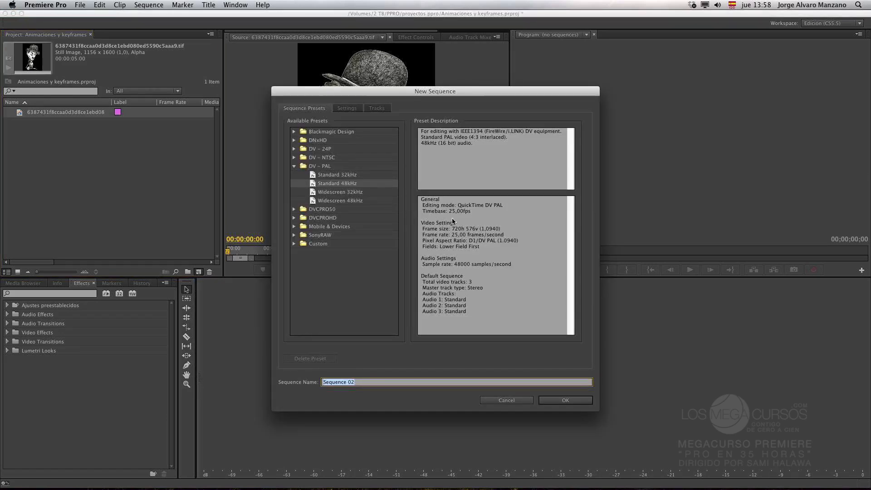
click(294, 166)
click(293, 209)
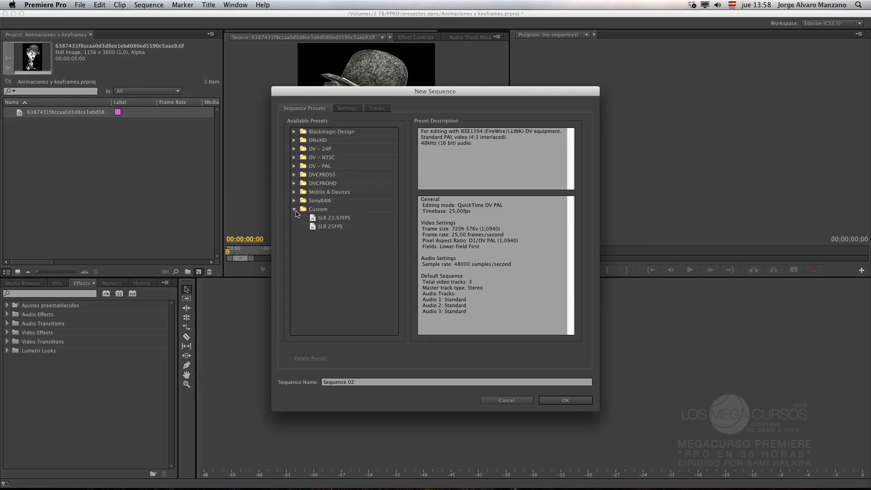
click(336, 228)
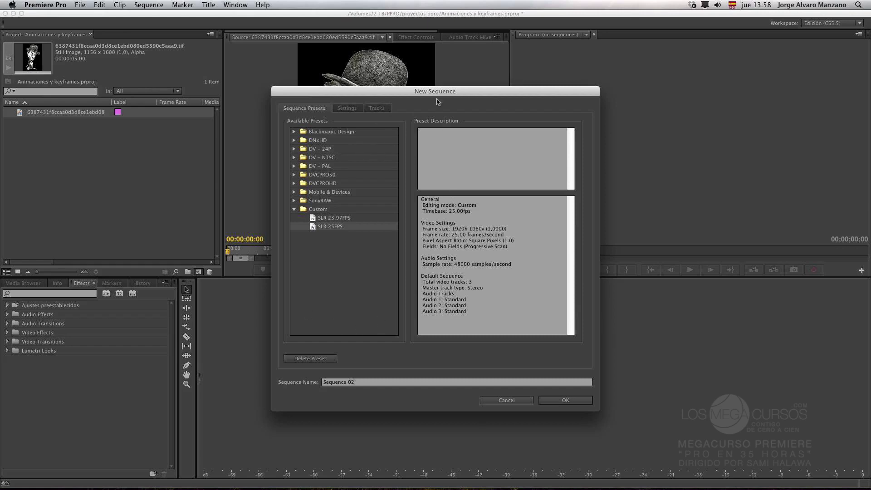
drag(450, 95, 431, 90)
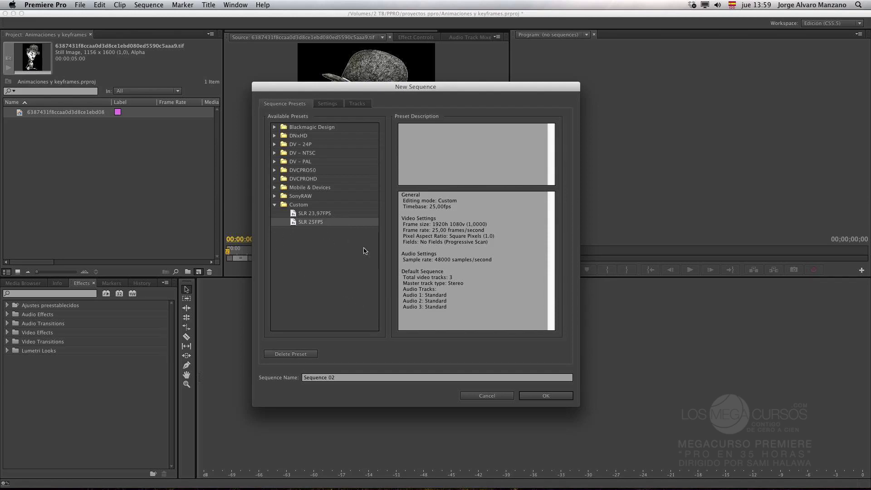
click(343, 379)
drag(343, 379, 272, 380)
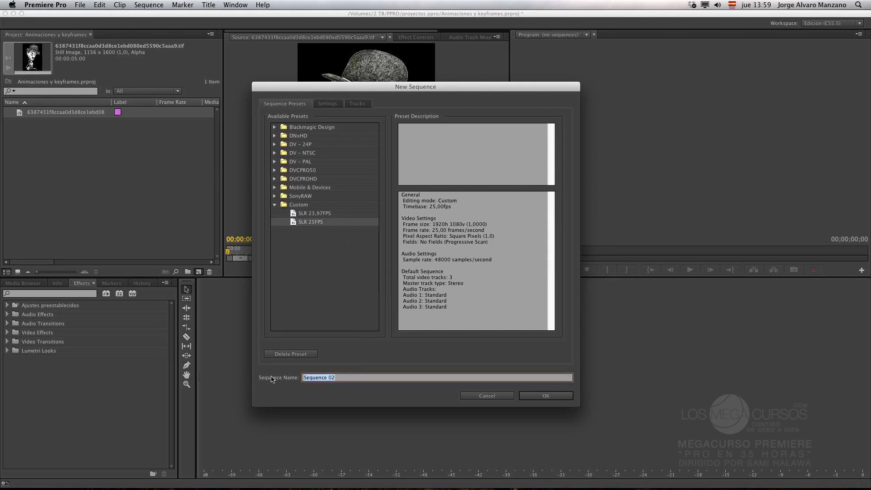
text(chaplin)
click(546, 396)
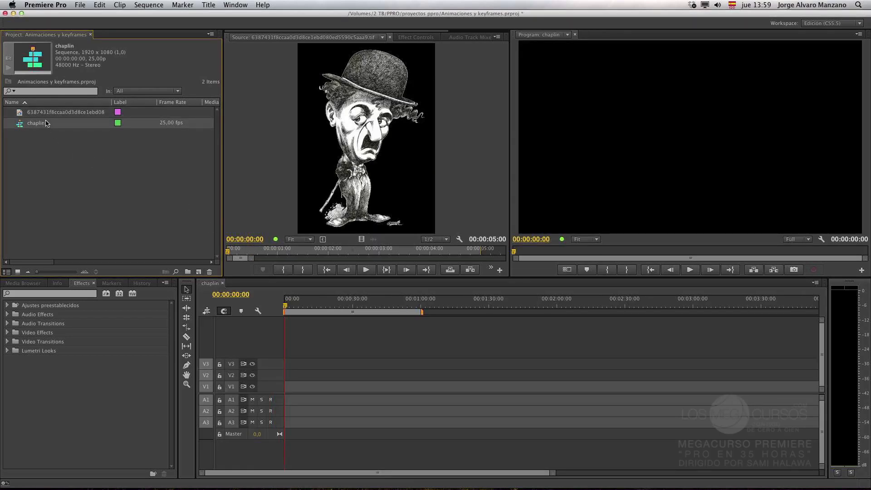
Rename the imported TIFF image in the project as caricatura.
click(63, 115)
key(Return)
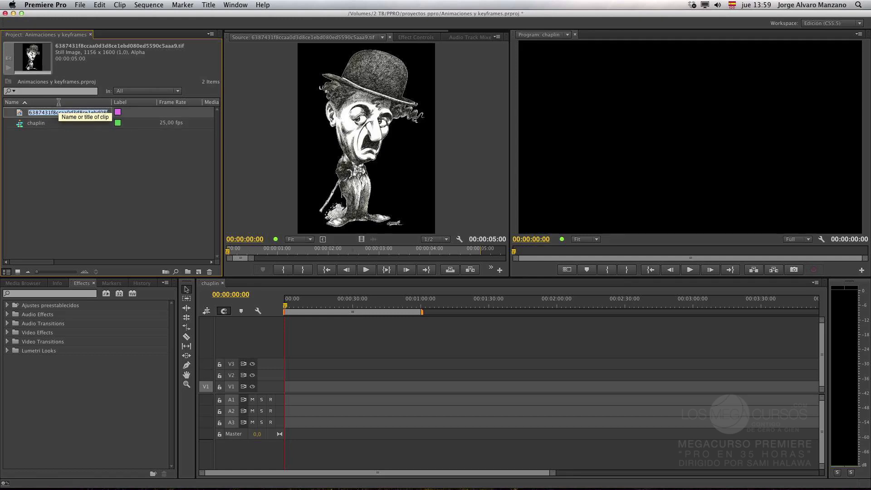
text(caricatura)
key(Return)
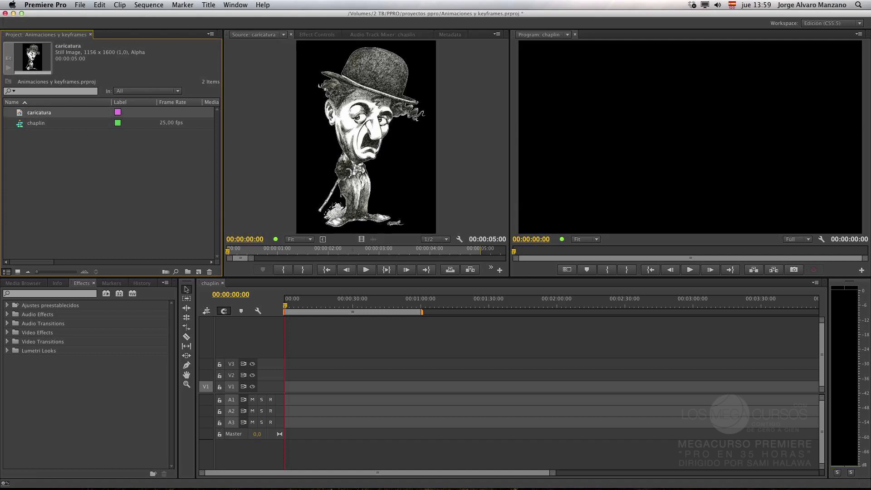
click(78, 186)
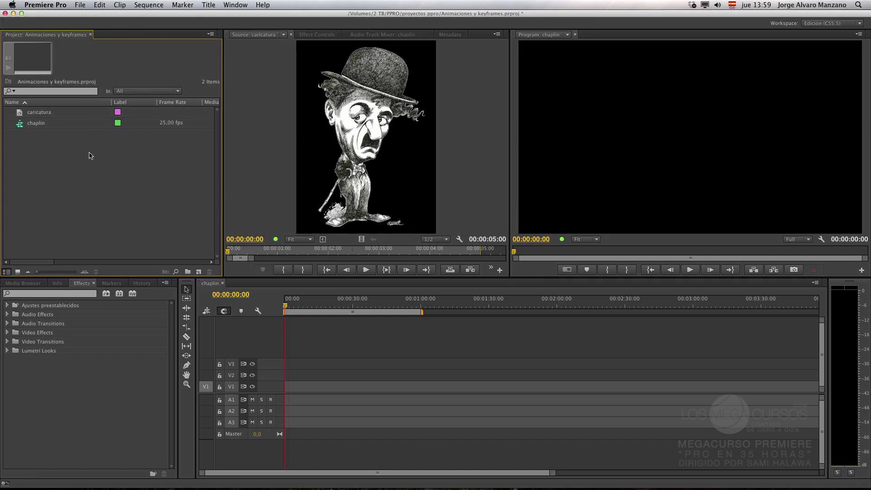
Place the caricatura image at the start of video track V1 in the chaplin sequence.
click(53, 123)
drag(41, 114, 286, 391)
click(290, 306)
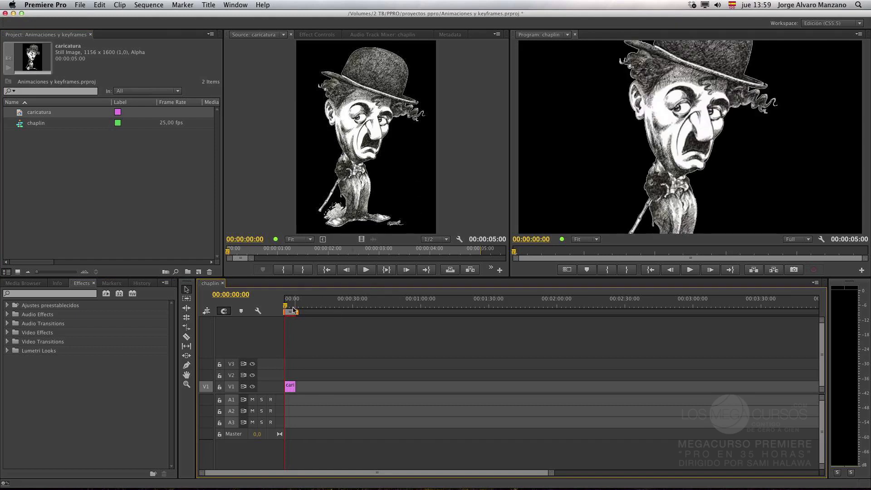
Select the caricatura clip at the start of V1 and display its Effect Controls.
drag(290, 309, 285, 308)
click(290, 386)
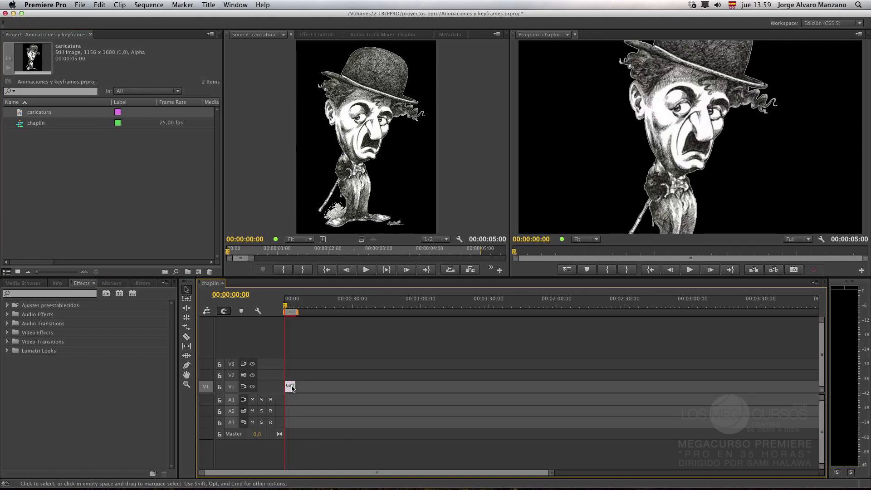
click(245, 132)
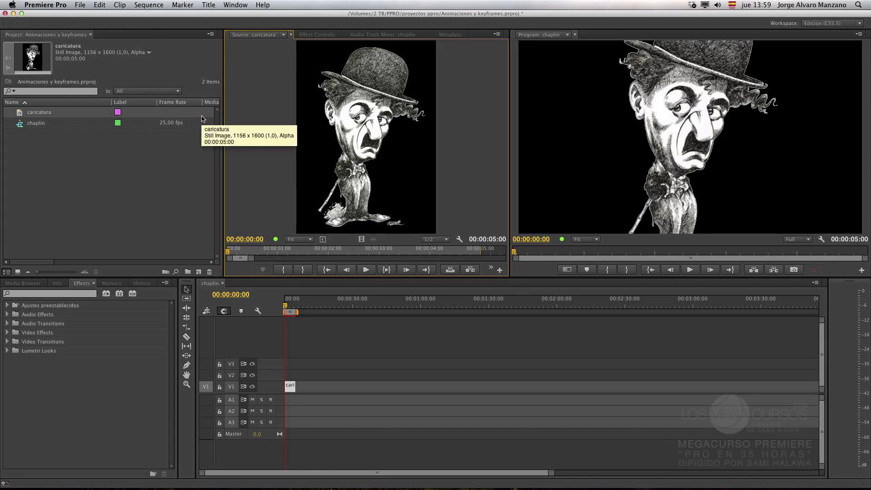
click(313, 35)
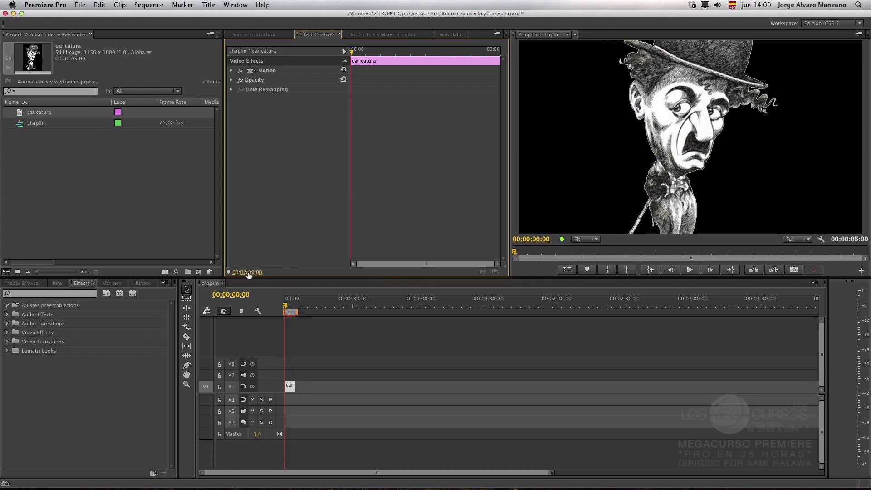
Scrub the clip's effect timeline to 00:00:01:06, and toggle the keyframe timeline view off and back on.
drag(248, 272, 256, 273)
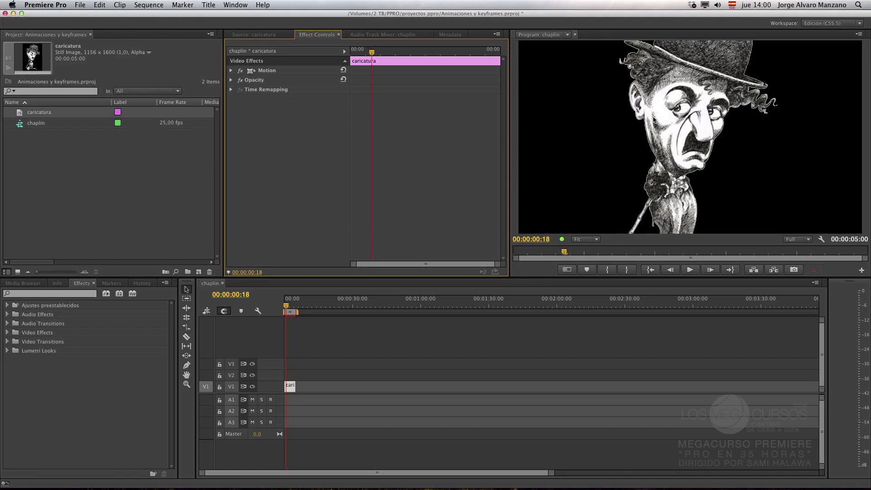
mouse_move(373, 51)
mouse_down()
mouse_move(306, 57)
mouse_move(388, 59)
mouse_up()
click(356, 267)
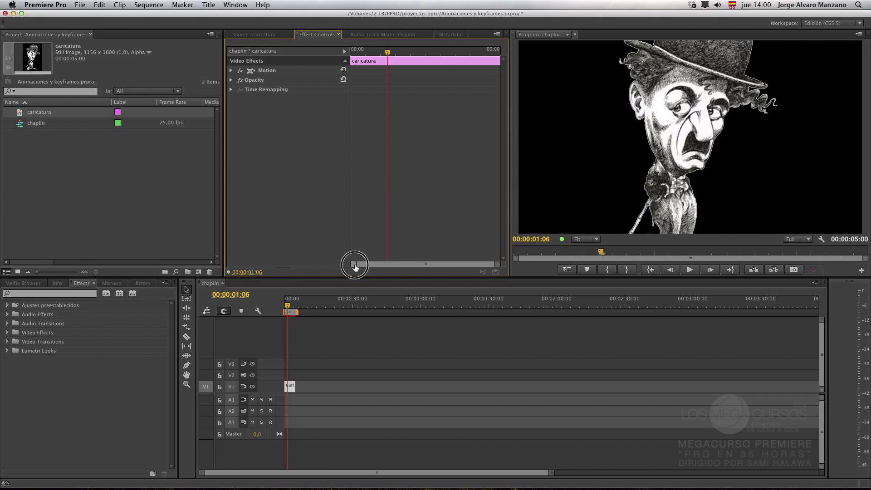
drag(356, 267, 249, 274)
click(344, 53)
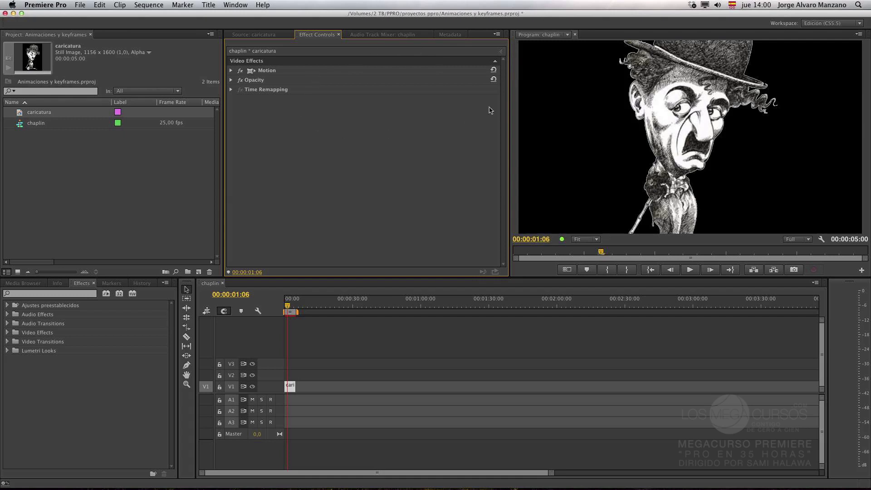
click(501, 55)
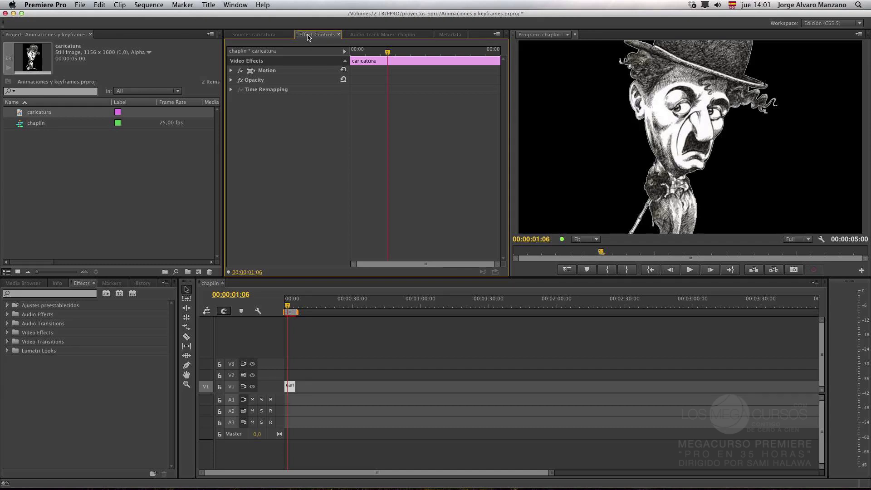
Switch to the Effects workspace, and briefly expand and collapse the caricatura clip's Motion properties.
click(236, 5)
mouse_move(245, 16)
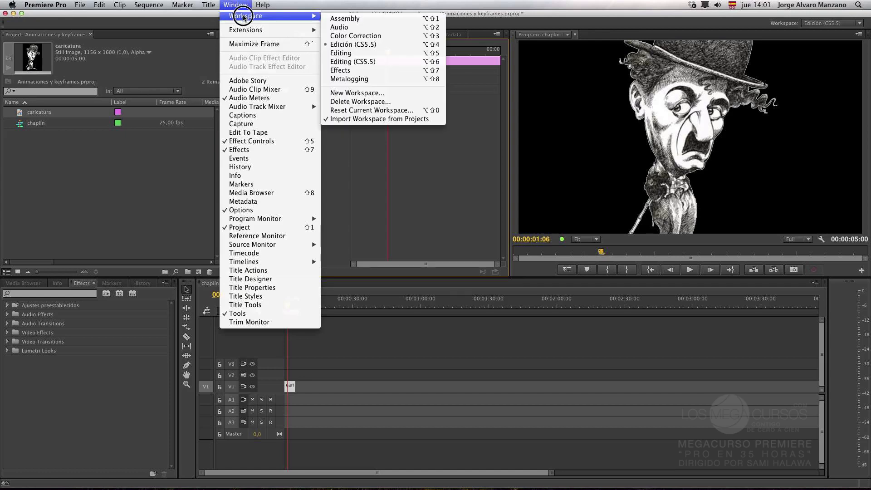
click(369, 73)
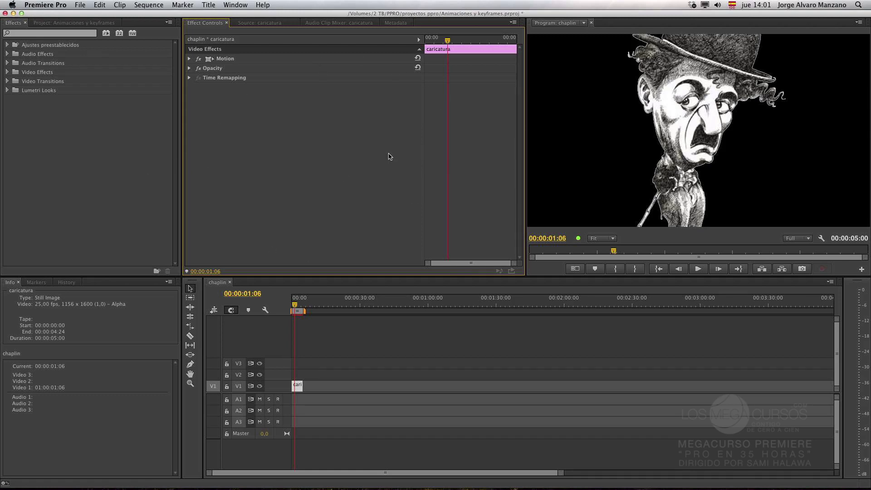
click(76, 161)
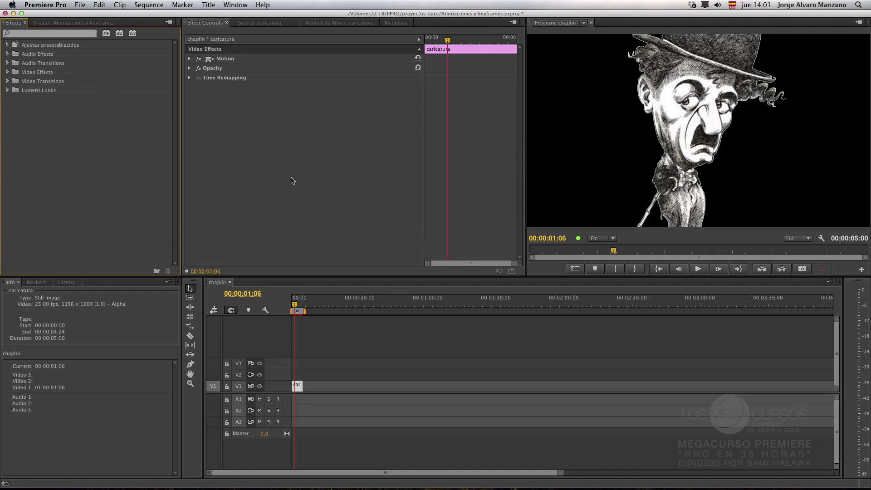
click(364, 178)
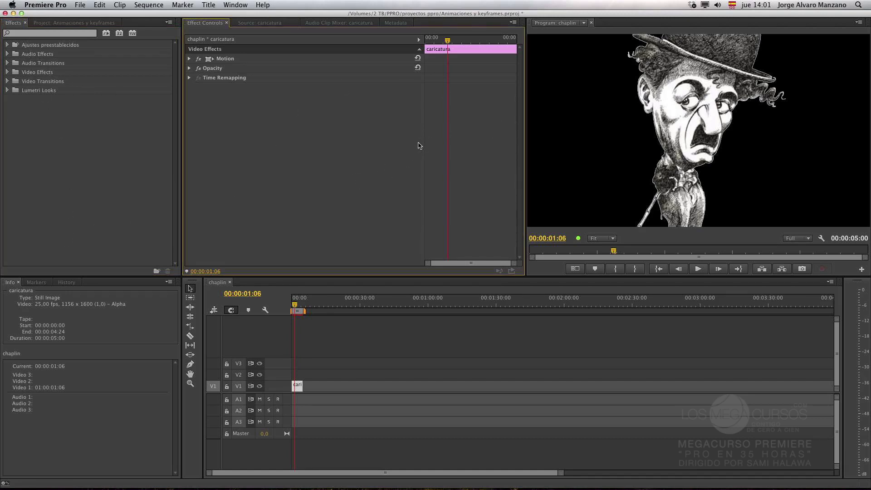
click(189, 59)
click(190, 59)
Dock Effect Controls alongside the chaplin timeline and widen its keyframe area to nearly the full panel width.
drag(203, 26, 317, 287)
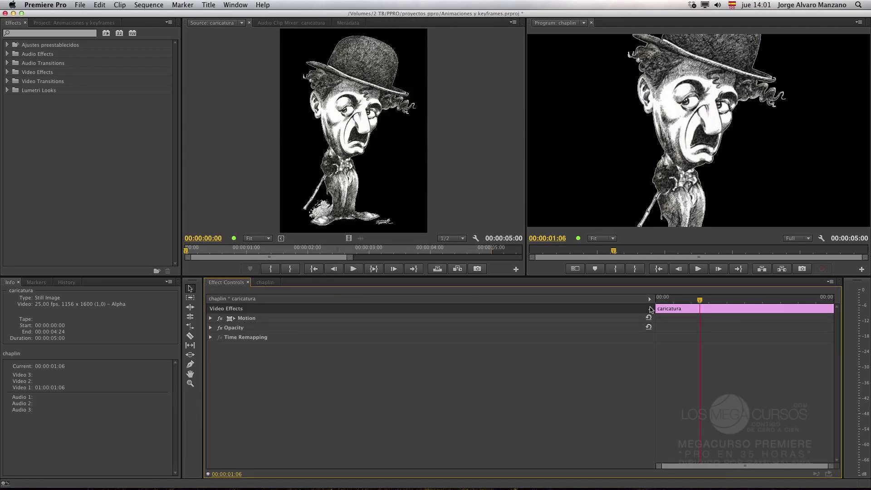
drag(655, 350, 274, 362)
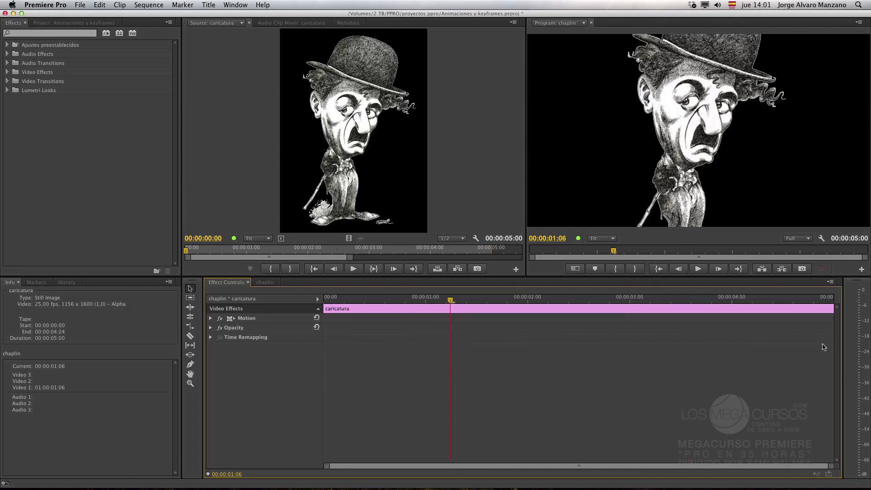
click(264, 282)
click(226, 283)
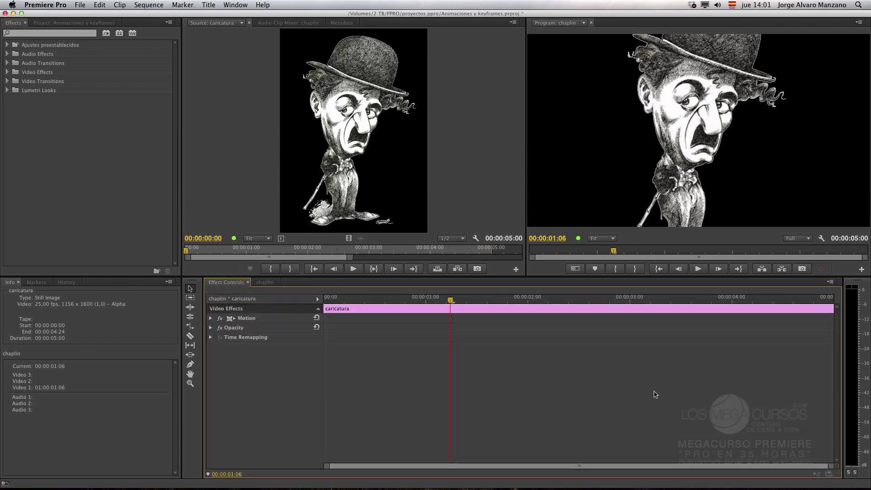
Return the playhead to 00:00:00:00 and reset the Effects workspace to its original layout.
drag(450, 301, 237, 329)
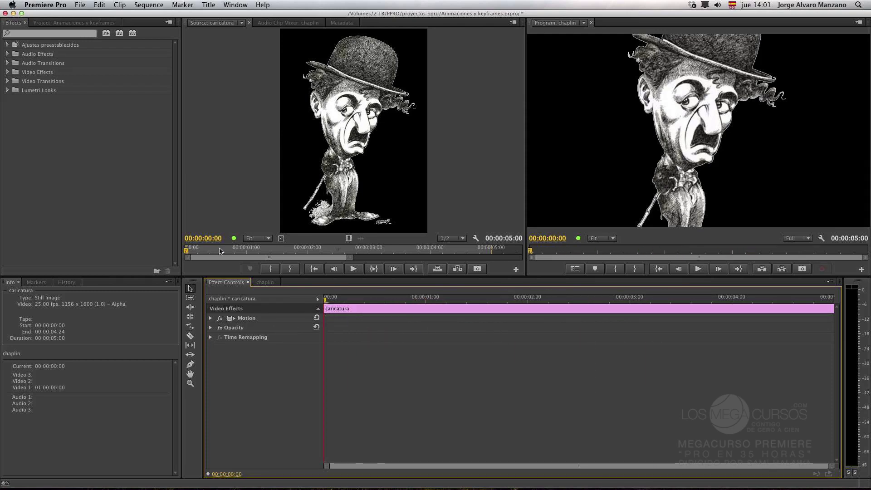
click(859, 23)
key(Escape)
click(236, 5)
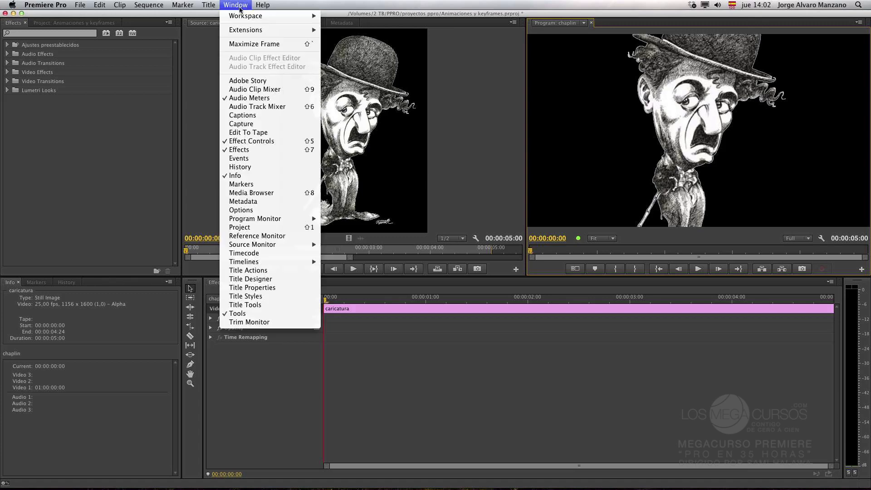
mouse_move(254, 16)
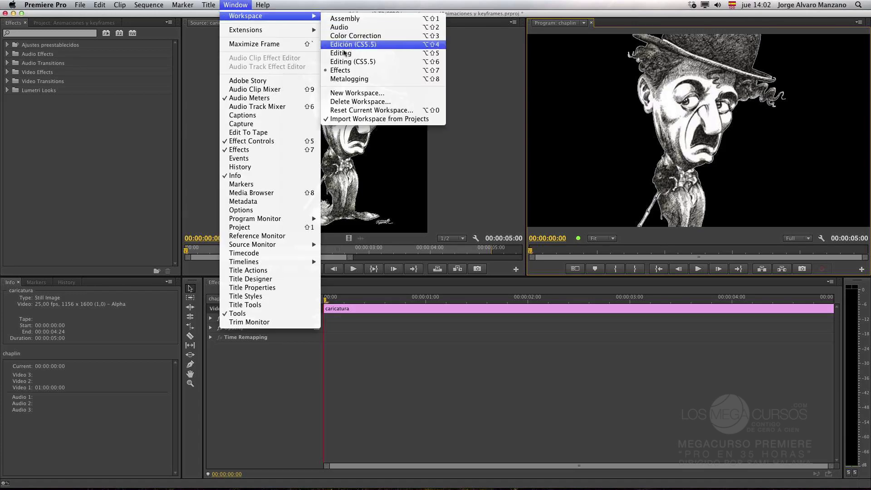
click(387, 110)
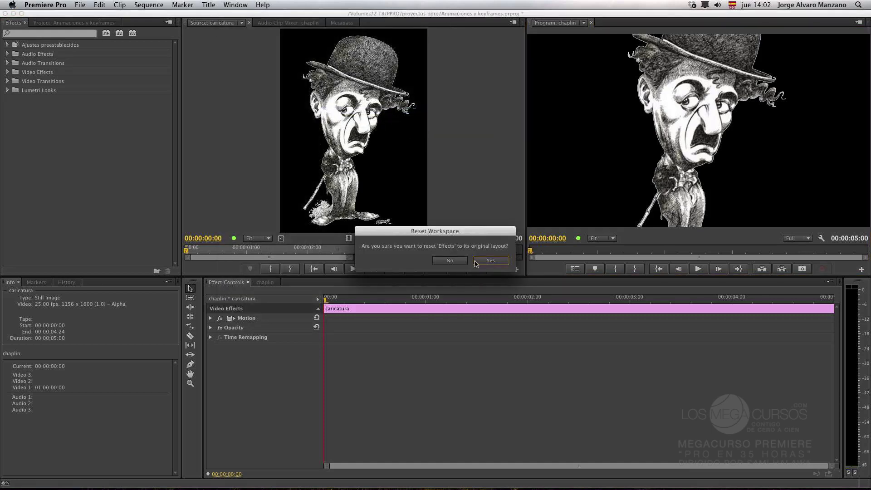
click(489, 261)
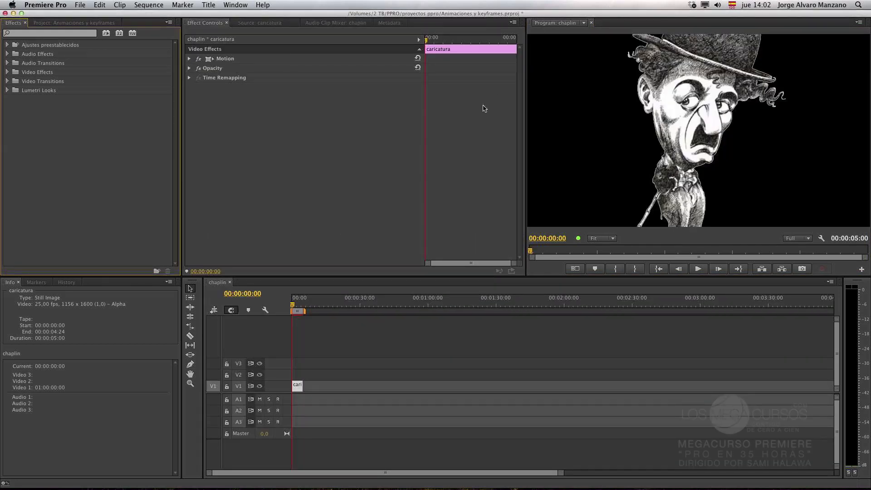
Widen the keyframe timeline area in Effect Controls slightly, keeping the playhead at the start of the sequence.
drag(427, 154, 397, 153)
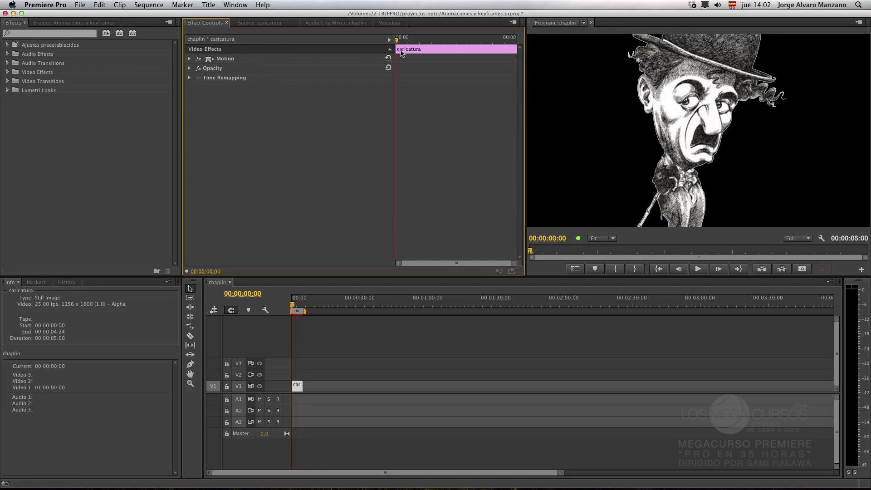
click(390, 50)
click(390, 50)
drag(292, 306, 289, 306)
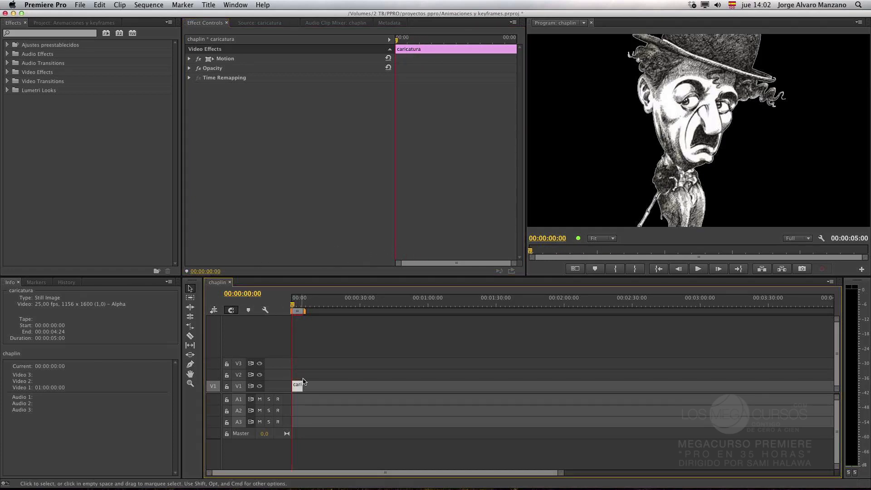
mouse_move(292, 306)
mouse_down()
mouse_move(302, 307)
mouse_move(287, 307)
mouse_up()
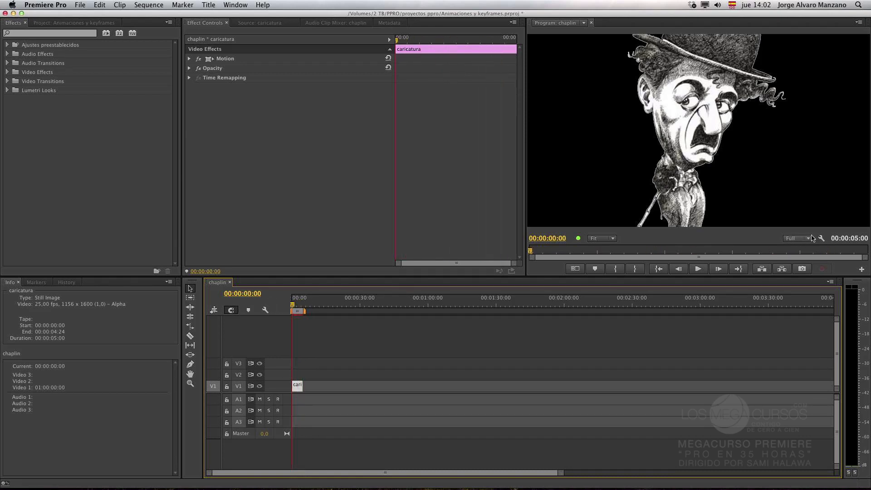
click(856, 240)
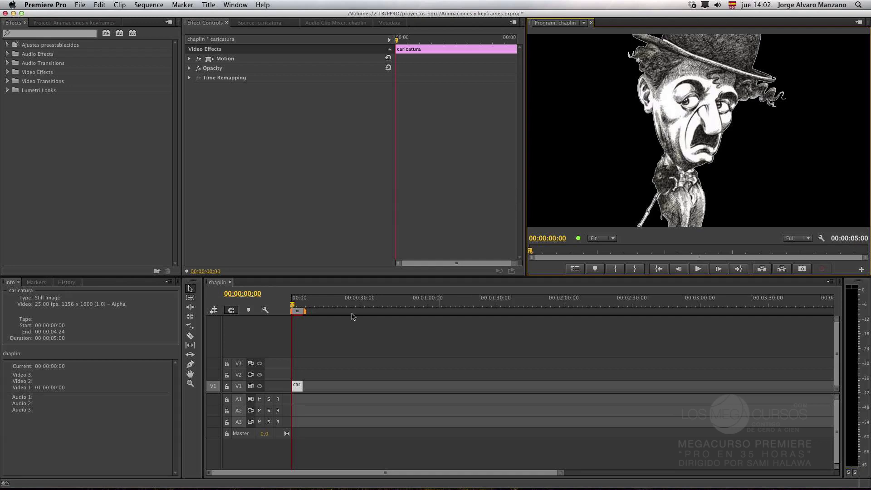
Examine the Still Image Default Duration in the General preferences, and leave the preferences without saving changes.
click(296, 340)
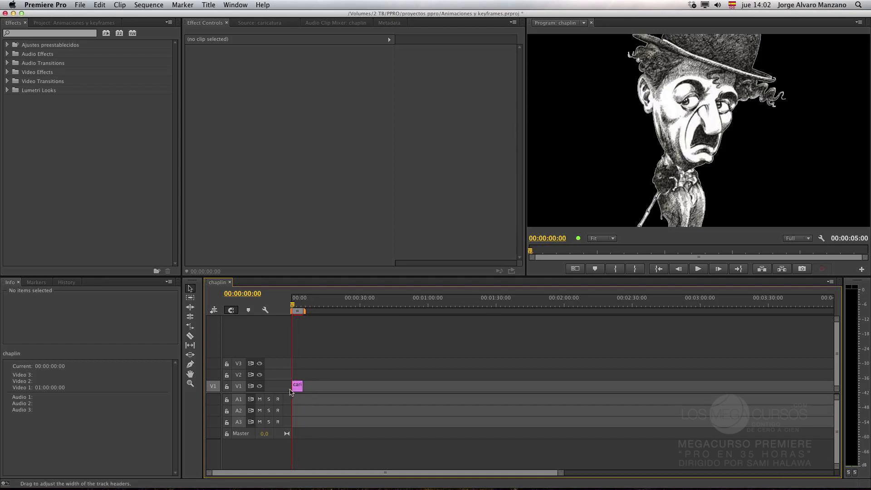
click(46, 5)
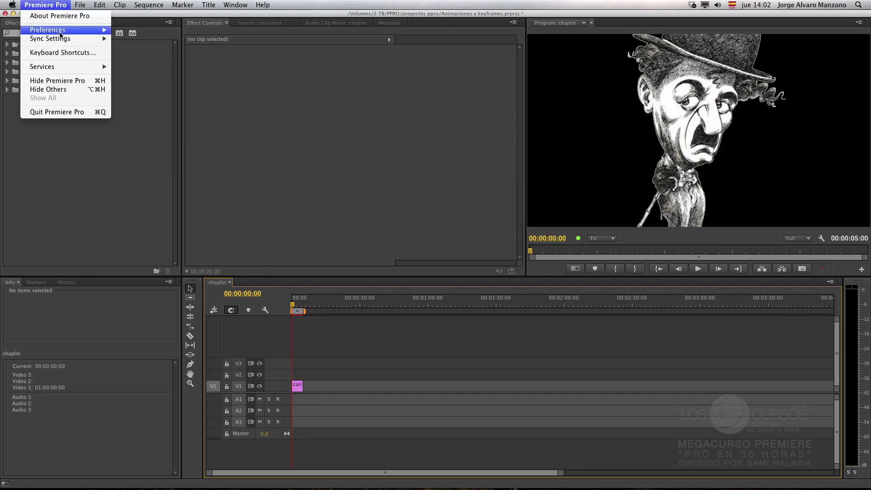
mouse_move(61, 31)
click(151, 30)
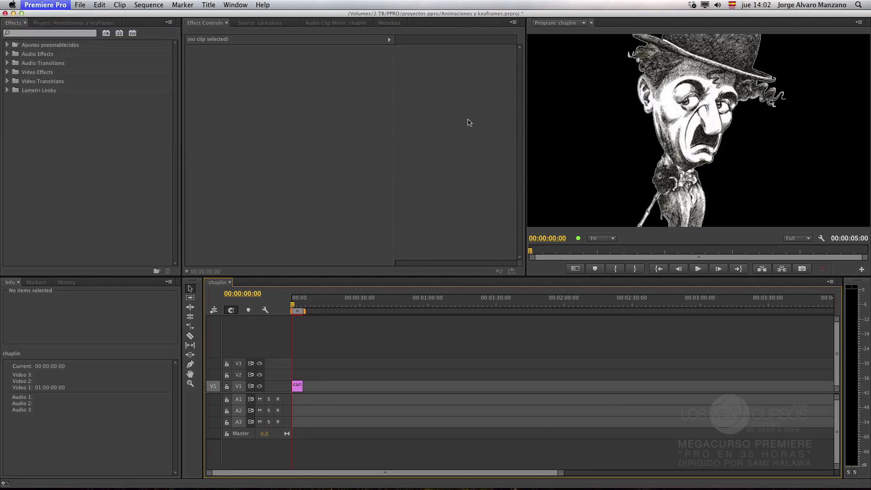
drag(481, 110, 416, 74)
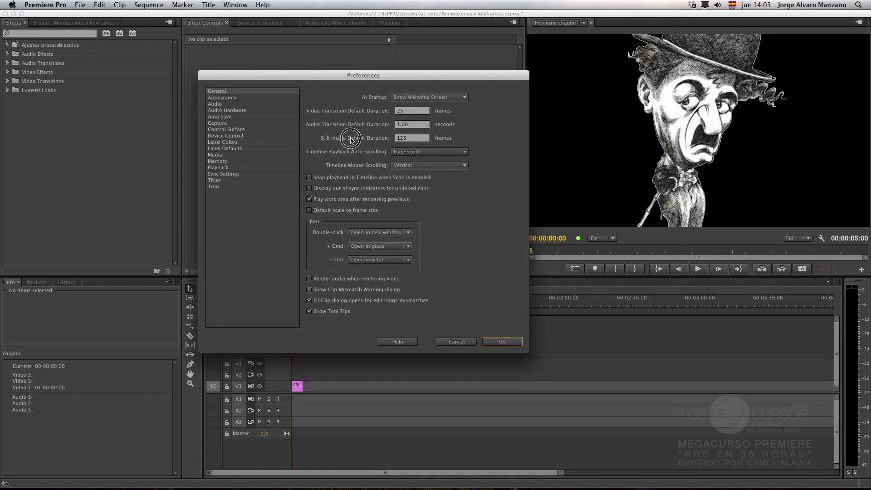
click(424, 139)
click(420, 140)
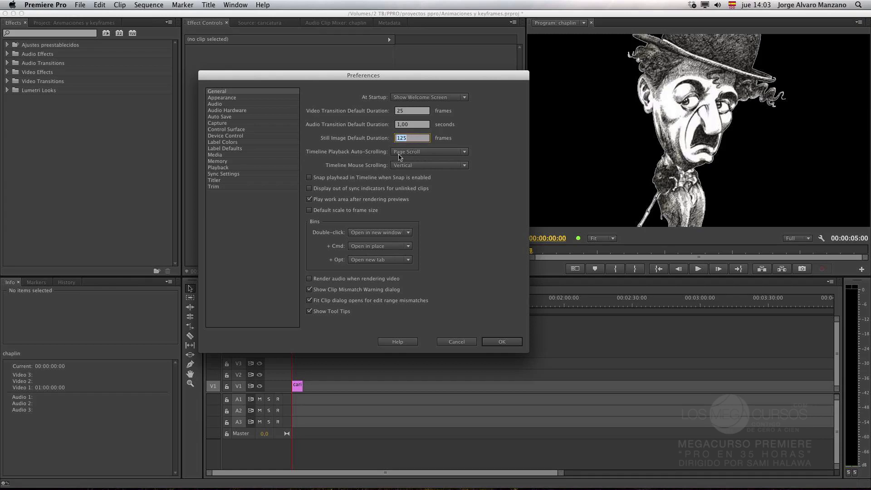
click(456, 343)
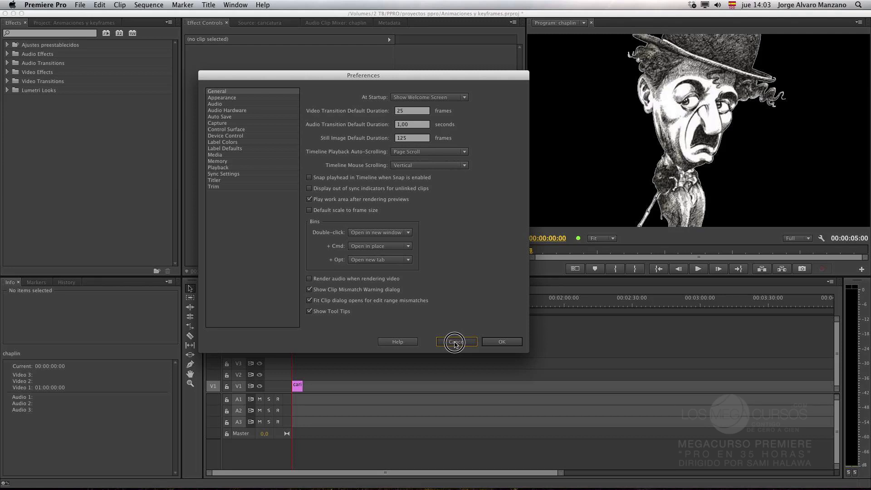
Try extending the caricatura clip's end to 00:01:55:20 on V1, and trim it back to five seconds.
drag(303, 386, 554, 386)
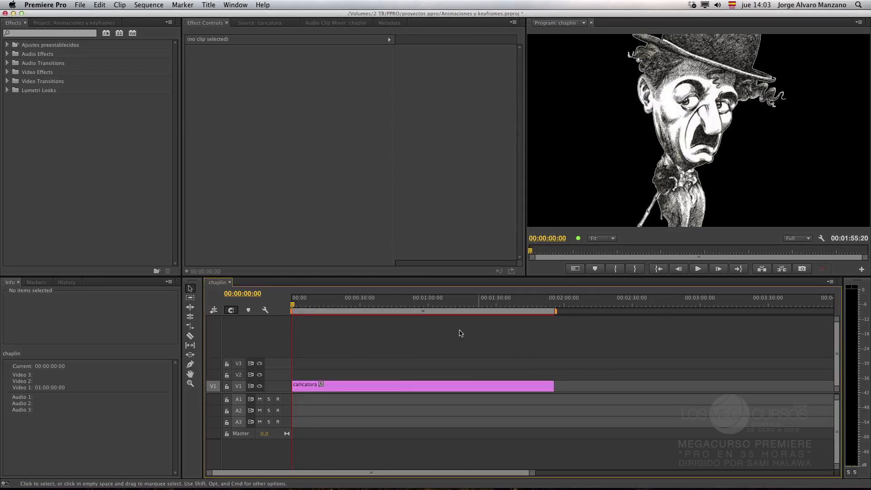
drag(553, 386, 379, 396)
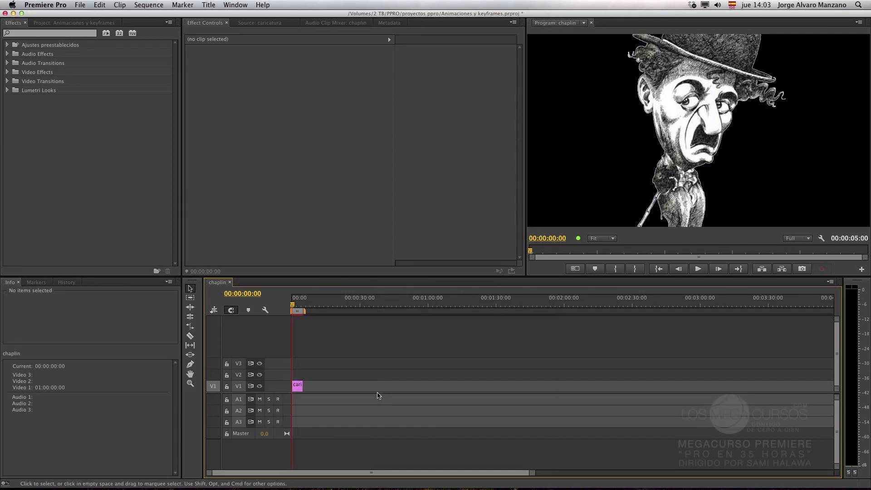
Select the caricatura clip on V1 and expand its Motion properties in Effect Controls.
click(299, 387)
click(240, 118)
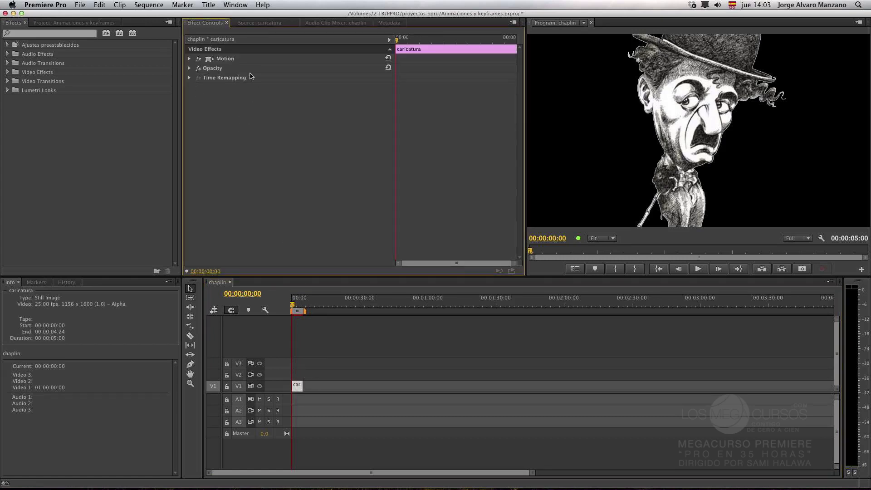
click(210, 60)
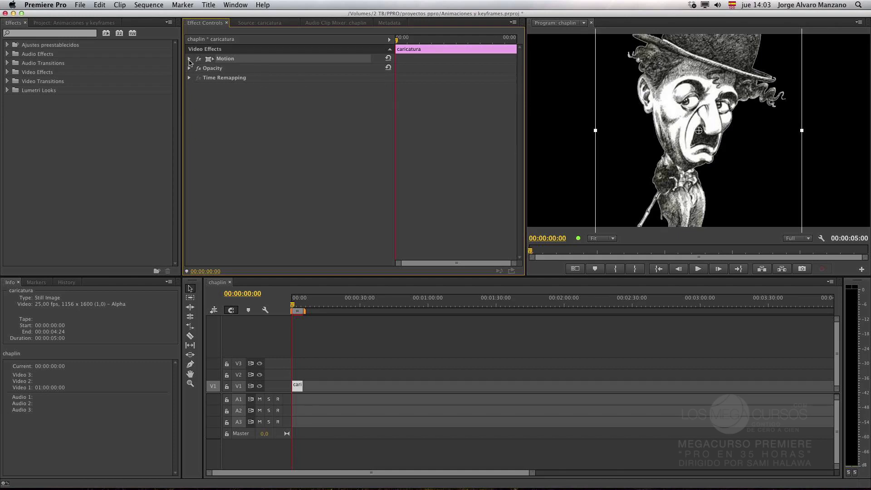
click(189, 60)
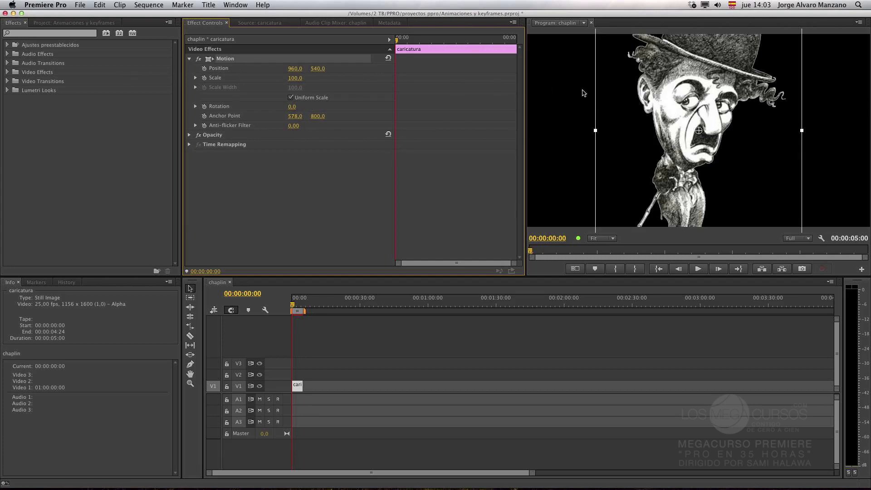
Shrink the caricature uniformly to a scale of 58.3 using its Motion bounding box in the Program Monitor.
click(253, 196)
click(224, 60)
drag(596, 131, 640, 131)
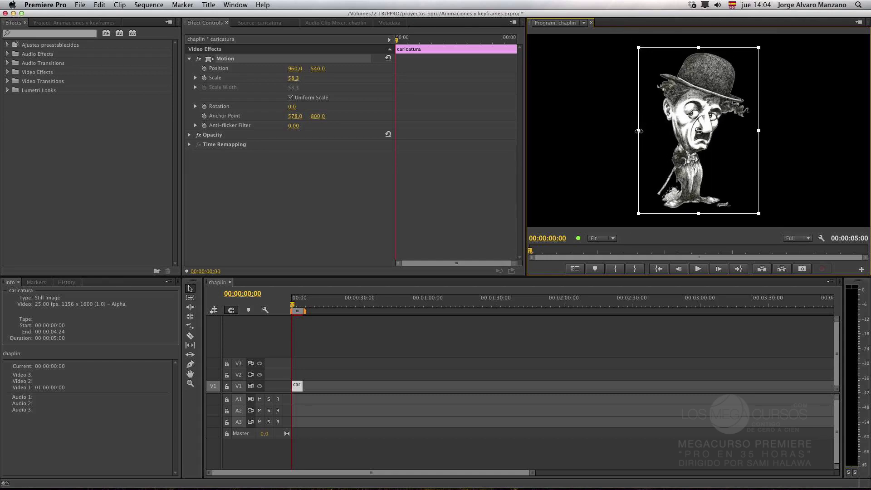
Shrink the caricature uniformly to a scale of about 47.7 by its bounding box and move it to position 944.8, 552.7.
drag(699, 215, 697, 206)
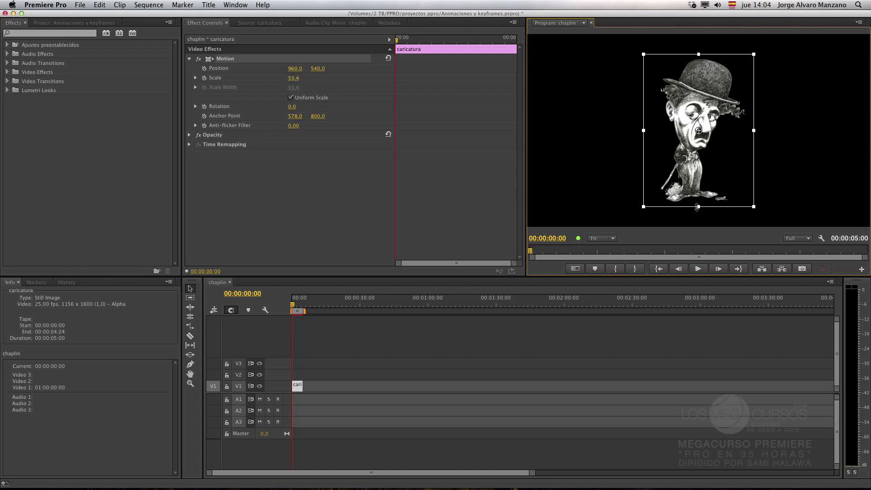
mouse_move(754, 54)
mouse_down()
mouse_move(730, 75)
mouse_move(748, 63)
mouse_up()
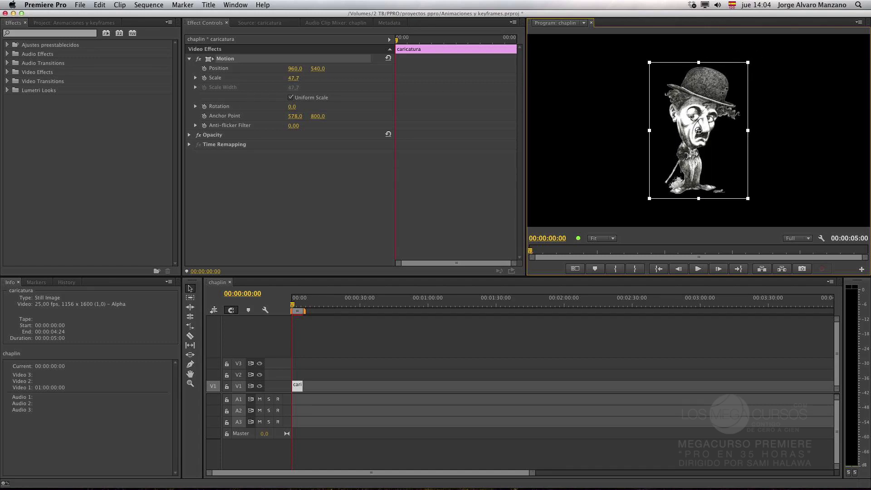
mouse_move(686, 93)
mouse_down()
mouse_move(620, 97)
mouse_move(695, 98)
mouse_up()
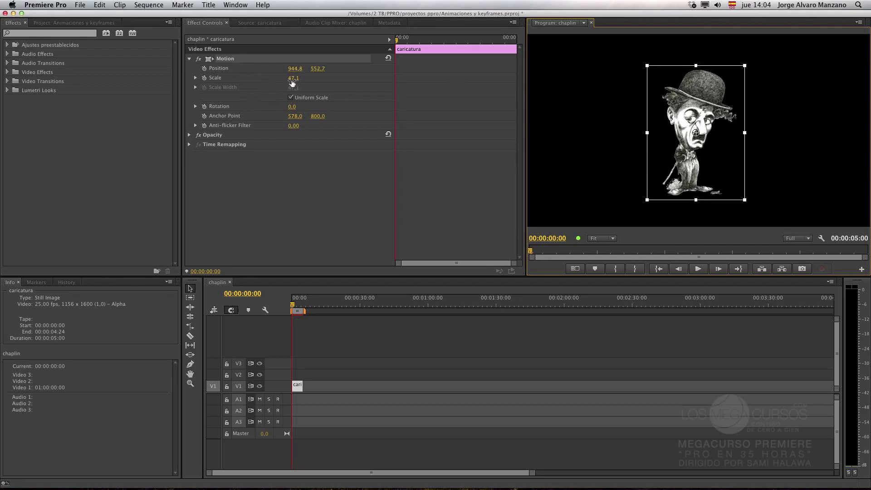
mouse_move(745, 66)
mouse_down()
mouse_move(767, 47)
mouse_move(755, 65)
mouse_up()
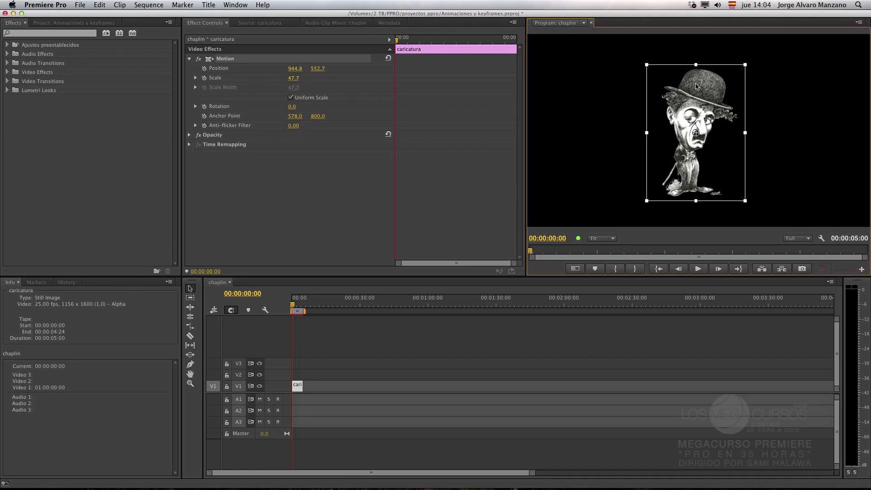
Rotate the caricature to about -2.7° and shift it to position 683.3, 542.5.
mouse_move(702, 85)
mouse_down()
mouse_move(642, 89)
mouse_move(681, 90)
mouse_move(674, 81)
mouse_move(661, 94)
mouse_move(695, 95)
mouse_up()
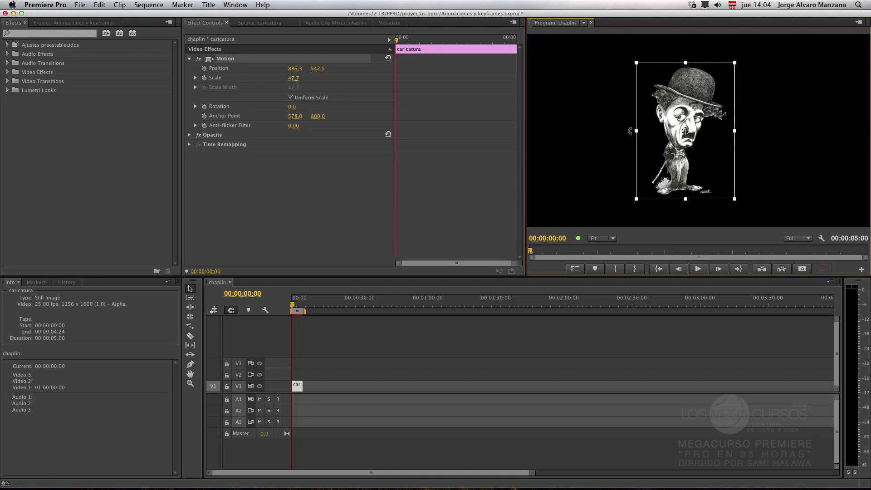
drag(630, 131, 610, 134)
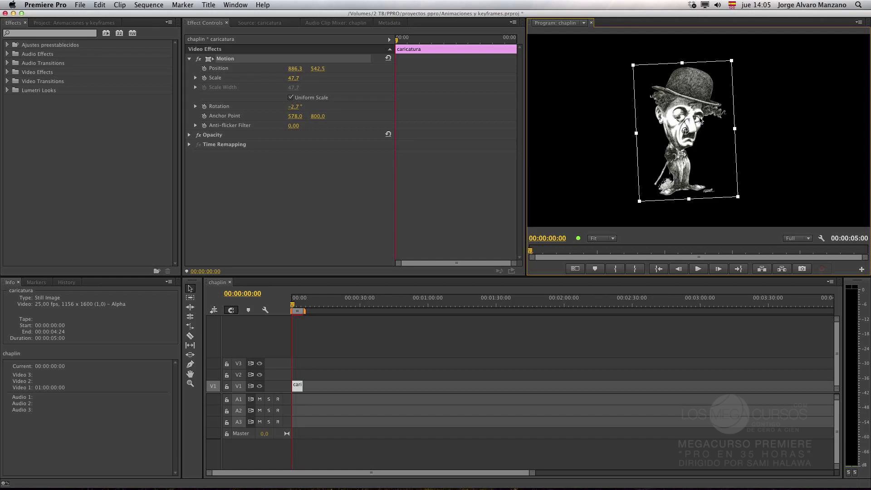
drag(298, 69, 226, 76)
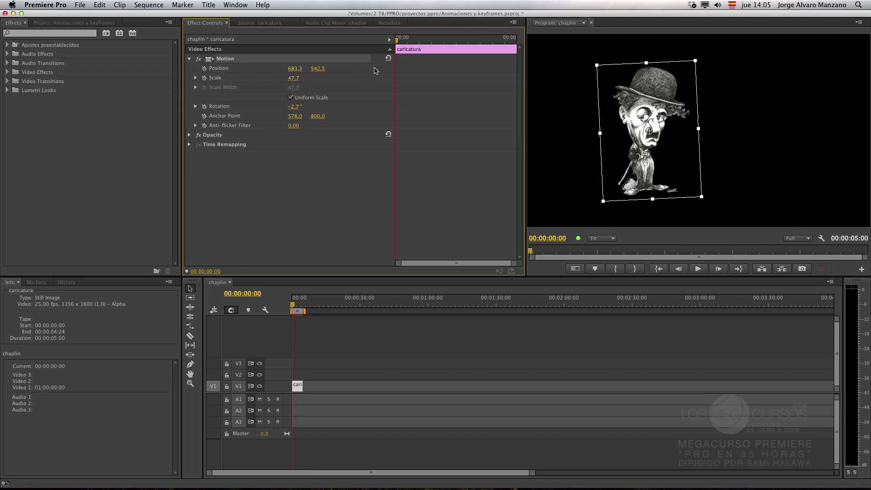
Reset the Motion effect to its defaults, and compare the frame sizes of the chaplin sequence and the caricatura still in the project.
click(388, 59)
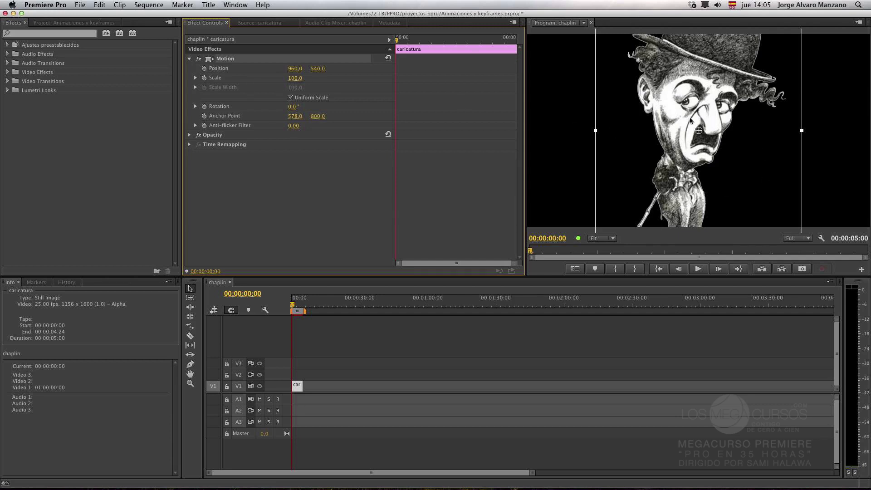
click(195, 78)
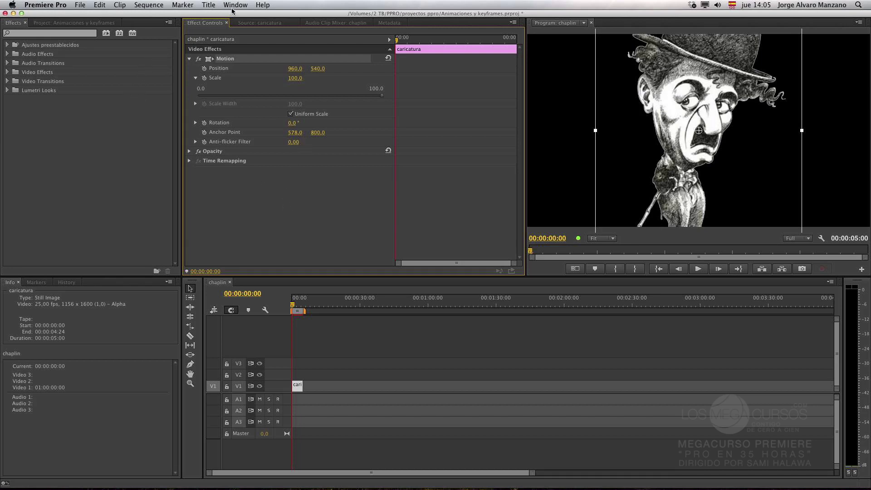
click(48, 23)
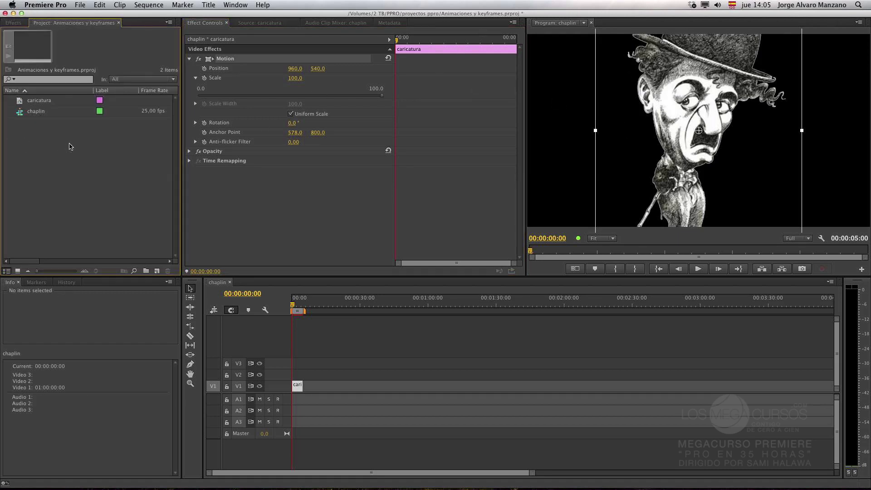
click(40, 113)
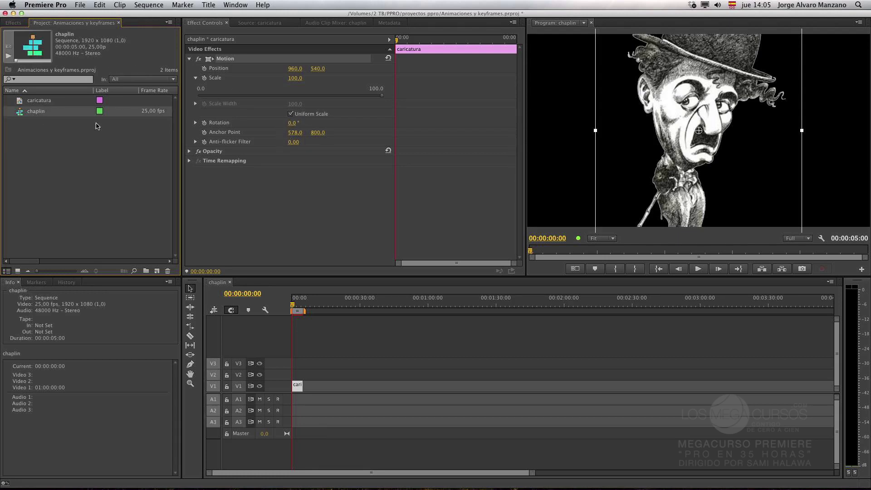
click(52, 103)
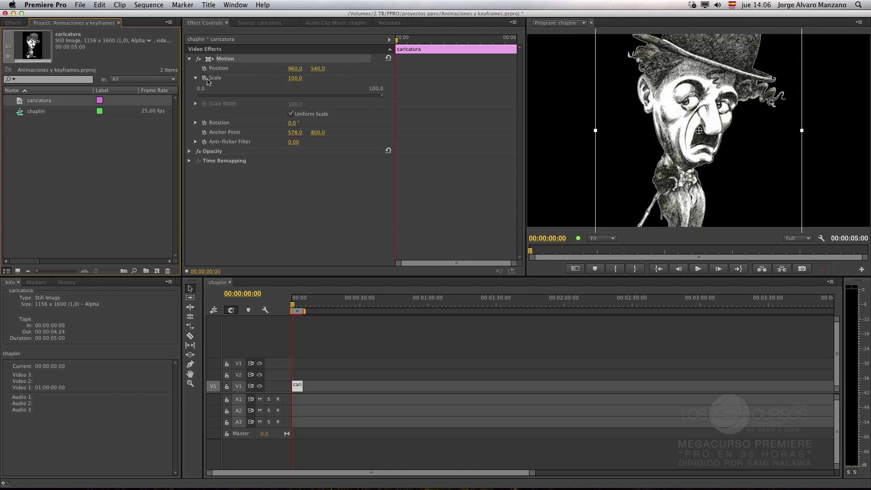
Reduce the caricature's uniform Scale to 50 in its Motion properties.
drag(295, 78, 267, 78)
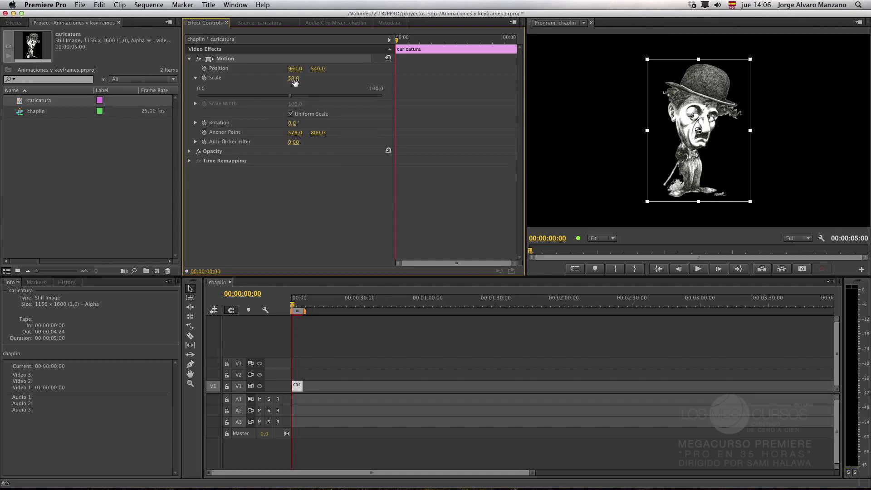
mouse_move(295, 81)
mouse_down()
mouse_move(304, 80)
mouse_move(294, 81)
mouse_up()
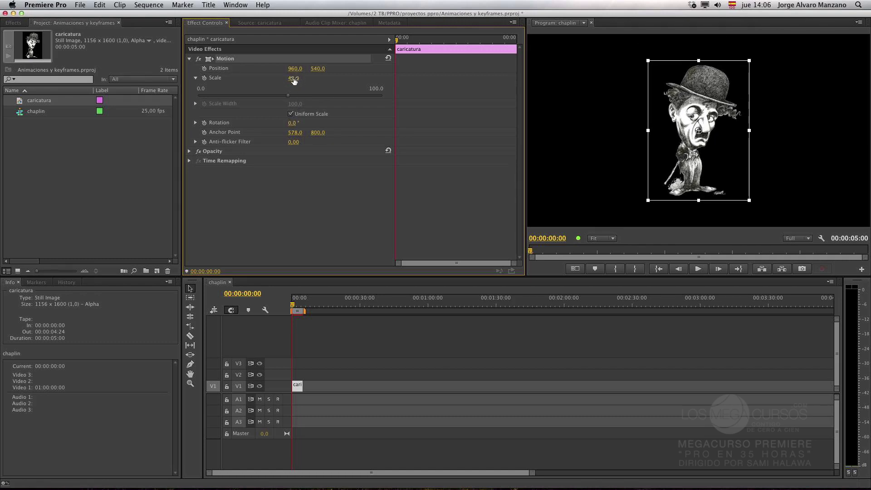
drag(295, 78, 295, 78)
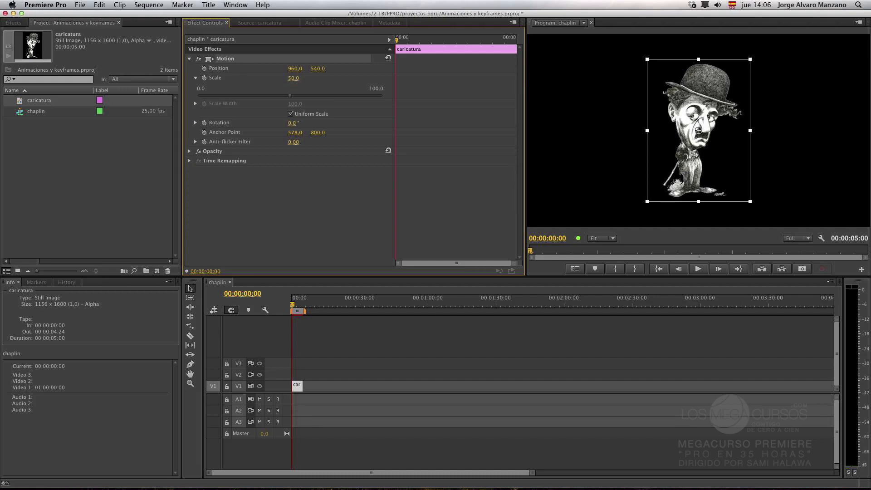
Turn off Uniform Scale and set both Scale Height and Scale Width of the caricature to 59.
click(291, 114)
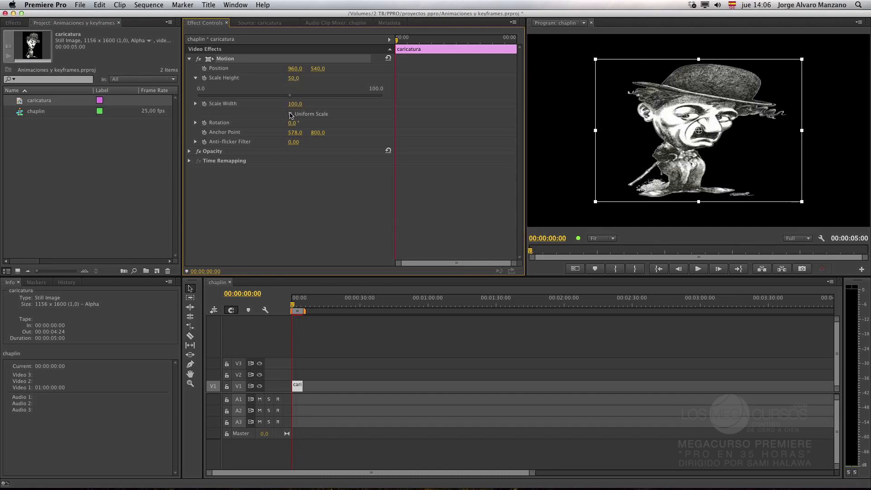
click(196, 104)
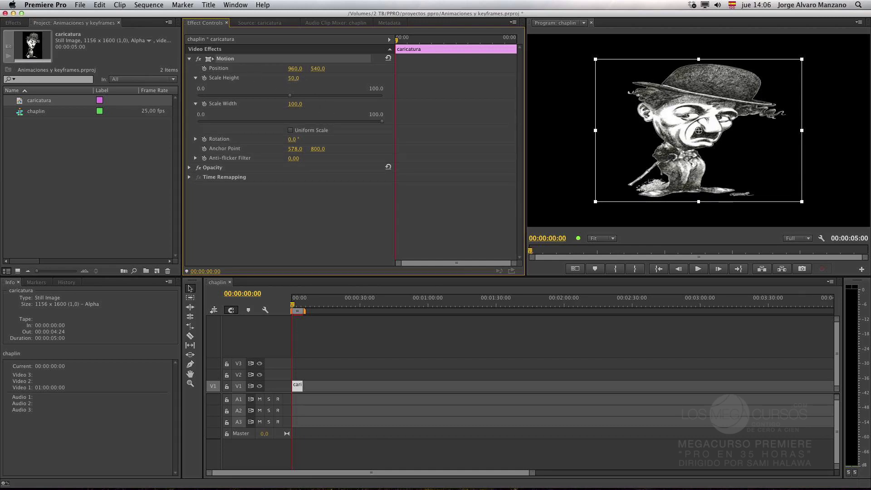
drag(294, 78, 273, 104)
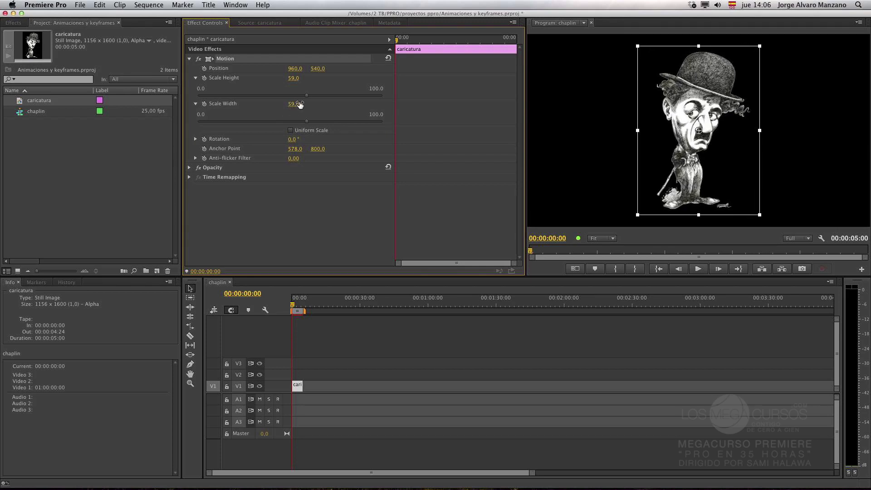
Turn Uniform Scale back on and reduce the caricature's Scale to 35 with the value slider.
click(290, 130)
click(195, 103)
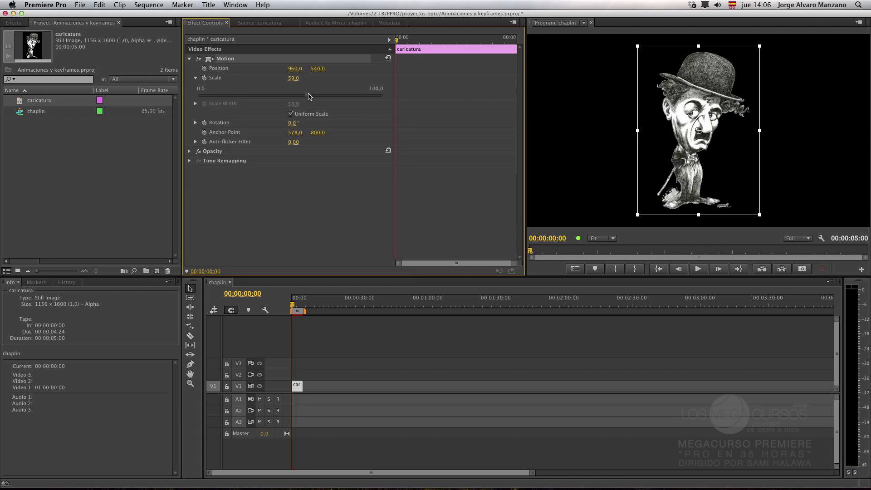
drag(307, 96, 262, 101)
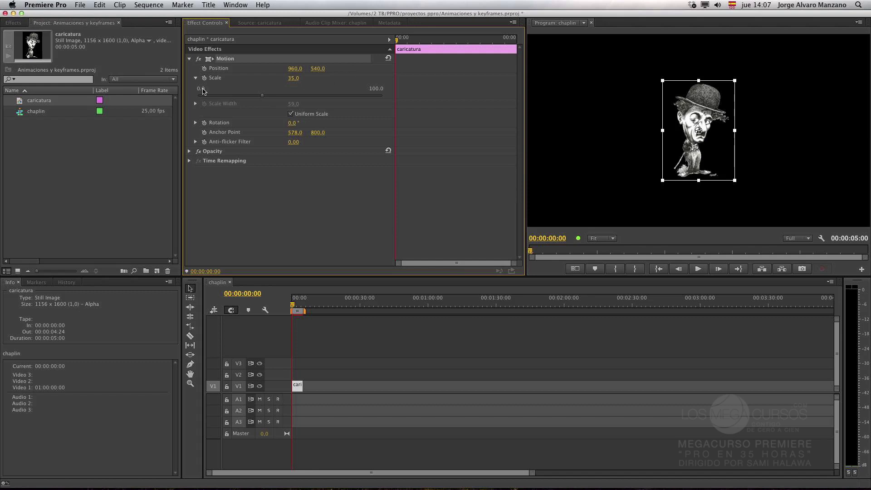
click(196, 78)
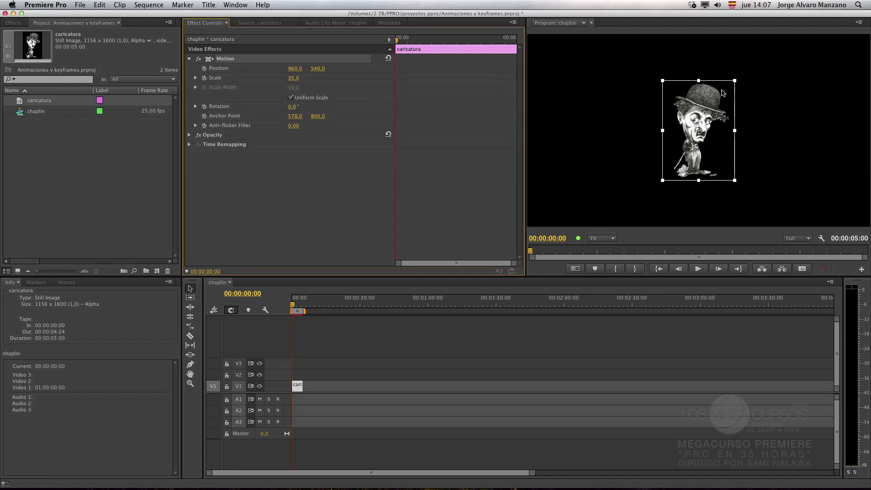
Select the clip's Motion effect and check the frame size of the chaplin sequence in the project.
click(223, 70)
click(224, 59)
click(30, 111)
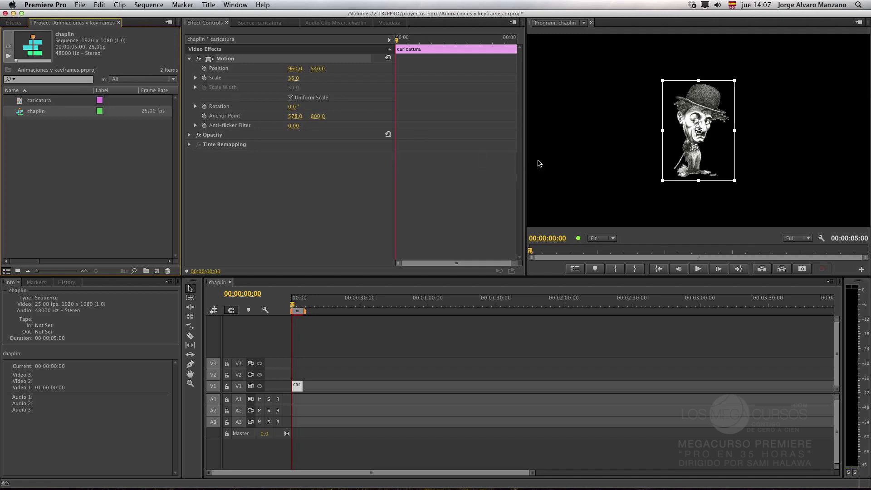
Set the caricature's Position to 1920, 1080, the lower-right corner of the frame.
click(320, 67)
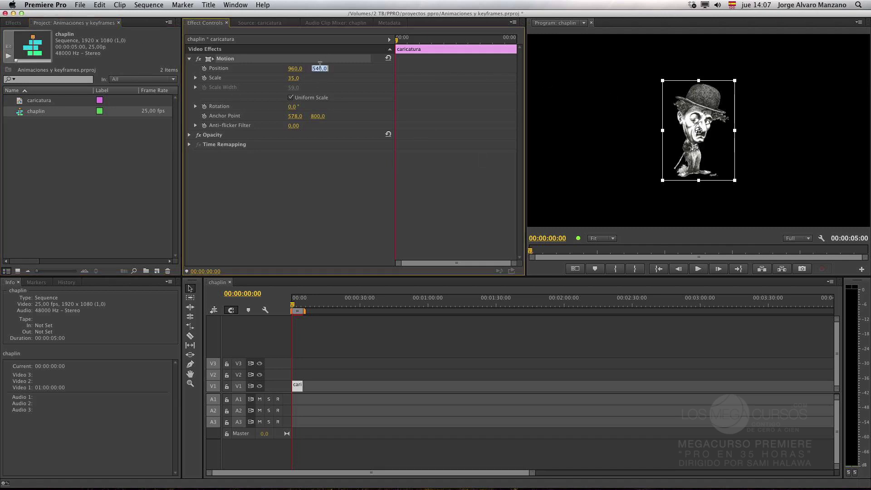
text(1080)
key(Return)
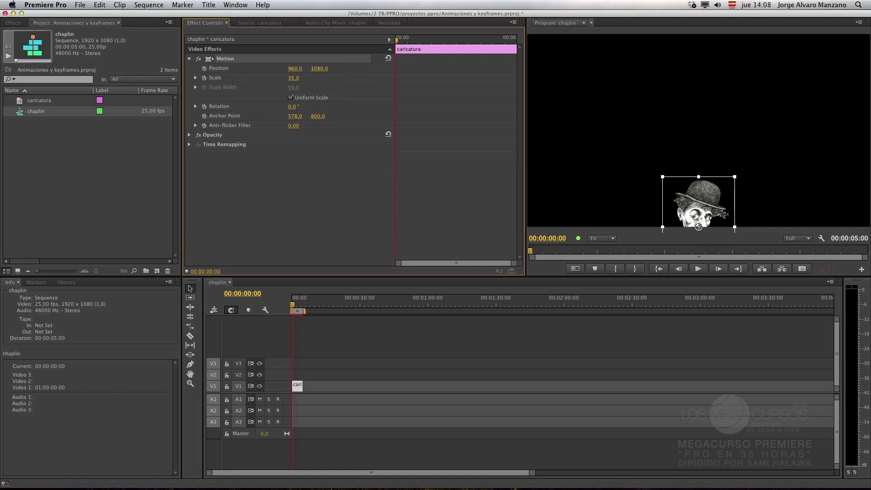
click(295, 68)
text(1920)
key(Return)
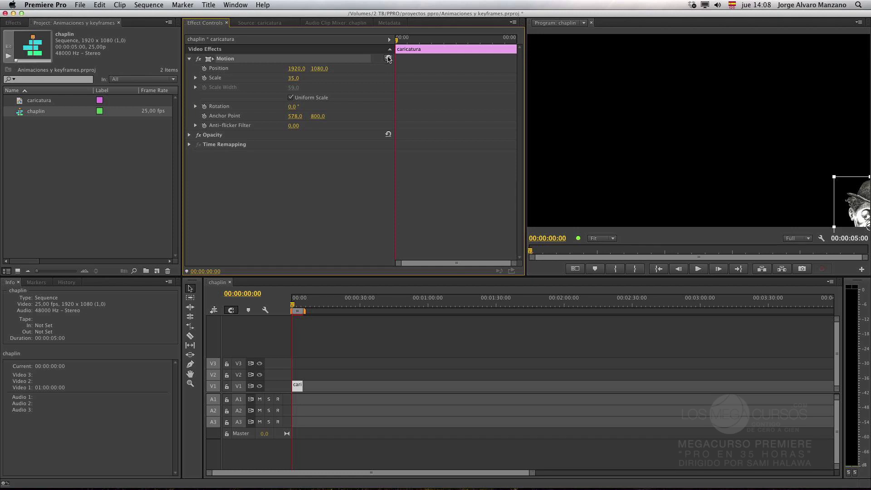
Return the caricature to the centre of the frame with Position 960, 540.
click(297, 67)
text(960)
key(Return)
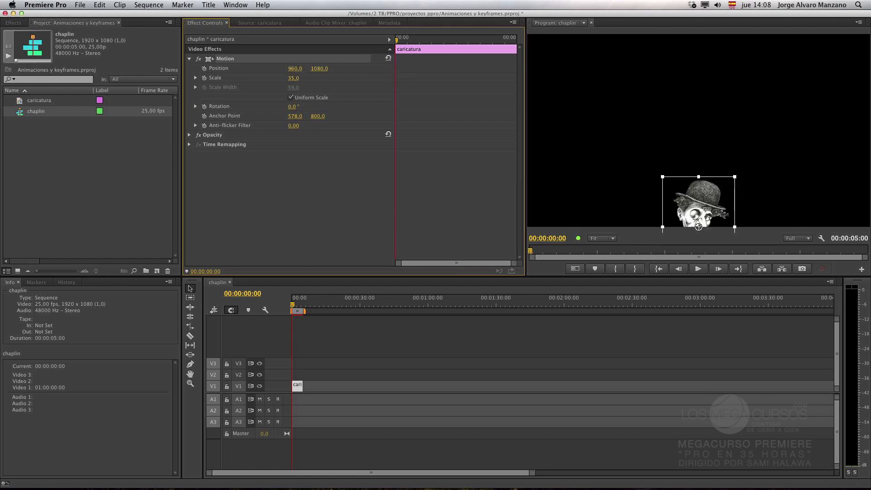
click(316, 69)
text(540)
key(Return)
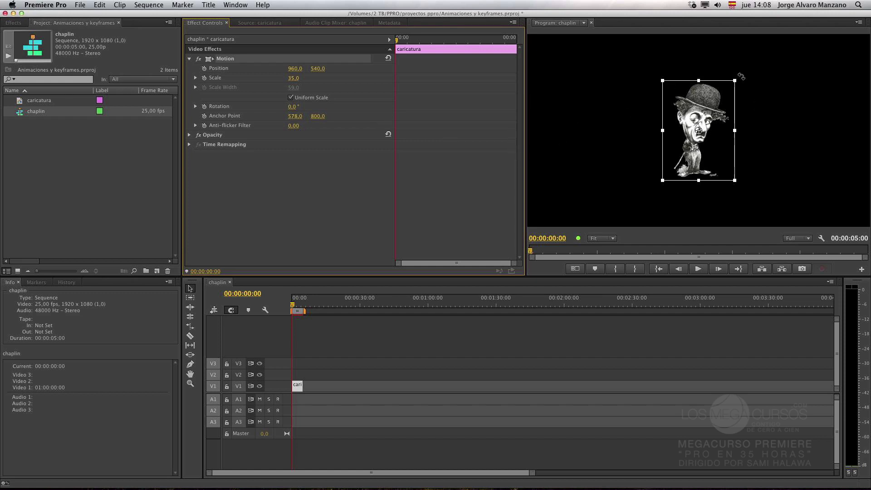
Rotate the caricature to about -24.7° around its anchor point and nudge it to position 962.5, 538.7.
drag(741, 76, 742, 119)
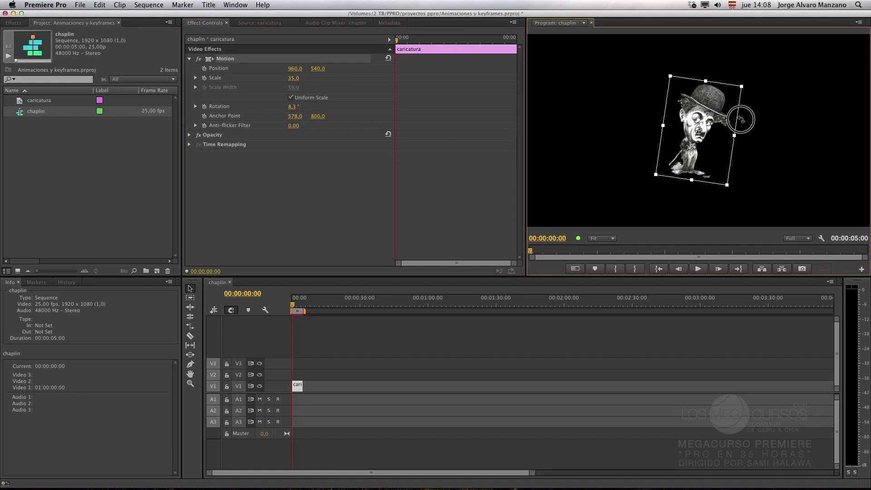
drag(716, 59, 674, 63)
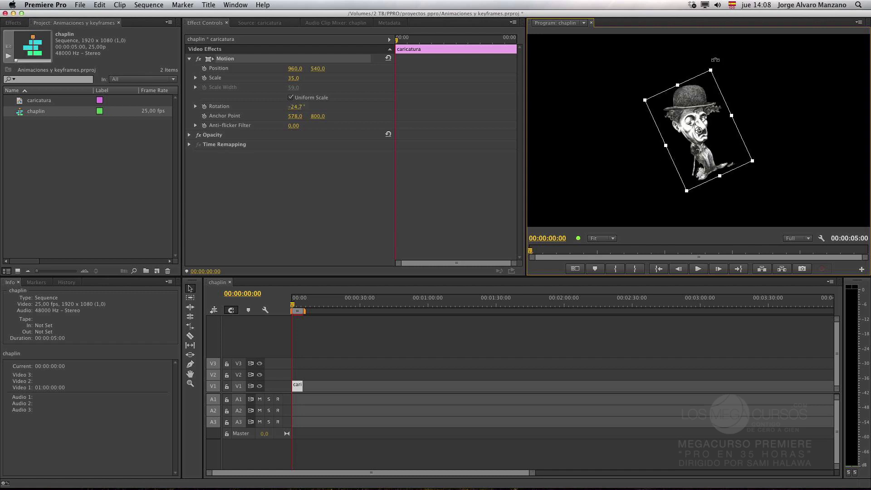
click(495, 102)
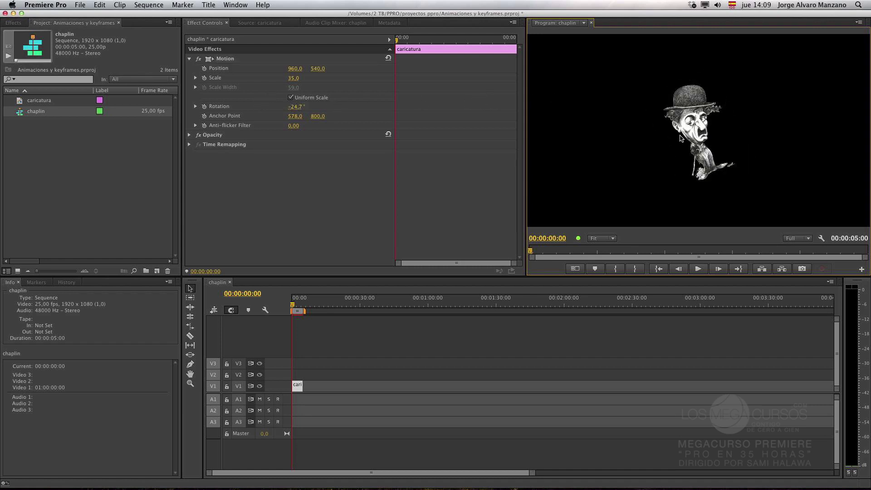
click(223, 59)
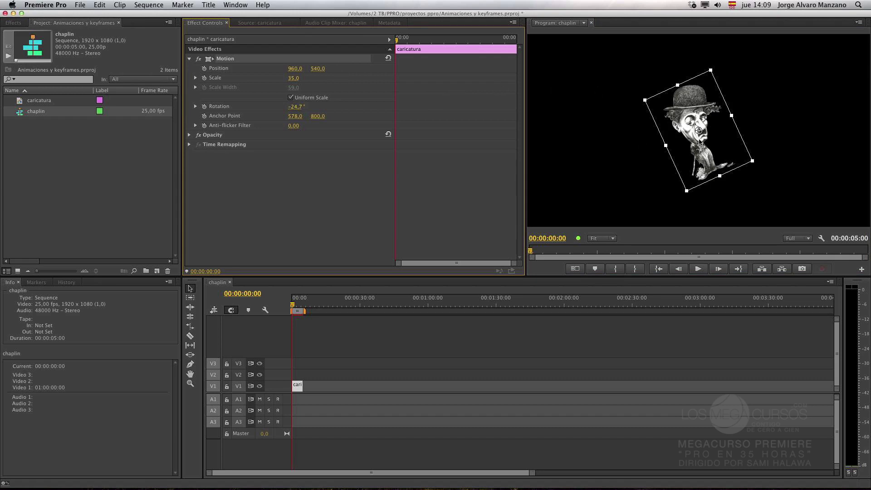
drag(698, 131, 700, 131)
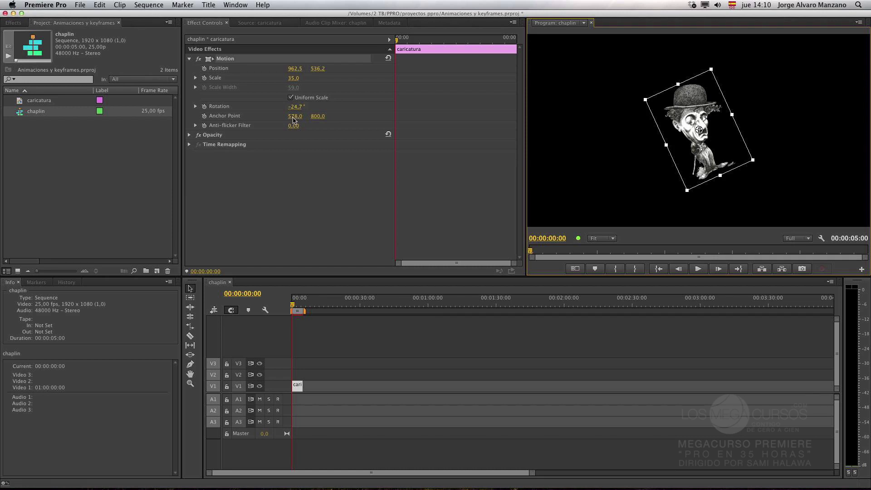
key(Down)
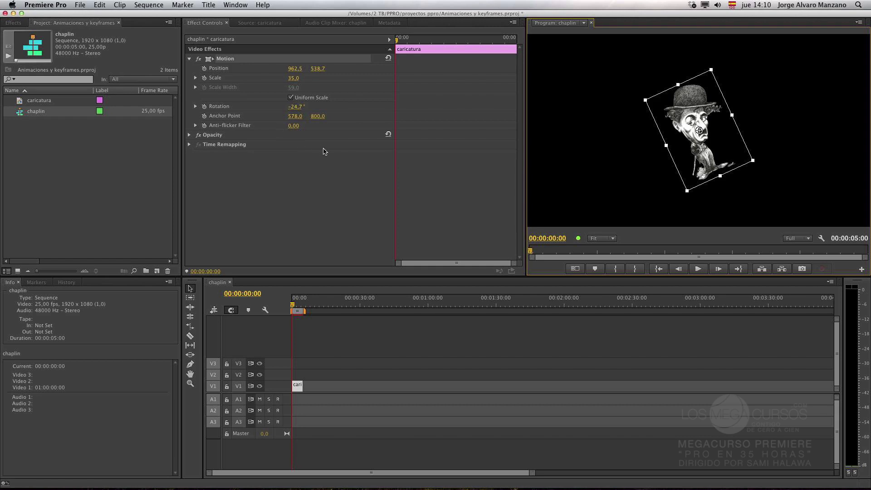
Check the caricatura still's pixel dimensions in the project, and reset all Motion parameters of the clip.
click(35, 103)
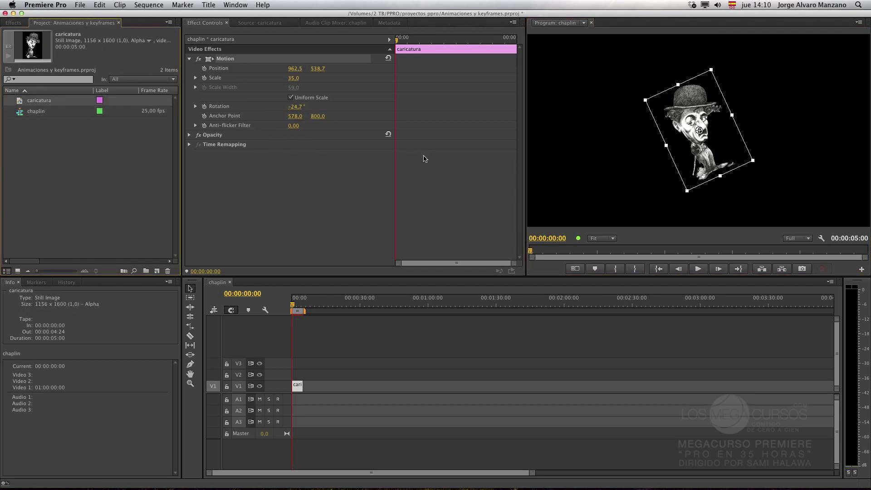
click(388, 58)
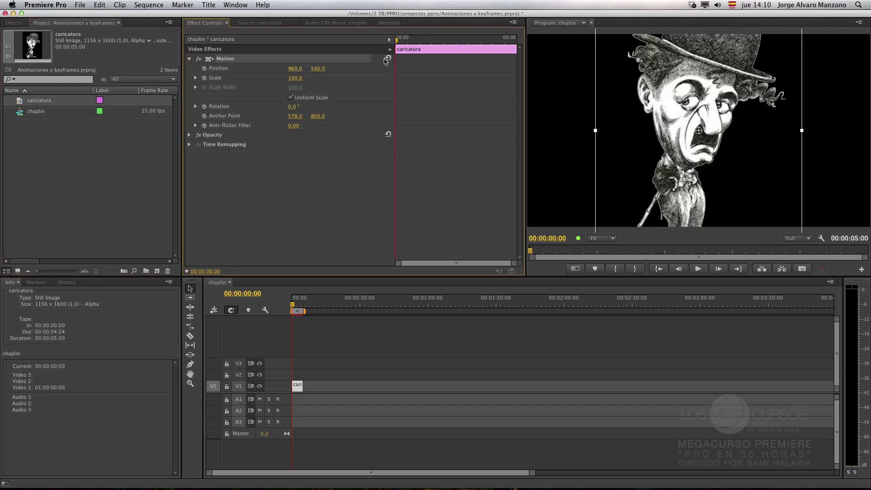
Try a Rotation of 25° on the caricature and undo it.
click(295, 108)
text(25)
key(Return)
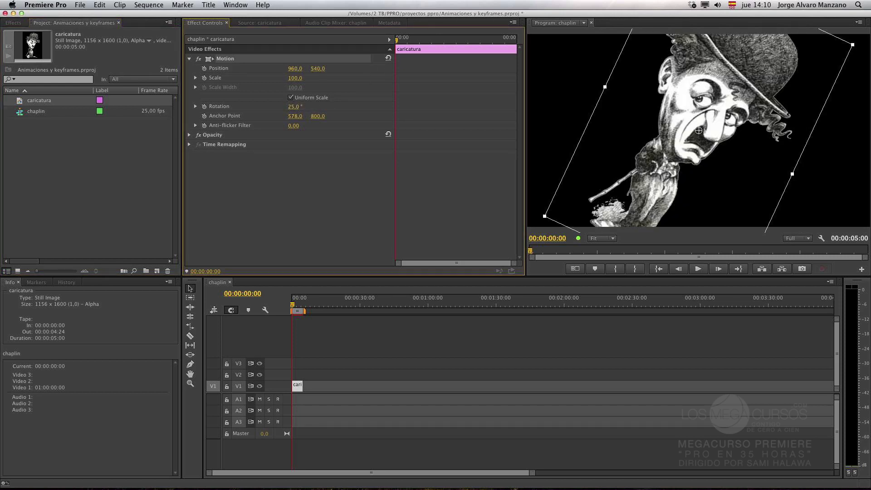
key(super+z)
Set the caricature's Scale to 30, and enlarge it freehand in the Program monitor to about 47.5.
click(298, 78)
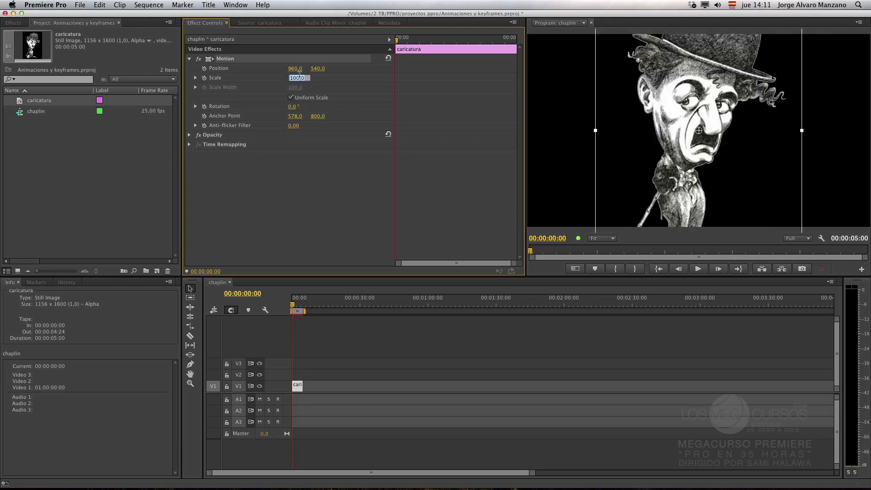
text(30)
key(Return)
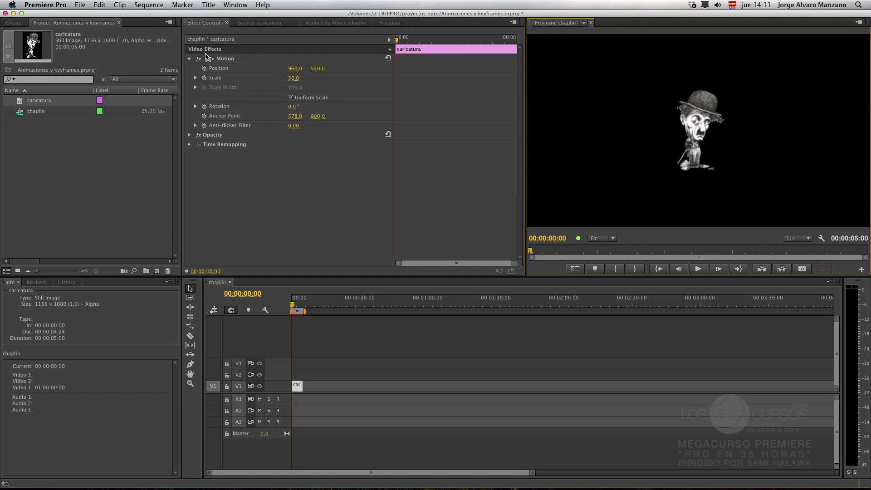
click(226, 59)
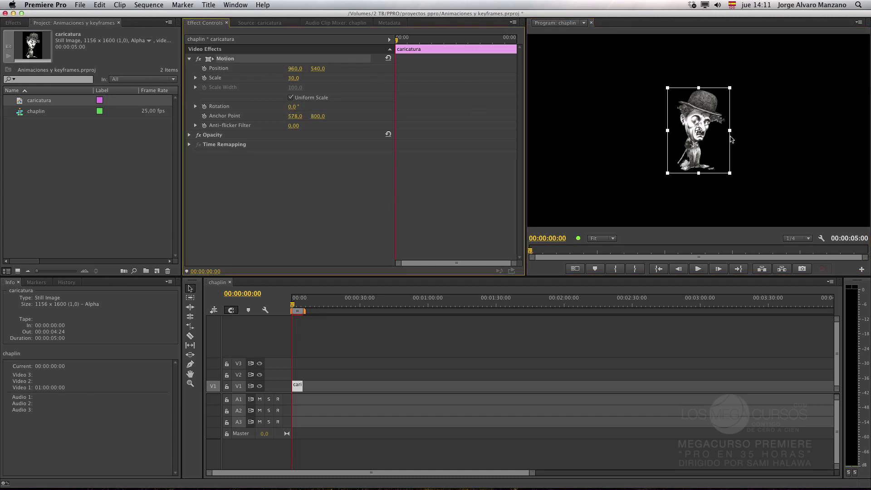
drag(730, 88, 759, 63)
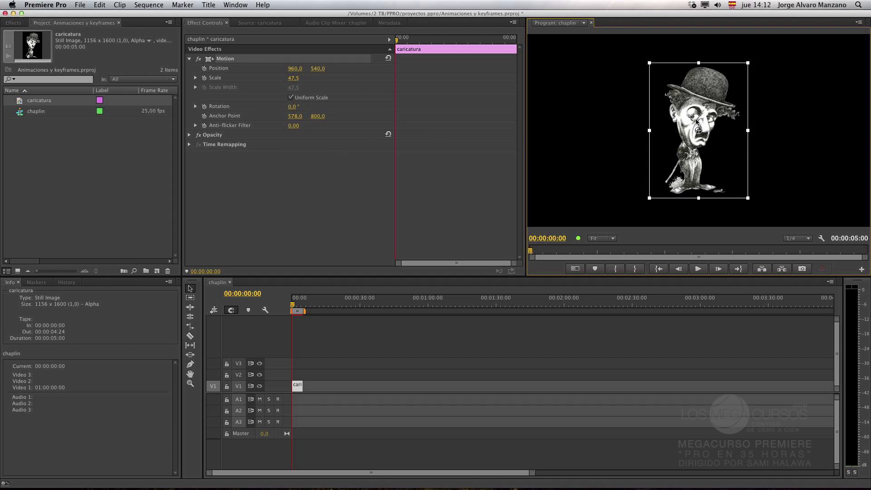
Set the Anchor Point's X to 0, and test it by rotating the caricature to about 23° and scaling it to about 41.5.
click(296, 117)
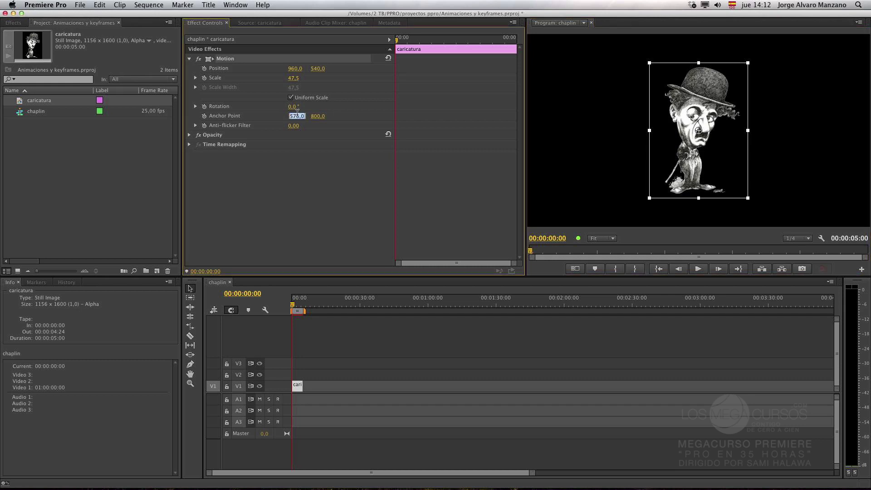
text(0)
key(Return)
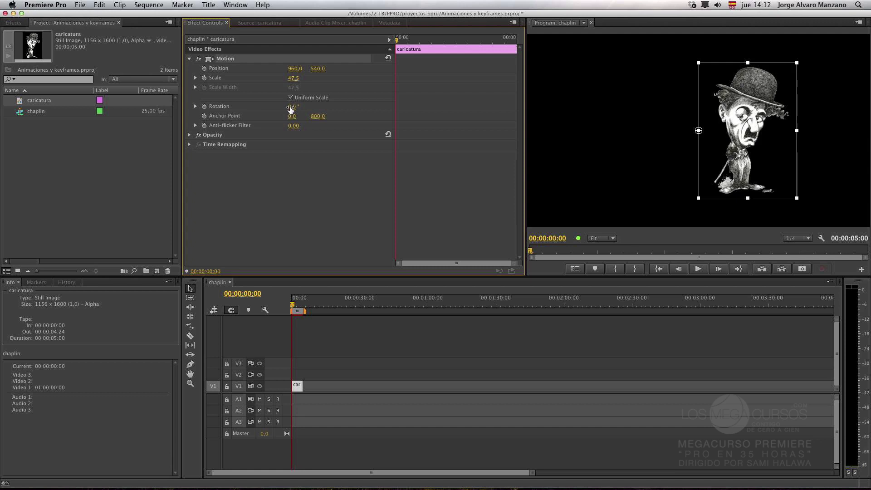
mouse_move(291, 110)
mouse_down()
mouse_move(315, 109)
mouse_move(304, 107)
mouse_up()
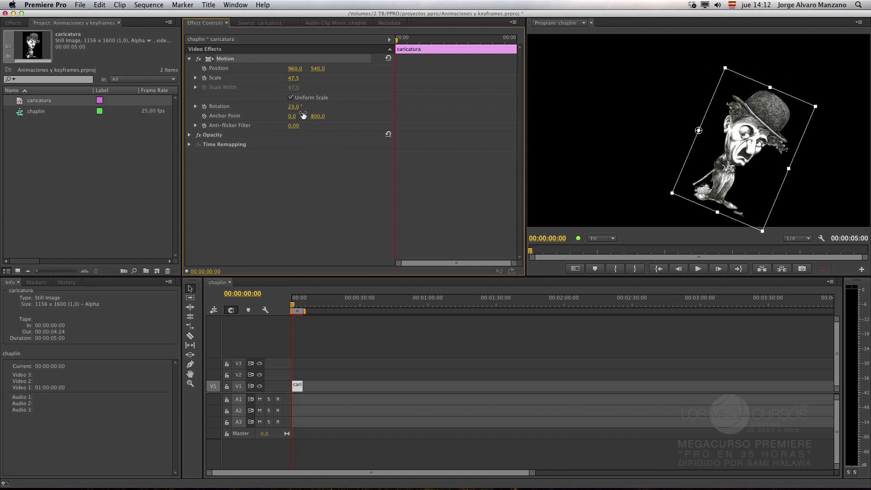
mouse_move(293, 78)
mouse_down()
mouse_move(283, 78)
mouse_move(293, 78)
mouse_up()
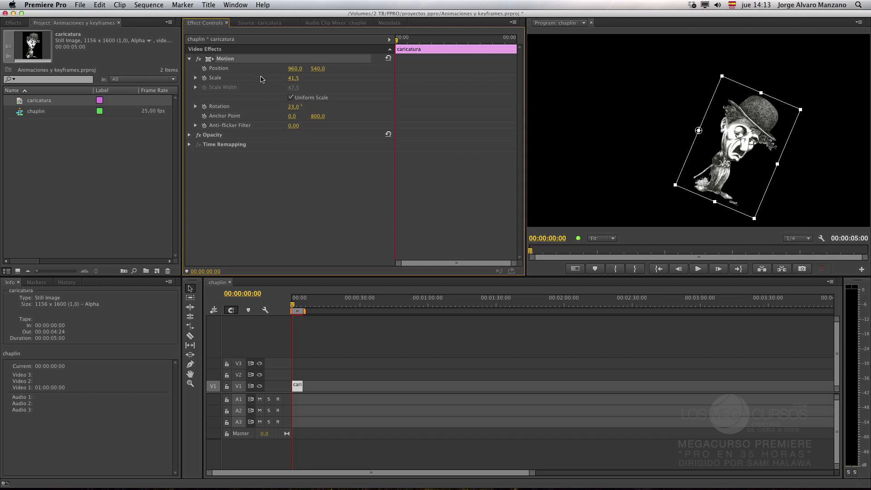
Return the caricature's Rotation to 0° and set the Anchor Point's Y to 0, the image's upper-left corner.
click(301, 105)
text(0)
key(Return)
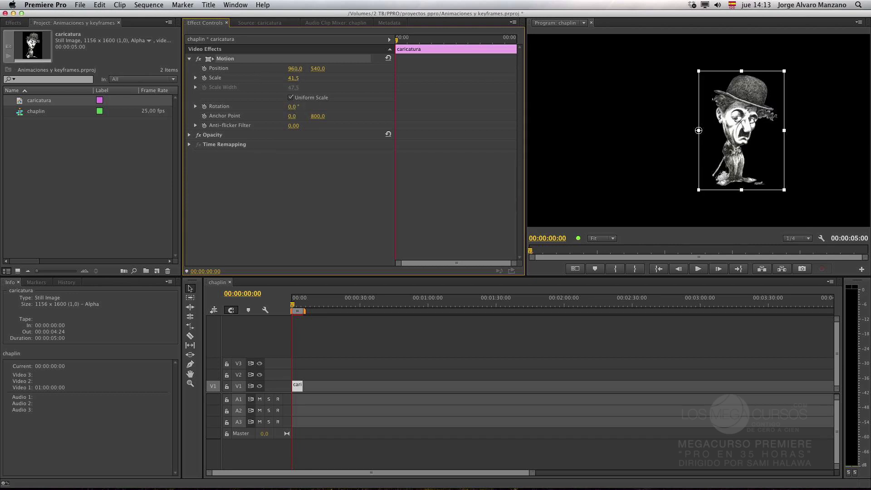
click(320, 116)
text(0)
key(Return)
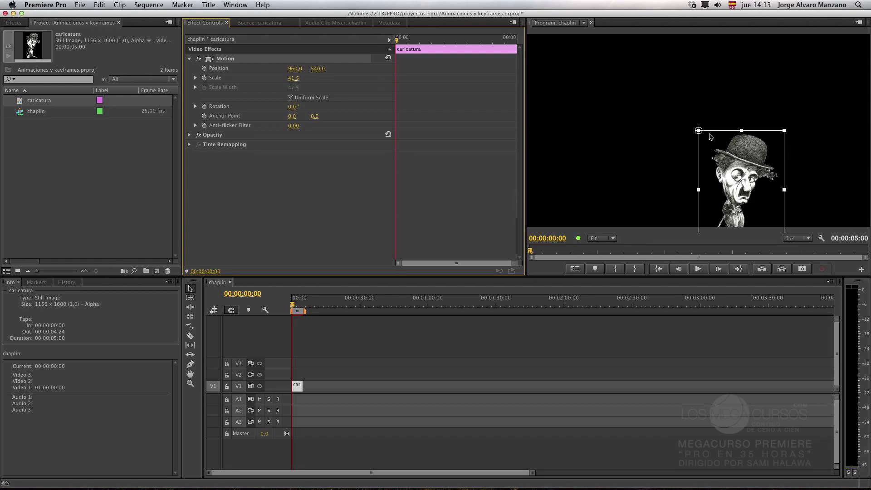
Set the caricature's Position X to 0, placing its anchor on the frame's left edge.
click(296, 68)
text(0)
key(Return)
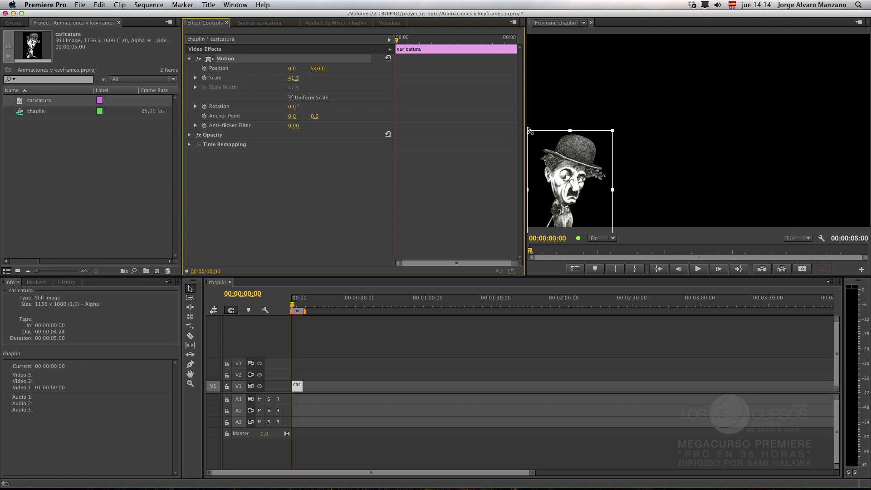
Move the Anchor Point back to the image's centre at 578, 800.
click(293, 117)
text(578)
key(Return)
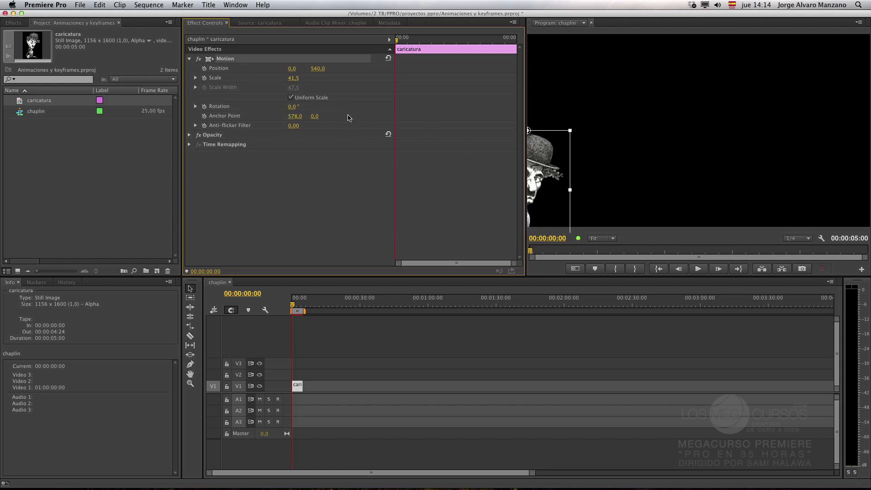
click(320, 115)
text(8)
key(Return)
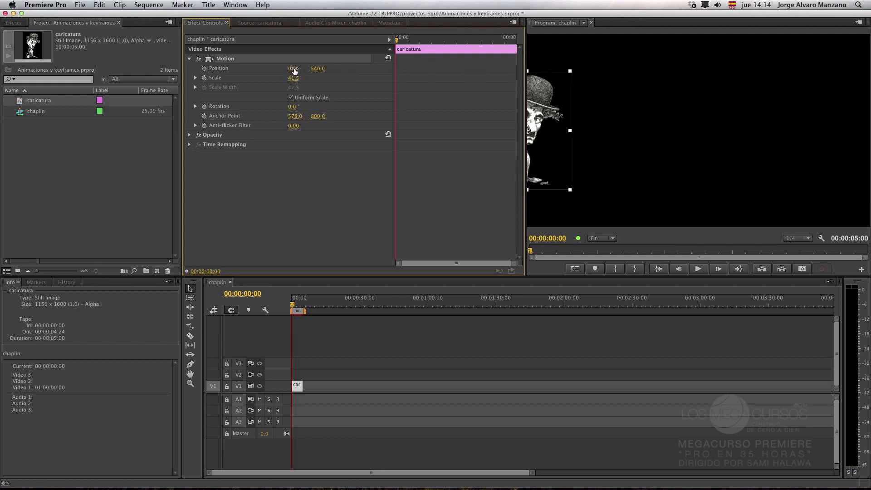
Set the Anchor Point to 0, 0, the upper-left corner of the caricature image.
click(294, 116)
text(0)
key(Return)
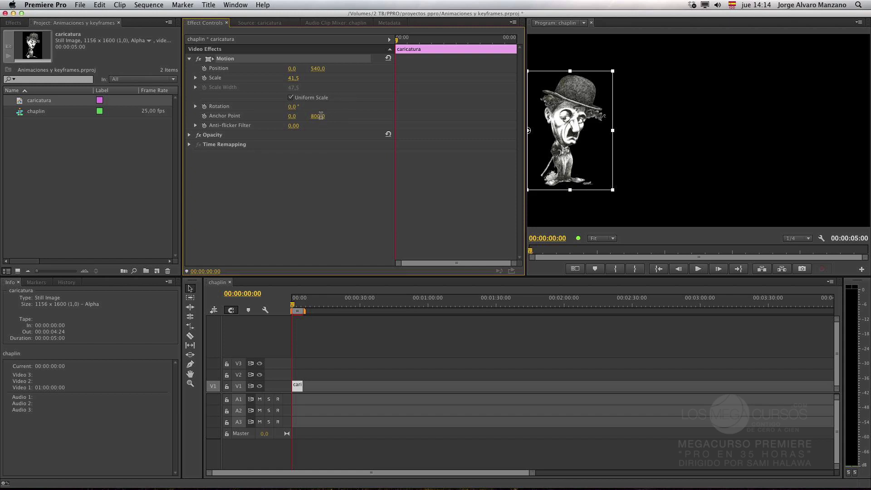
click(321, 116)
text(0)
key(Return)
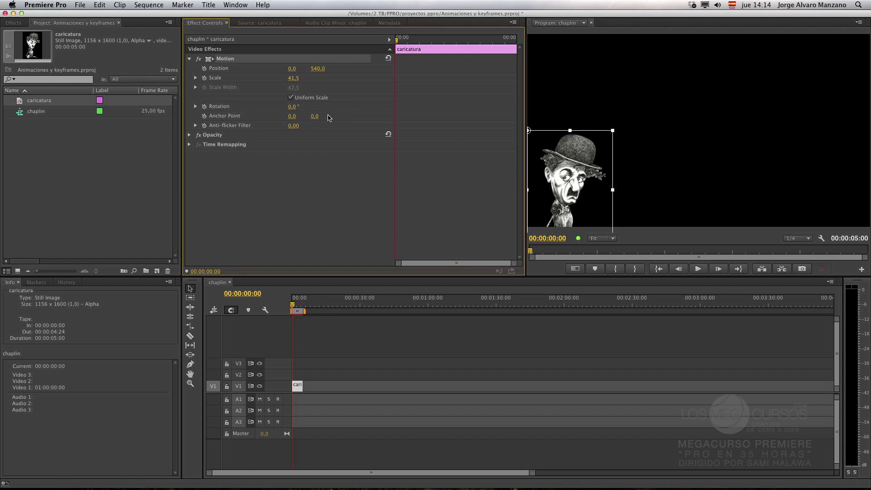
Set the caricature's Position Y to 0 to align its anchor with the frame's upper-left corner.
click(320, 68)
text(0)
key(Return)
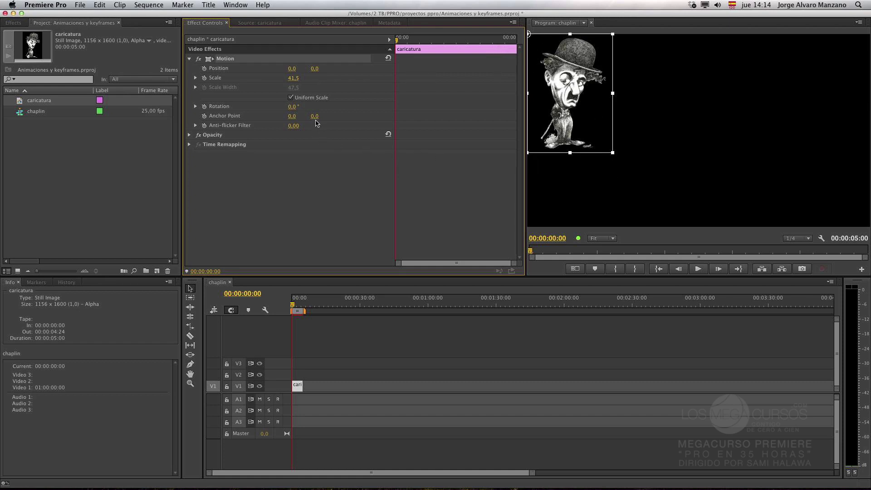
Set the caricature's Position to 1920, 1080, the frame's lower-right corner.
click(317, 68)
text(108)
key(Return)
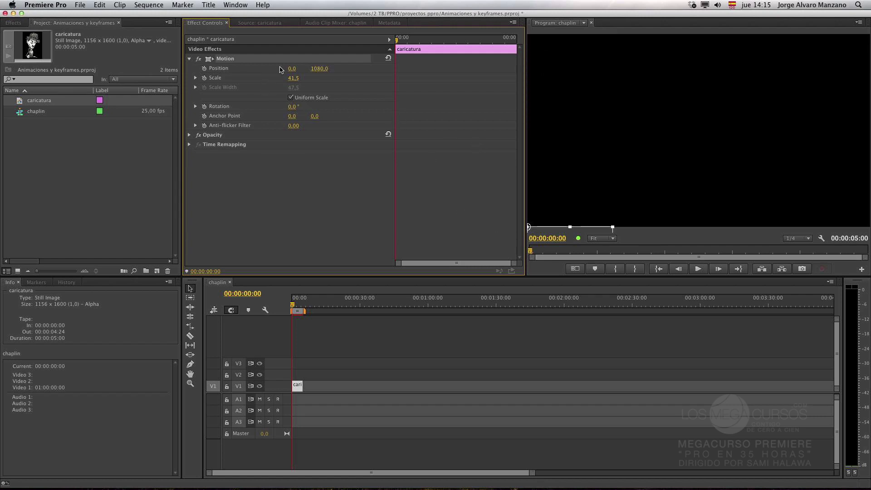
click(295, 68)
key(Return)
Restore the Anchor Point to 578, 800 while the caricature sits at the frame's lower-right corner.
click(293, 118)
text(578)
key(Return)
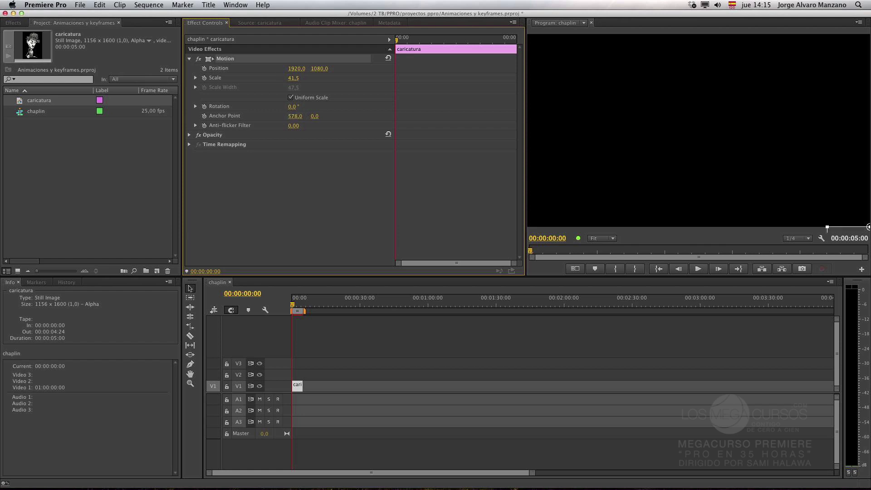
click(320, 115)
text(8)
key(Return)
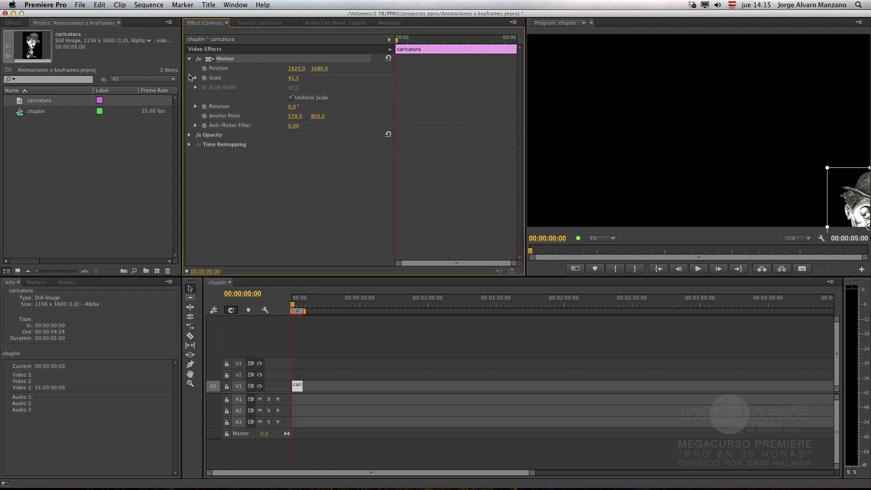
Centre the caricature in the frame with Position 960, 540.
click(297, 67)
text(960)
key(Return)
click(317, 68)
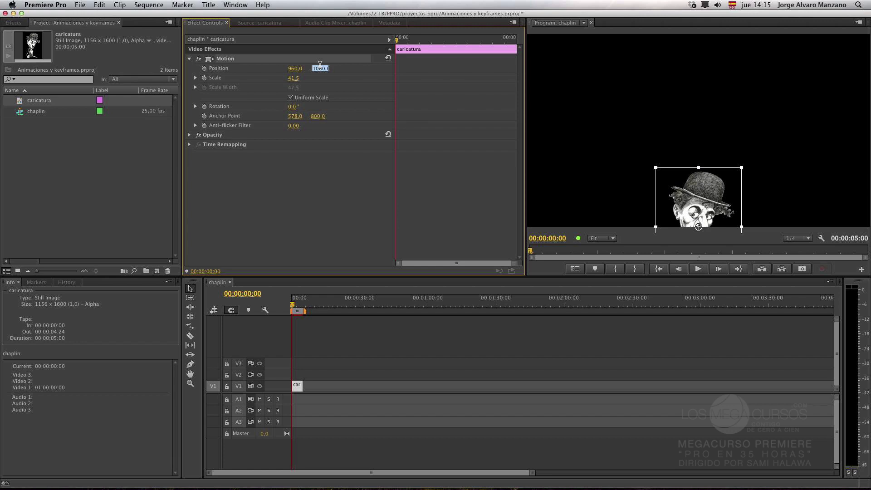
text(540)
key(Return)
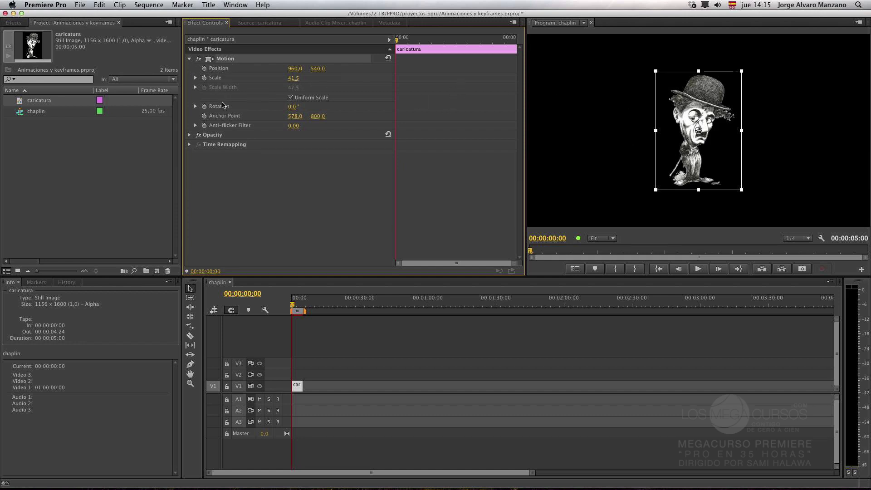
Set the Anchor Point's X to 0, on the left edge of the caricature image.
click(299, 117)
text(0)
key(Return)
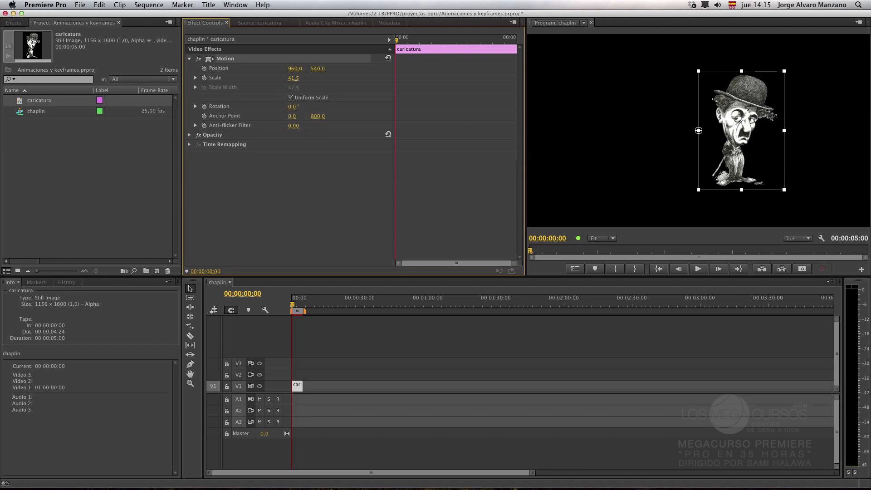
Turn off Uniform Scale, scale the width to about 53.5 and the height to about 44.5, and turn Uniform Scale back on.
click(196, 78)
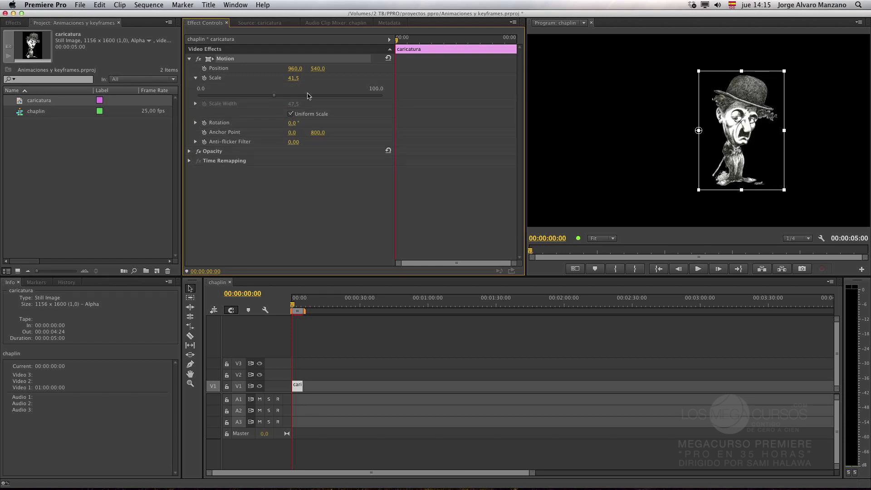
click(291, 114)
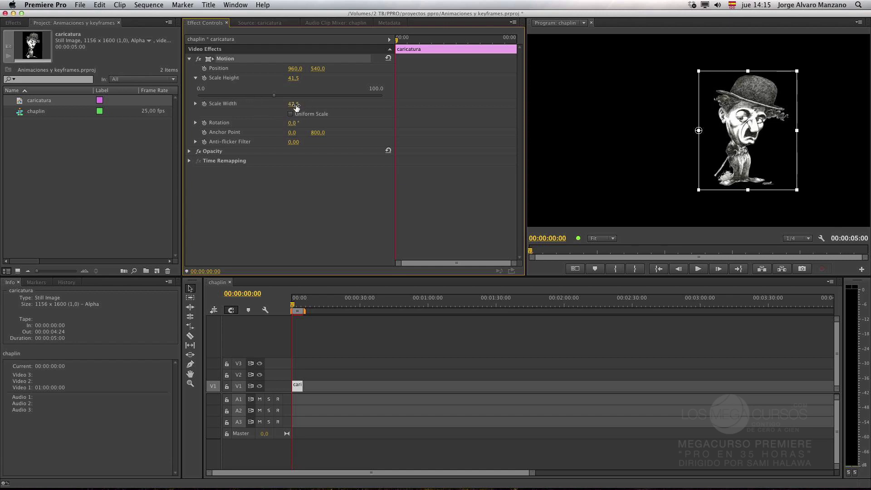
drag(296, 107, 296, 78)
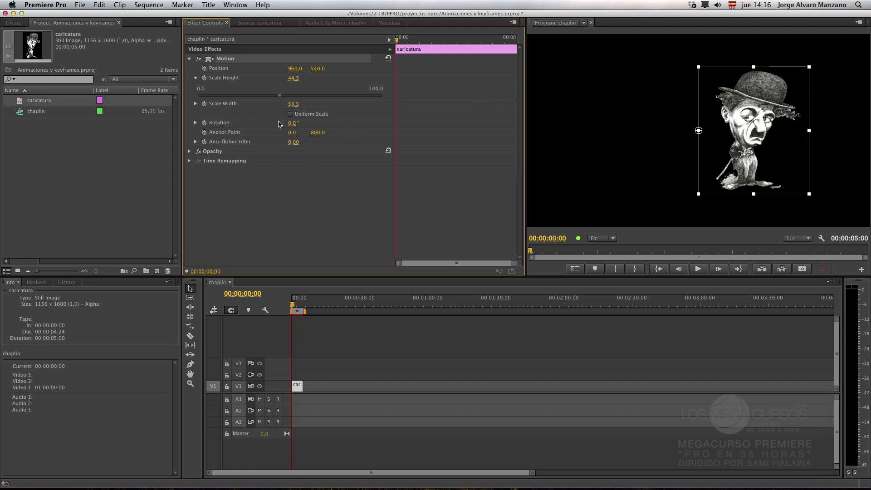
click(291, 114)
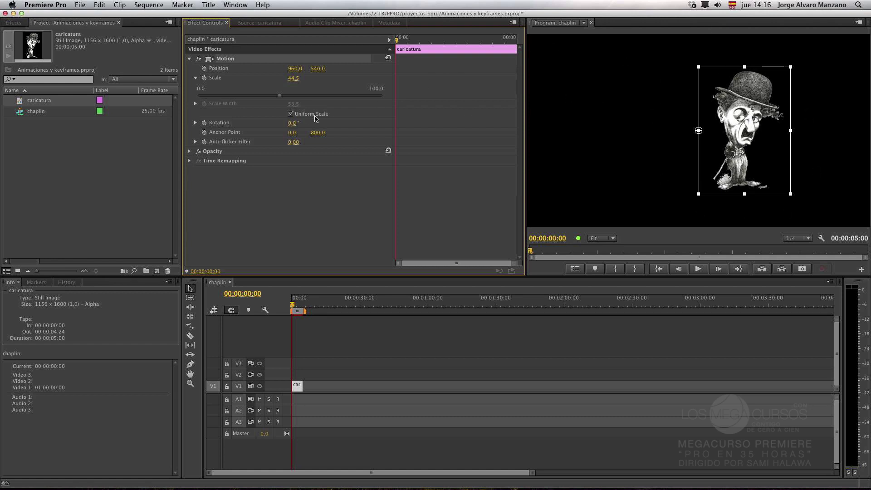
click(195, 78)
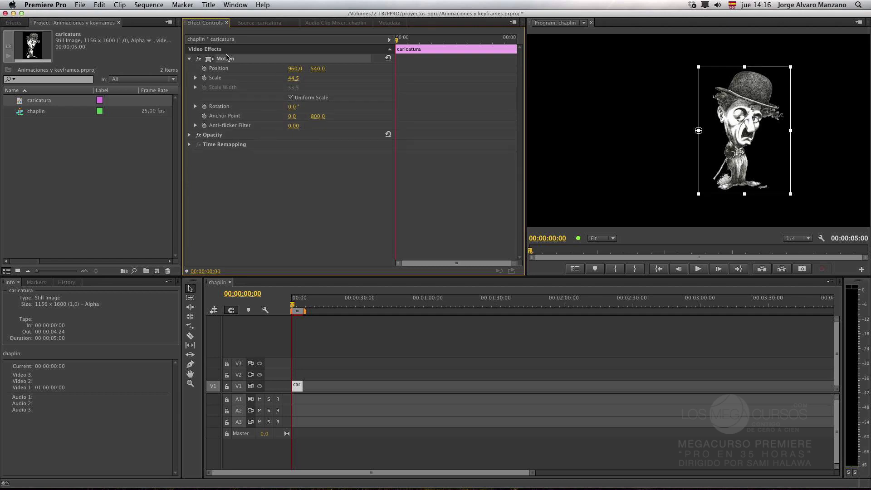
Set the Anchor Point's Y to 0 so the pivot sits at the image's upper-left corner.
click(318, 116)
text(0)
key(Return)
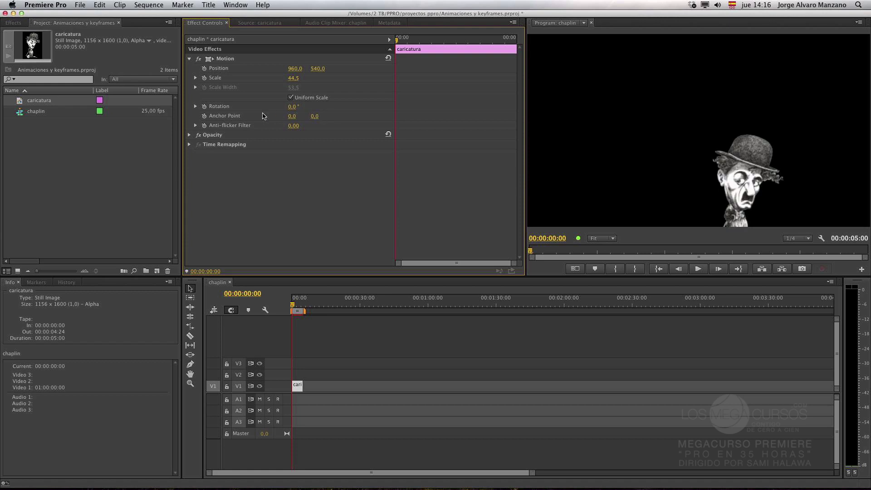
Rotate the caricature around its upper-left anchor to about 28° and about -40°, and return Rotation to 0°.
mouse_move(293, 107)
mouse_down()
mouse_move(273, 107)
mouse_move(305, 107)
mouse_up()
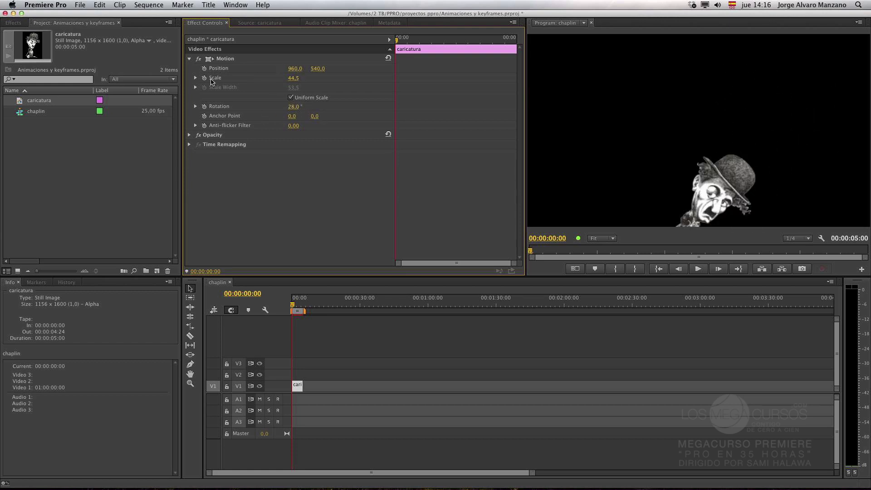
click(219, 60)
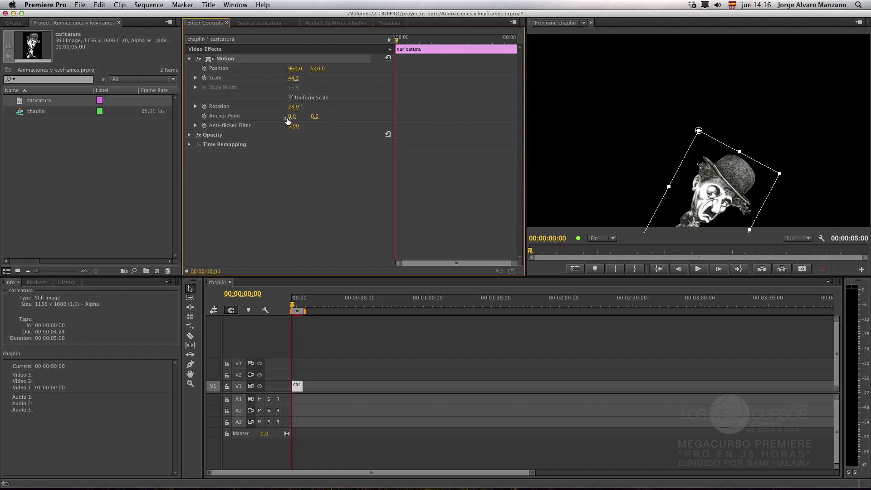
drag(293, 107, 262, 107)
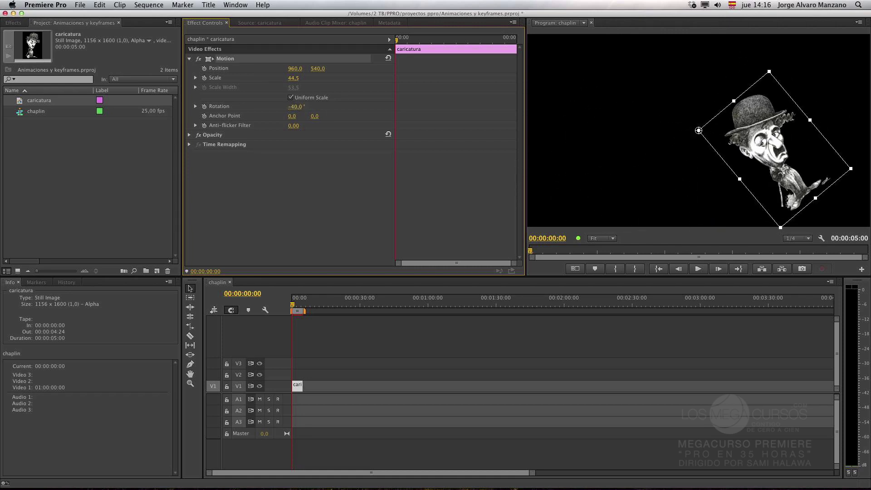
click(303, 105)
text(0)
key(Return)
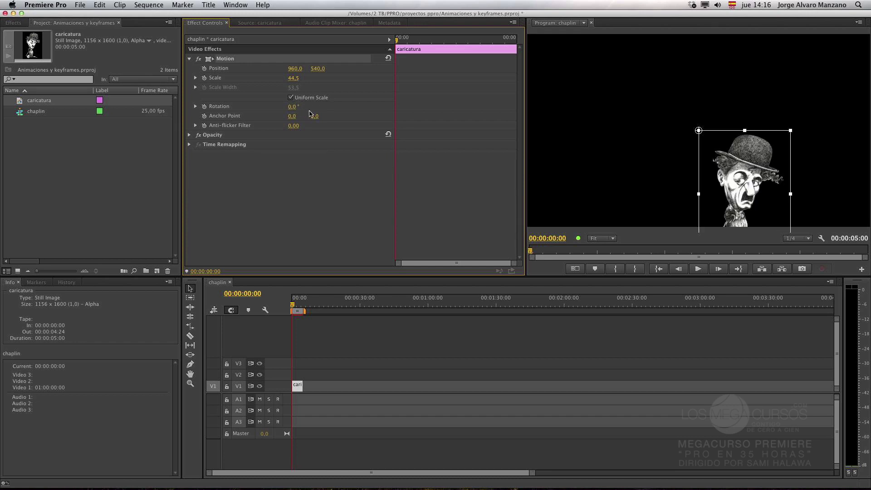
Reset all Motion parameters of the caricature clip and set its Scale to 30.
click(388, 58)
click(299, 77)
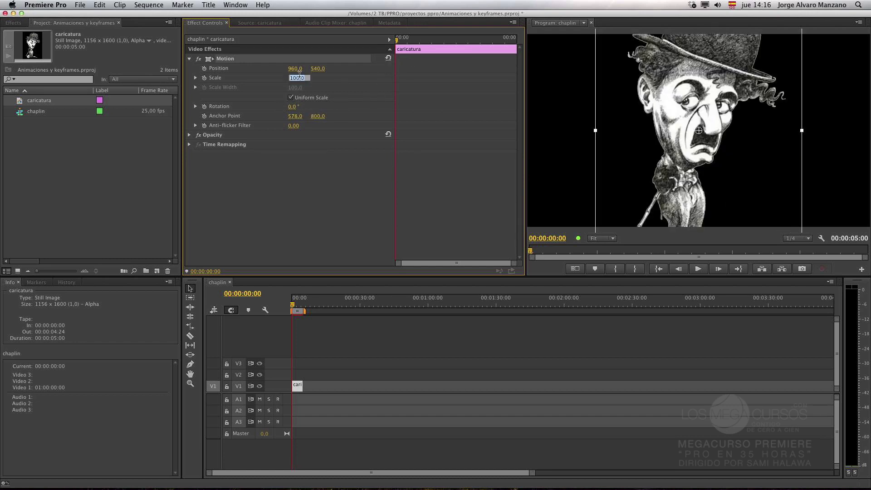
text(30)
key(Return)
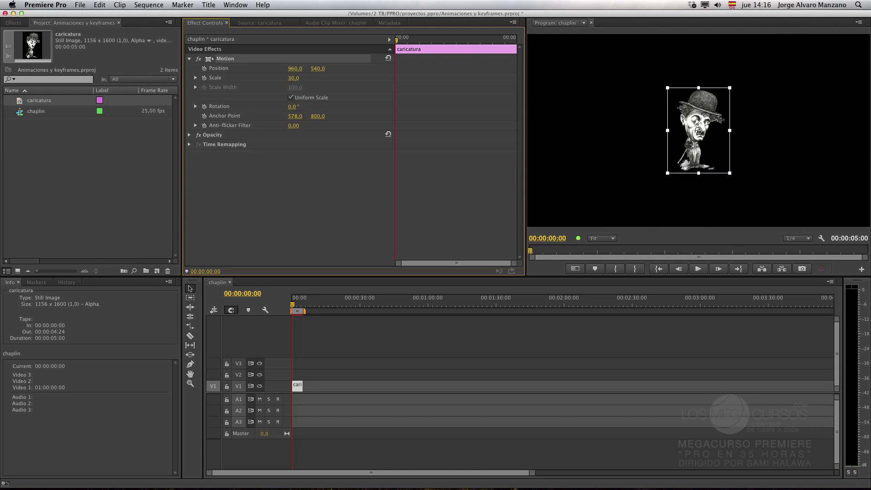
Inspect the Anti-flicker Filter range of the caricature clip and set its Opacity to 50%.
click(194, 126)
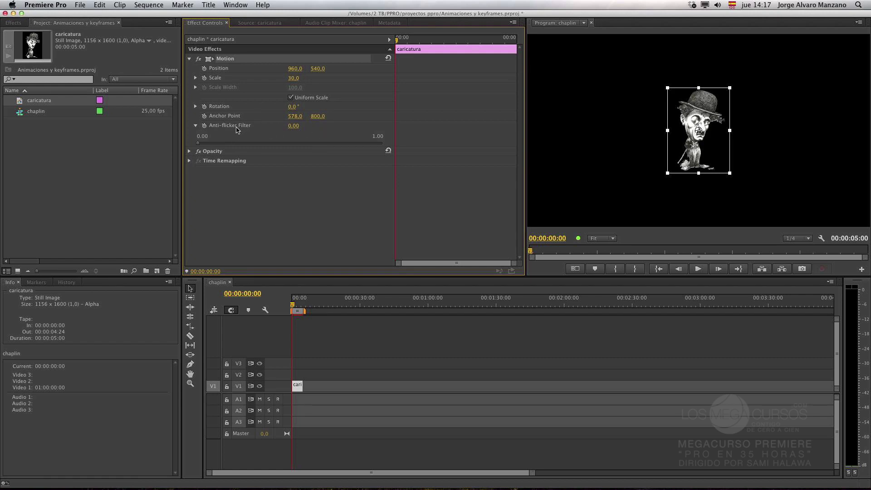
click(196, 127)
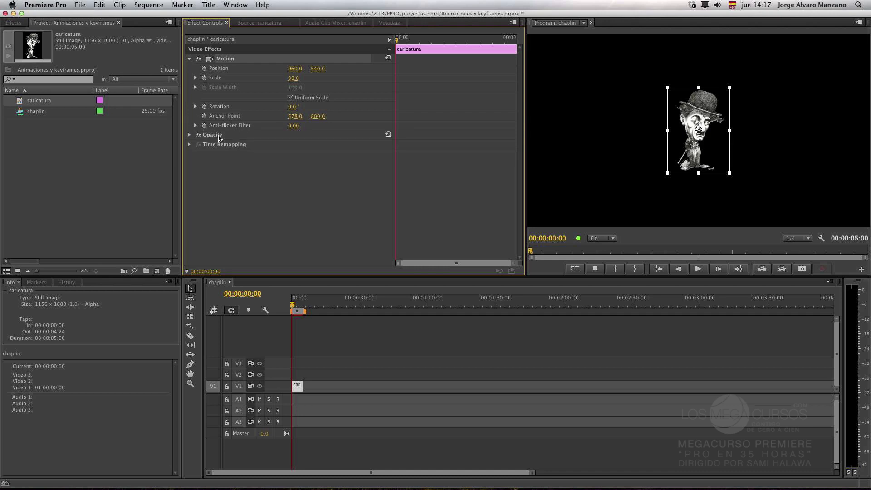
click(190, 134)
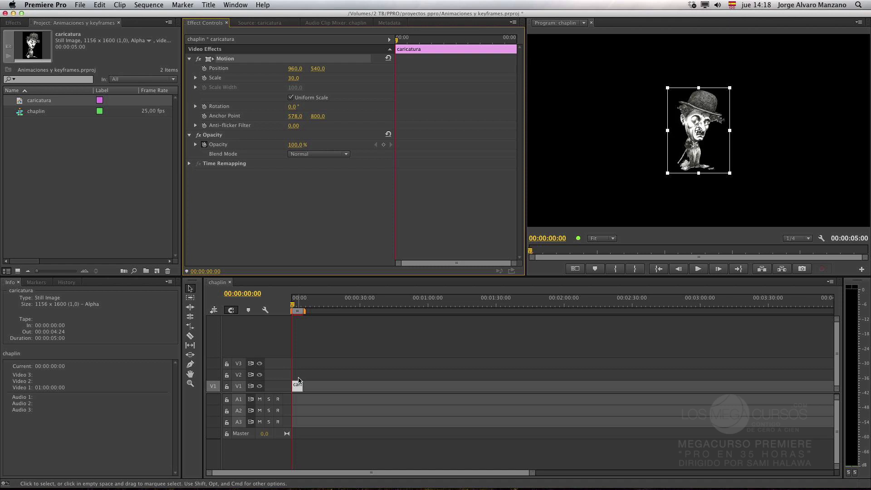
click(299, 143)
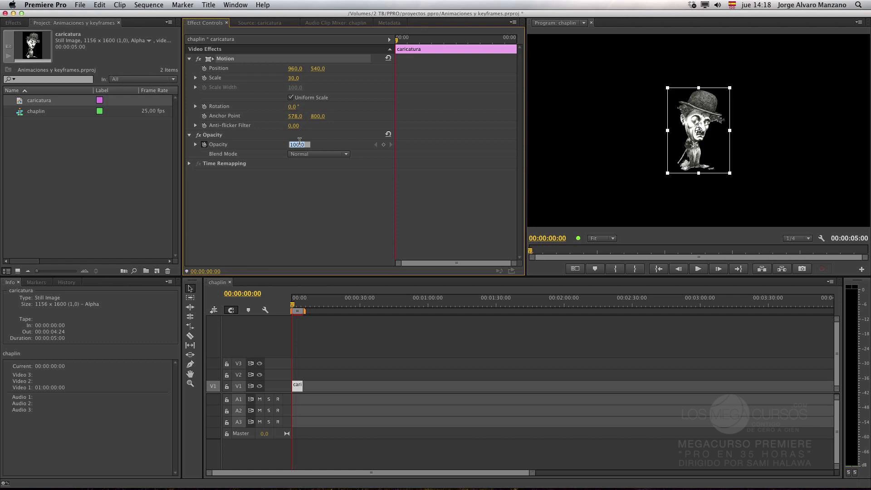
text(50)
key(Return)
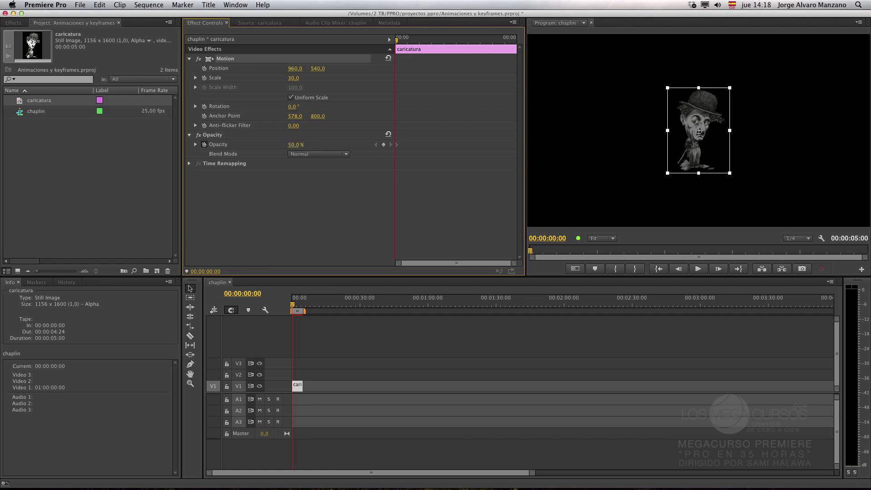
click(591, 187)
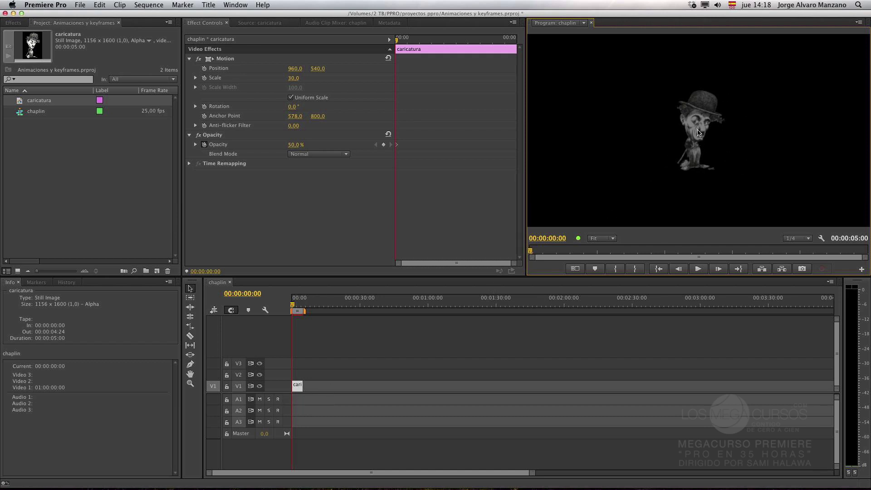
Set the caricature clip's Opacity to 0% and return it to 100%.
click(296, 145)
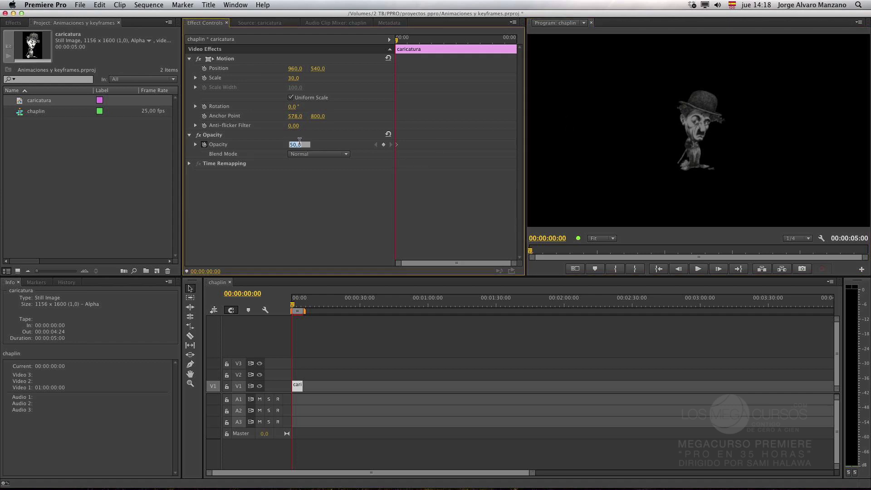
text(0)
key(Return)
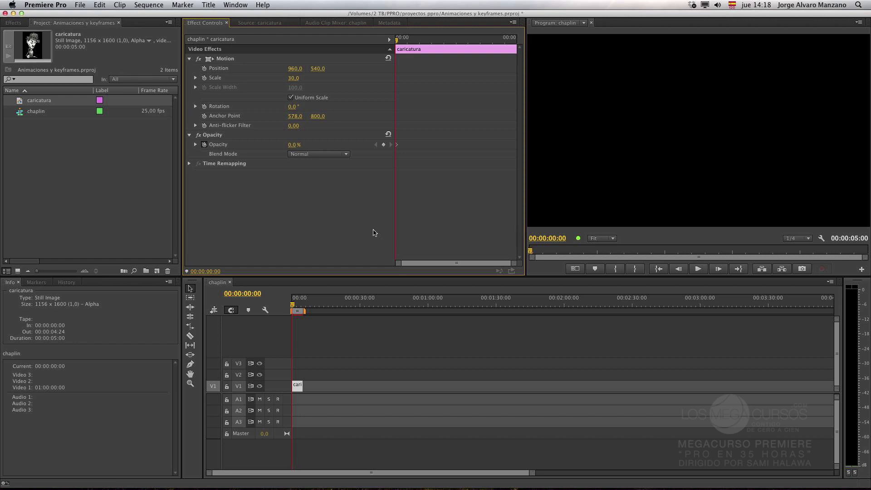
click(294, 144)
text(100)
key(Return)
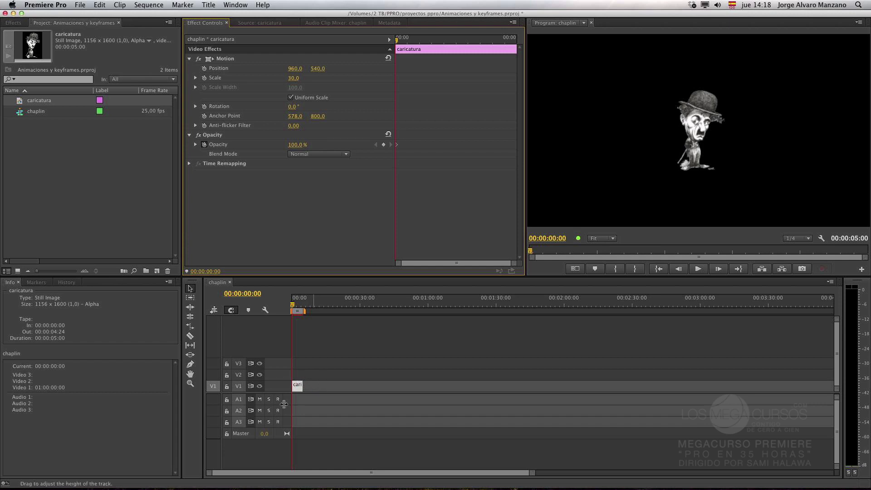
Import white_or_black.png and place it on V2 above the caricature clip, viewing the overlap at 00:00:02:15.
right_click(32, 173)
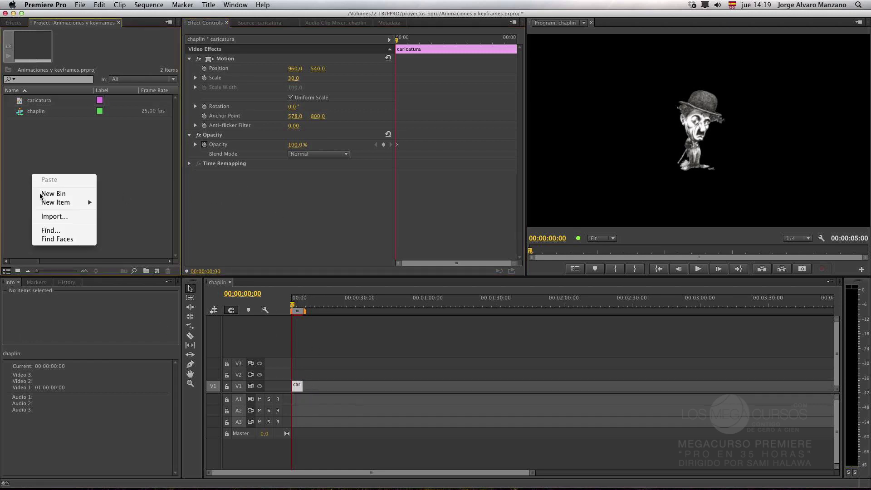
click(68, 217)
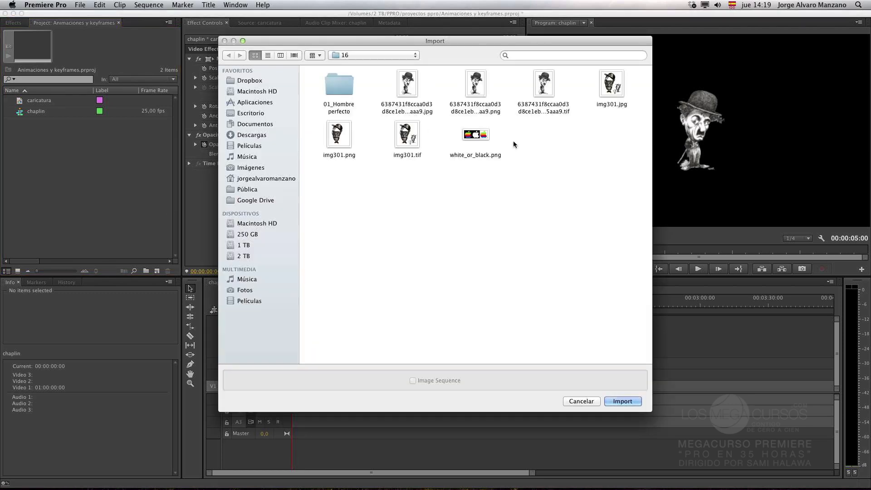
click(476, 136)
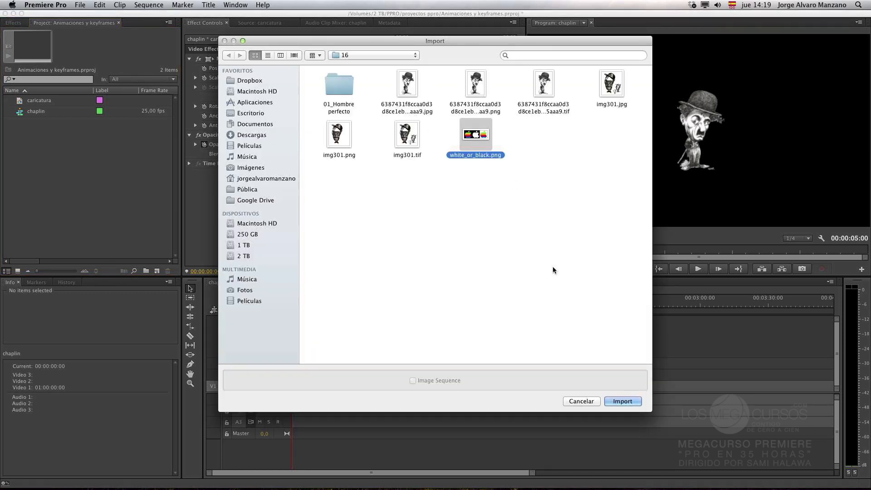
click(620, 402)
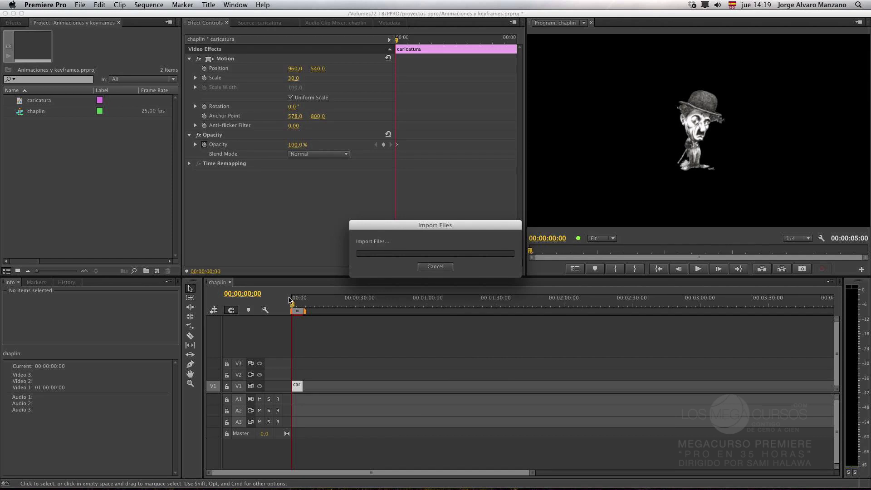
drag(30, 123, 288, 374)
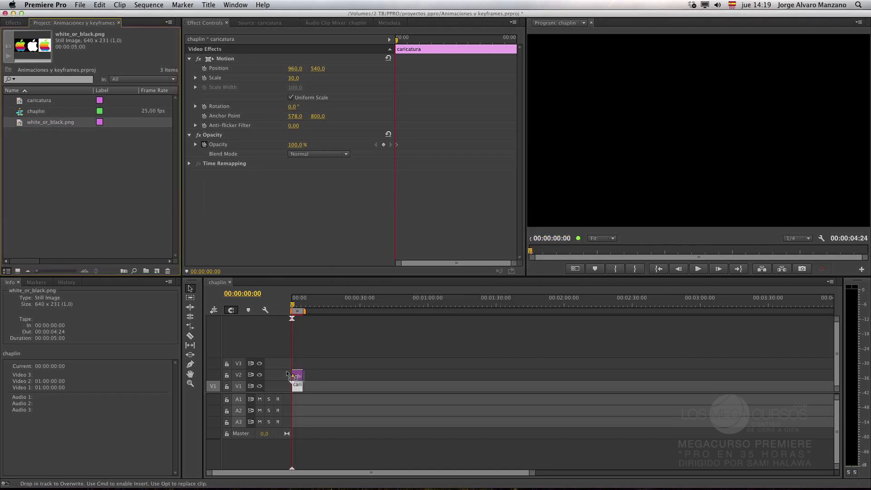
click(298, 309)
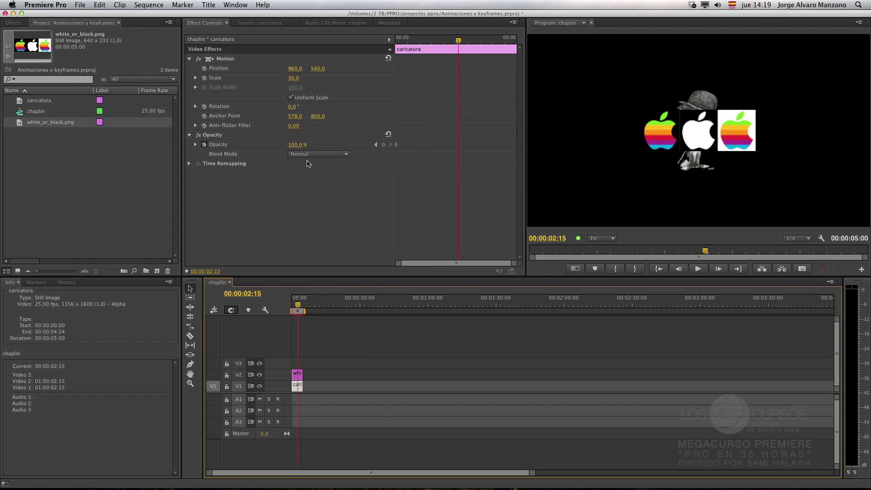
Set the Blend Mode of the white_or_black.png clip to Multiply.
click(297, 374)
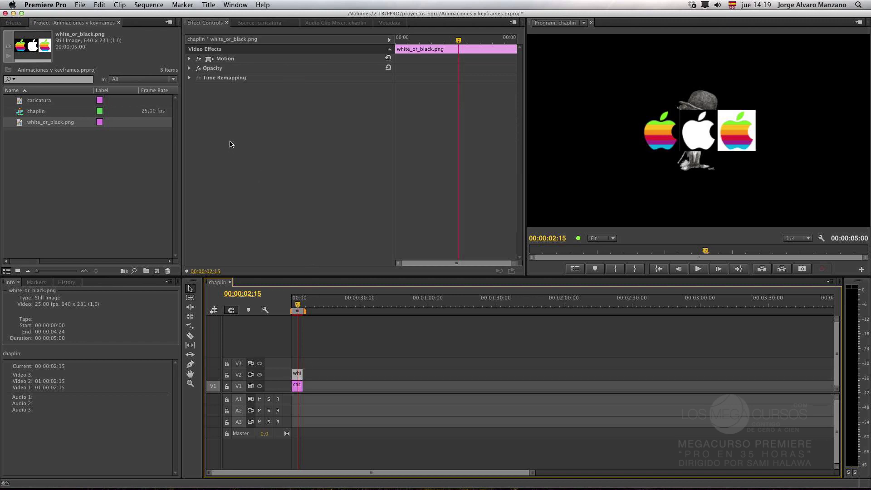
click(189, 68)
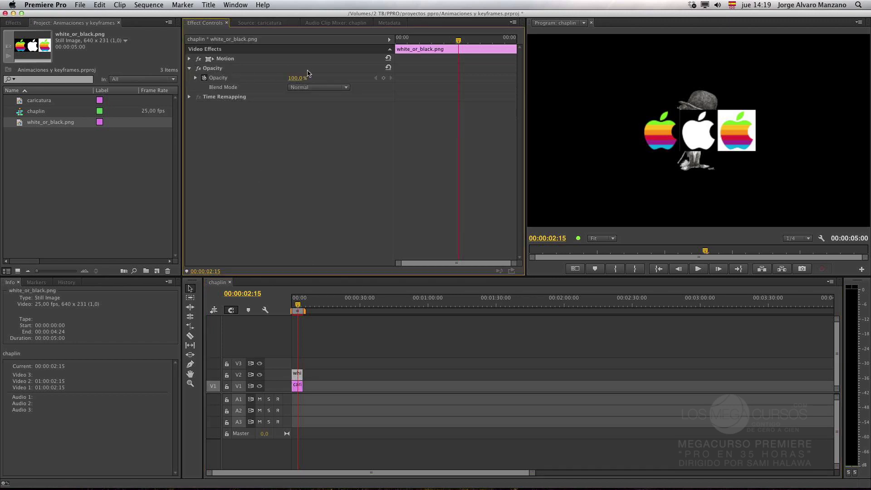
mouse_move(297, 78)
mouse_down()
mouse_move(269, 78)
mouse_move(299, 78)
mouse_up()
click(316, 87)
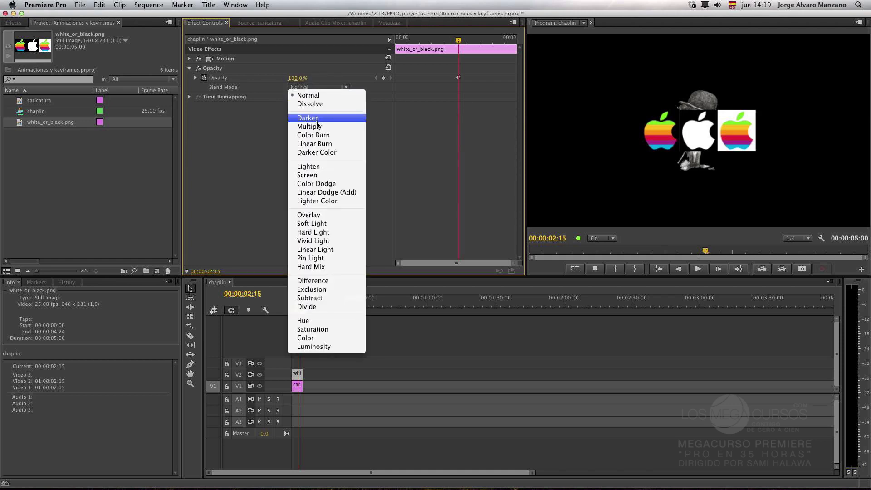
click(324, 176)
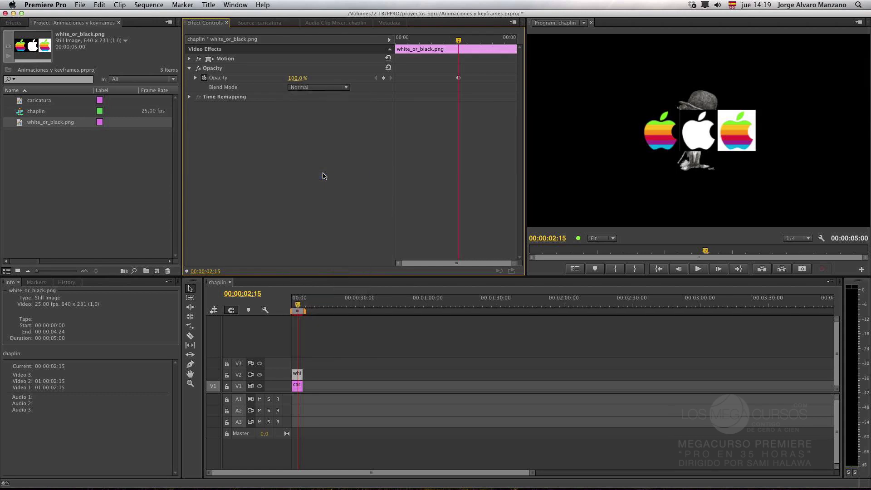
click(319, 91)
click(321, 129)
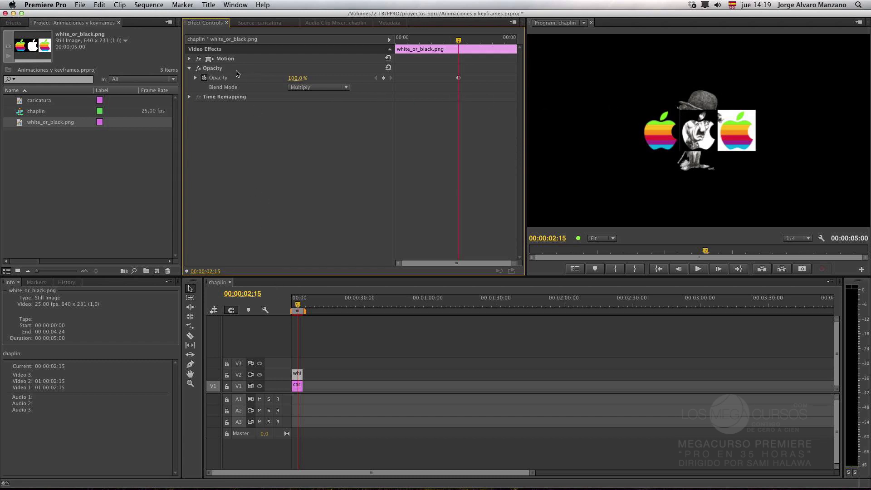
Scale the white_or_black.png clip to 198 and change its Blend Mode to Color Burn.
click(190, 59)
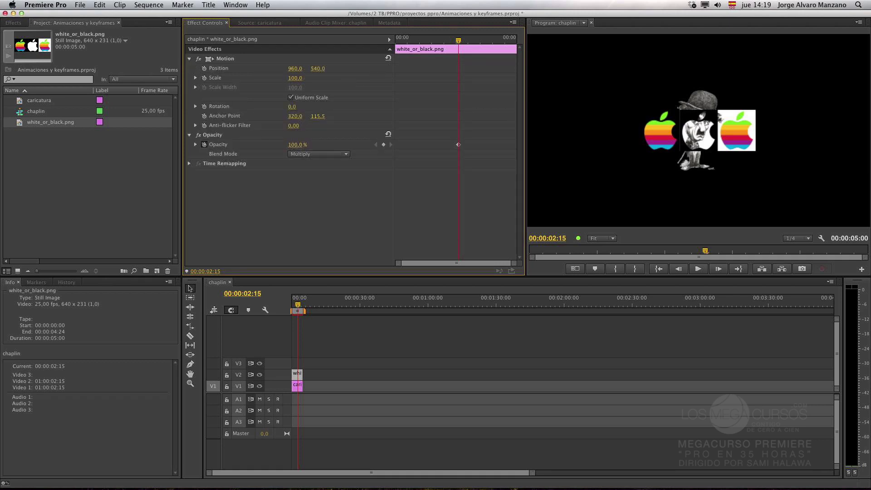
drag(295, 78, 338, 78)
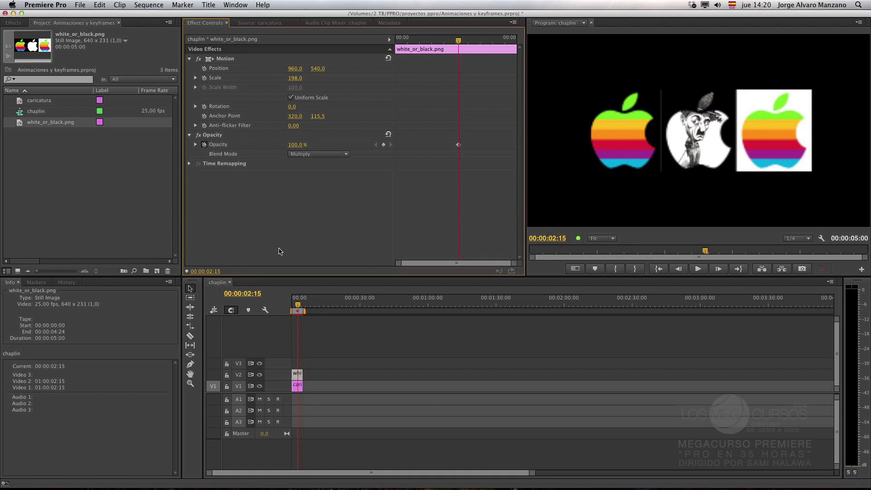
click(314, 154)
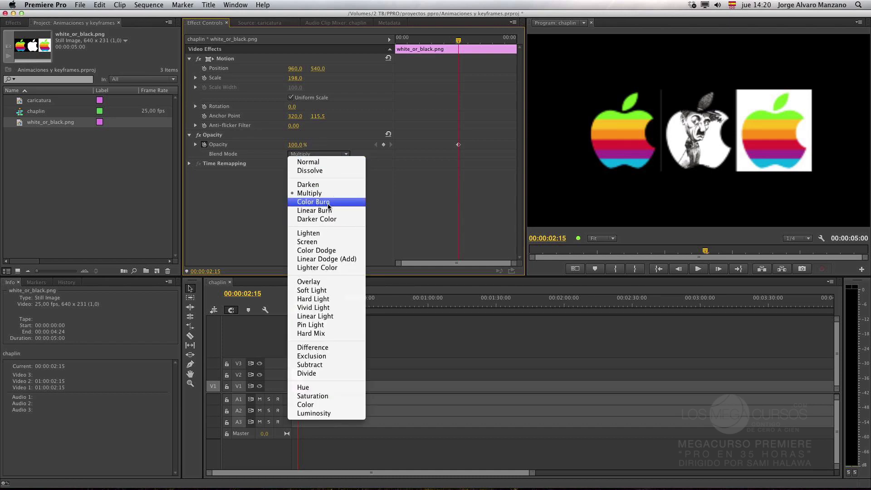
click(329, 202)
click(325, 155)
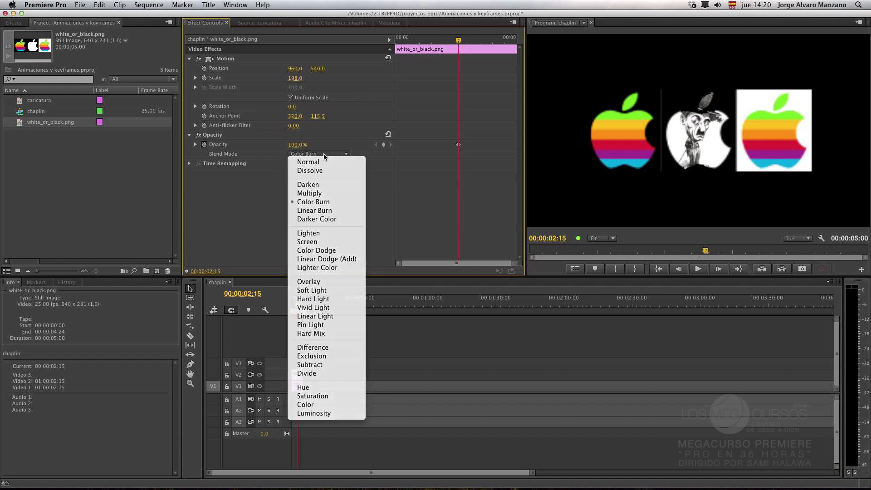
click(325, 156)
Move the logo image to about 1381.6, 534.9 so its first rainbow apple overlaps the caricature.
click(626, 137)
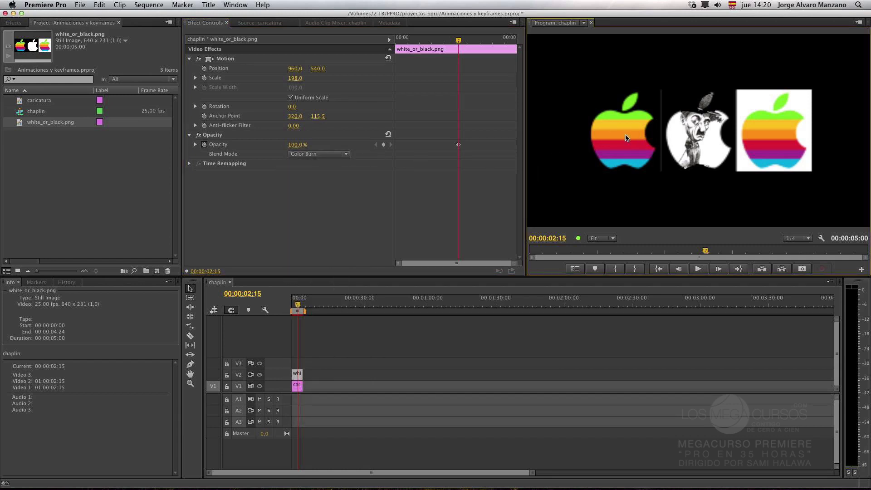
click(626, 139)
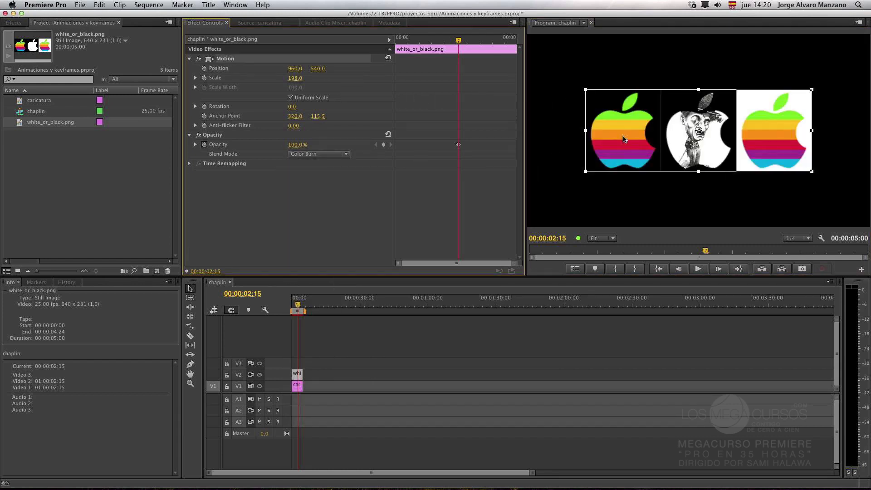
drag(624, 139, 730, 141)
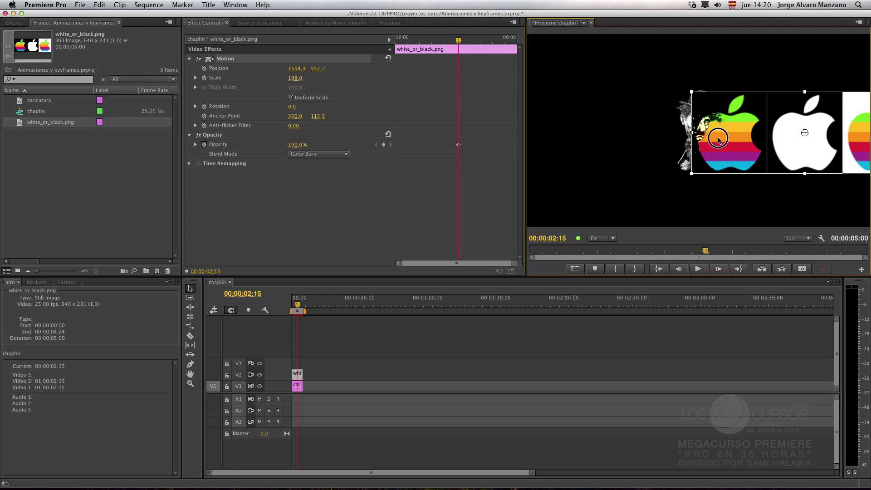
drag(702, 138, 699, 138)
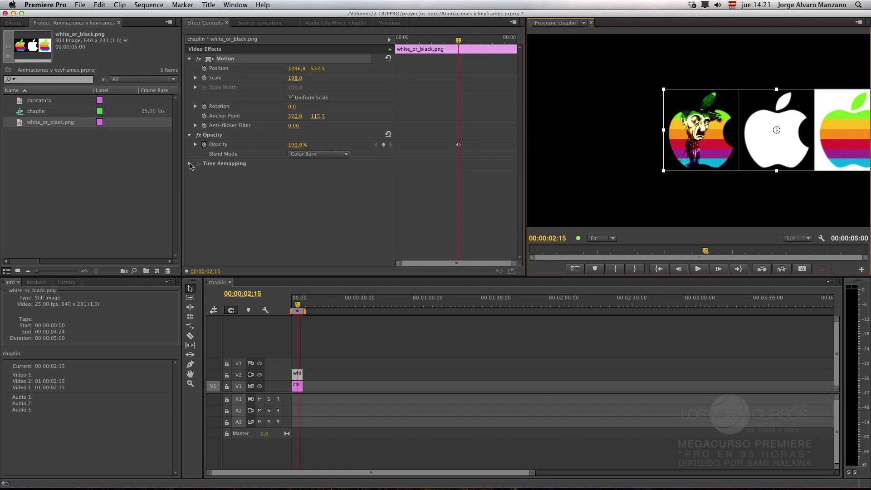
drag(777, 130, 775, 129)
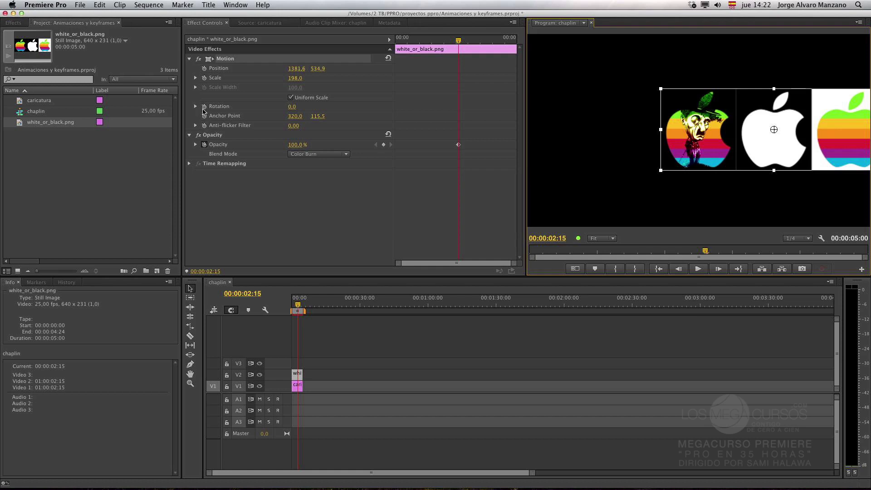
click(319, 155)
click(206, 130)
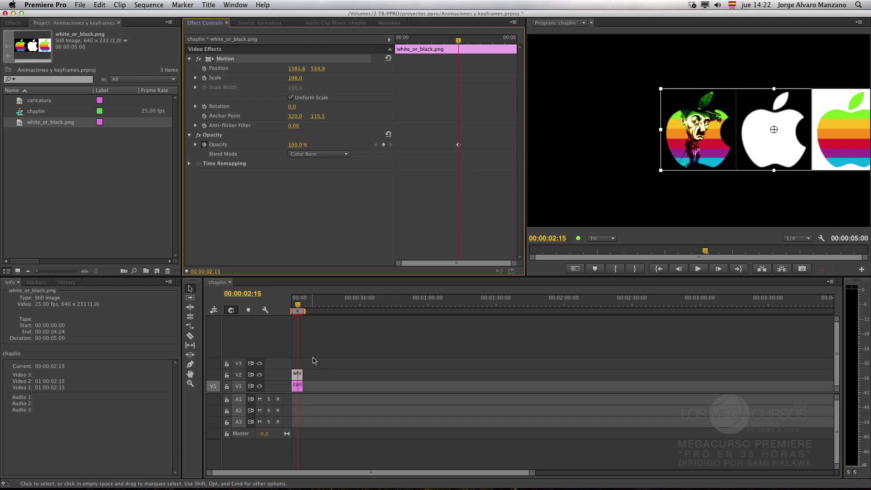
Delete the white_or_black.png clip from V2 and return to the sequence start with the caricature clip selected.
click(299, 374)
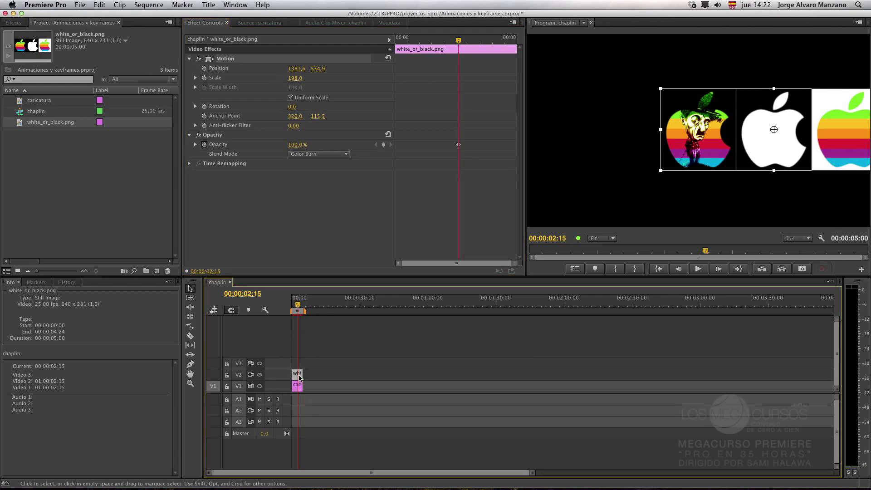
key(Delete)
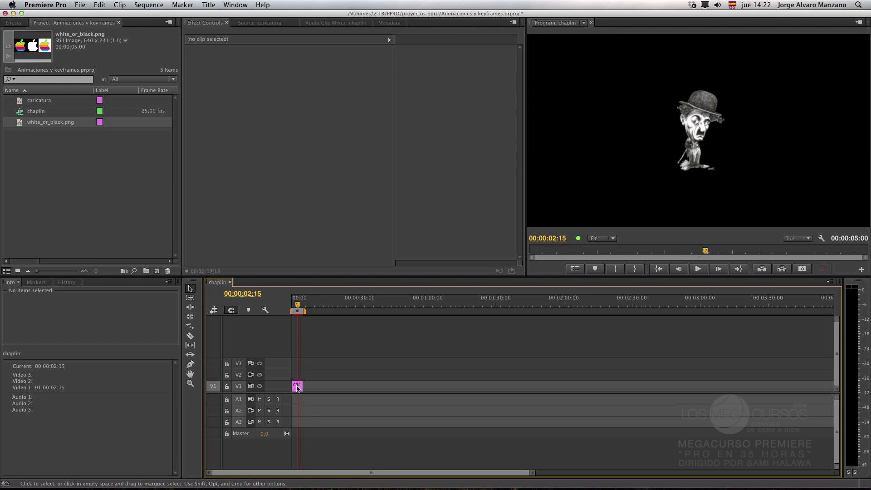
click(297, 387)
click(298, 307)
drag(298, 306, 292, 307)
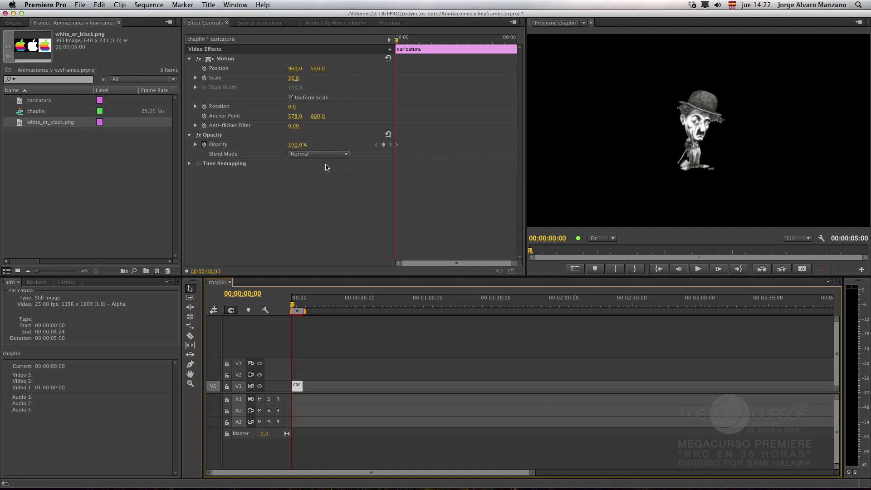
Enable Position keyframing on the caricature clip and disable it again, deleting its keyframe.
click(204, 69)
click(204, 69)
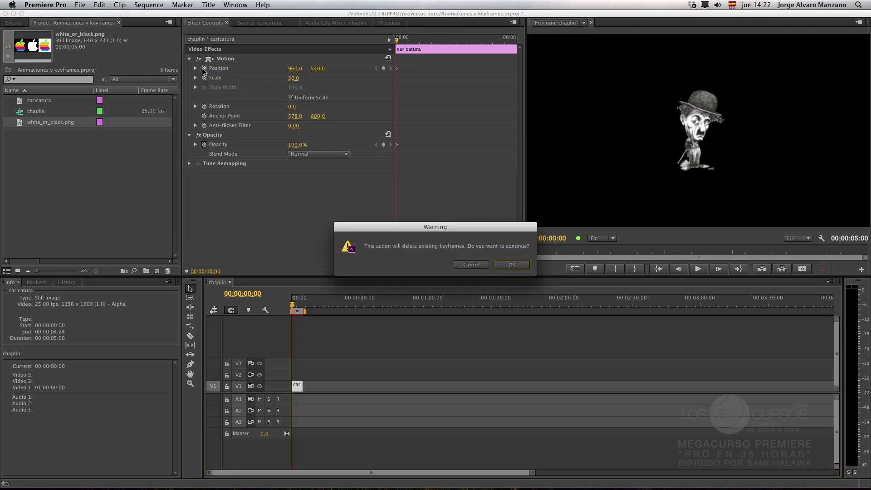
click(518, 267)
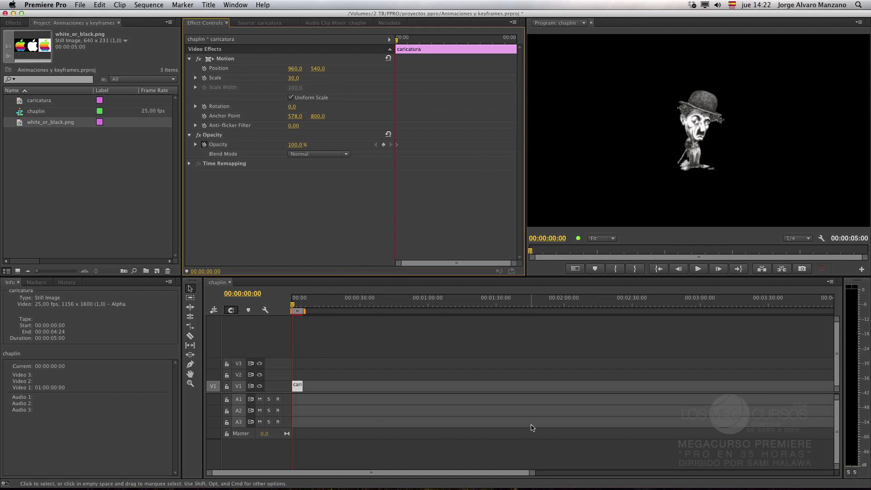
Enlarge the timeline scale around the caricatura clip on V1 and select the clip to load its effect settings.
key(equal)
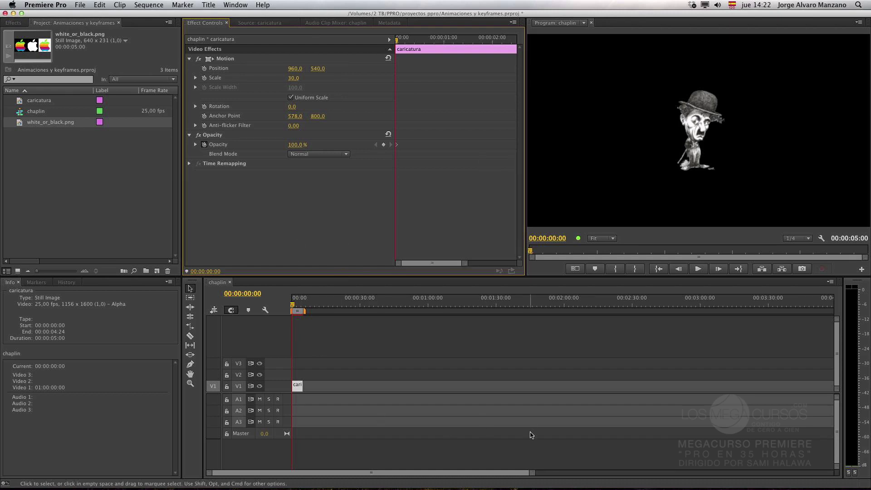
click(453, 365)
key(equal)
key(equal)
key(equal)
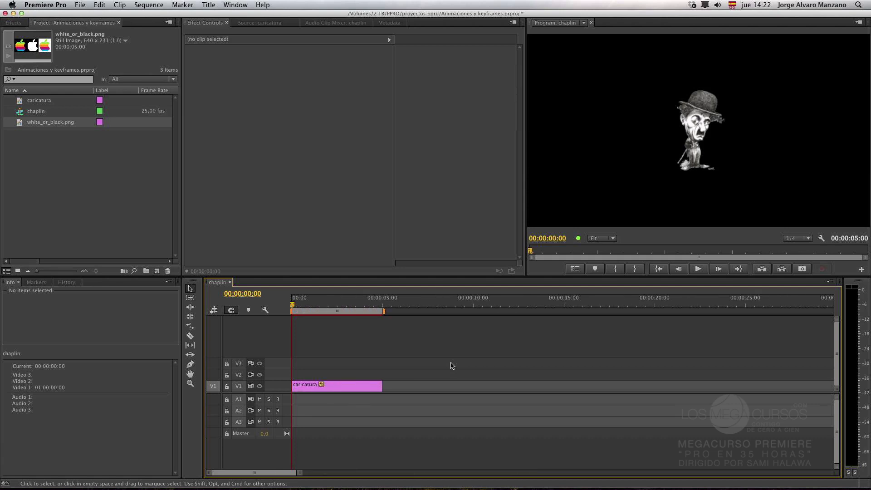
click(322, 384)
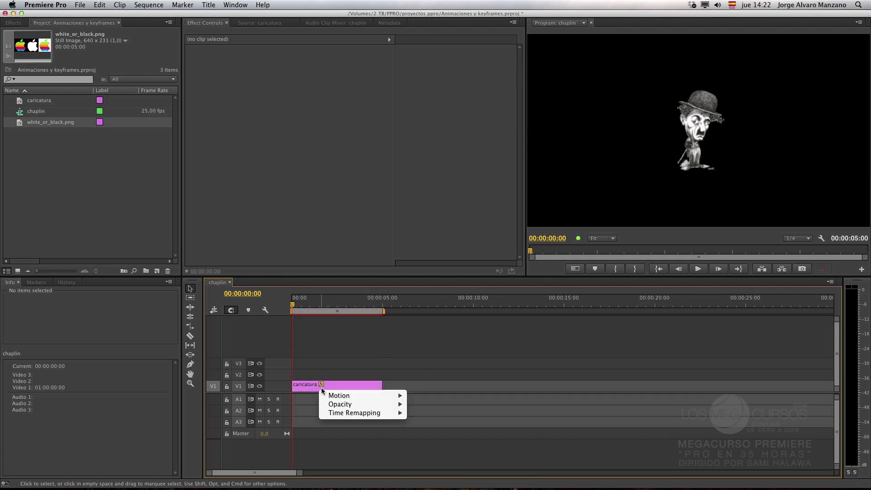
click(295, 388)
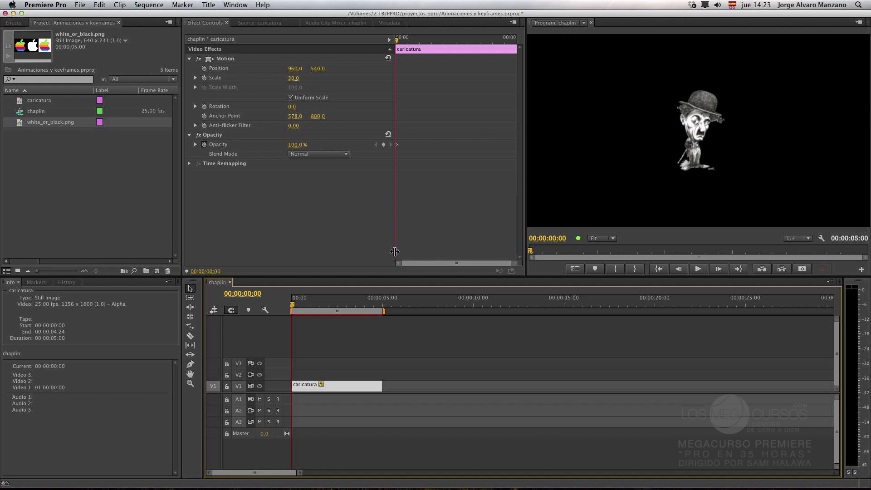
Widen the keyframe area for the caricatura clip to show its full five seconds and collapse the Opacity settings.
drag(393, 253, 335, 254)
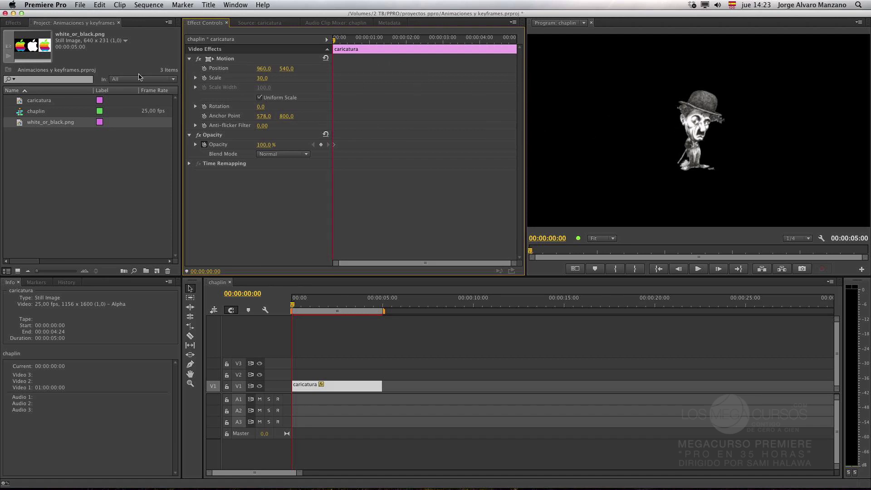
click(189, 134)
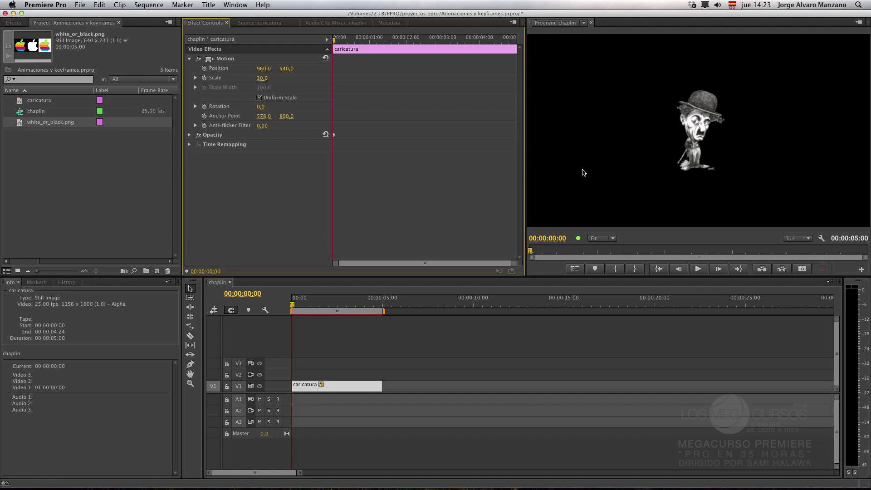
click(189, 135)
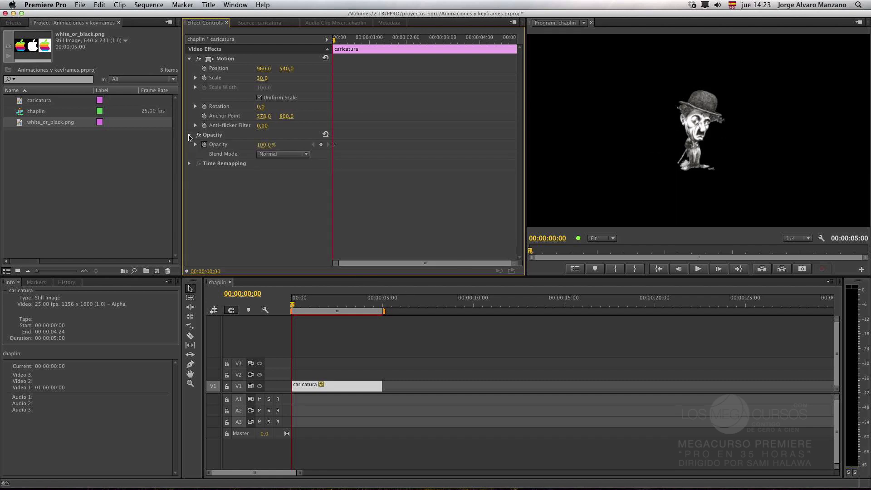
click(189, 135)
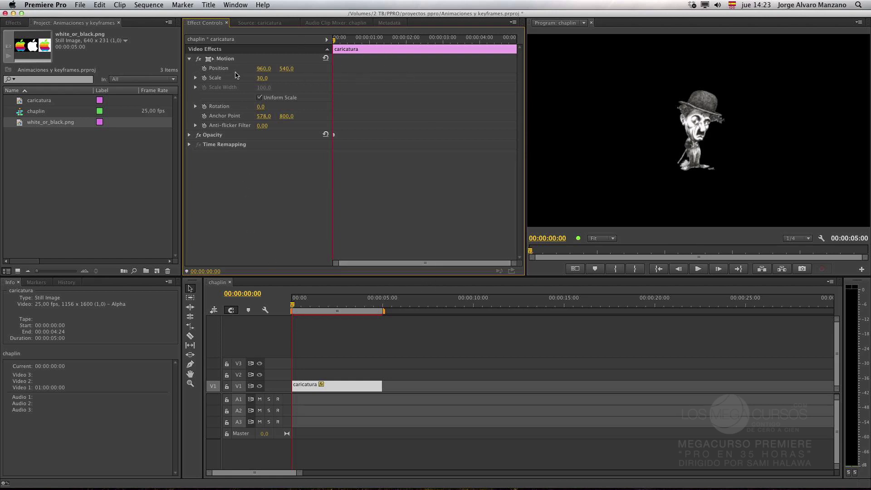
Enable Position keyframing at the start of the caricatura clip and set its horizontal position to 230.
click(205, 68)
click(224, 60)
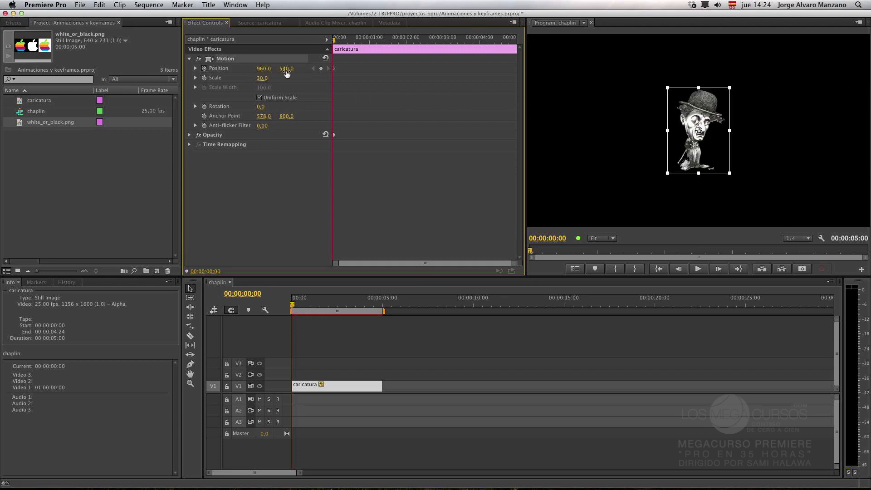
drag(269, 73, 78, 72)
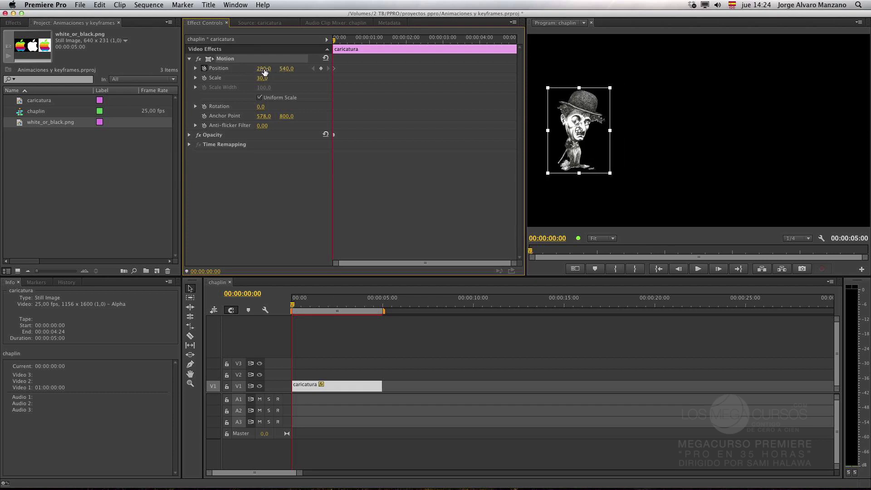
drag(265, 72, 247, 72)
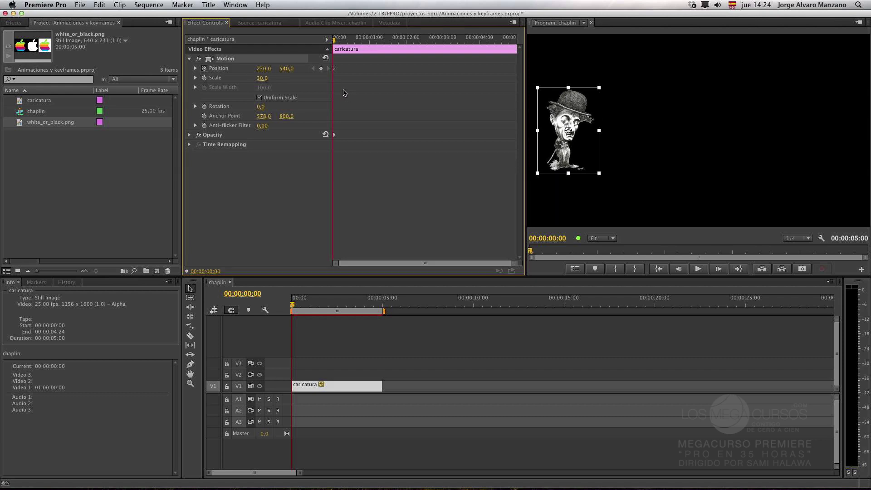
Remove and re-add the Position keyframe at the clip start, and undo back to the horizontal position of 230.
click(322, 69)
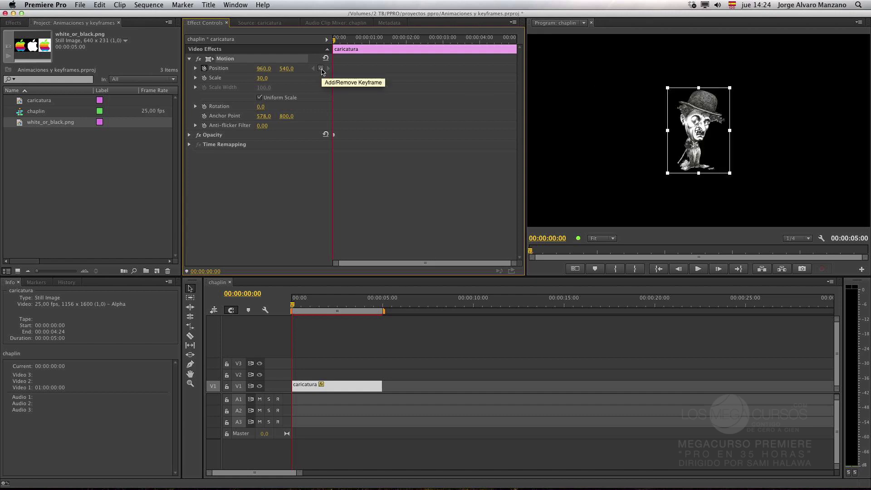
click(322, 69)
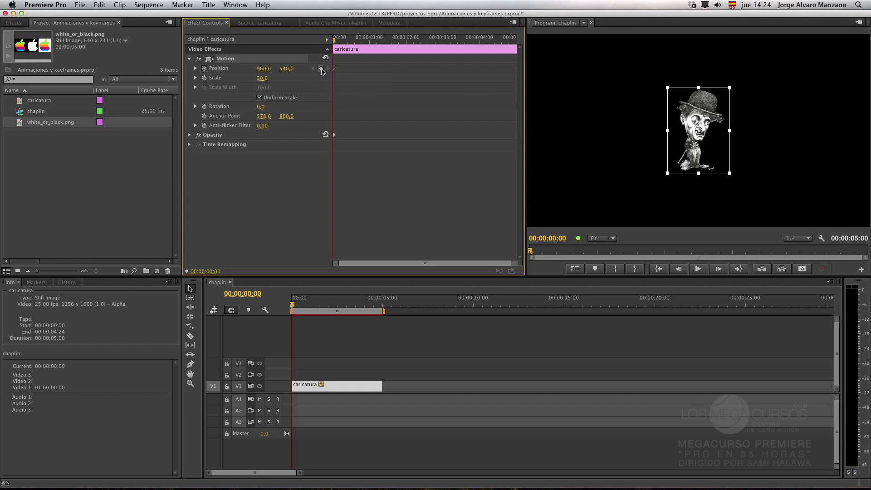
key(super+z)
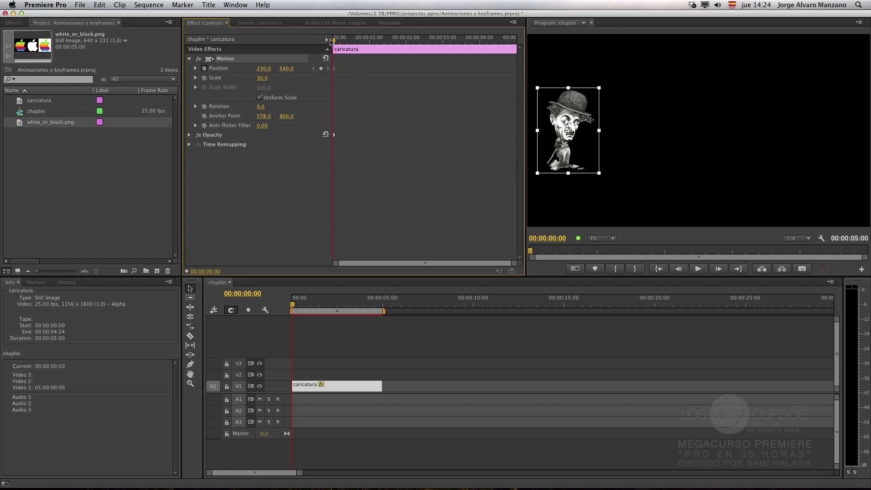
Add a Position keyframe at 00:00:02:00 and move the caricature horizontally across the frame to 1416, 540.
drag(333, 43, 410, 55)
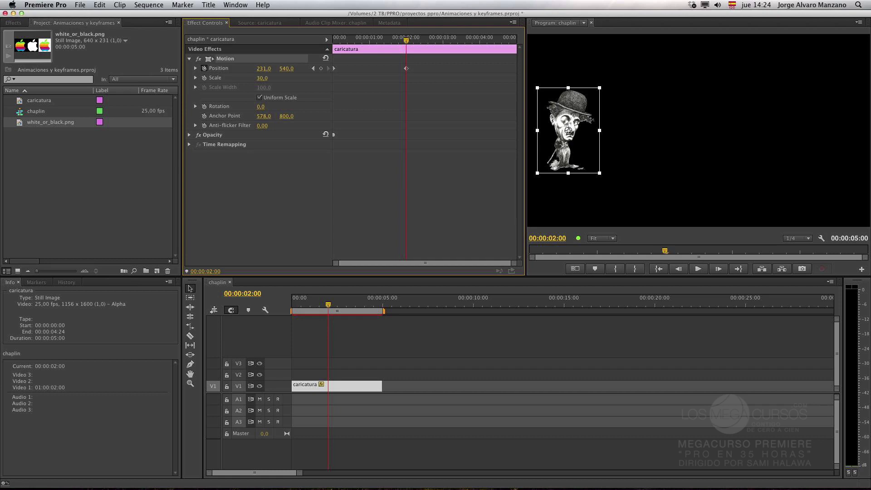
drag(569, 131, 781, 130)
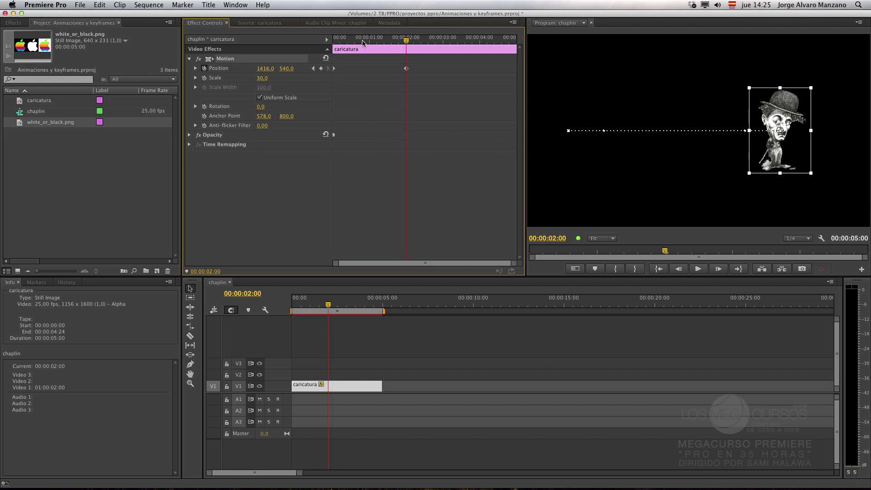
Scrub and play the caricature's horizontal movement from the start, and return the playhead to 00:00:00:00.
drag(363, 44, 394, 59)
drag(406, 40, 334, 40)
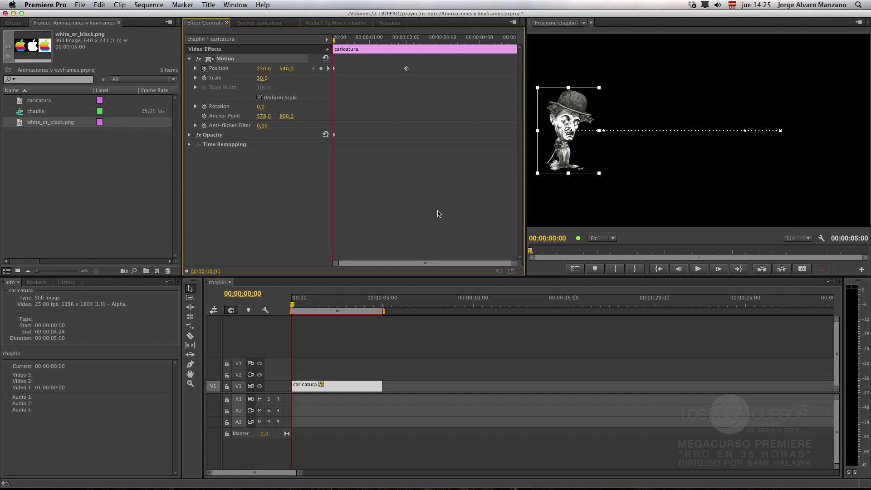
key(space)
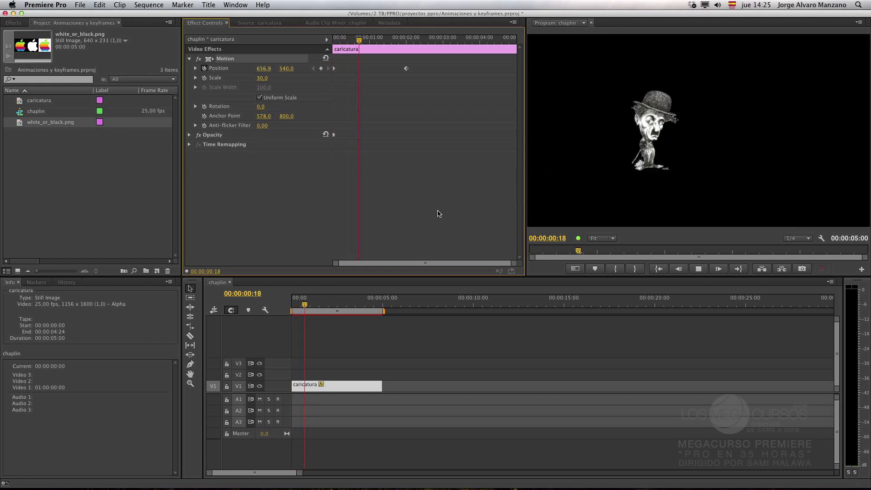
key(space)
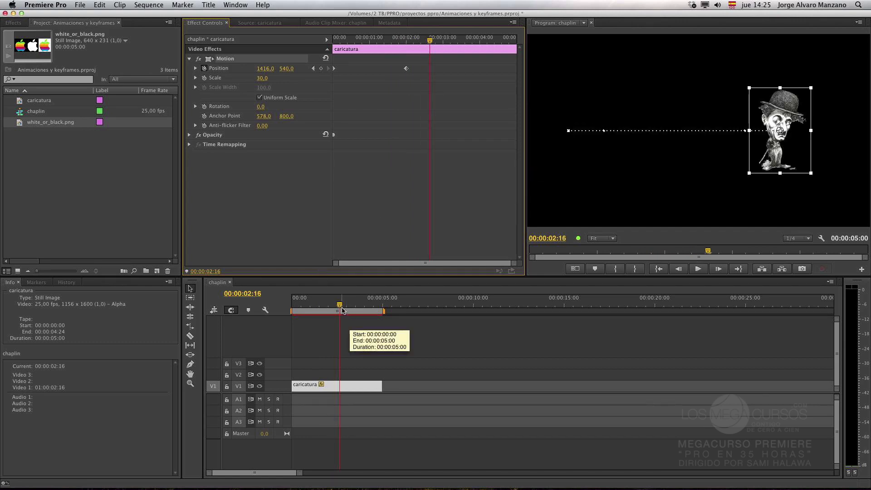
drag(340, 306, 191, 319)
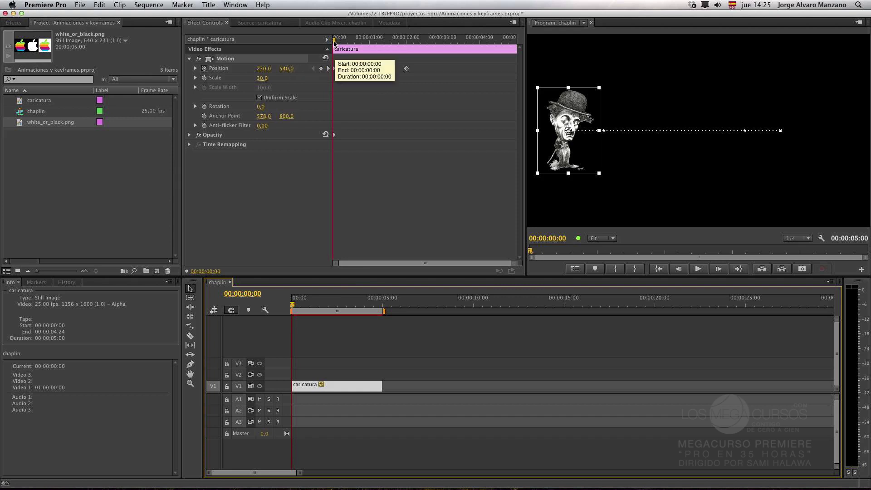
Lower the caricature to 775.6, 690 at 00:00:00:23 with a middle Position keyframe and play back the curved movement.
drag(335, 49, 367, 49)
drag(666, 131, 666, 158)
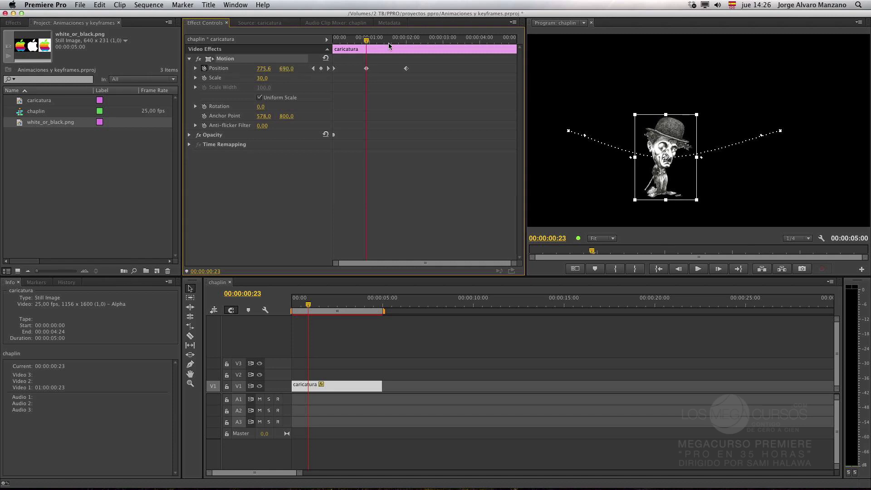
drag(367, 42, 303, 42)
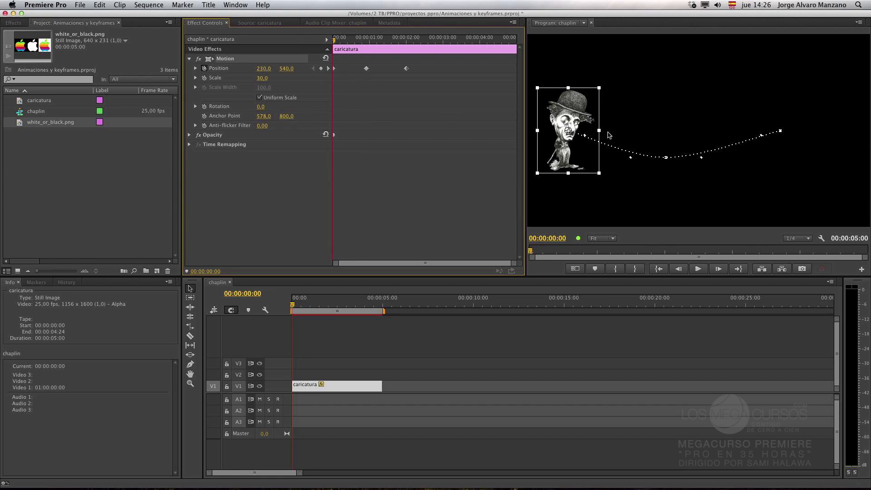
key(space)
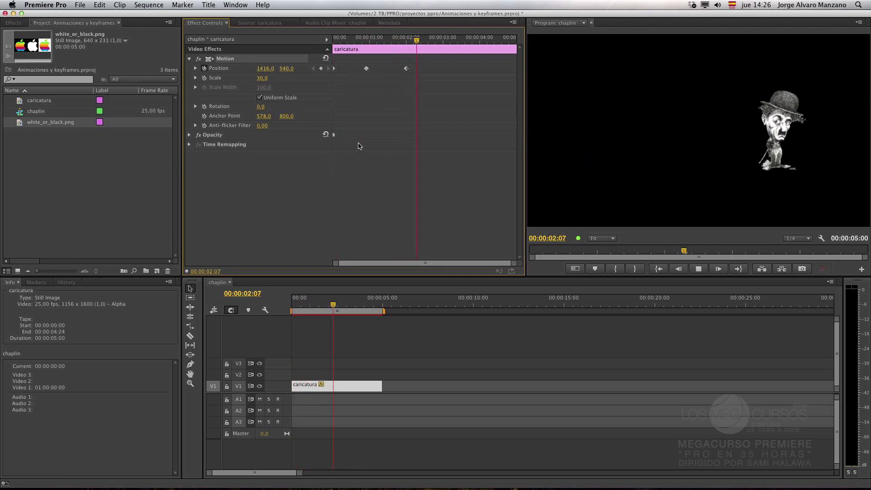
key(space)
Animate the caricature's Rotation with keyframes from 0 at the clip start to one full turn (1x0.0) at 00:00:02:00.
drag(377, 40, 353, 42)
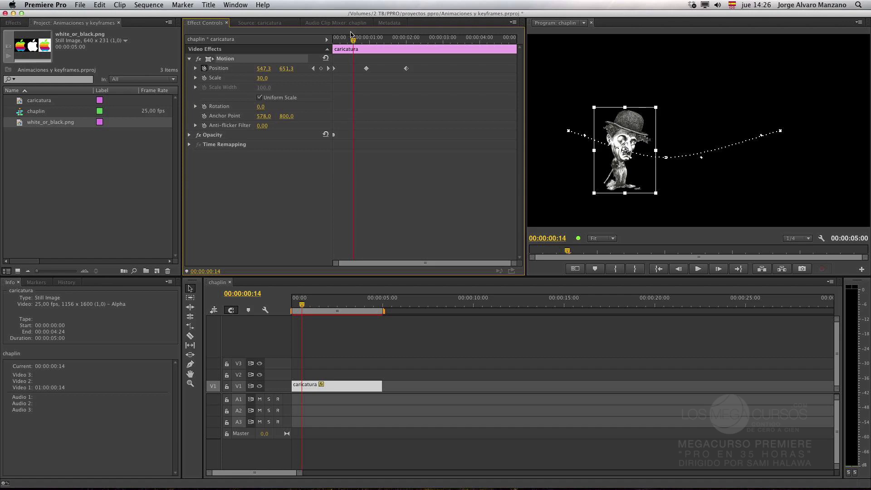
drag(353, 42, 335, 41)
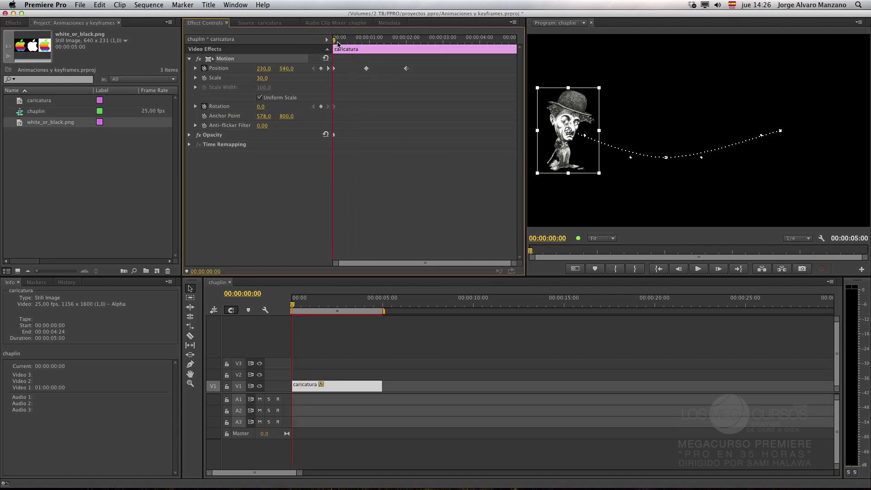
drag(336, 42, 389, 53)
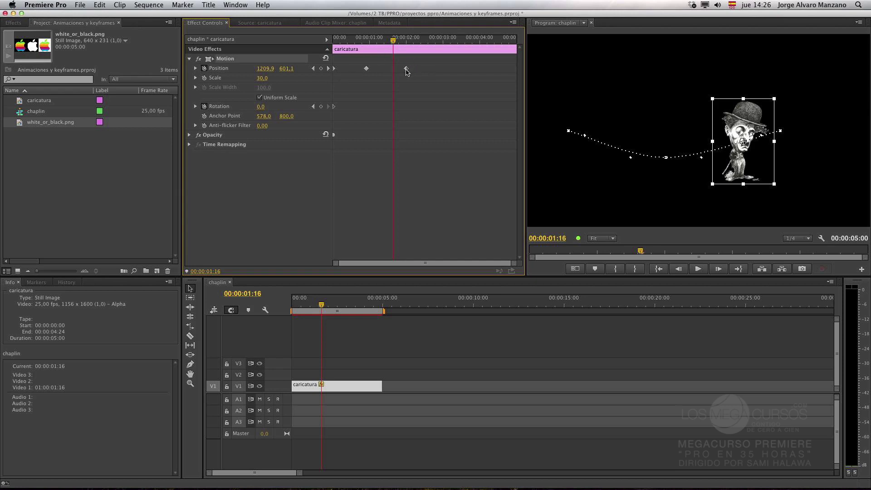
click(329, 69)
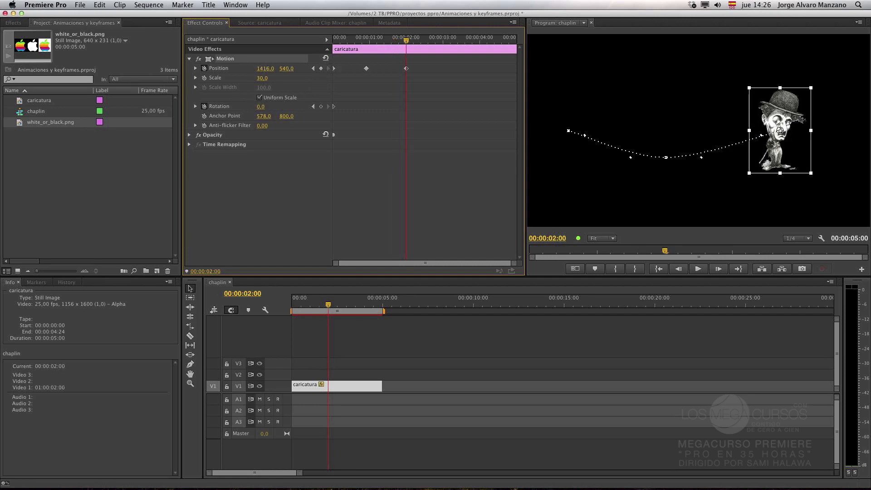
drag(261, 107, 378, 107)
drag(264, 107, 293, 107)
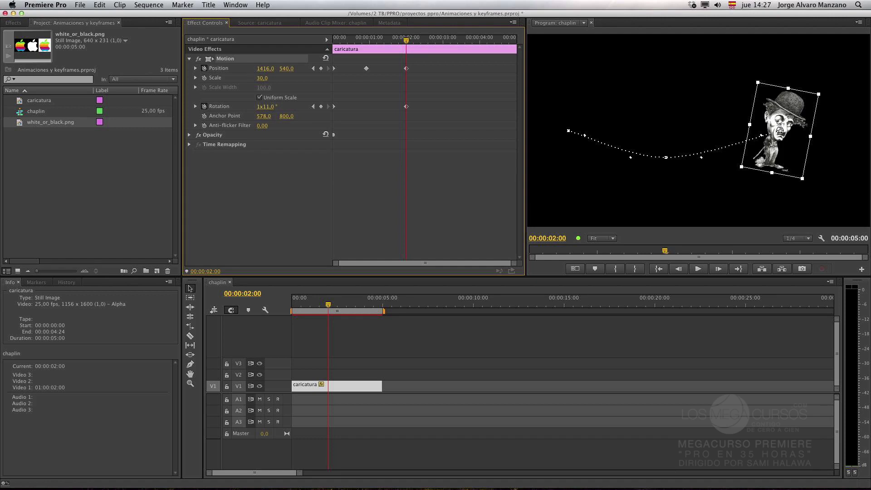
drag(294, 106, 288, 107)
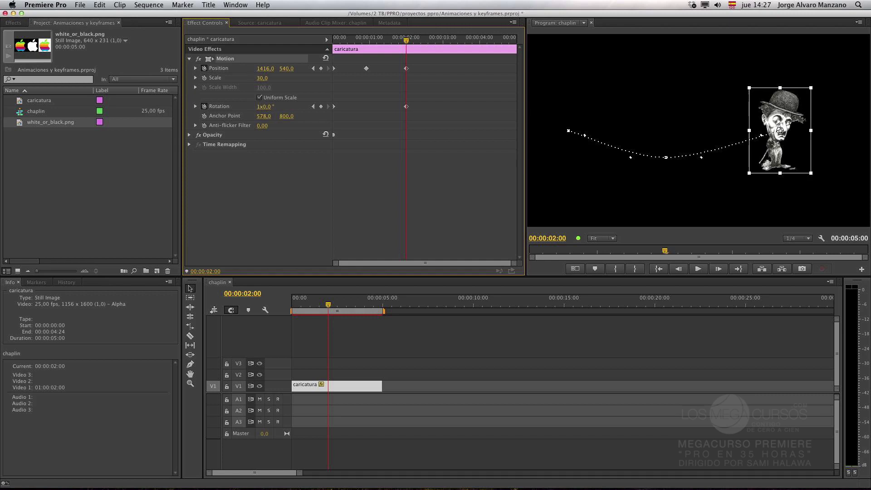
key(super+s)
Play the combined movement and rotation from the sequence start, and return the playhead to 00:00:00:00.
drag(391, 39, 318, 41)
key(space)
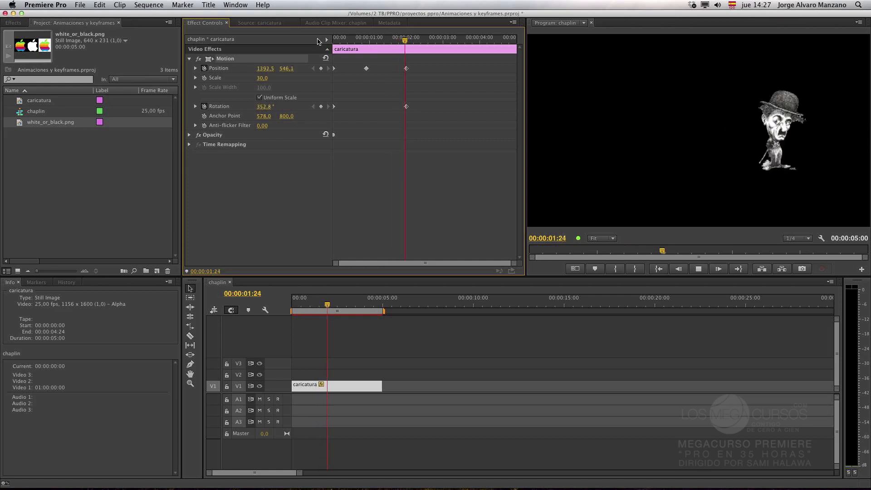
key(space)
drag(361, 46, 325, 42)
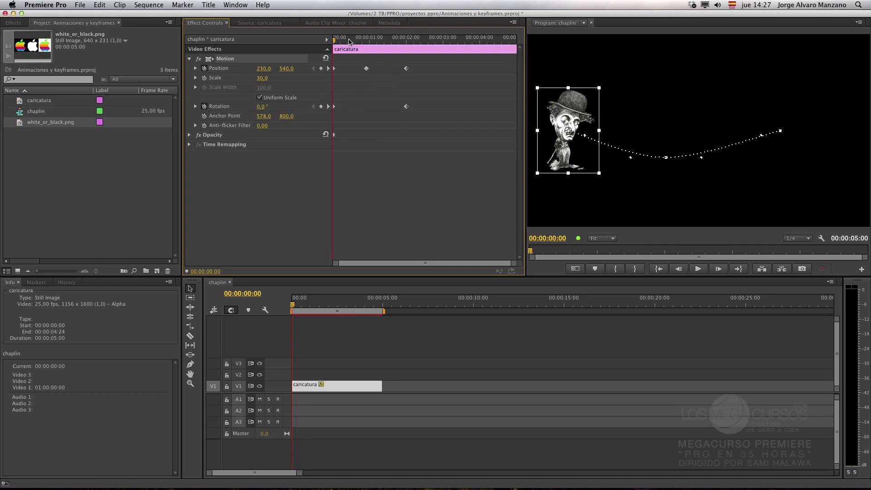
Go to the Rotation keyframe at 00:00:02:00, remove it and restore it with its full-turn value.
drag(431, 112, 384, 100)
click(329, 107)
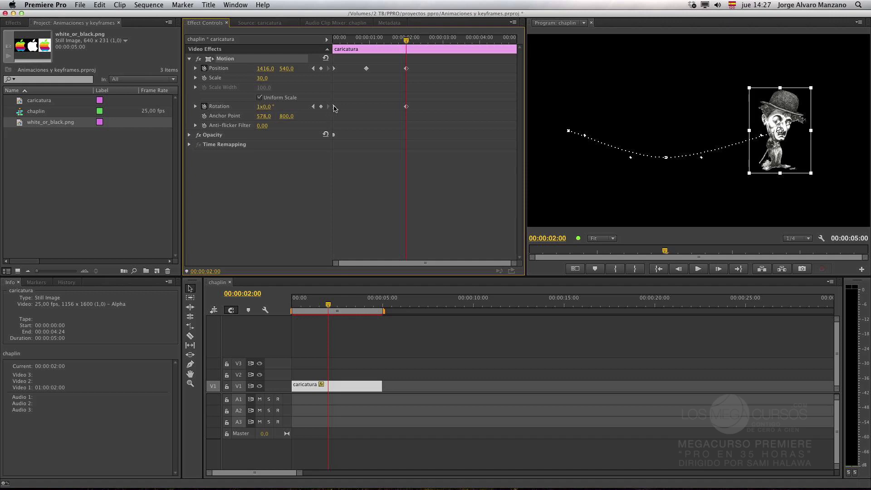
click(407, 107)
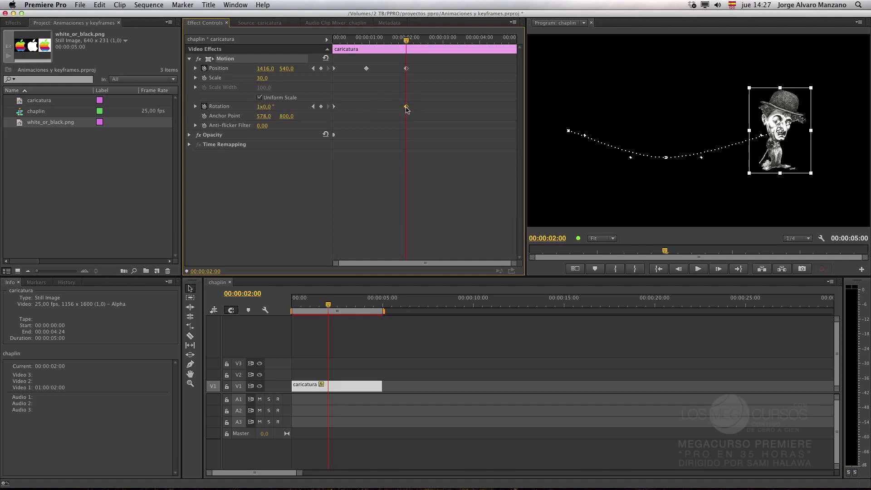
click(321, 107)
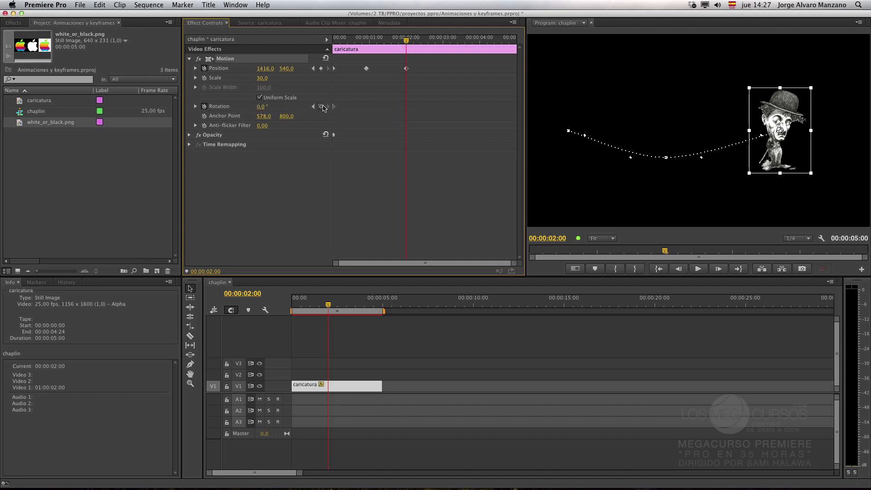
click(321, 106)
click(322, 106)
click(322, 107)
Move the full-turn Rotation keyframe to 00:00:00:23, aligned with the middle Position keyframe, and play the motion from the sequence start.
drag(406, 45, 384, 47)
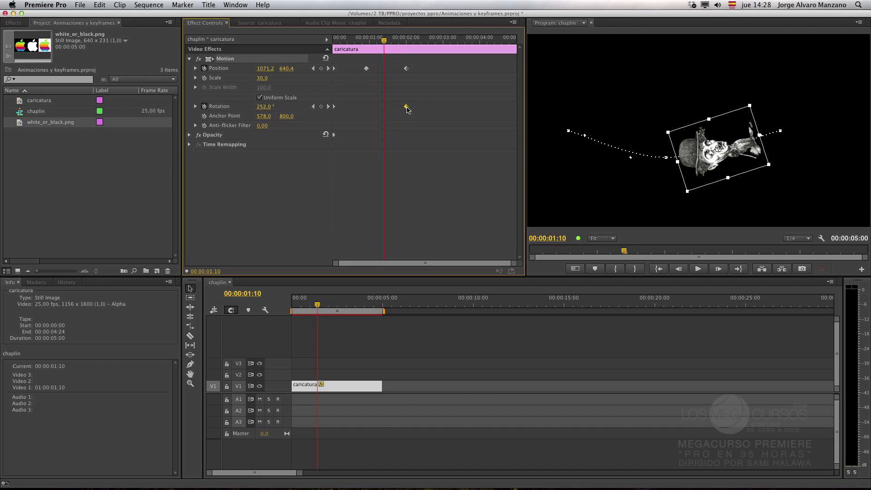
drag(407, 109, 367, 110)
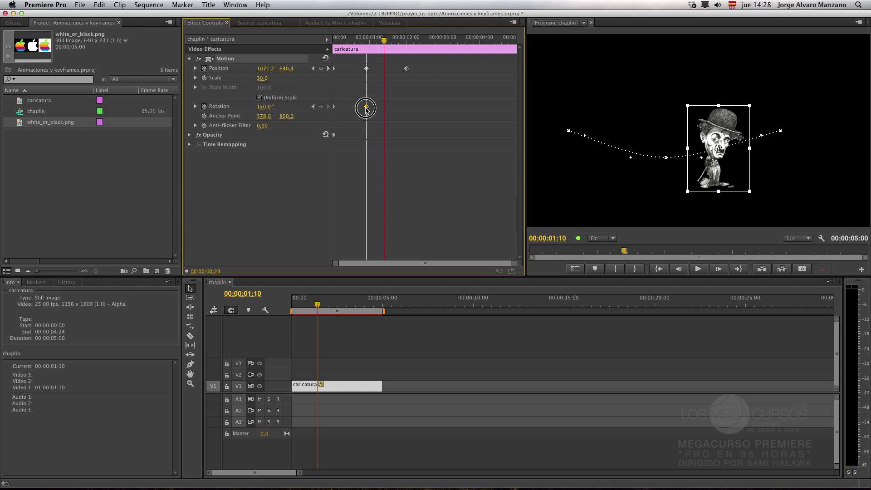
mouse_move(366, 109)
mouse_down()
mouse_move(386, 112)
mouse_move(368, 109)
mouse_up()
drag(354, 40, 299, 44)
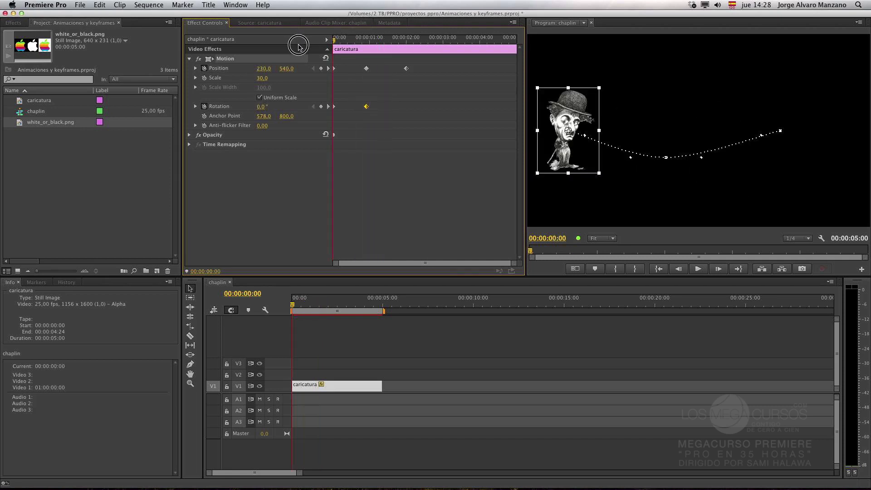
key(space)
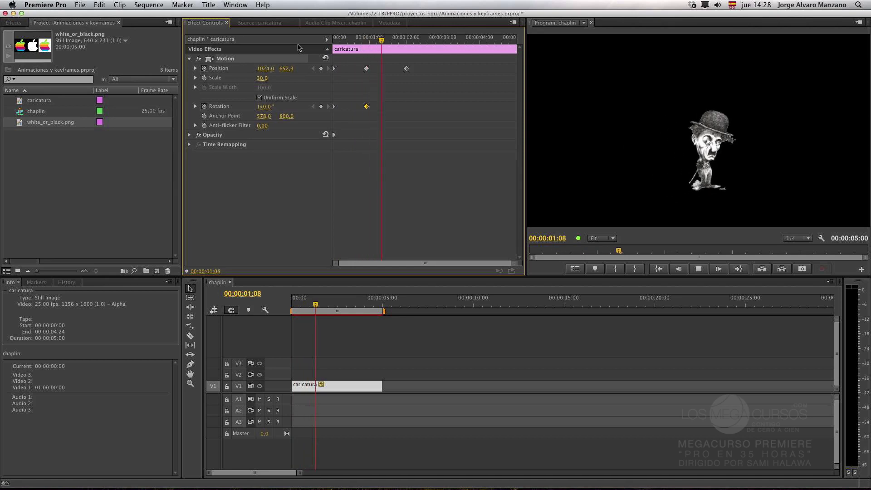
key(space)
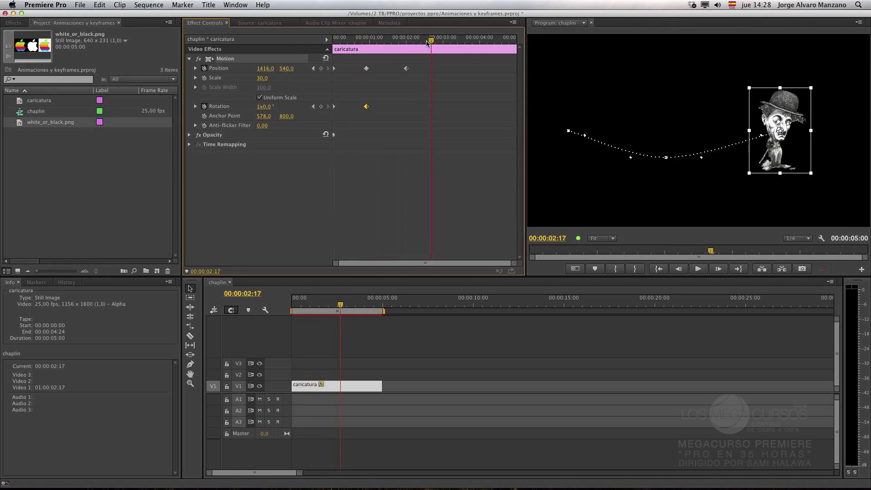
drag(427, 43, 297, 46)
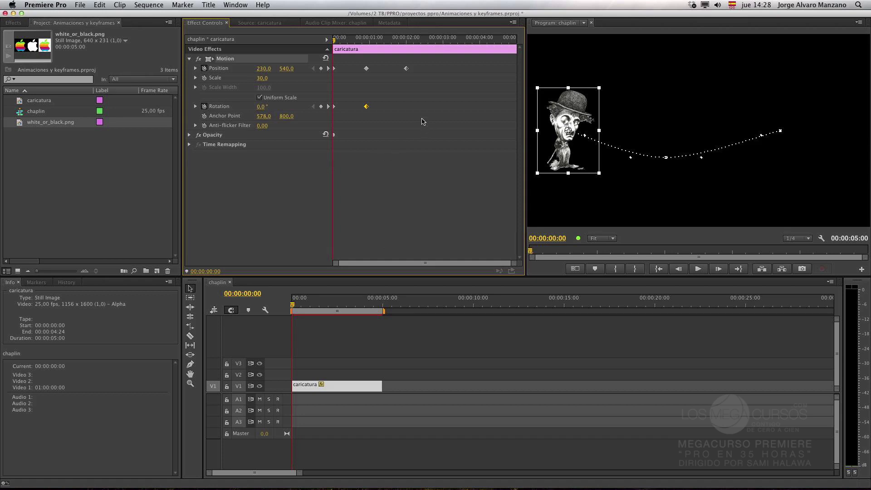
Shift all three Position keyframes together about a third of a second forward in time and play the result from the start.
drag(428, 79, 317, 51)
click(423, 95)
drag(367, 69, 381, 71)
key(space)
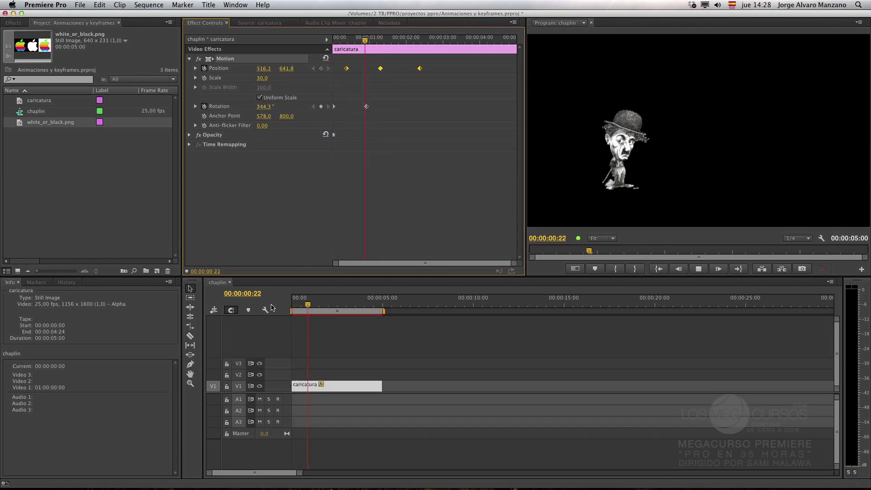
click(315, 304)
drag(319, 308, 292, 304)
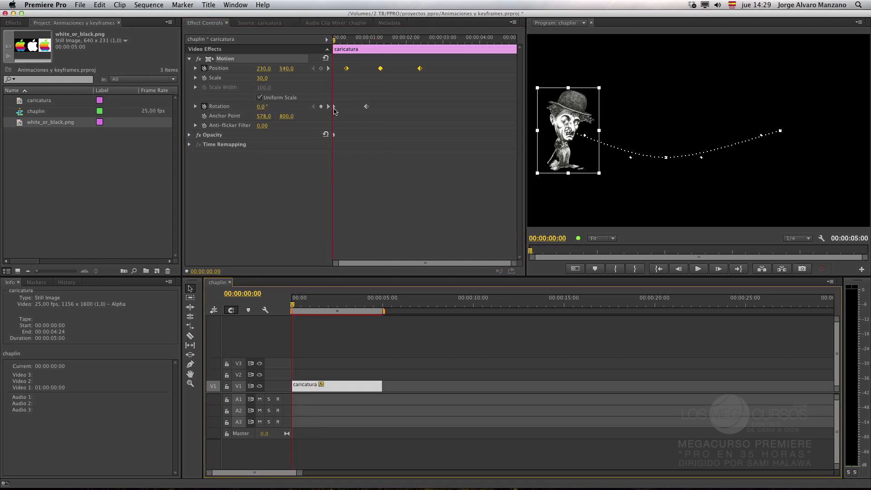
Shift both Rotation keyframes to align with the first two Position keyframes, play the result and return to 00:00:00:00.
drag(398, 125, 347, 107)
key(space)
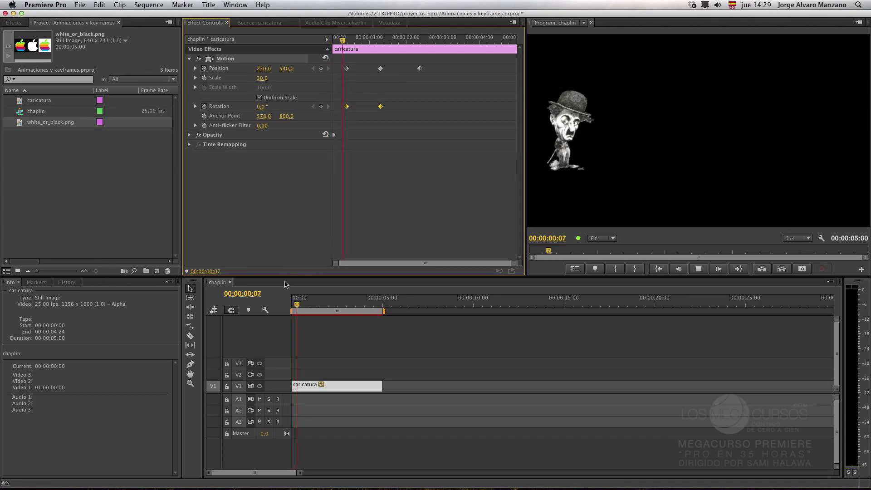
key(space)
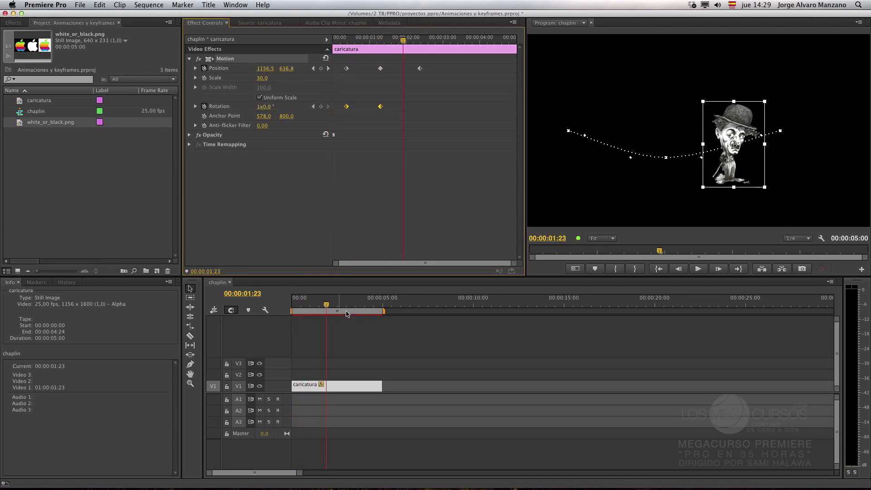
drag(327, 307, 220, 313)
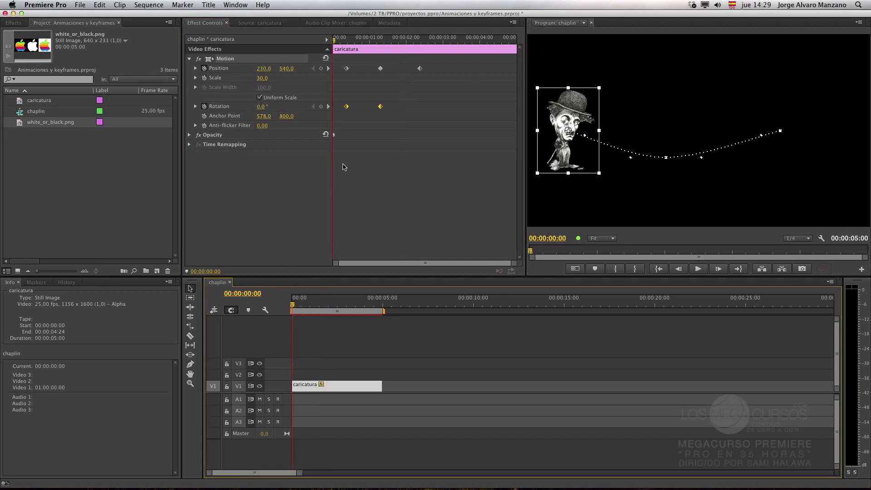
Select all Position and Rotation keyframes and shift them back so that the first ones sit at the clip start.
click(433, 128)
drag(433, 128, 347, 59)
drag(424, 122, 331, 68)
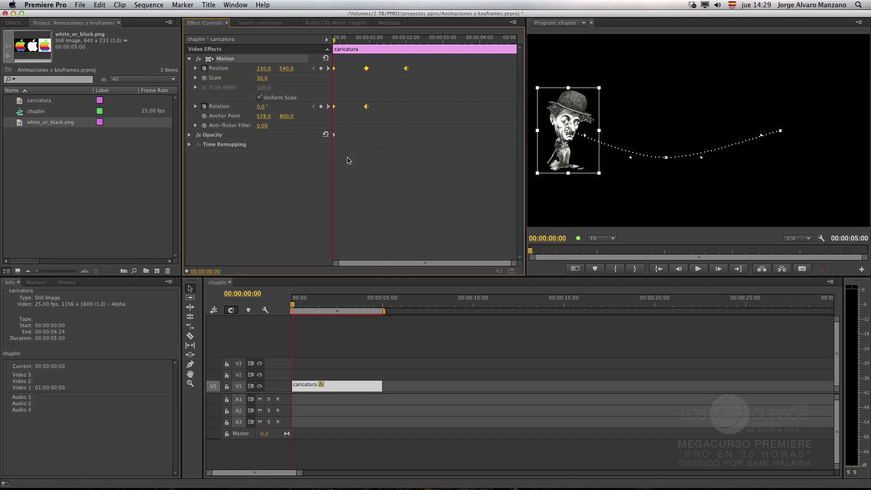
click(438, 211)
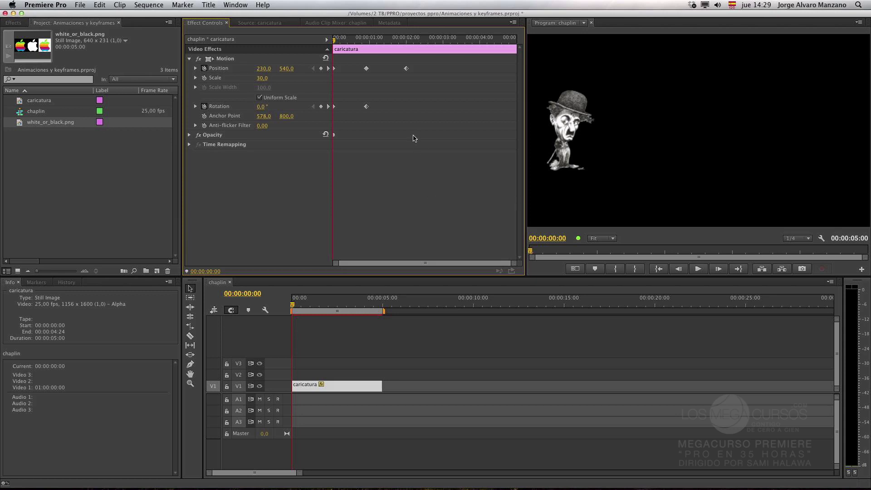
Copy the middle Position keyframe at 00:00:00:23 and paste it at 00:00:03:01.
click(367, 69)
right_click(367, 69)
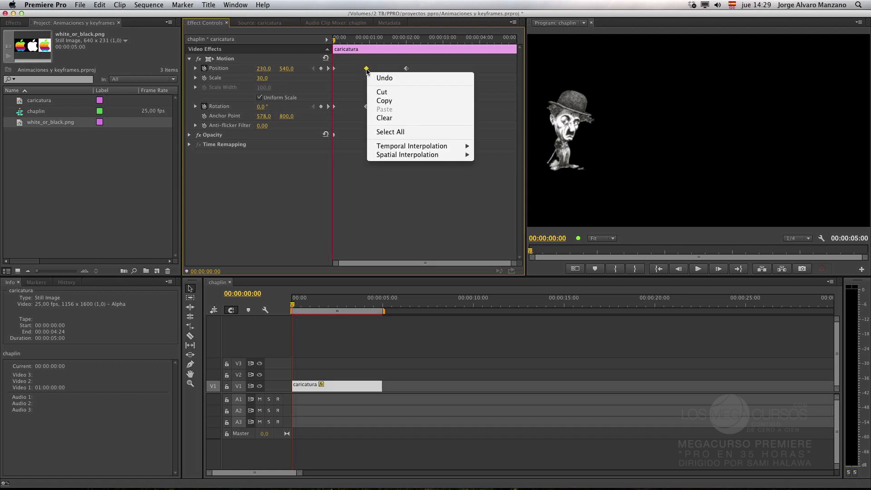
click(383, 101)
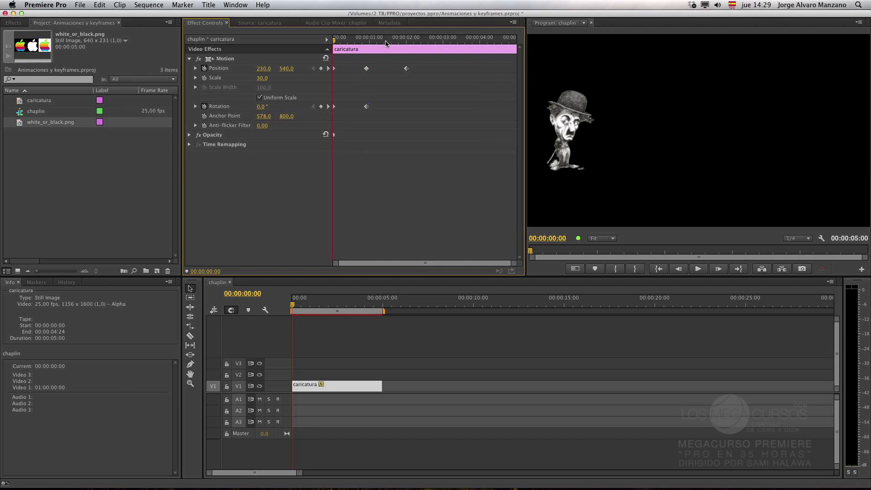
click(386, 42)
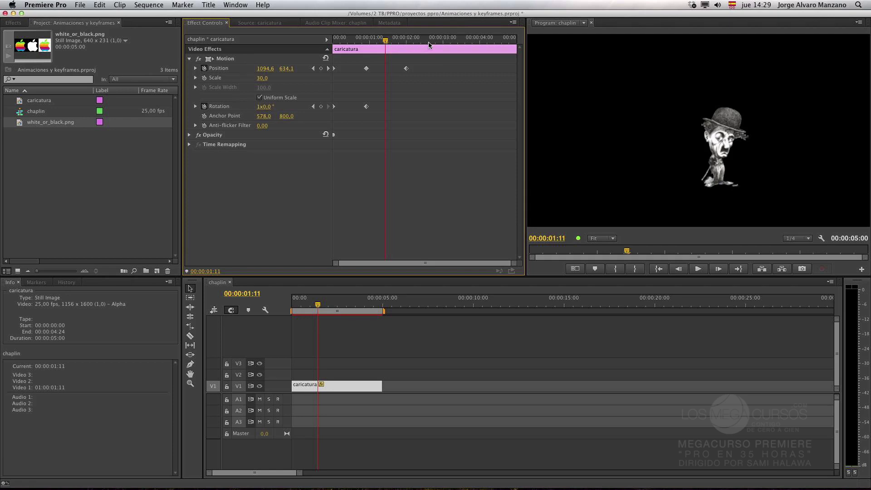
click(444, 42)
right_click(444, 69)
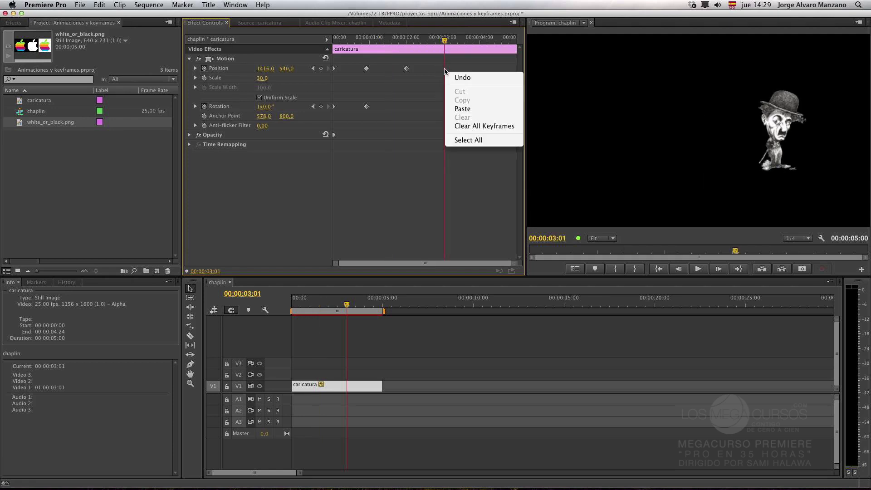
click(472, 110)
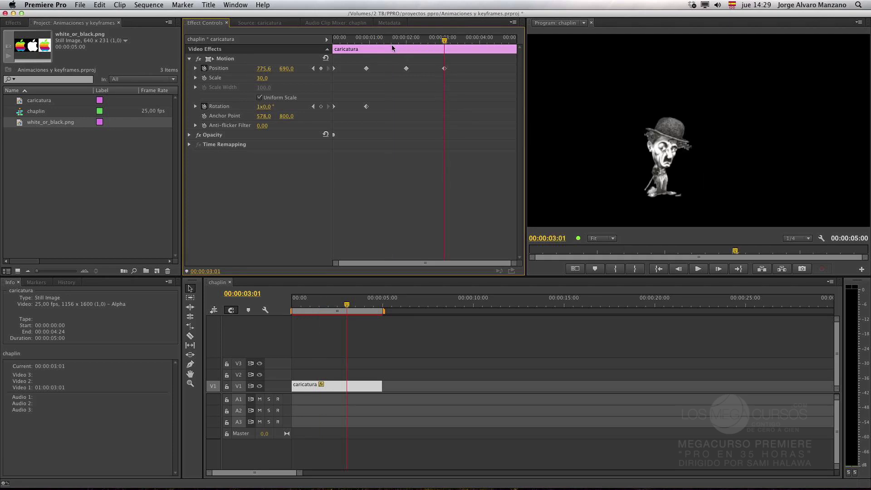
Compare the caricature's position at 00:00:00:23 and near the pasted keyframe, and play the whole movement from the start.
drag(394, 41, 367, 47)
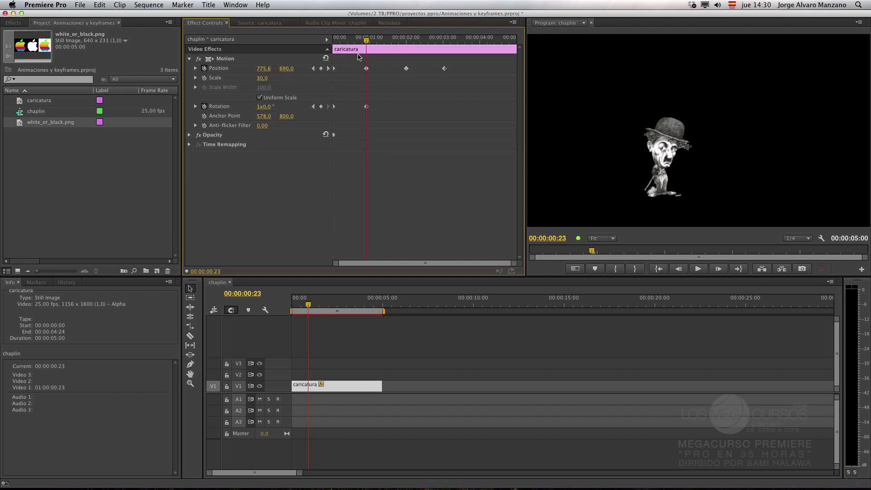
drag(367, 45, 441, 47)
key(Home)
key(space)
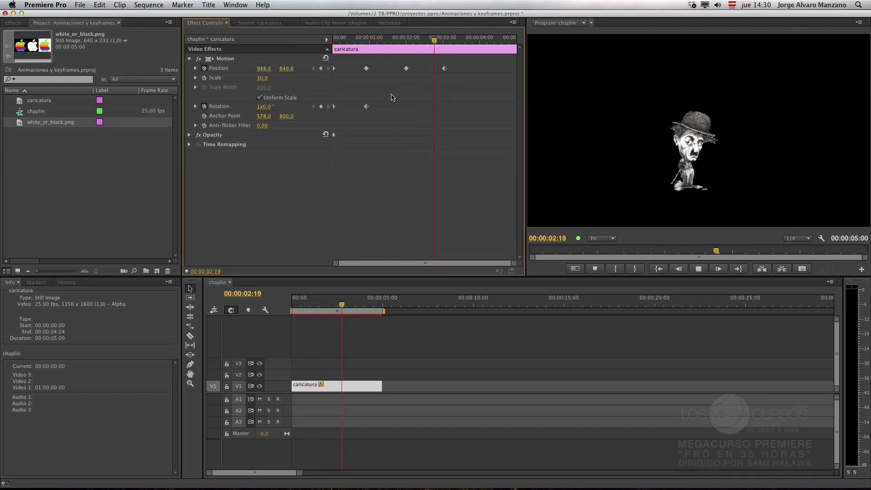
drag(454, 43, 312, 40)
Select all Position keyframes to view their copy option, and remove the pasted keyframe at 00:00:03:01.
drag(445, 75, 313, 43)
right_click(366, 69)
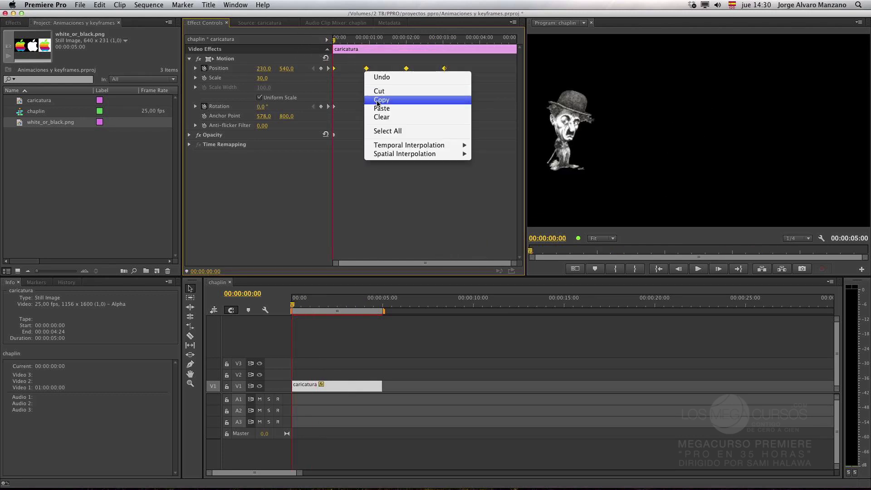
click(345, 101)
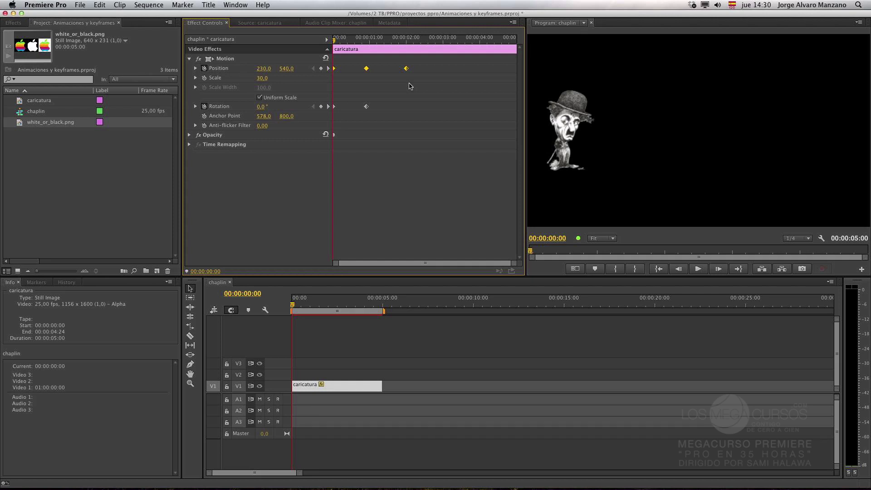
click(367, 68)
click(361, 79)
Turn off Rotation animation and accept the deletion of its keyframes.
click(205, 108)
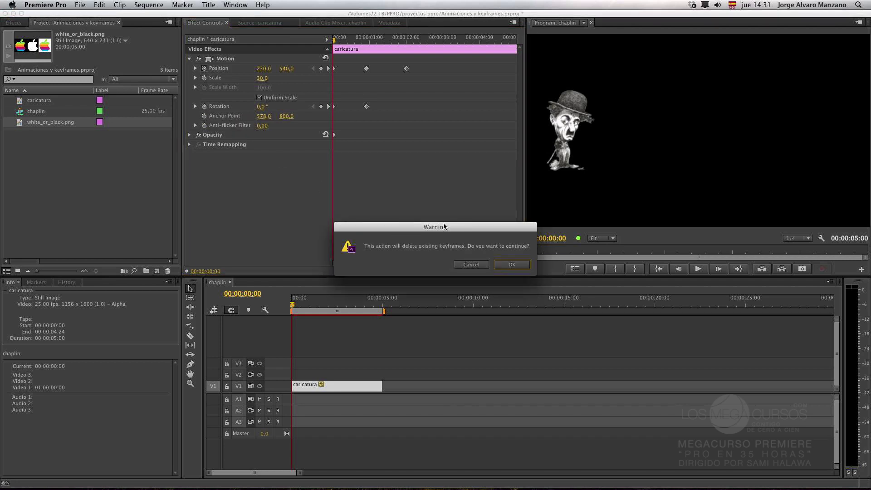
drag(444, 227, 391, 179)
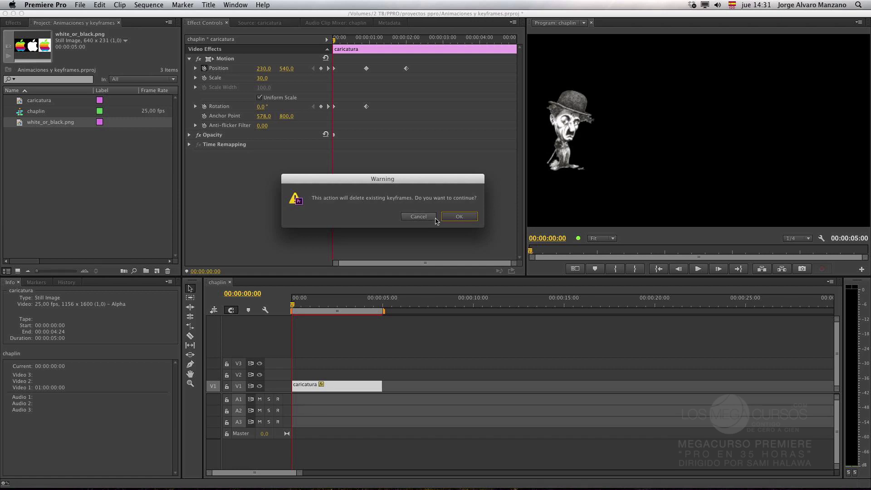
click(459, 216)
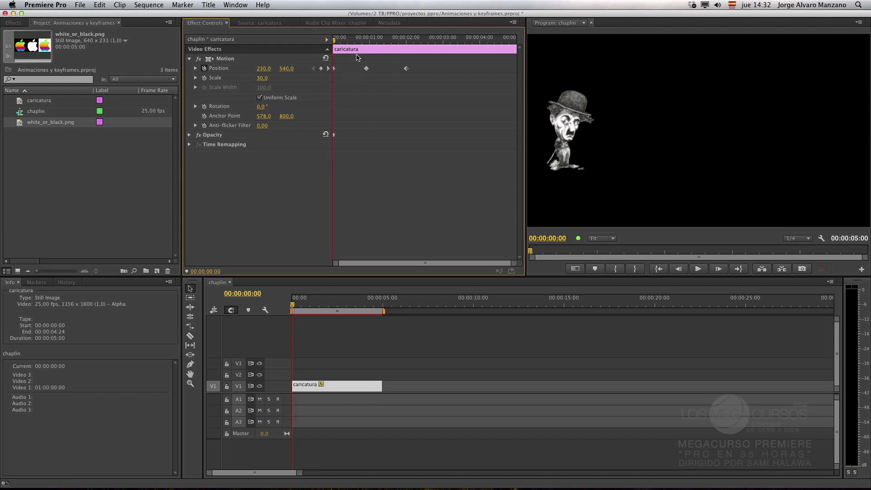
Remove the middle Position keyframe at 00:00:00:23, keeping the start and 00:00:02:00 ones, and return the playhead to 00:00:00:00.
drag(380, 76, 366, 68)
click(323, 70)
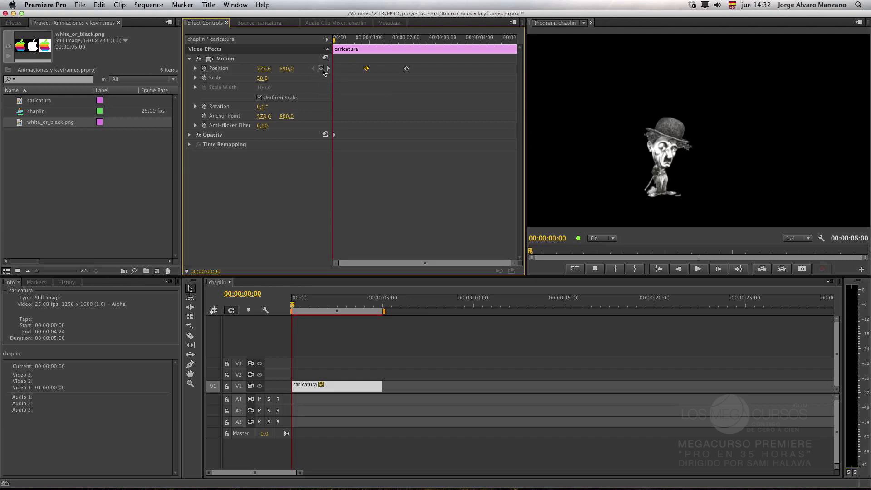
click(366, 42)
click(321, 69)
drag(366, 40, 327, 48)
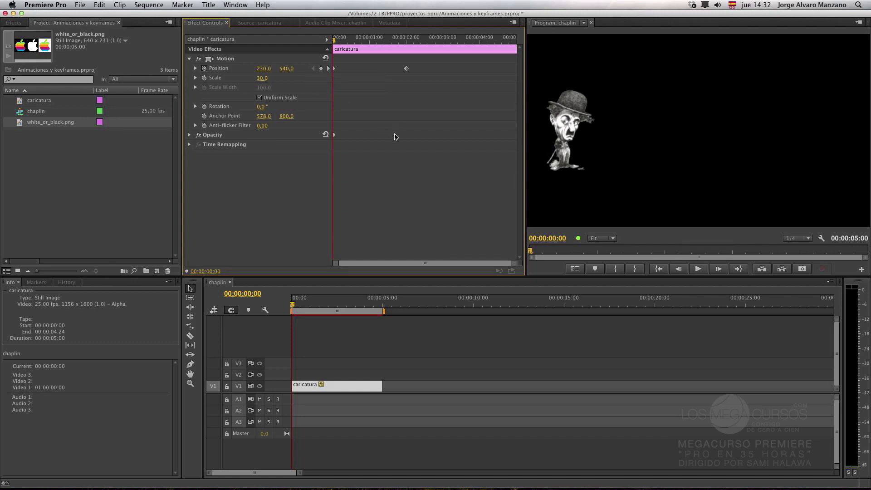
Zoom in on the keyframe timeline, play the straight movement between the two Position keyframes and return to the start.
drag(515, 265, 473, 264)
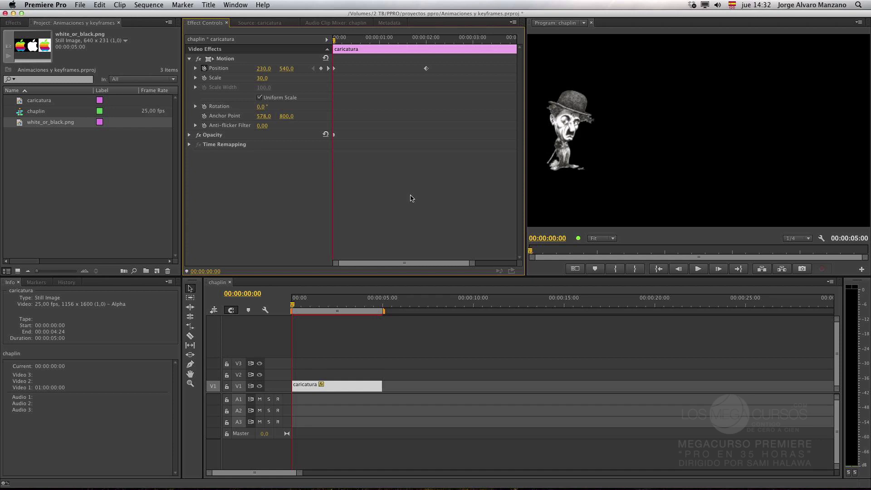
click(335, 70)
key(space)
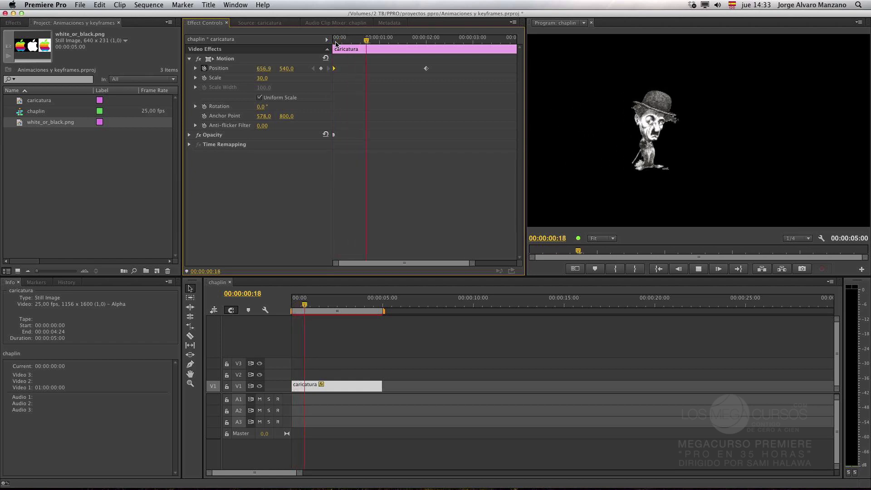
key(space)
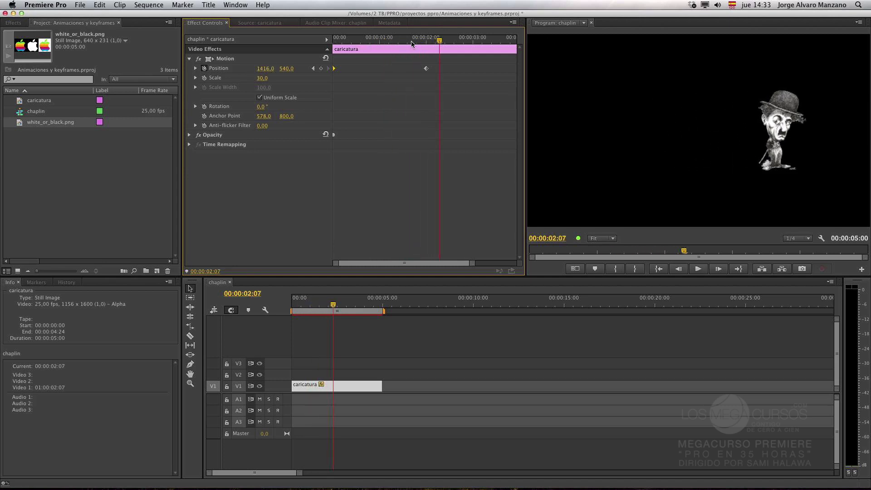
key(Home)
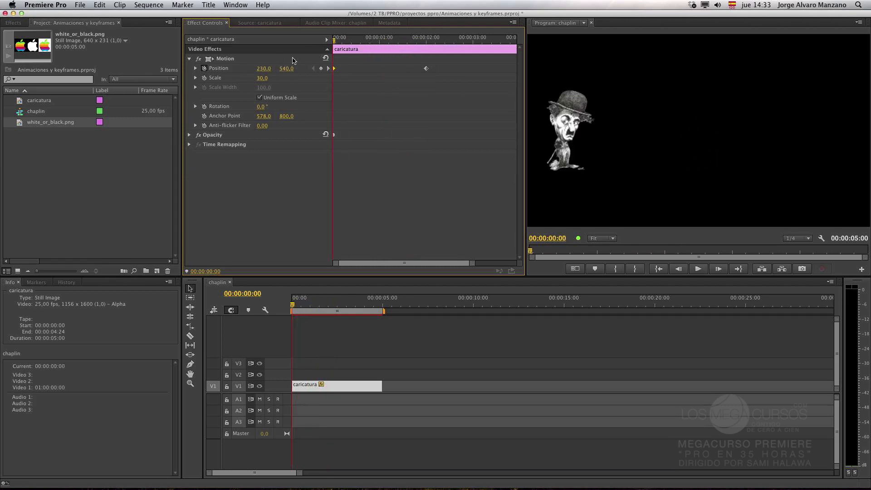
Examine the first Position keyframe's temporal interpolation options, play the linear movement and return the playhead to 00:00:00:00.
right_click(335, 68)
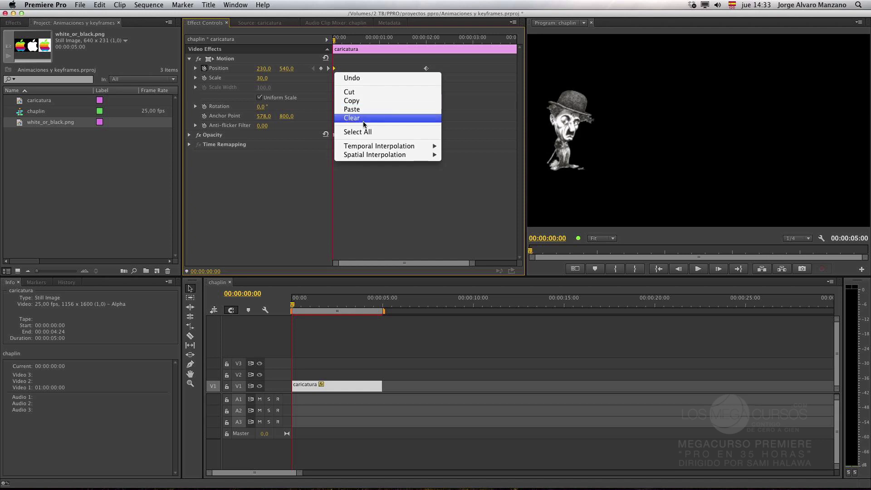
mouse_move(383, 148)
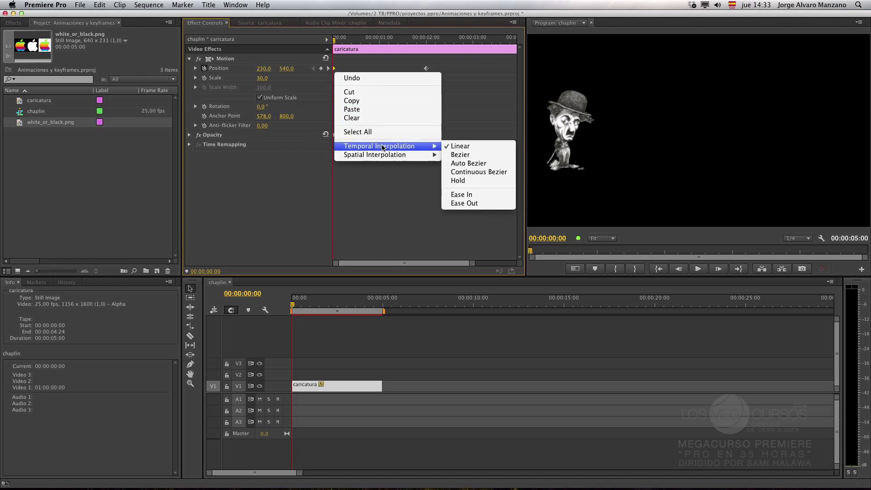
click(336, 71)
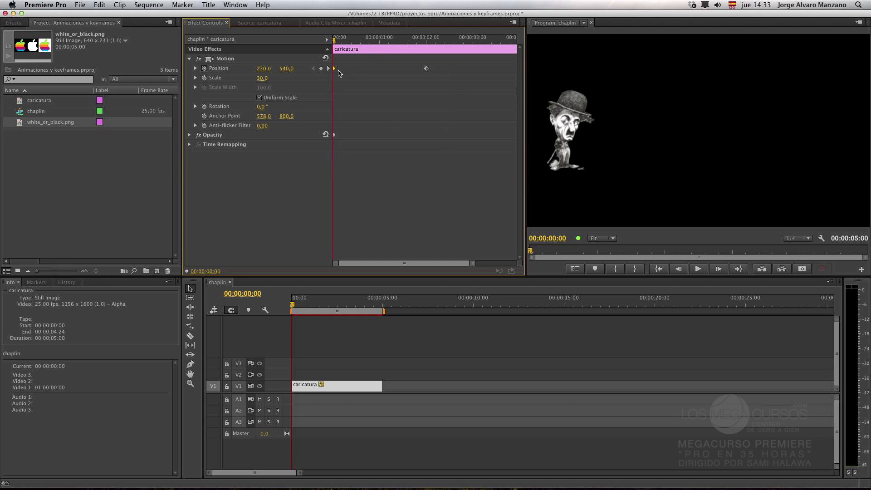
right_click(336, 71)
mouse_move(394, 150)
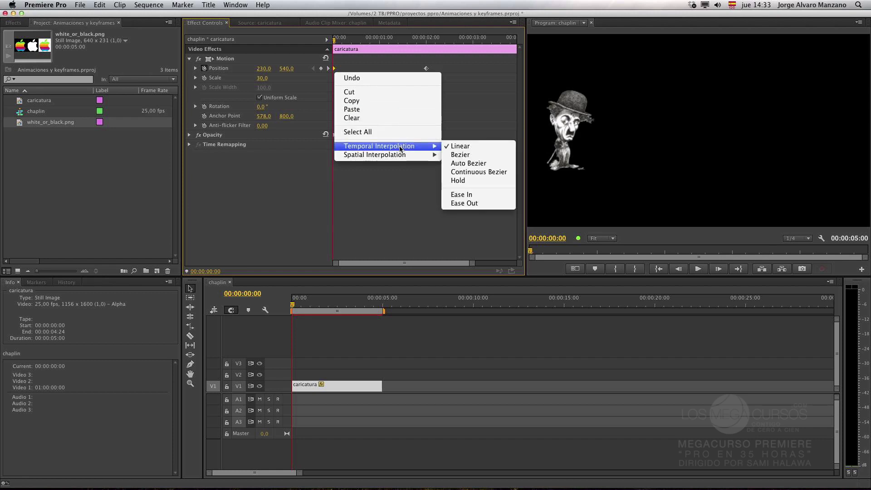
mouse_move(413, 150)
click(410, 197)
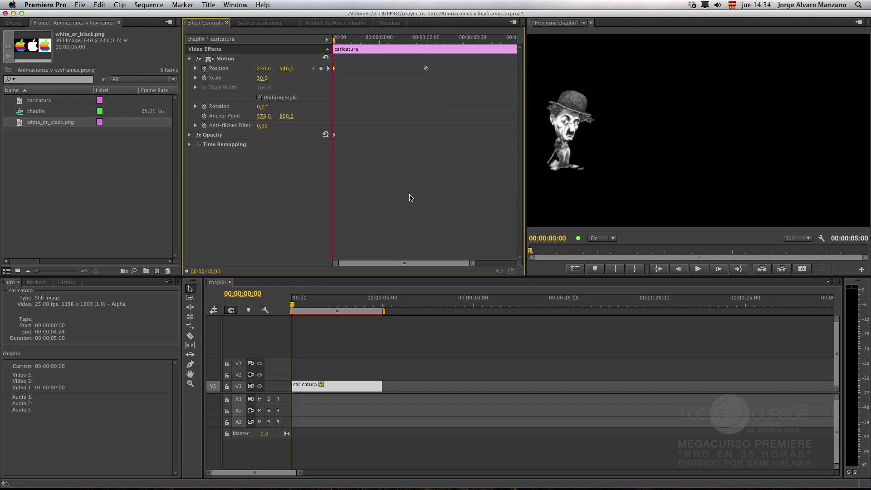
key(space)
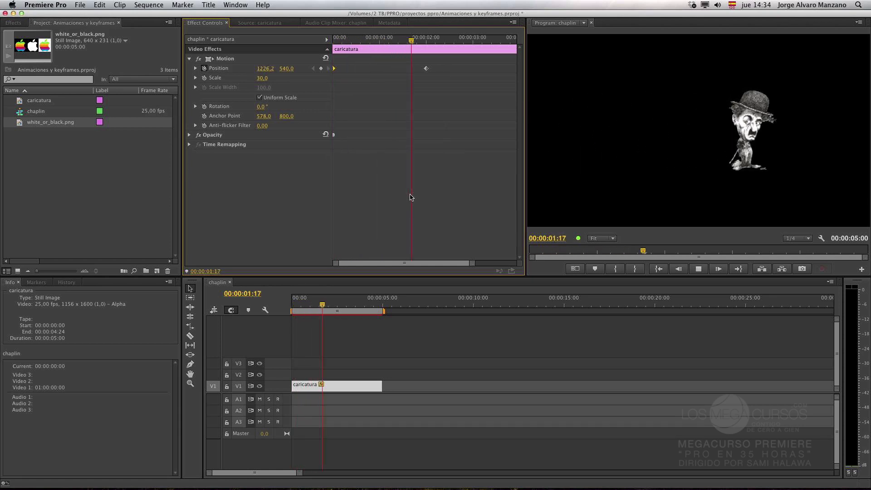
drag(380, 39, 316, 51)
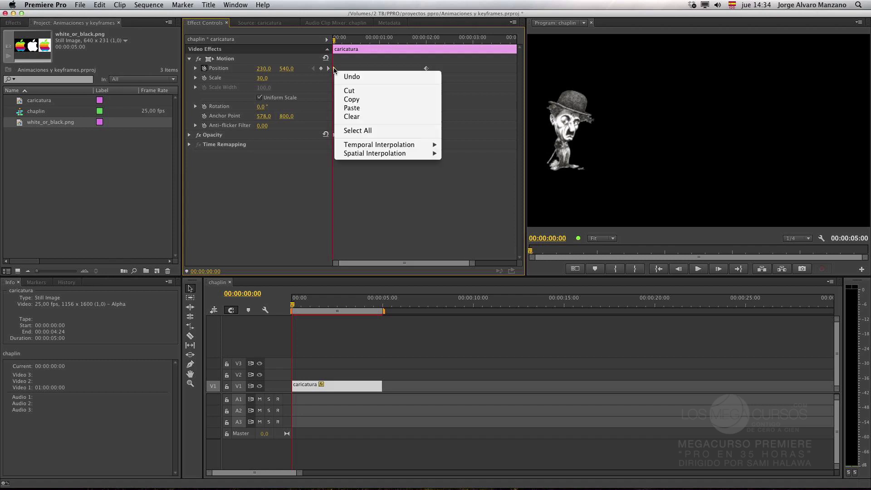
Set the first Position keyframe's temporal interpolation to Bezier.
right_click(335, 69)
mouse_move(381, 145)
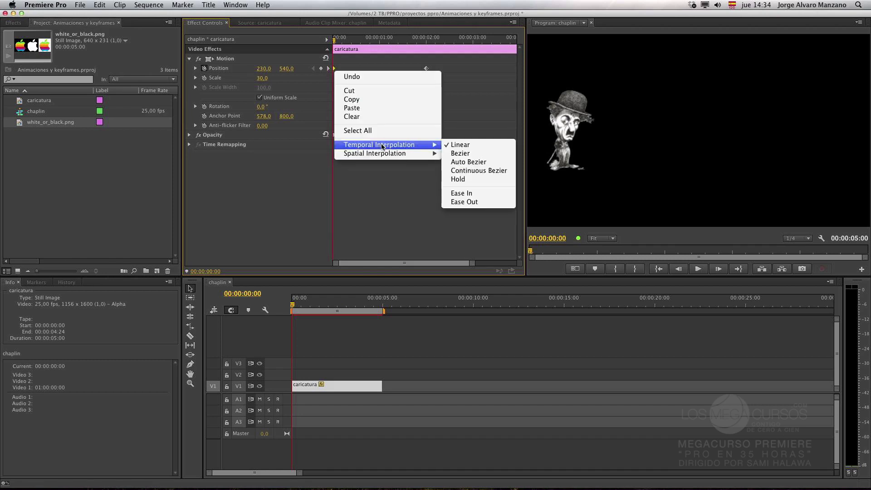
click(461, 154)
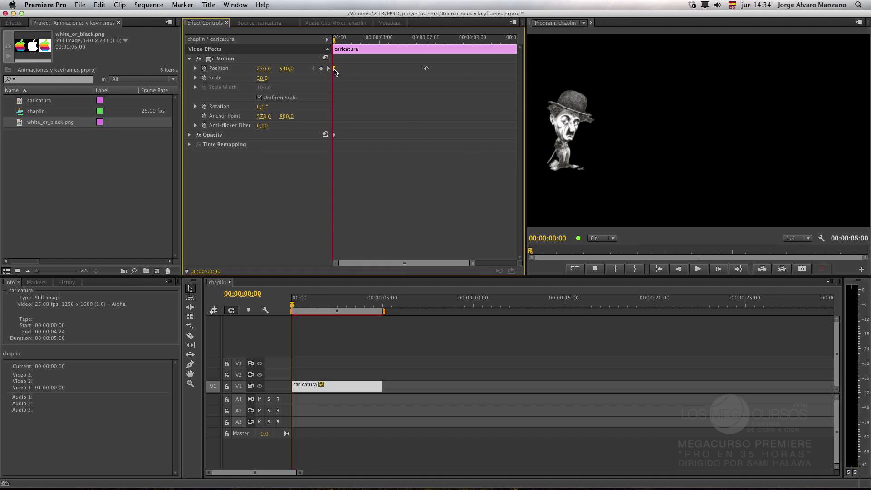
Zoom in on the keyframe timeline, move the first Position keyframe to 00:00:00:04 and expand Position's velocity graph.
drag(472, 263, 432, 264)
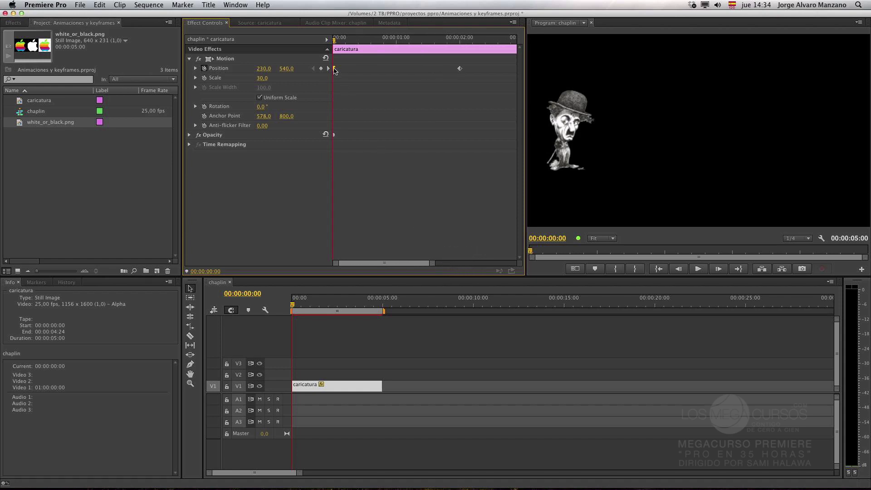
drag(335, 69, 343, 69)
click(196, 69)
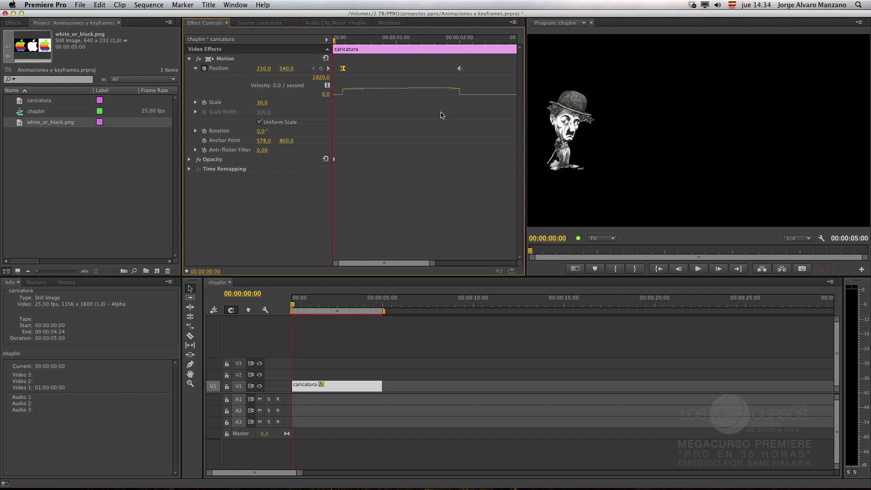
Display the Motion path in the program view, play the Bezier movement and scrub to 00:00:01:11.
click(229, 60)
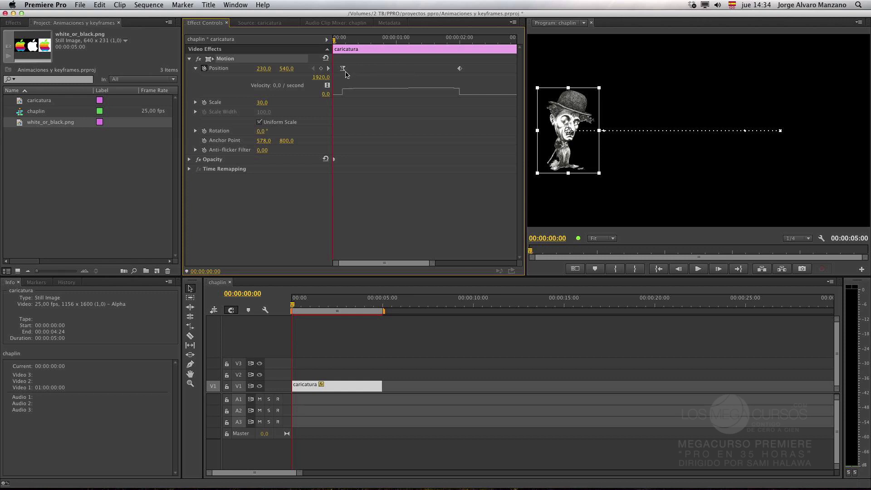
key(space)
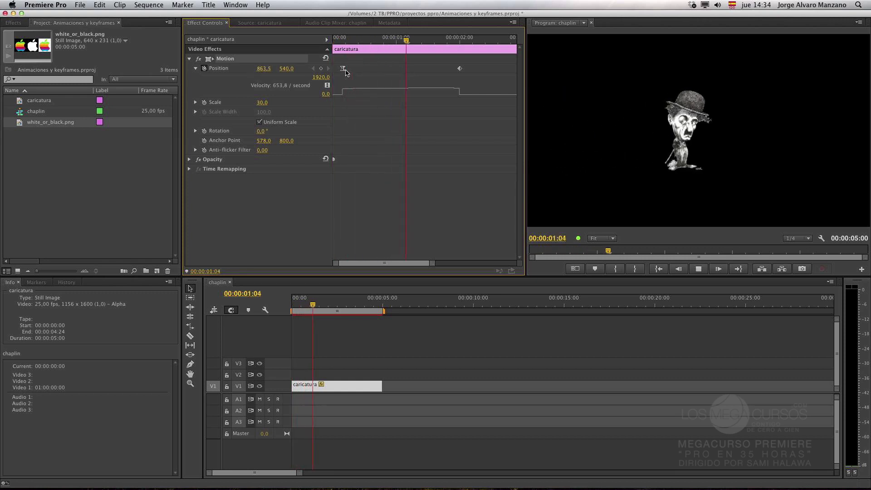
key(space)
drag(367, 42, 425, 57)
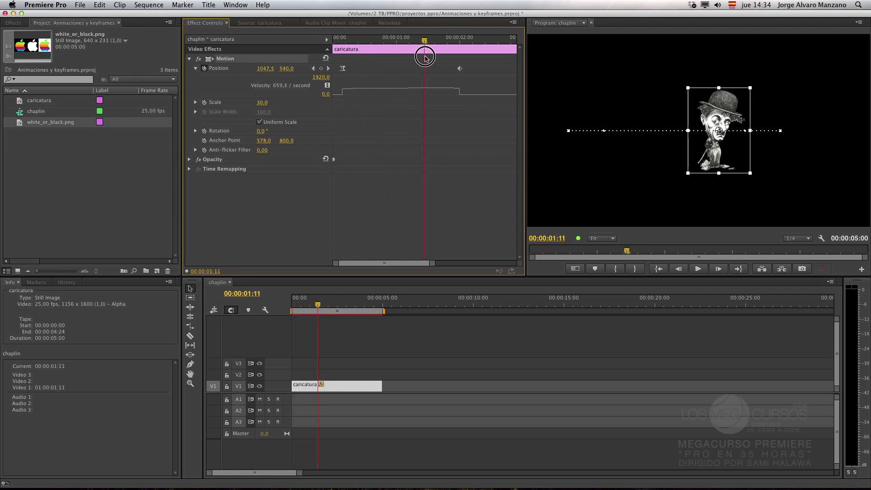
Switch the first Position keyframe's temporal interpolation to Linear and back to Bezier to compare the velocity graph.
right_click(344, 72)
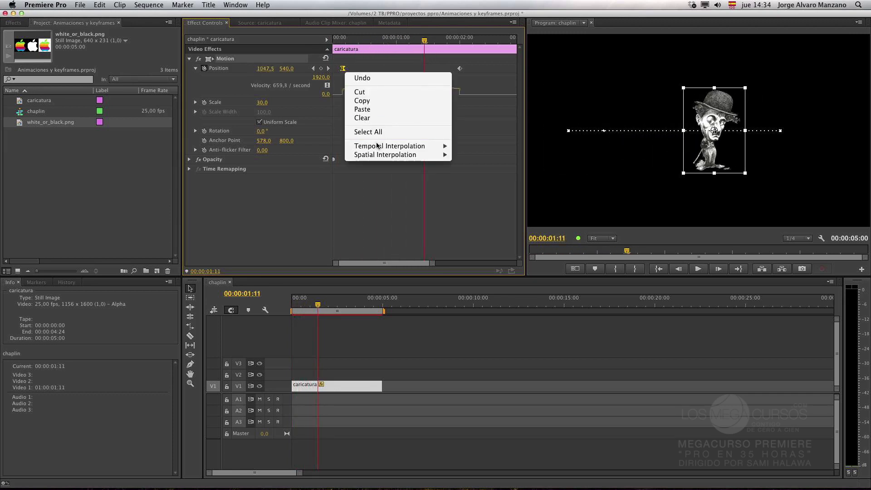
mouse_move(377, 146)
click(469, 146)
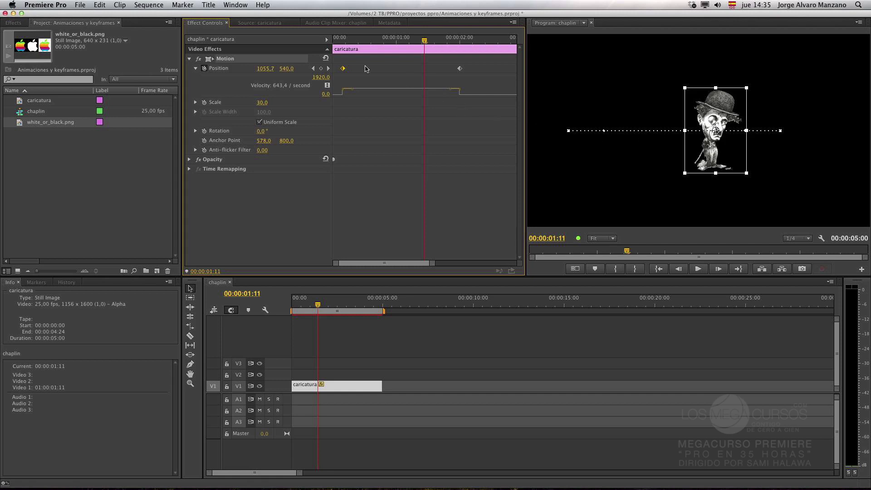
right_click(344, 70)
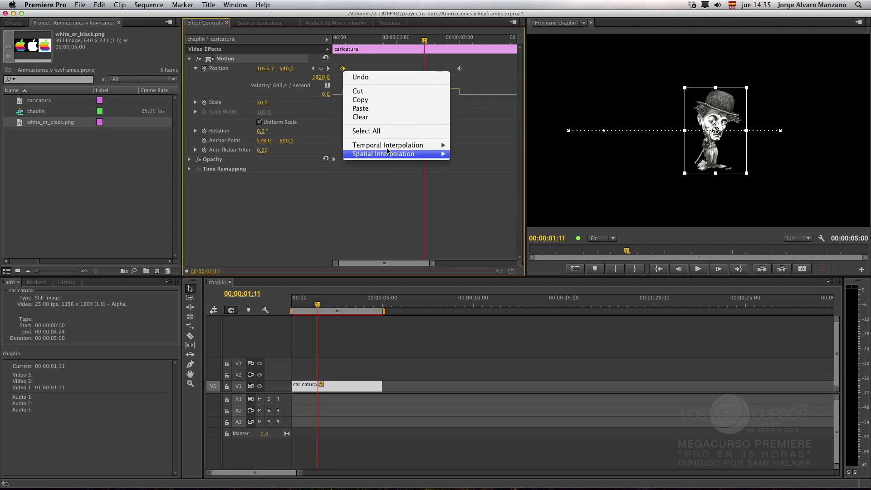
mouse_move(388, 145)
click(472, 155)
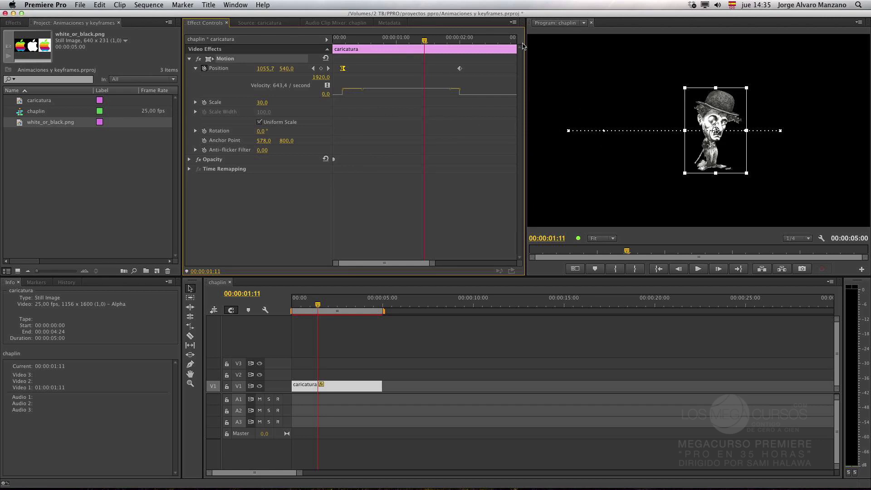
Scrub to 00:00:00:09, collapse Position's velocity graph and apply Ease Out temporal interpolation to the first Position keyframe.
drag(342, 46, 356, 84)
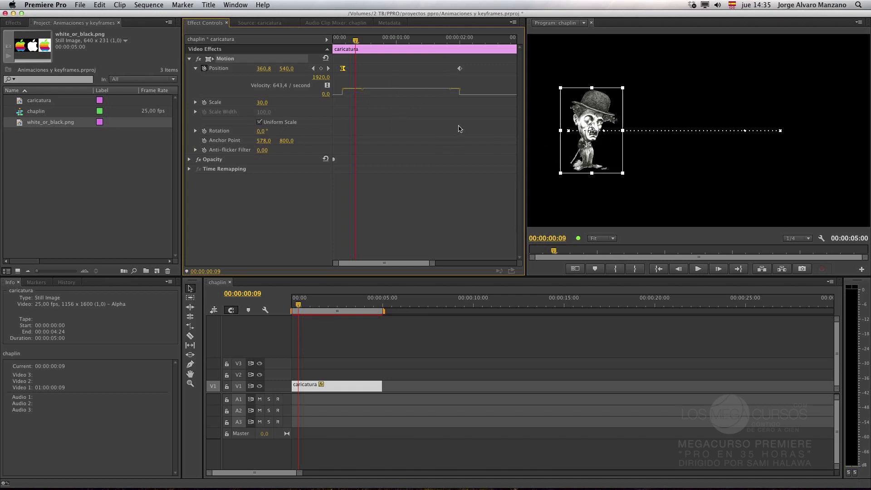
click(196, 69)
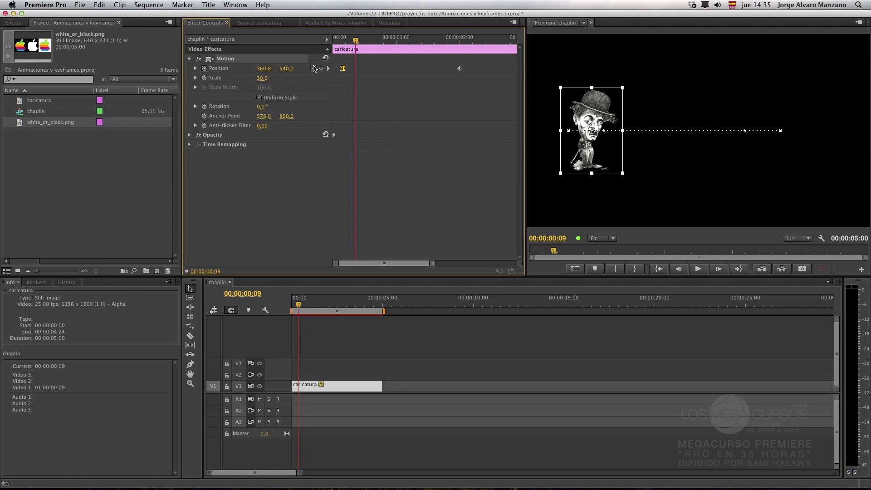
right_click(344, 69)
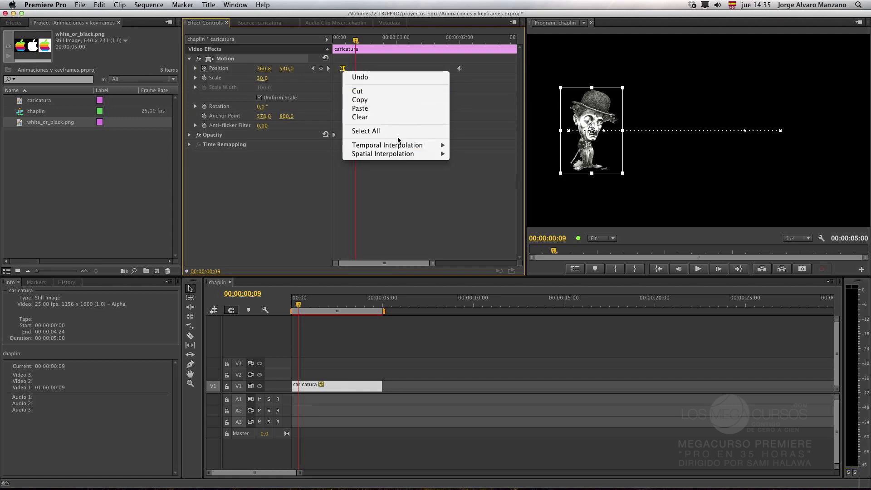
mouse_move(405, 146)
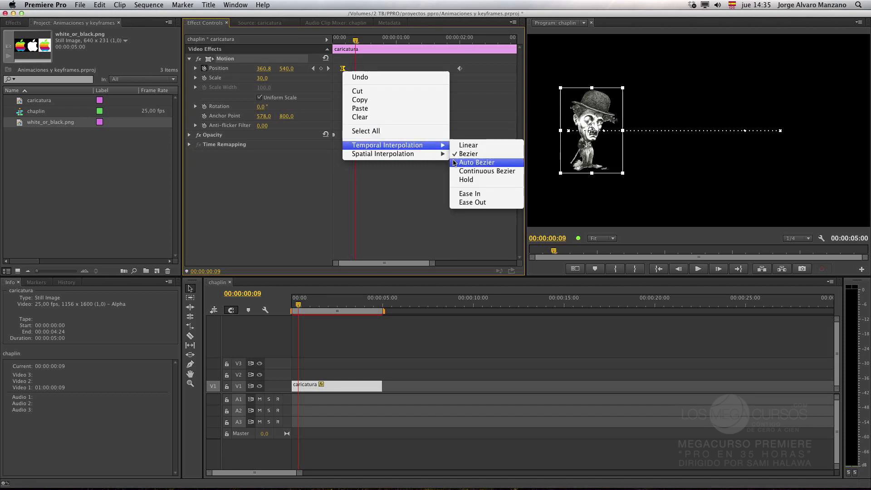
click(480, 202)
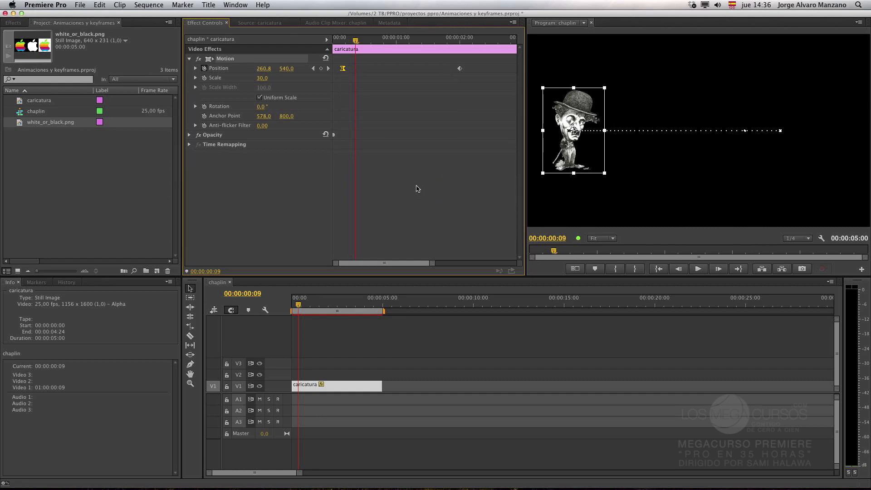
Play the Ease Out movement, examine its path spacing and return the playhead to the first Position keyframe at 00:00:00:04.
key(space)
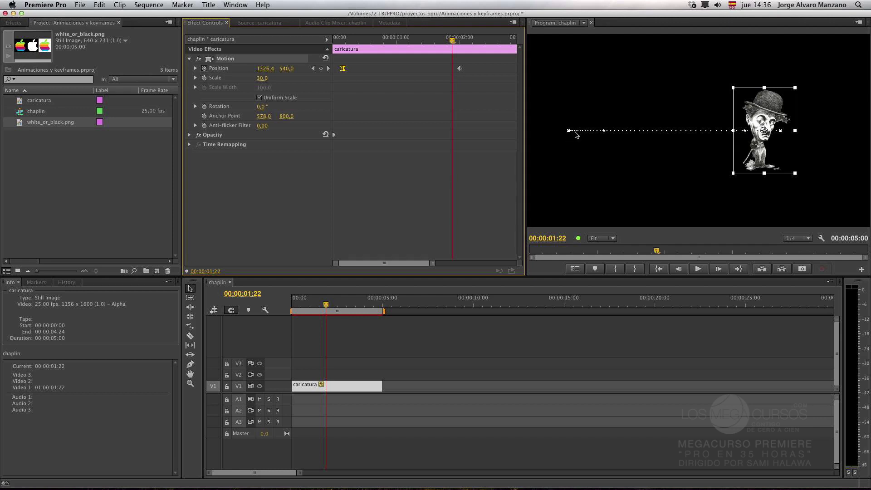
click(389, 48)
click(375, 41)
drag(375, 41, 321, 42)
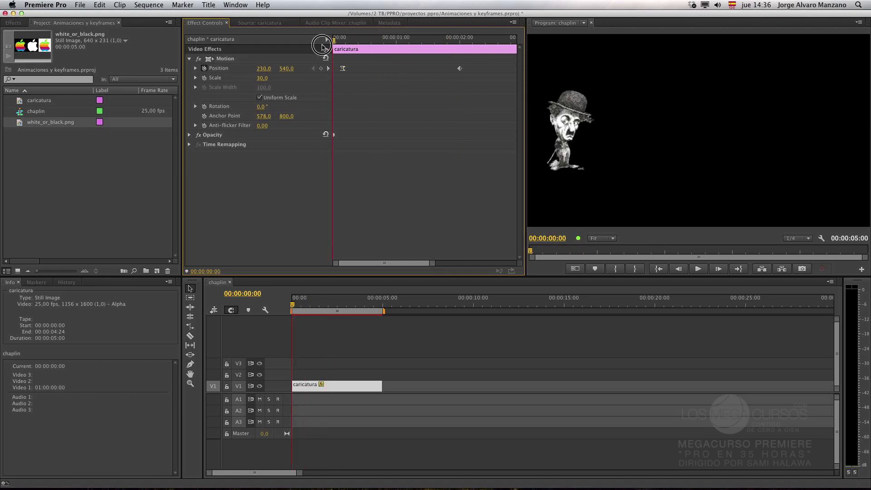
key(space)
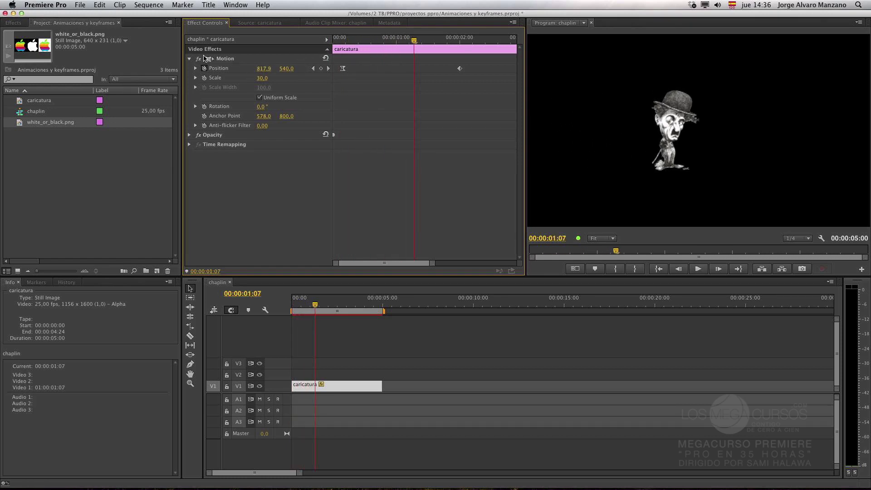
click(286, 62)
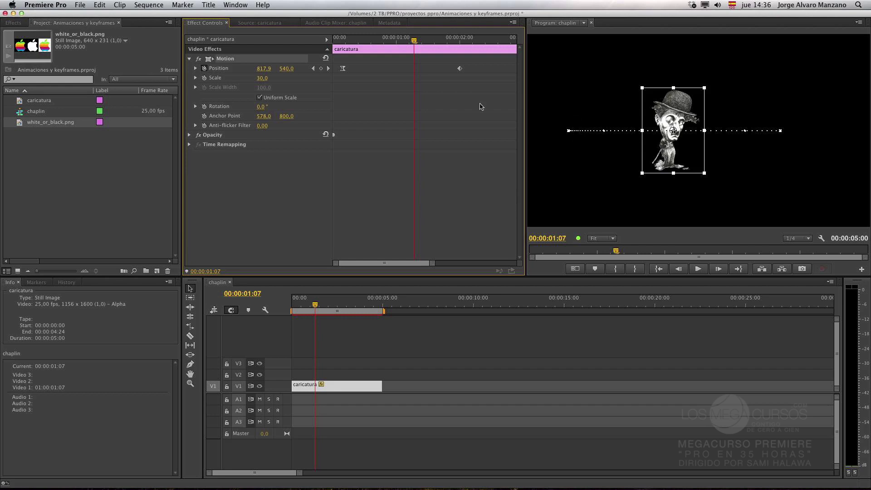
drag(414, 41, 342, 51)
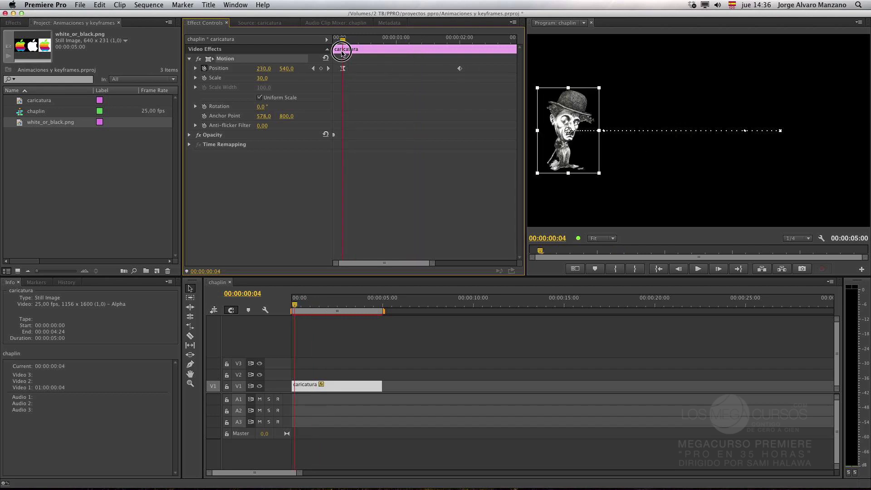
Apply Ease In temporal interpolation to the Position keyframe at 00:00:02:00.
right_click(460, 69)
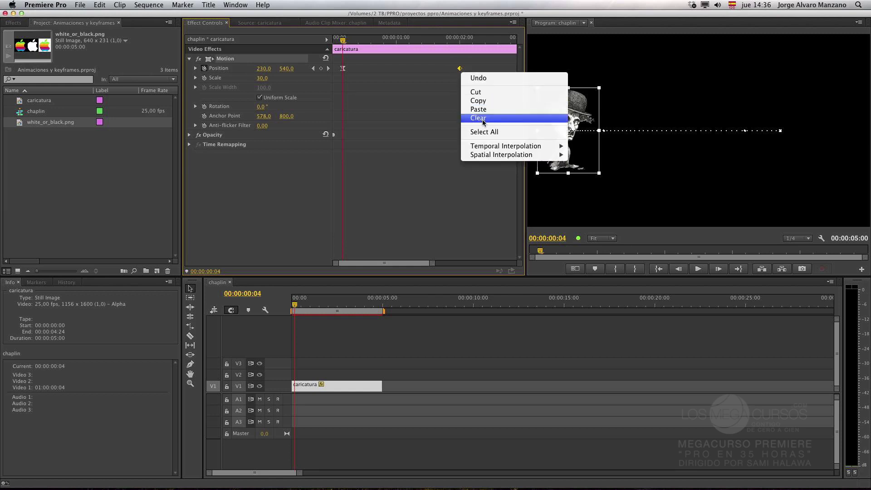
mouse_move(485, 146)
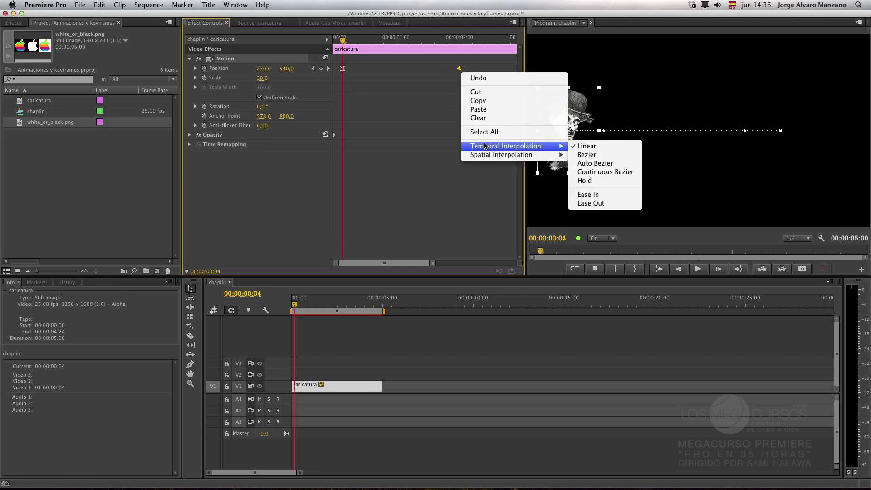
click(602, 199)
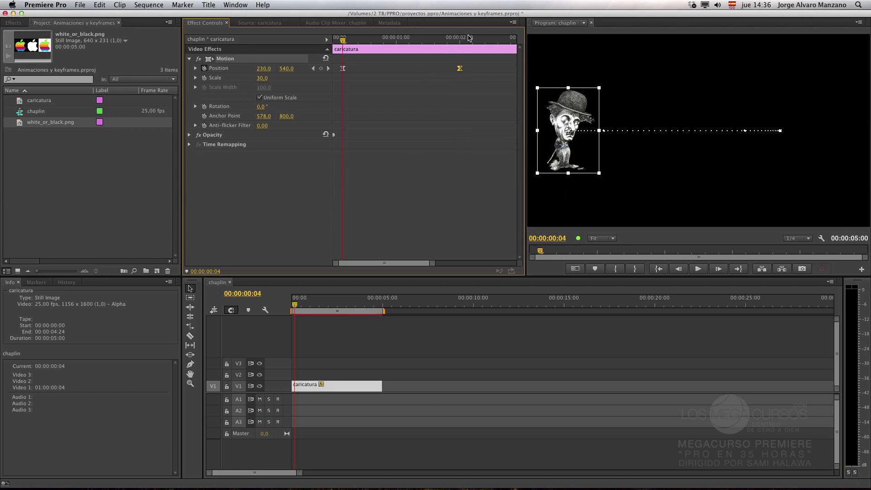
Check the last Position keyframe's temporal interpolation type and play the movement eased at both ends.
right_click(460, 69)
mouse_move(486, 148)
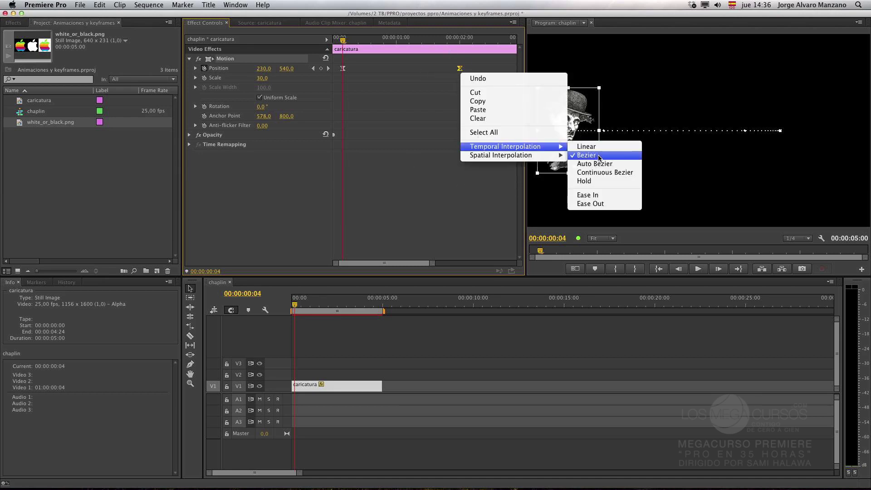
click(420, 154)
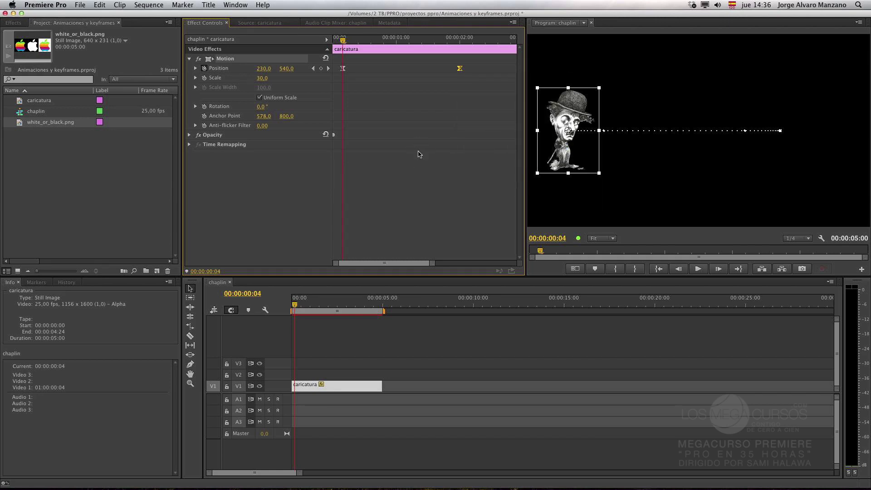
key(space)
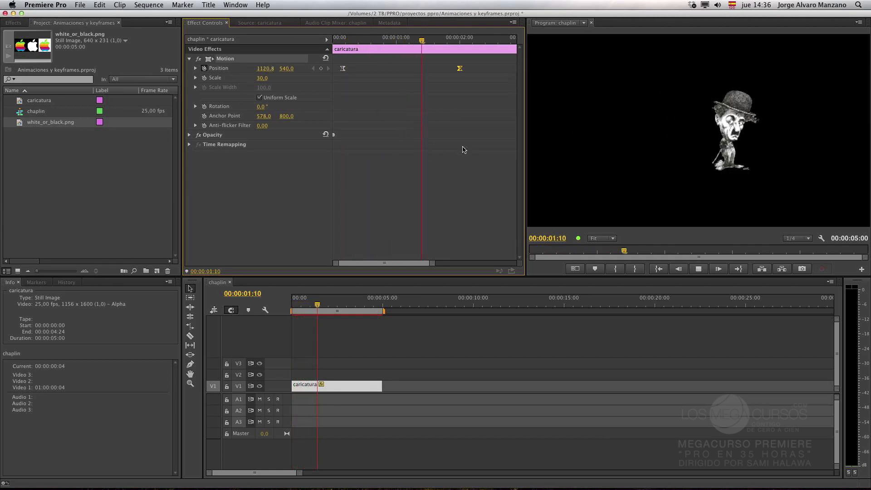
key(space)
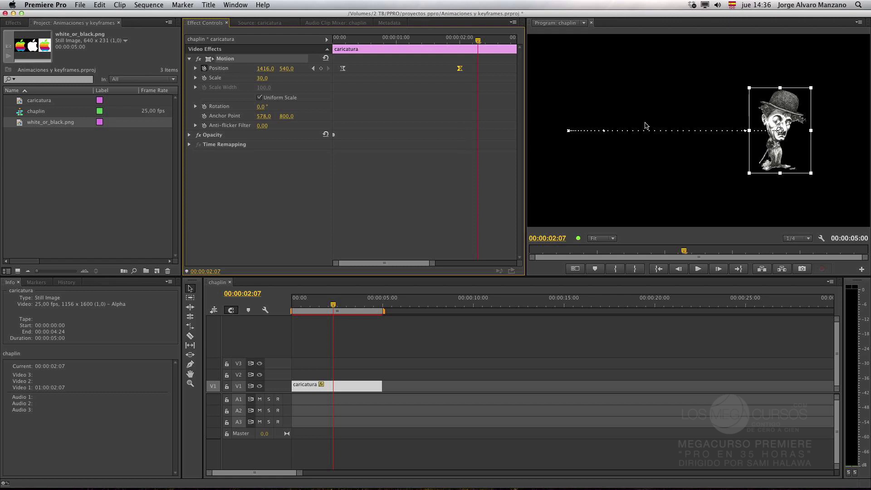
Return the playhead to the first Position keyframe at 00:00:00:04 and apply Auto Bezier temporal interpolation to that keyframe.
drag(439, 38, 325, 51)
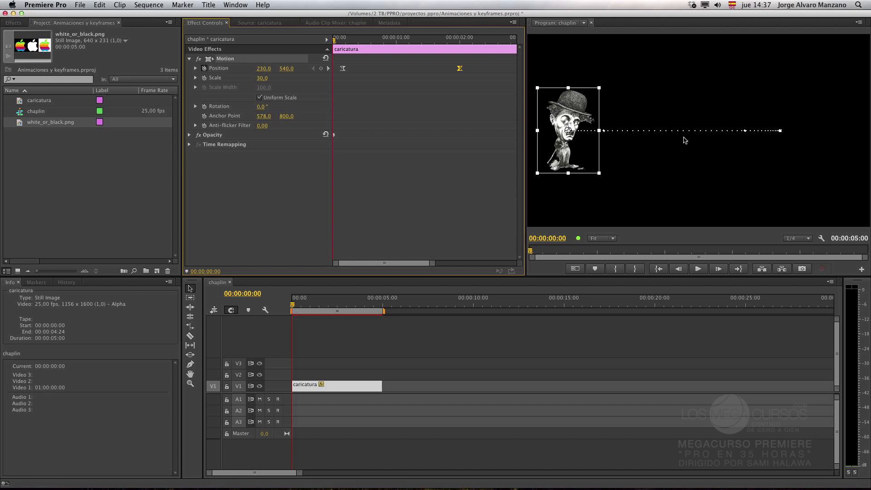
click(343, 41)
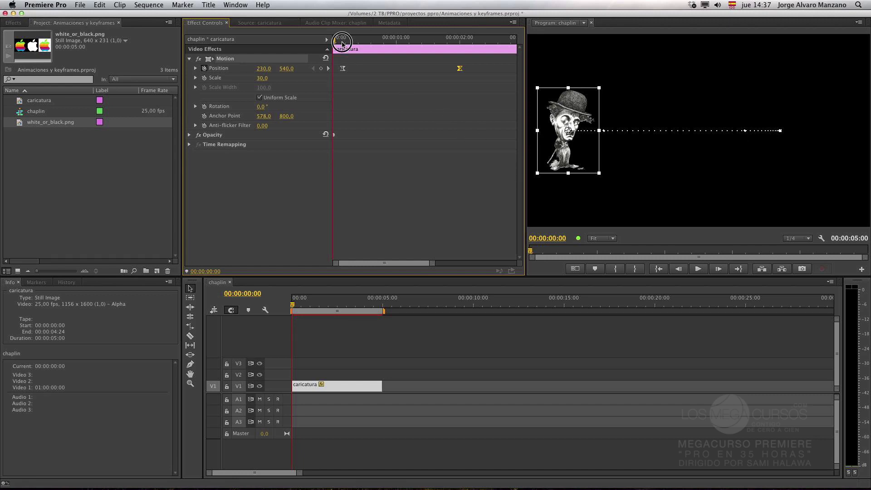
click(343, 70)
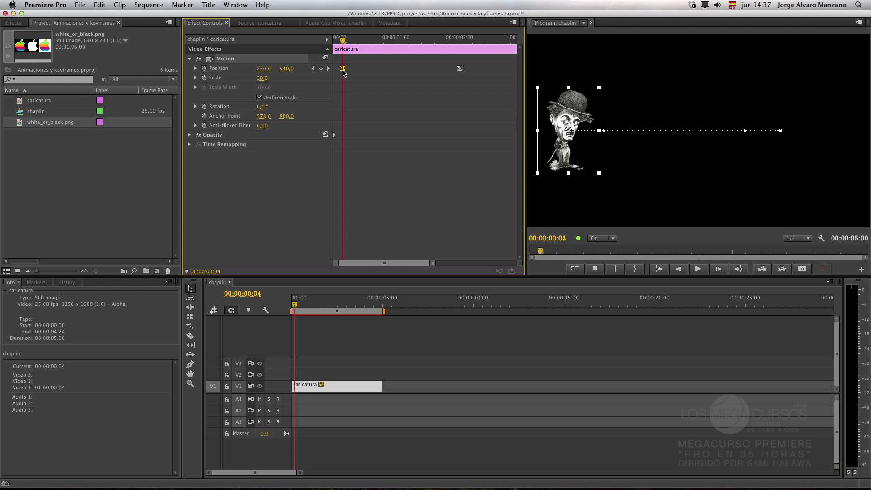
right_click(344, 72)
mouse_move(416, 149)
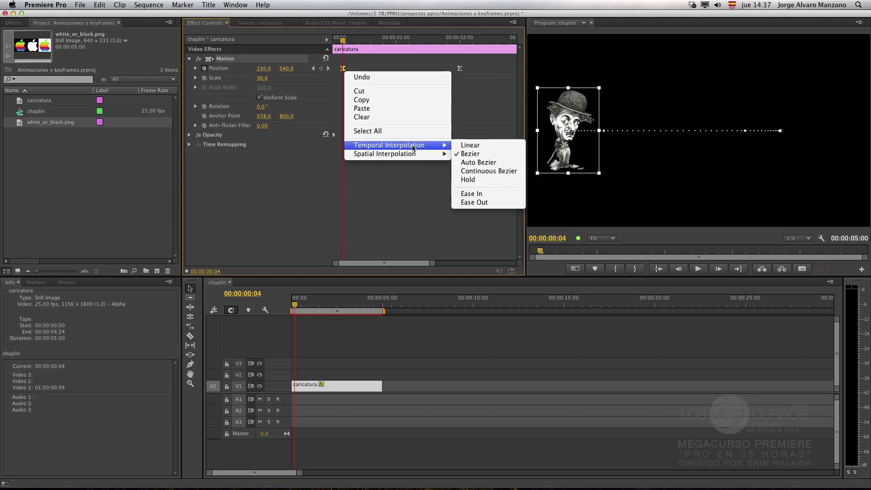
click(483, 163)
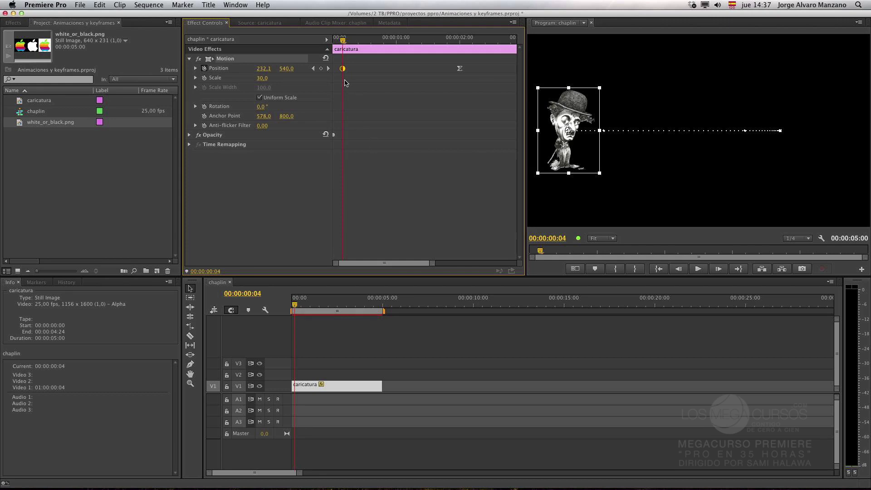
Play the Auto Bezier movement and return the playhead to the first Position keyframe at 00:00:00:04.
click(579, 209)
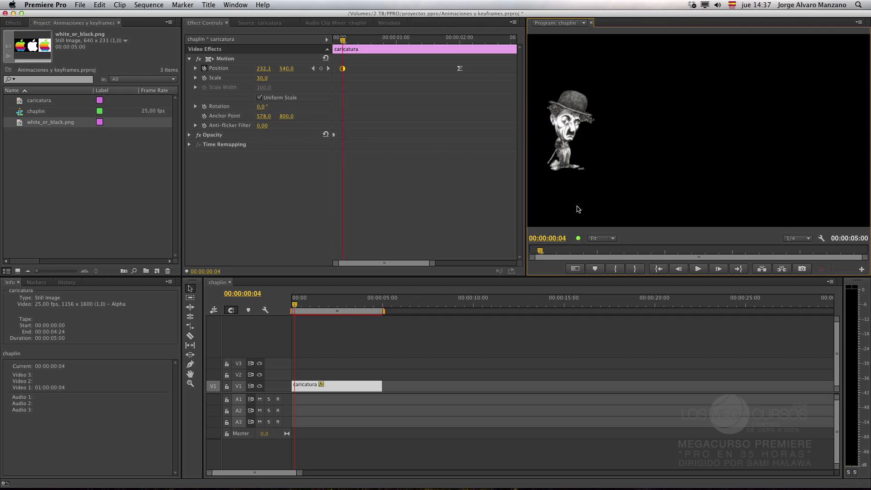
key(space)
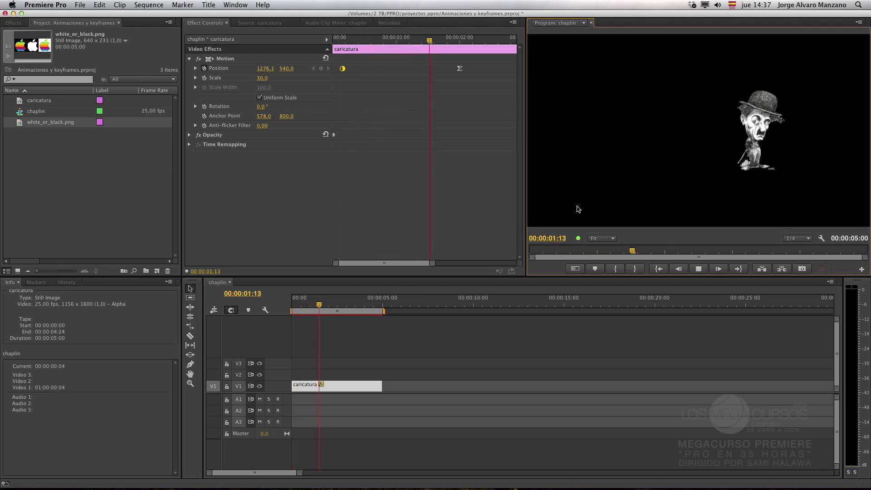
key(space)
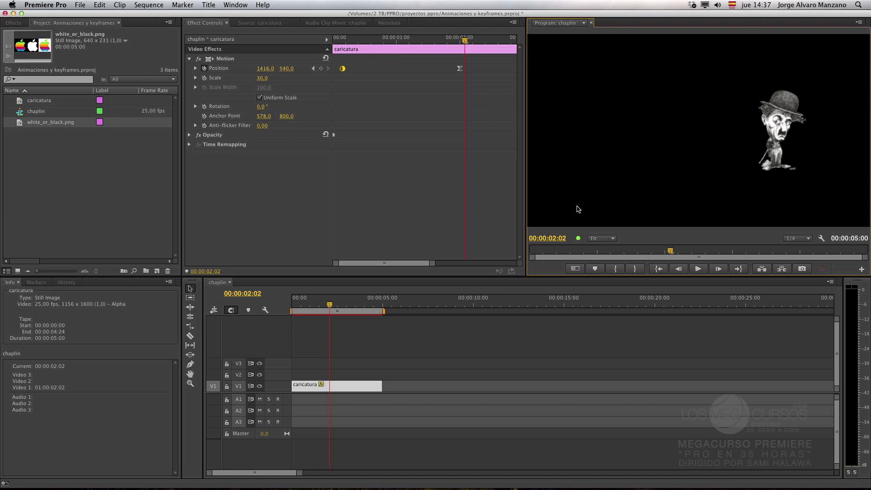
click(362, 47)
mouse_move(356, 41)
mouse_down()
mouse_move(335, 42)
mouse_move(343, 43)
mouse_up()
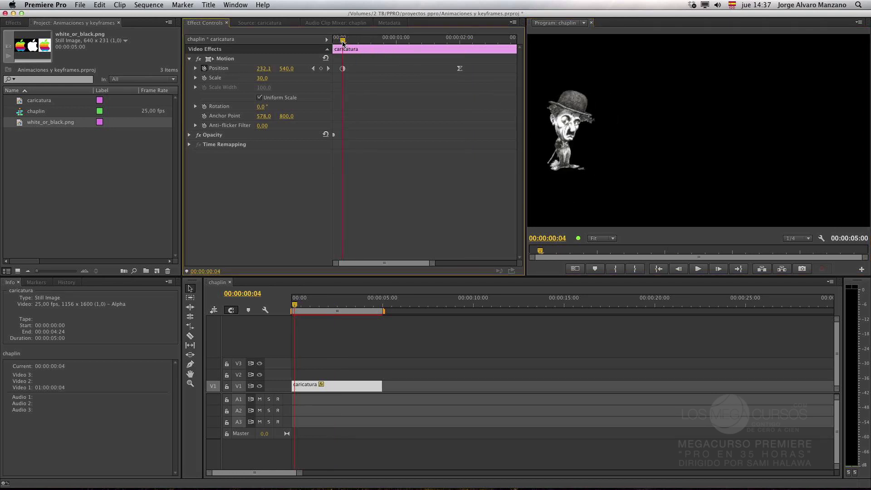
Play part of the movement with its motion path displayed and check the first Position keyframe's temporal interpolation options.
click(230, 61)
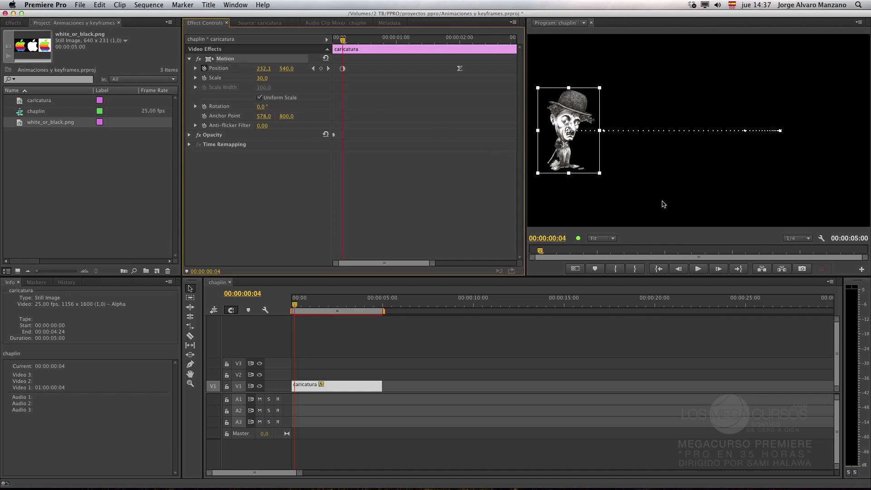
key(space)
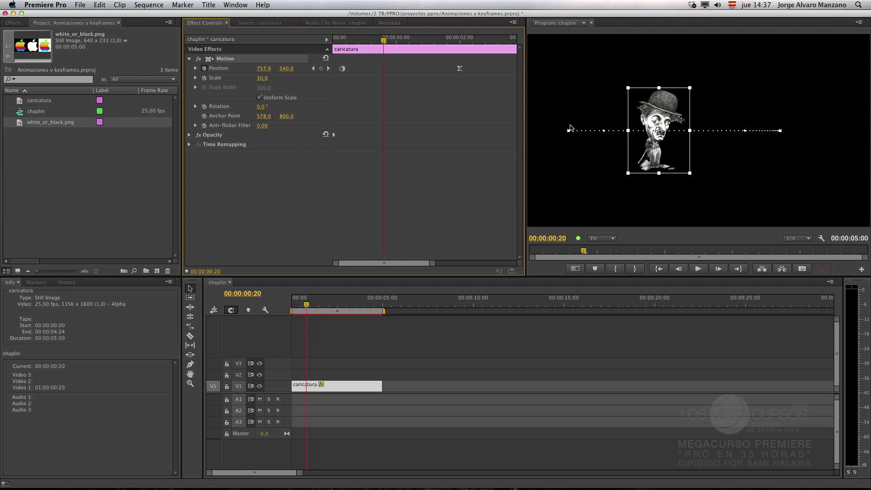
right_click(343, 69)
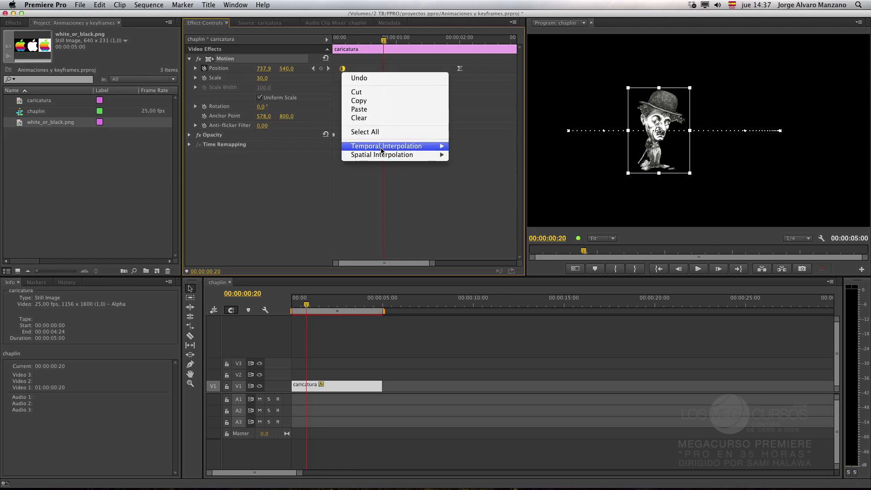
mouse_move(381, 151)
click(388, 208)
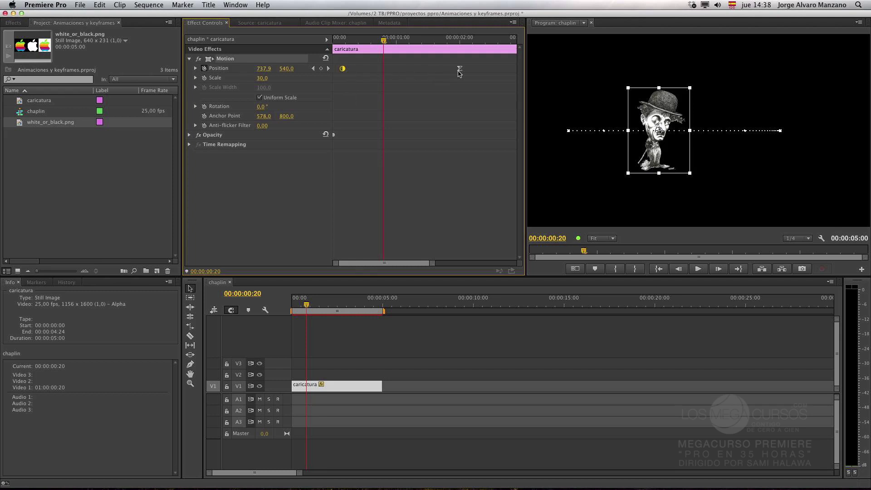
Apply Continuous Bezier temporal interpolation to the first Position keyframe.
right_click(343, 69)
mouse_move(389, 149)
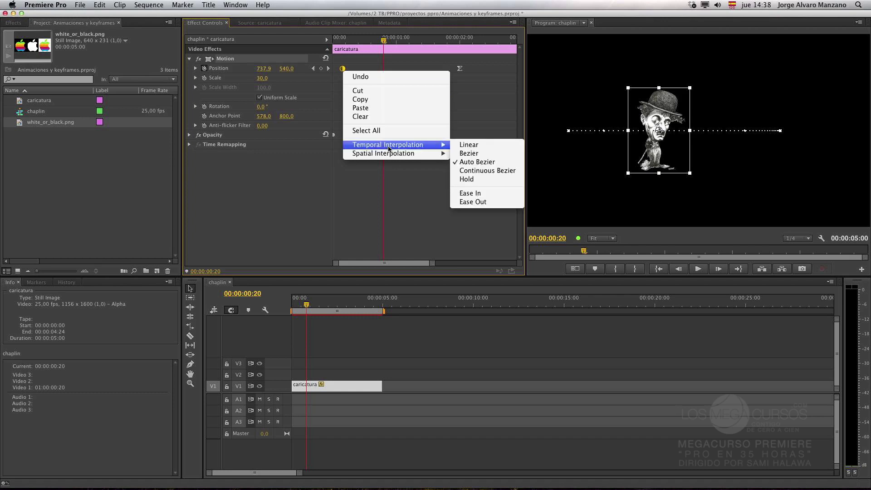
click(498, 171)
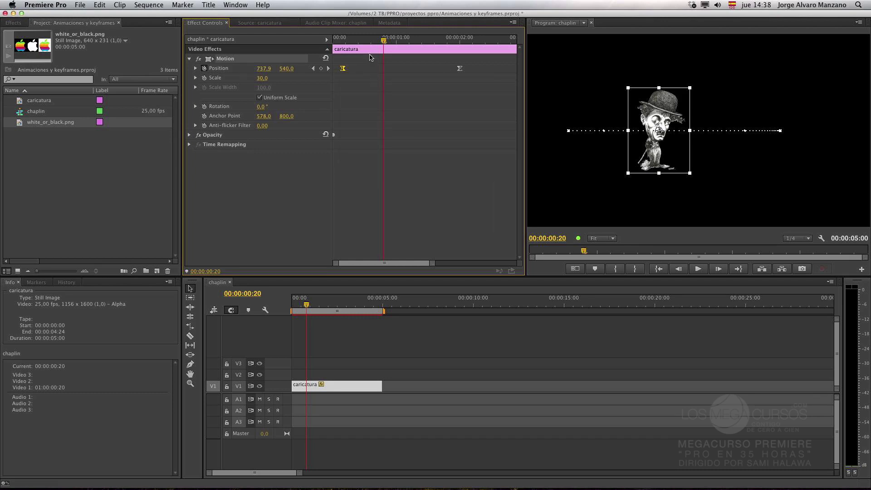
Play the Continuous Bezier movement from 00:00:00:01 and nudge the direction handle near the motion path's start slightly downward.
drag(371, 42, 336, 44)
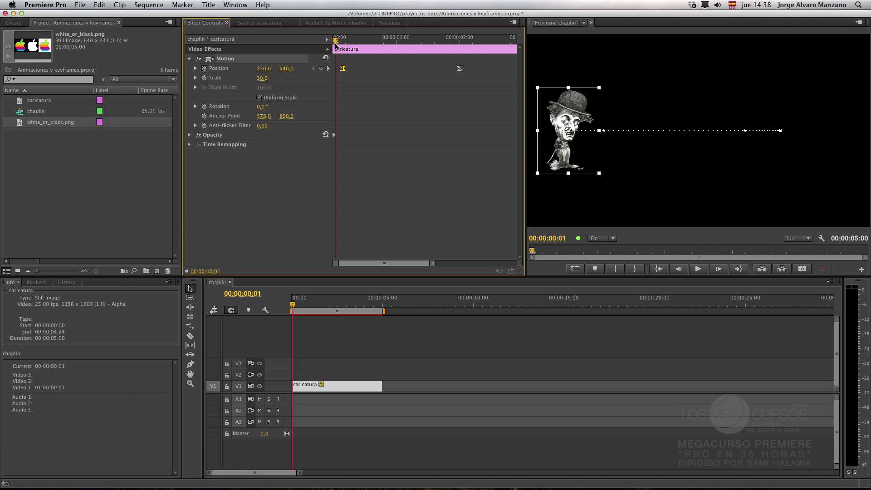
key(space)
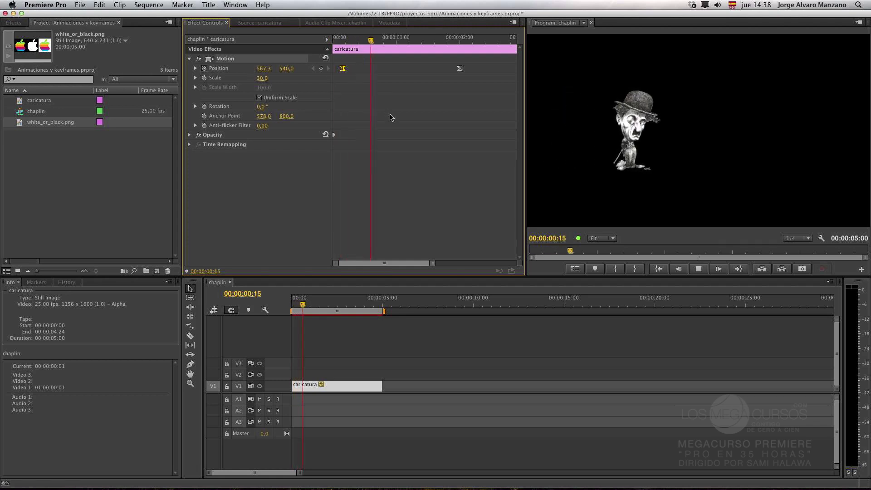
key(space)
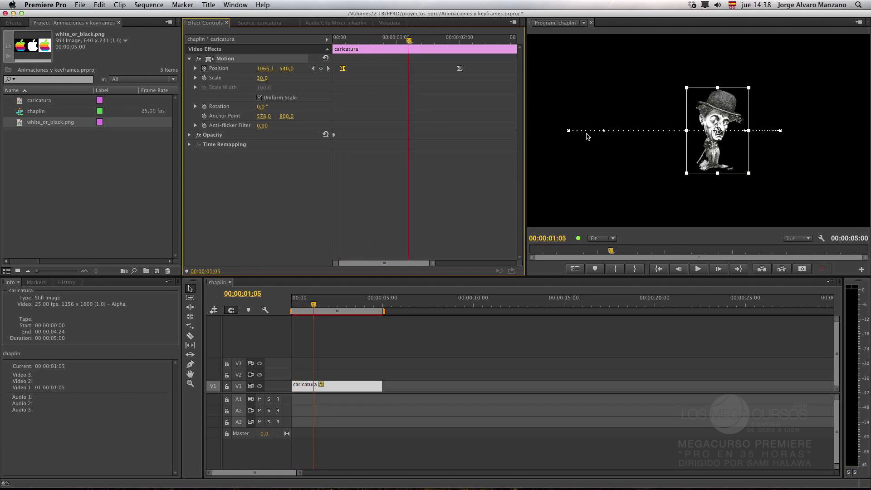
drag(603, 132, 603, 133)
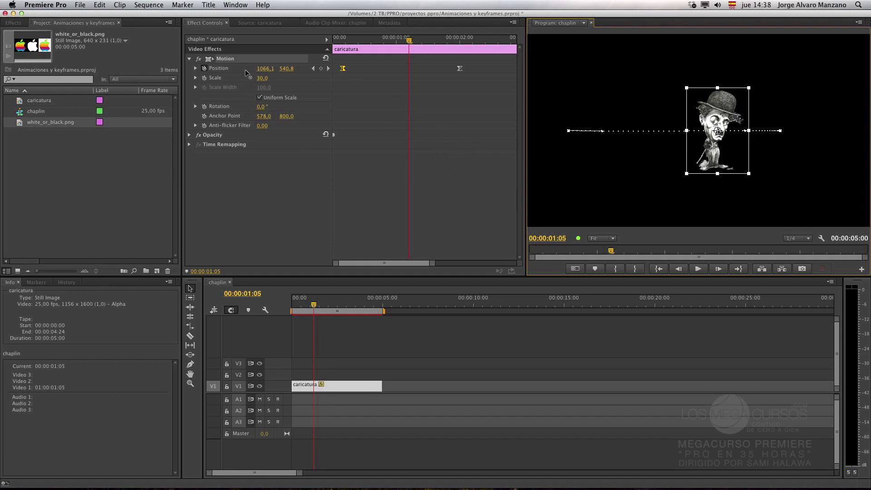
Return the playhead to the first Position keyframe at 00:00:00:04 and display the Motion effect's path.
click(411, 44)
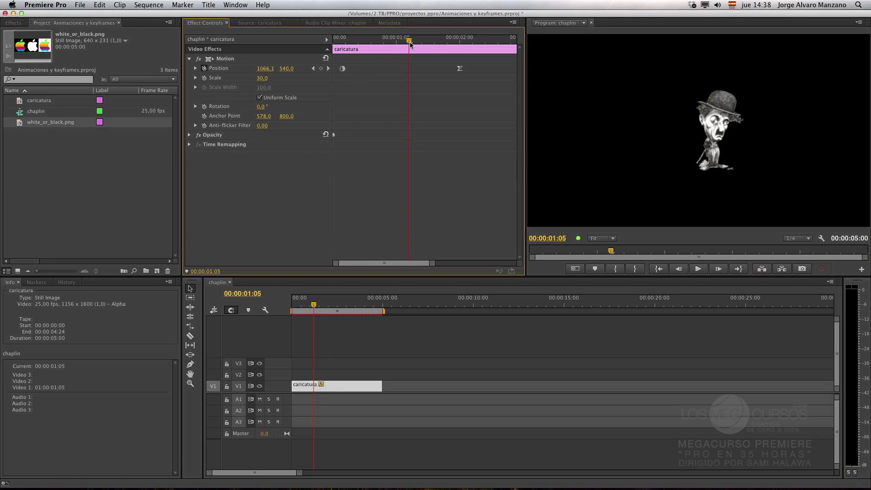
drag(410, 44, 326, 49)
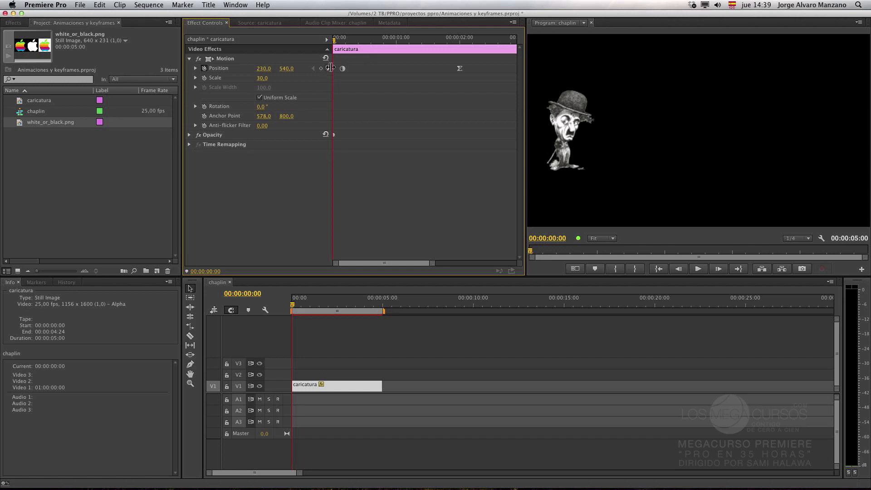
click(334, 42)
drag(334, 41, 345, 42)
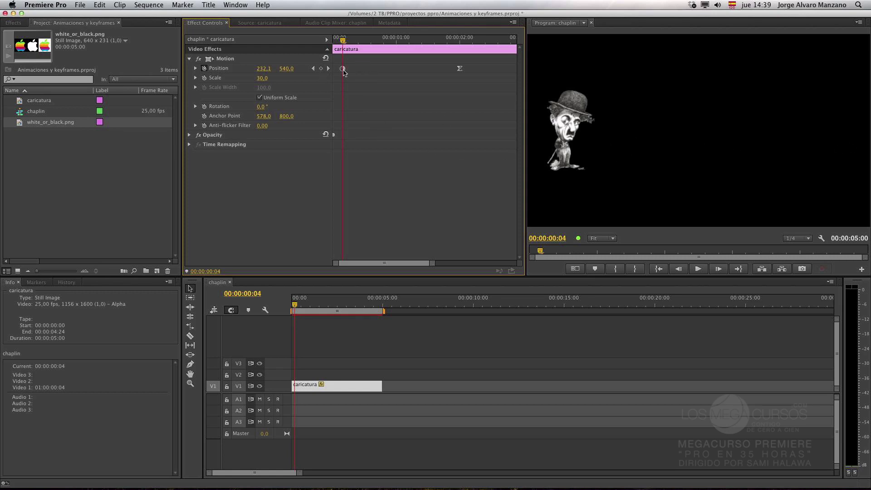
click(221, 59)
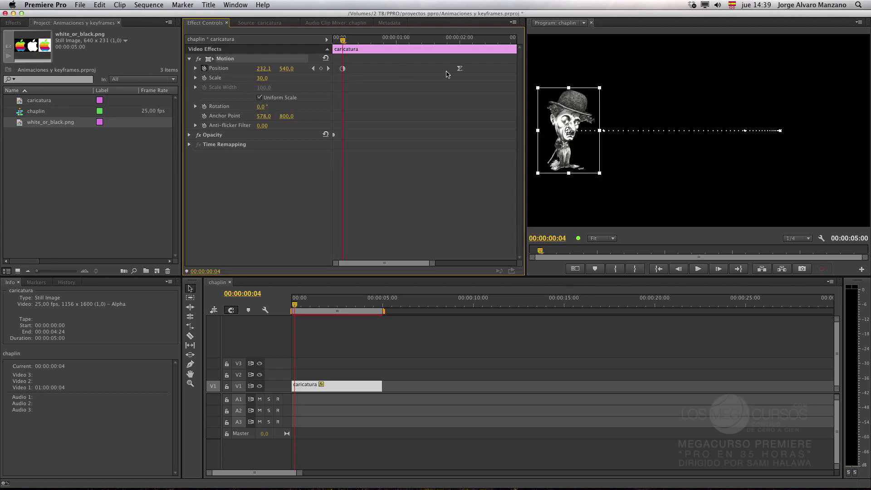
Apply Hold temporal interpolation to the last Position keyframe.
click(460, 69)
right_click(459, 70)
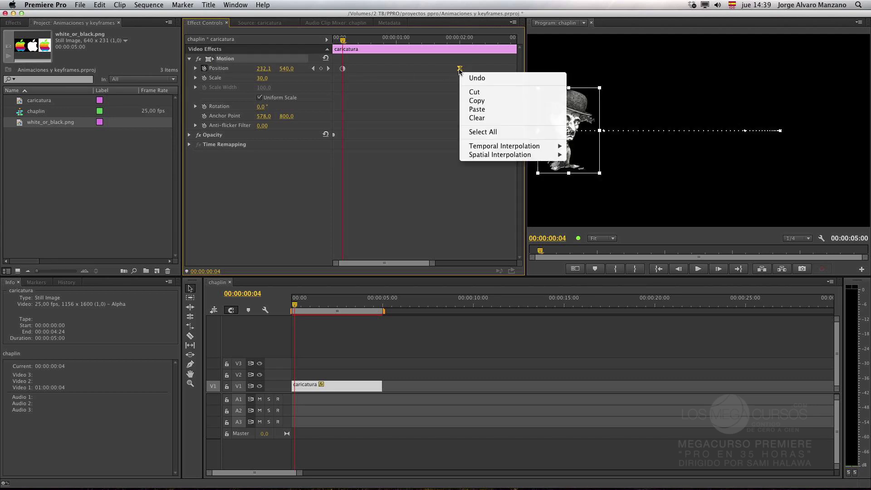
mouse_move(484, 148)
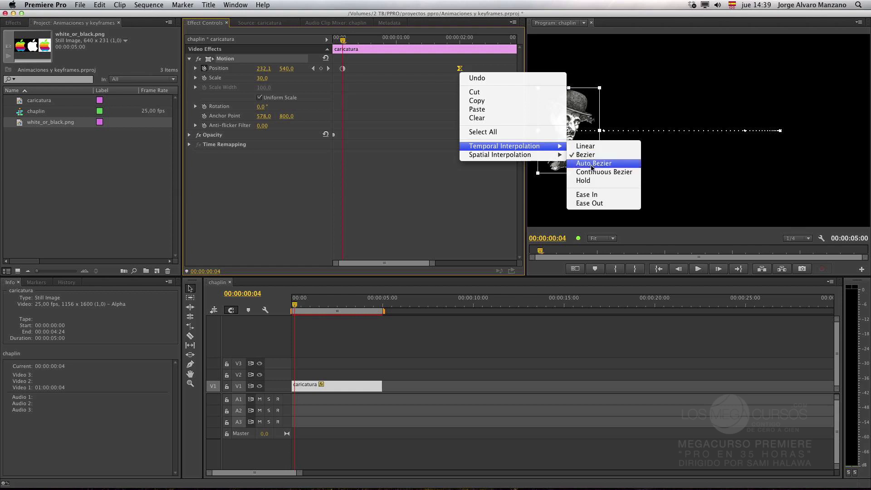
click(586, 180)
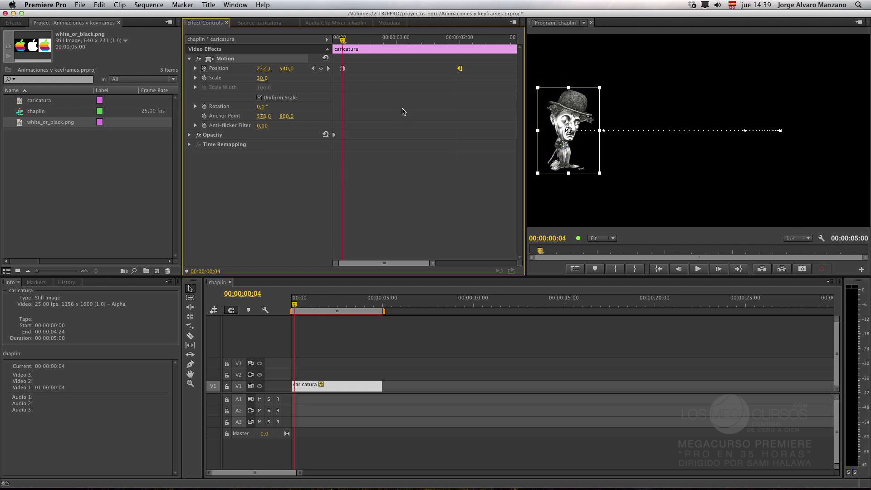
Play the Position movement from its first keyframe and return the playhead to 00:00:00:04.
click(362, 47)
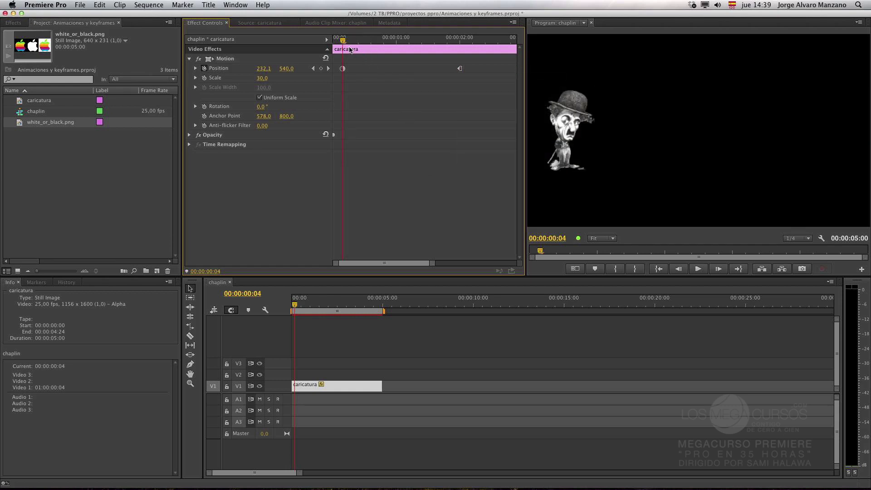
key(space)
key(space)
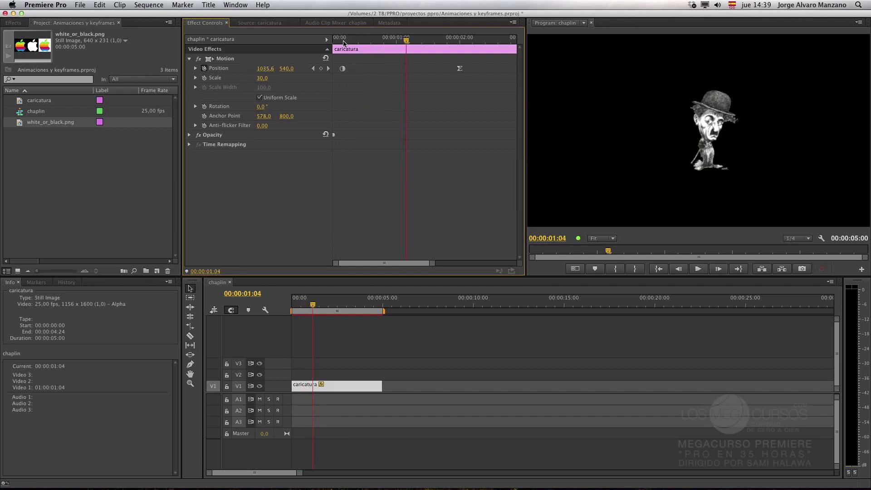
mouse_move(343, 43)
mouse_down()
mouse_move(335, 43)
mouse_move(343, 43)
mouse_up()
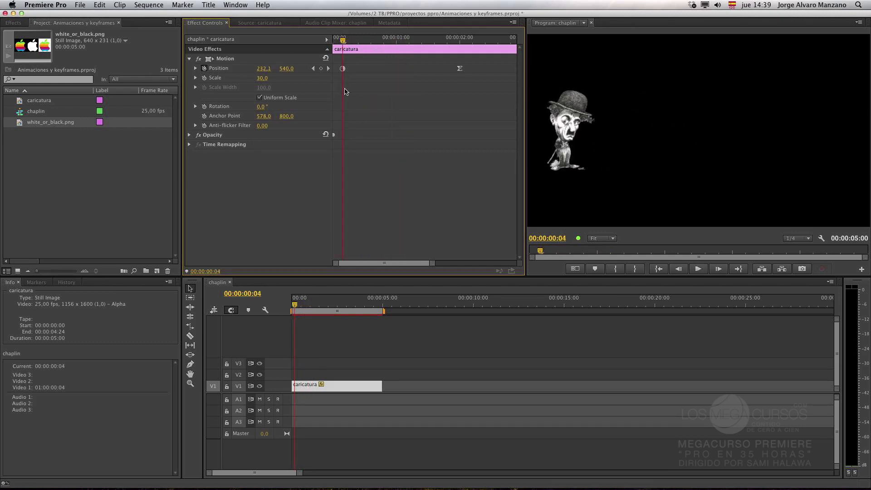
Apply Hold temporal interpolation to the first Position keyframe at 00:00:00:04.
right_click(343, 69)
mouse_move(379, 145)
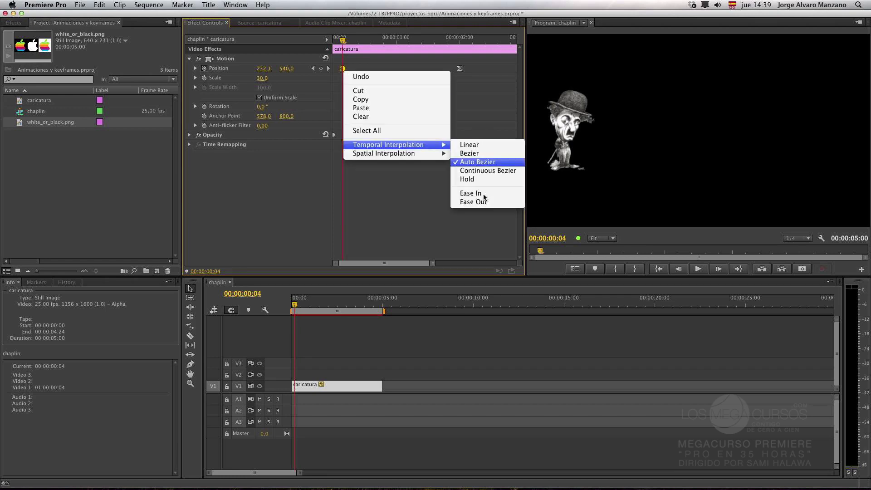
click(485, 181)
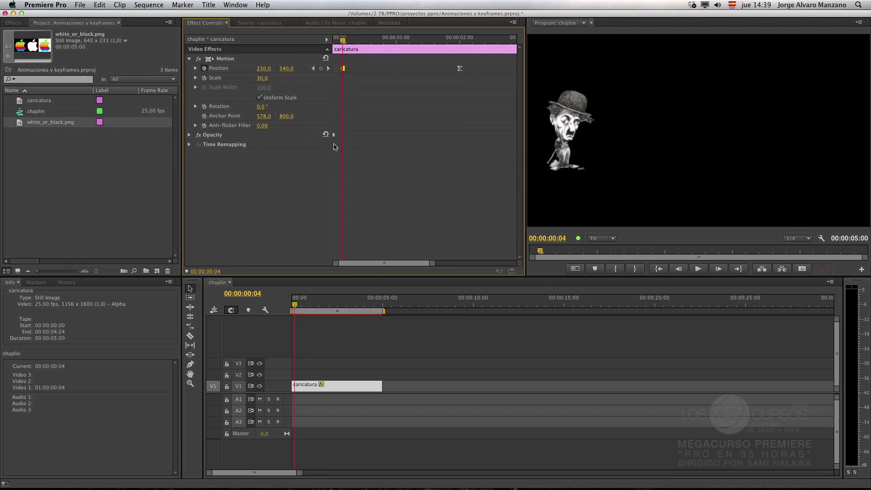
Examine the motion path of the held keyframe, play the movement and scrub back to 00:00:00:07.
click(225, 59)
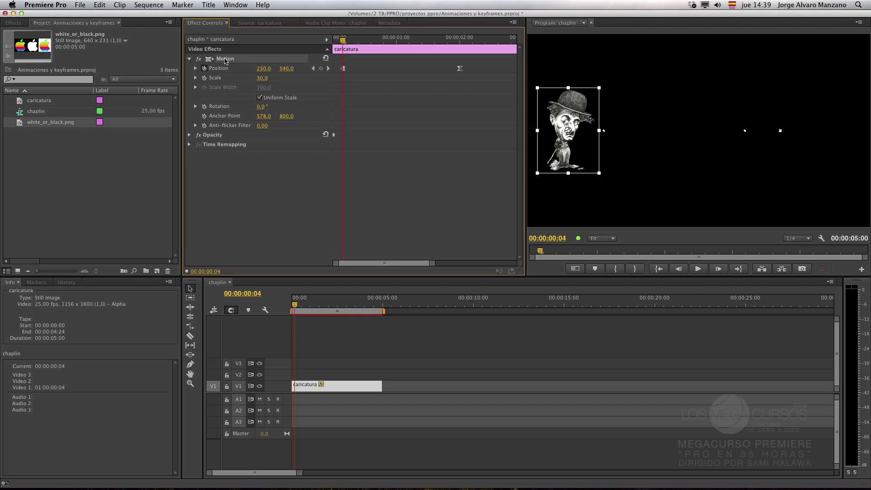
click(473, 168)
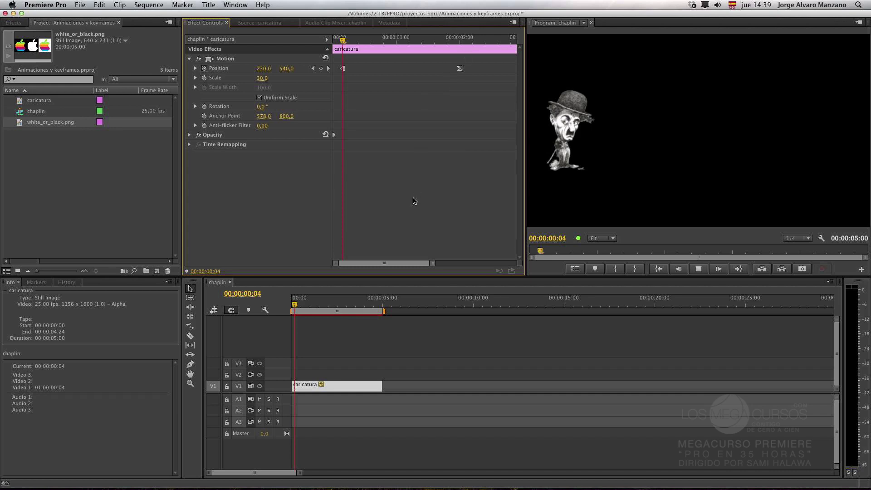
key(space)
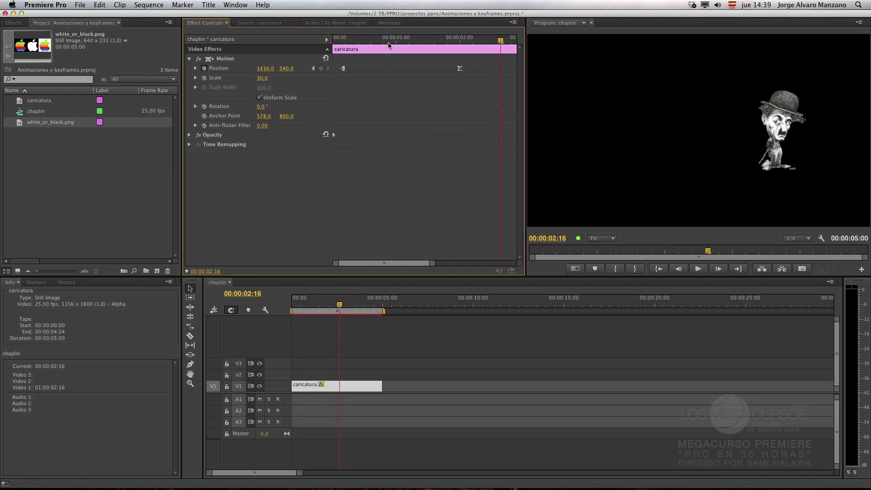
drag(388, 42, 351, 62)
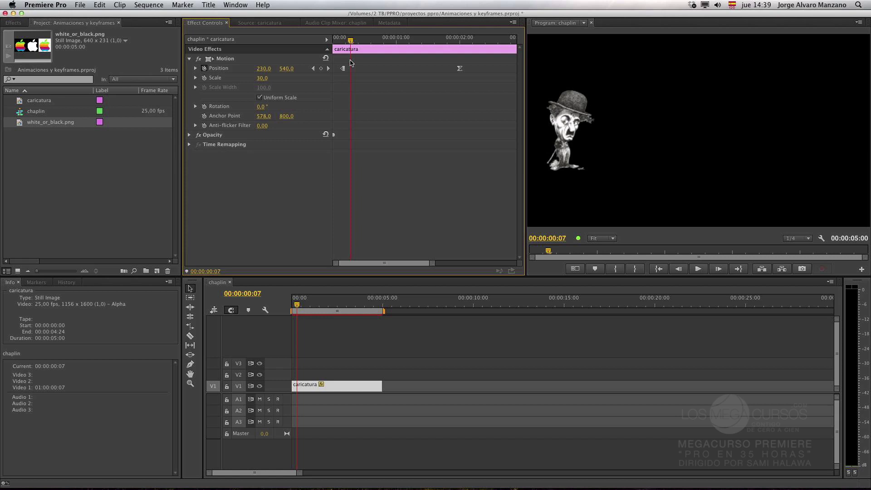
Scrub between the held Position keyframe and the last one at 00:00:02:00, returning to 00:00:00:04.
drag(350, 42, 346, 45)
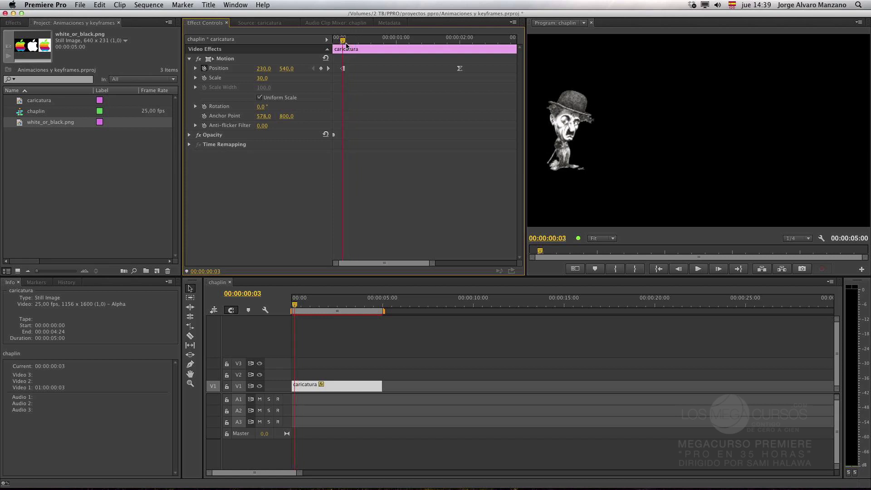
click(343, 69)
drag(432, 43, 460, 43)
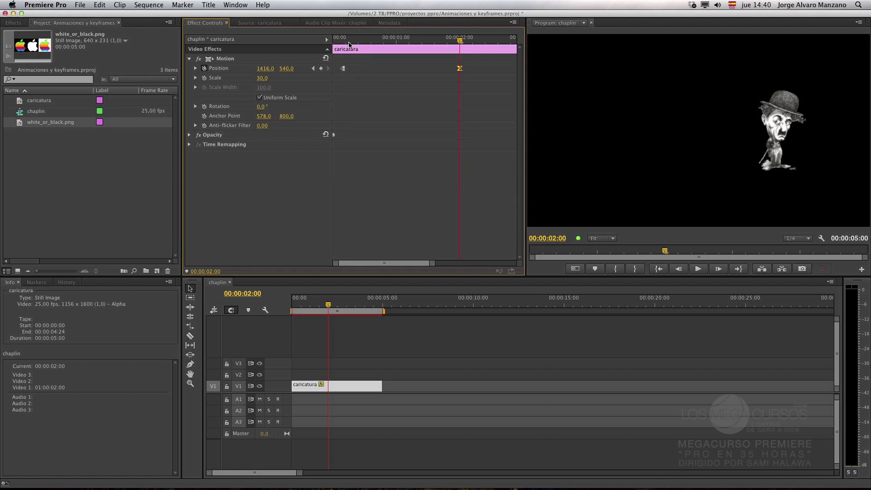
drag(349, 44, 343, 41)
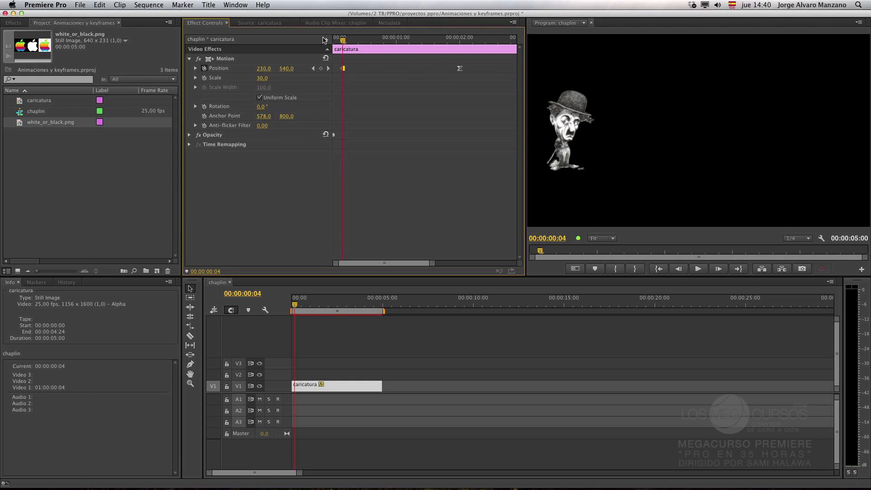
Add a Position keyframe at 00:00:00:17 and set its temporal interpolation to Linear.
drag(338, 40, 376, 41)
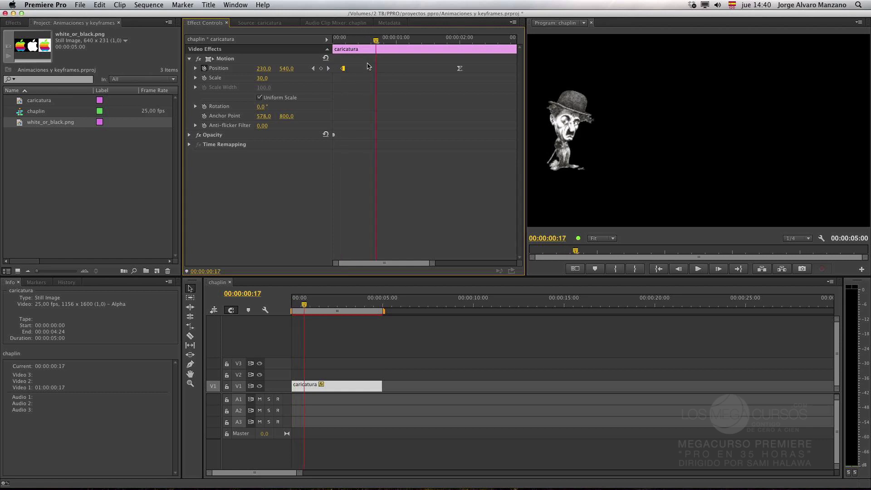
click(321, 68)
right_click(377, 69)
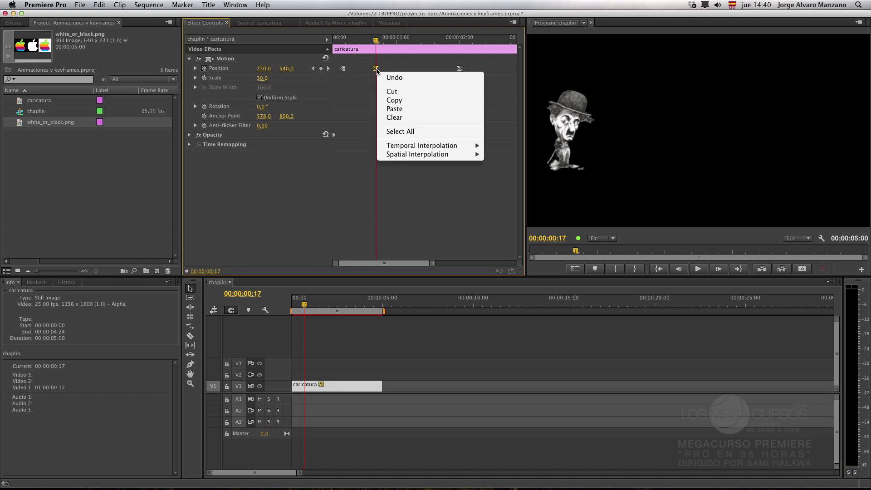
mouse_move(431, 146)
click(507, 145)
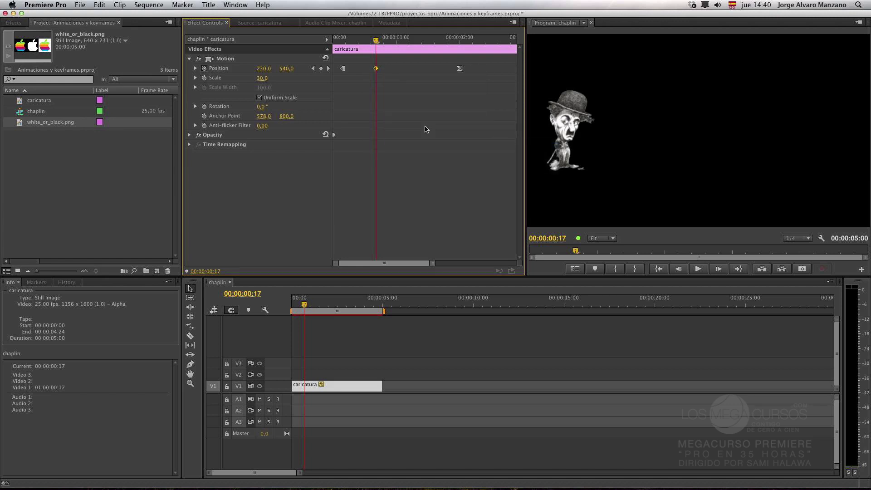
Delete the Position keyframe at 00:00:00:17 and play the movement from before the first keyframe.
drag(375, 40, 342, 57)
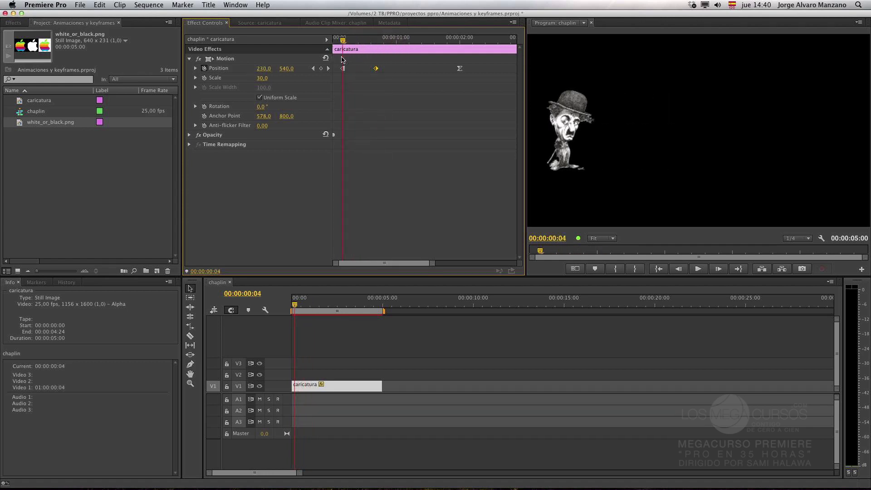
right_click(378, 71)
click(375, 68)
drag(341, 41, 340, 42)
key(space)
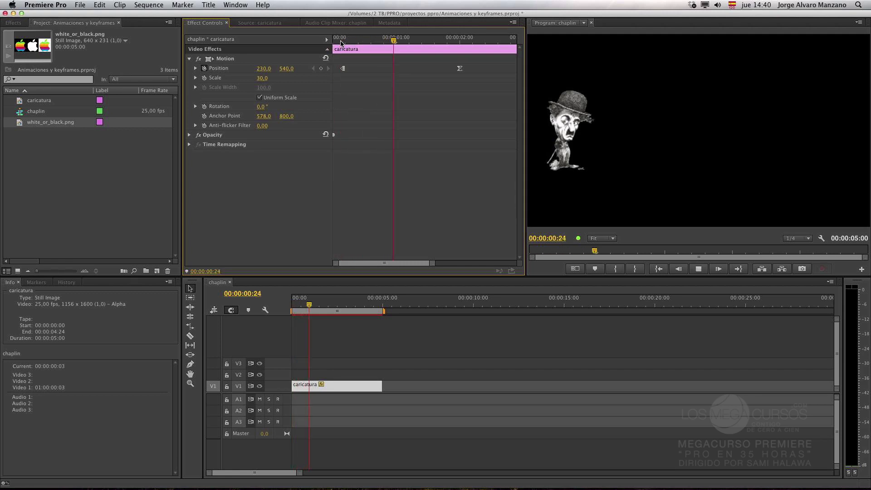
key(space)
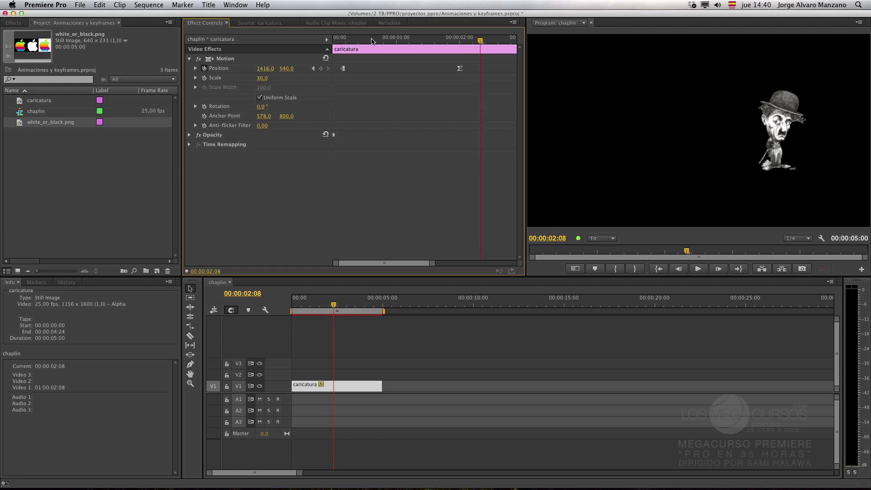
Apply Ease Out temporal interpolation to the first Position keyframe at 00:00:00:04.
drag(369, 41, 343, 47)
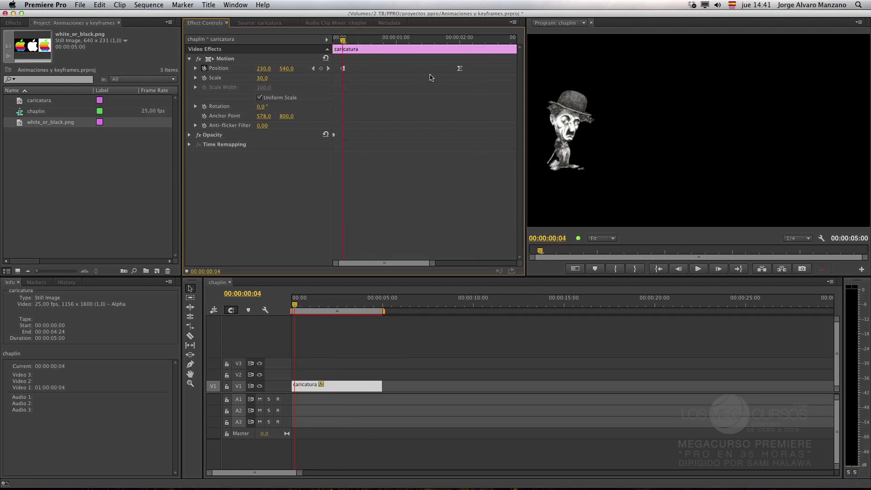
right_click(344, 69)
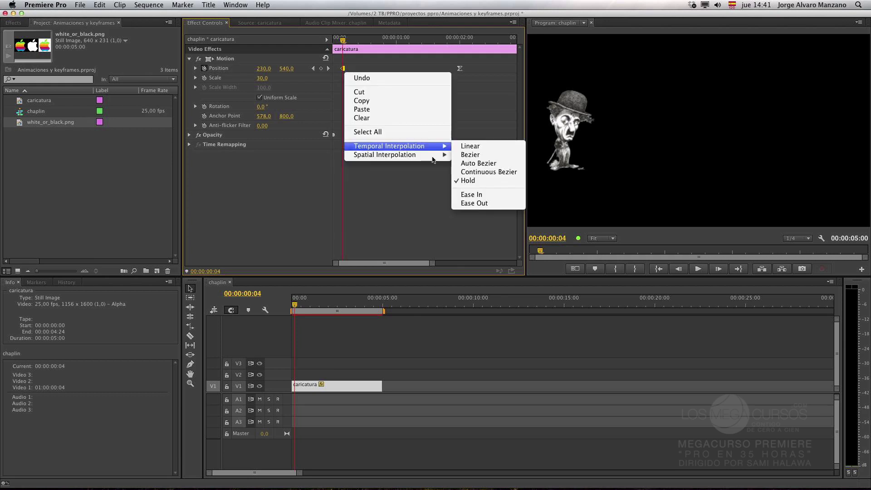
click(486, 206)
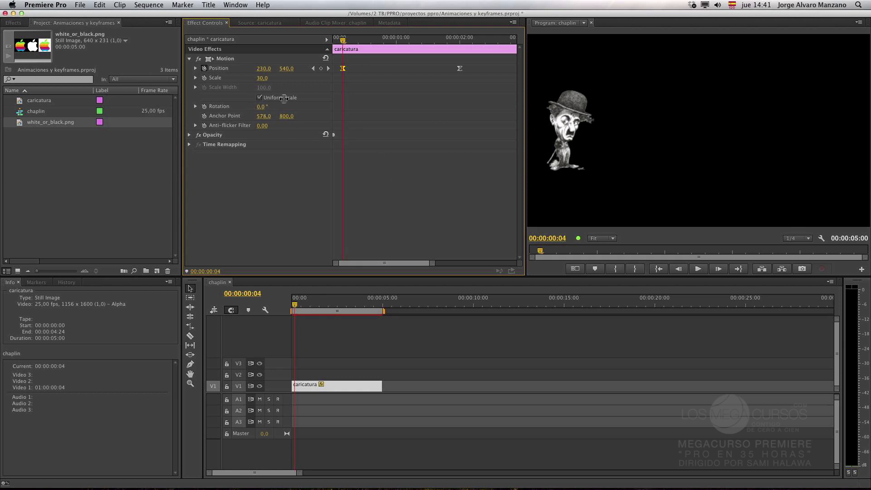
click(344, 41)
drag(344, 42, 347, 69)
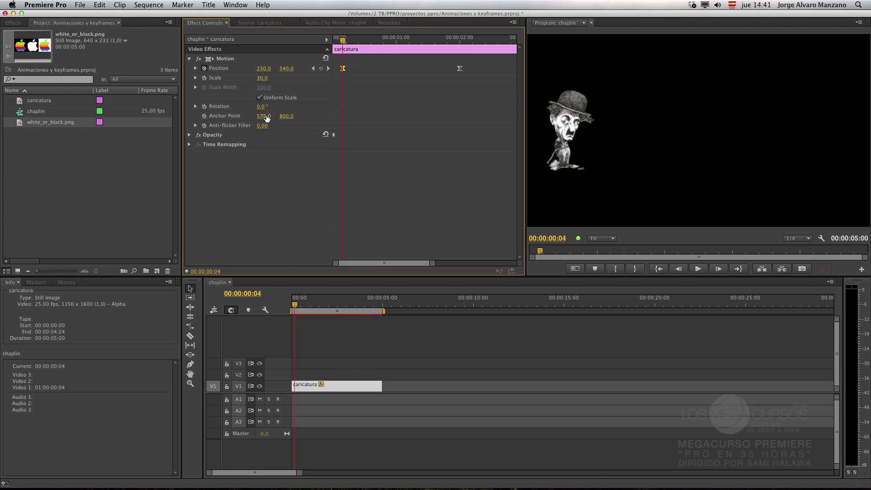
Rotate the caricature to -9° at 00:00:01:21 and add a Rotation keyframe there with Hold interpolation.
click(444, 47)
drag(444, 40, 451, 45)
drag(265, 106, 273, 108)
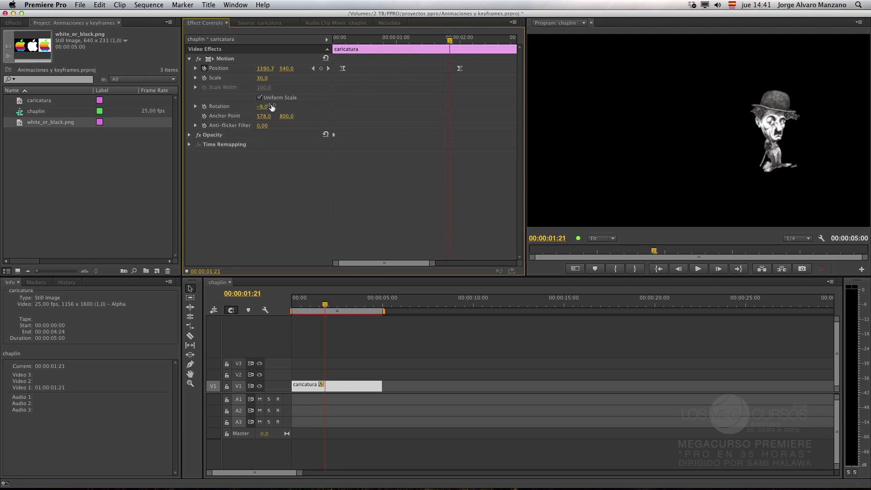
click(204, 107)
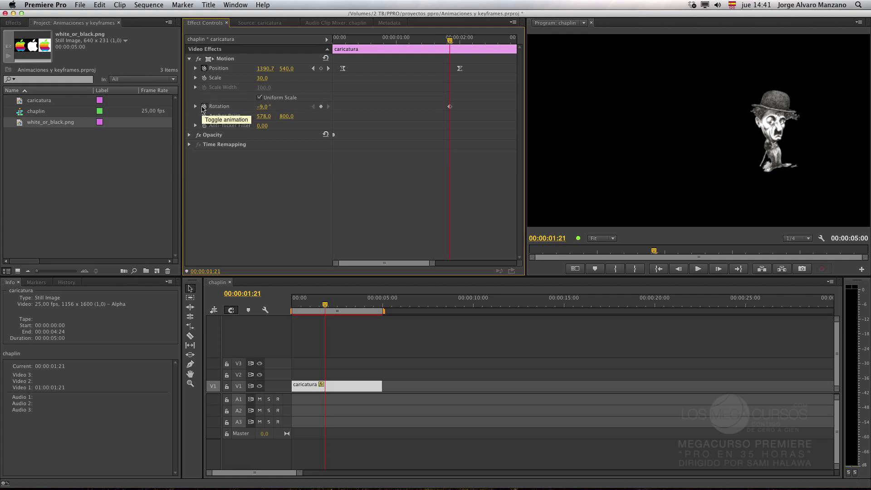
right_click(450, 107)
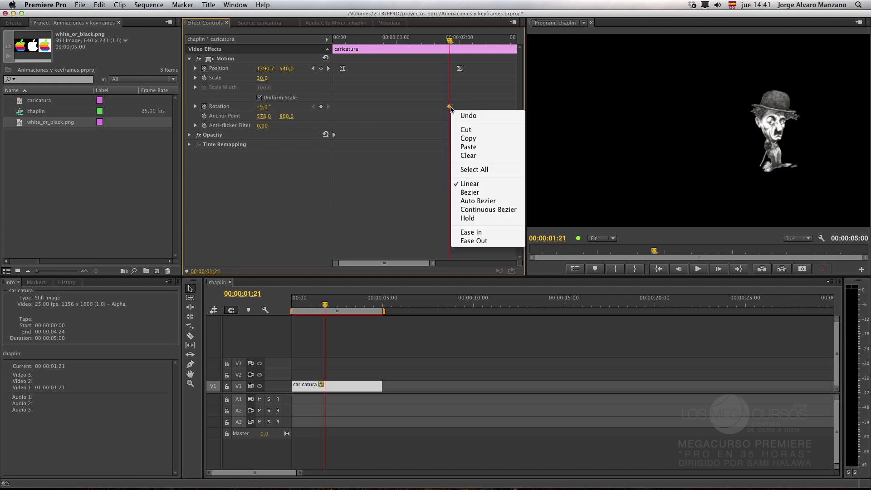
click(474, 219)
Align the -9° Rotation keyframe with the first Position keyframe and add a 0° Rotation keyframe at 00:00:00:00.
drag(420, 44, 312, 40)
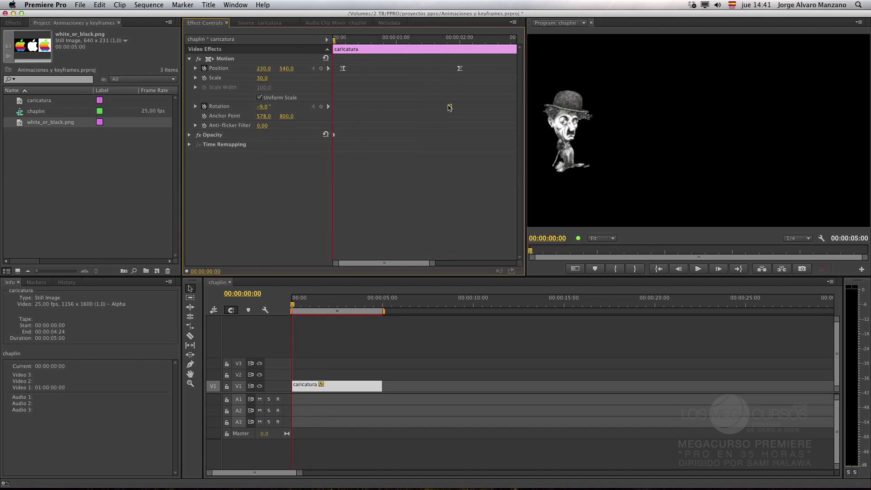
drag(450, 107, 343, 108)
drag(369, 42, 320, 54)
click(271, 105)
text(0)
key(Return)
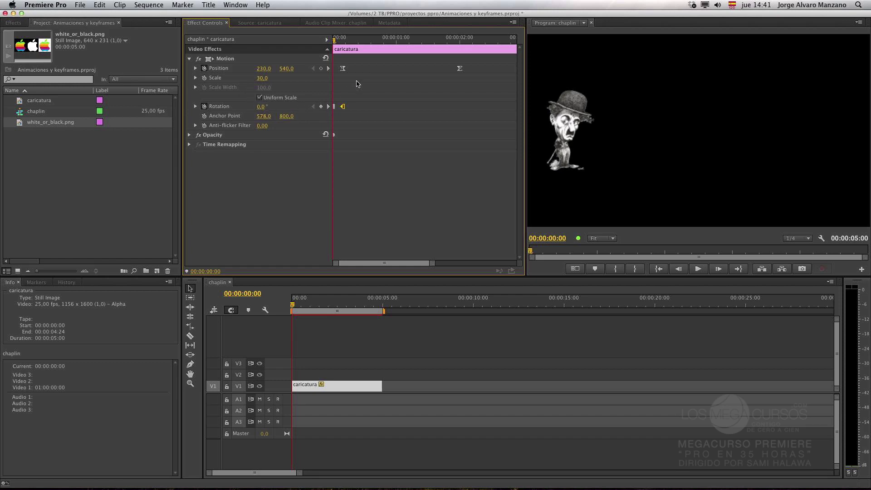
key(space)
Move the -9° Rotation keyframe to the last Position keyframe at 00:00:02:00 and return the playhead to the start.
click(344, 107)
drag(344, 107, 459, 105)
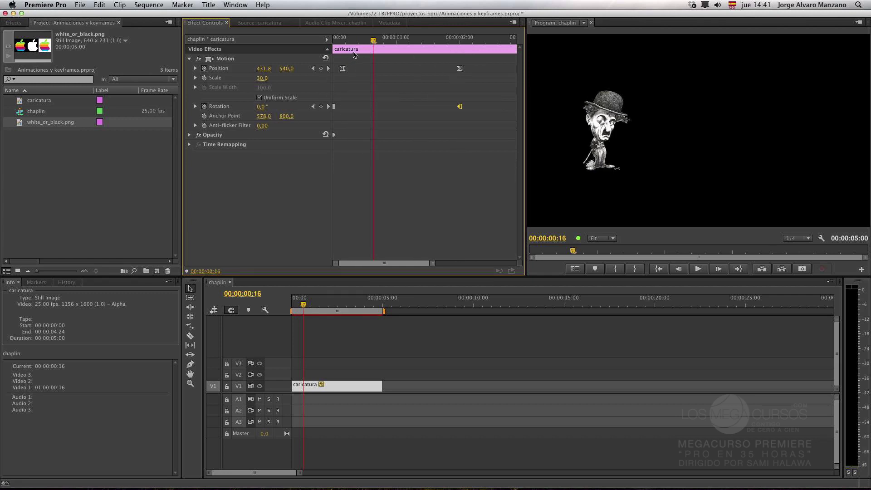
drag(373, 40, 318, 53)
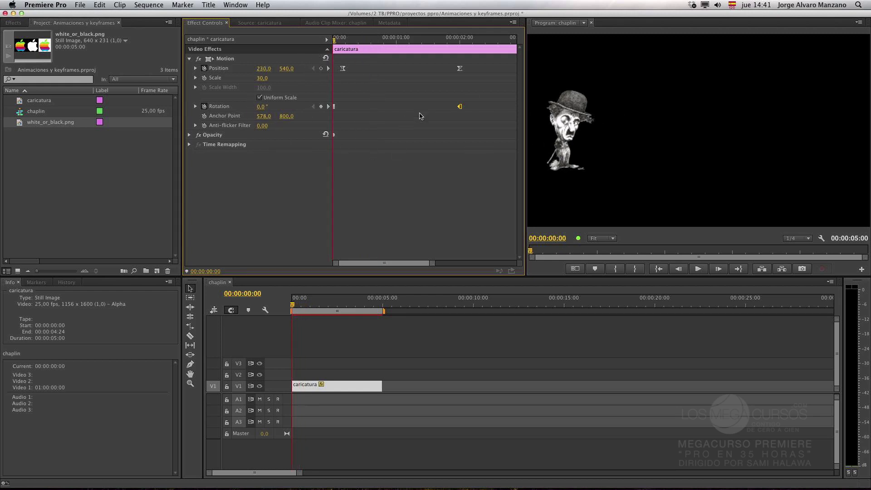
Shift the -9° Rotation keyframe slightly ahead of the last Position keyframe in two small moves, playing the clip after each.
click(460, 108)
drag(460, 109, 454, 108)
key(space)
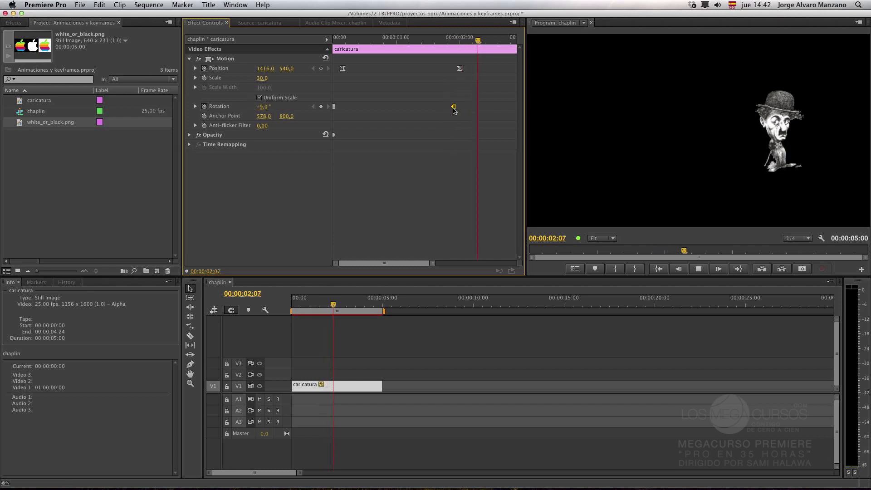
key(space)
drag(454, 109, 448, 109)
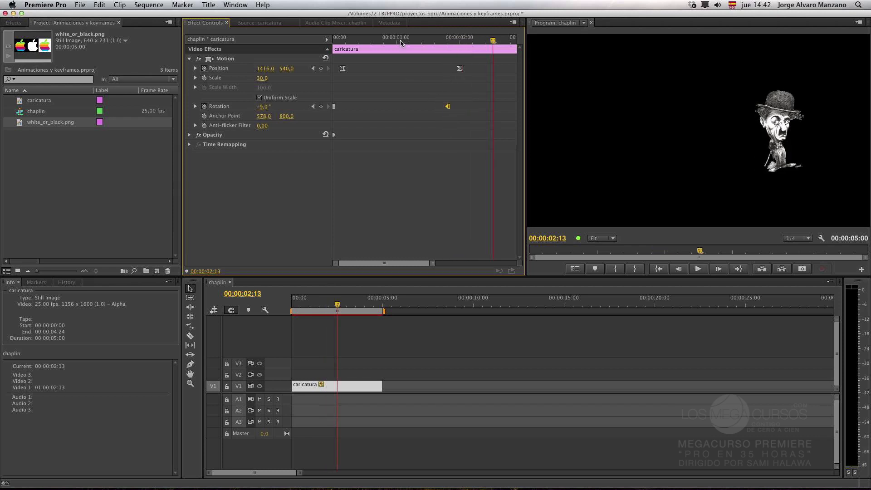
click(428, 42)
key(space)
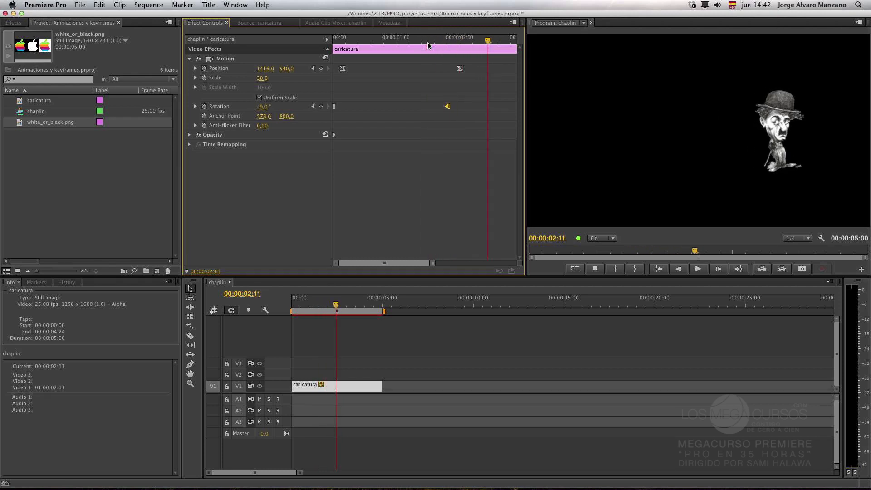
Shift the -9° Rotation keyframe a little earlier, preview the held rotation, and save the project.
mouse_move(429, 44)
mouse_down()
mouse_move(413, 49)
mouse_move(423, 56)
mouse_up()
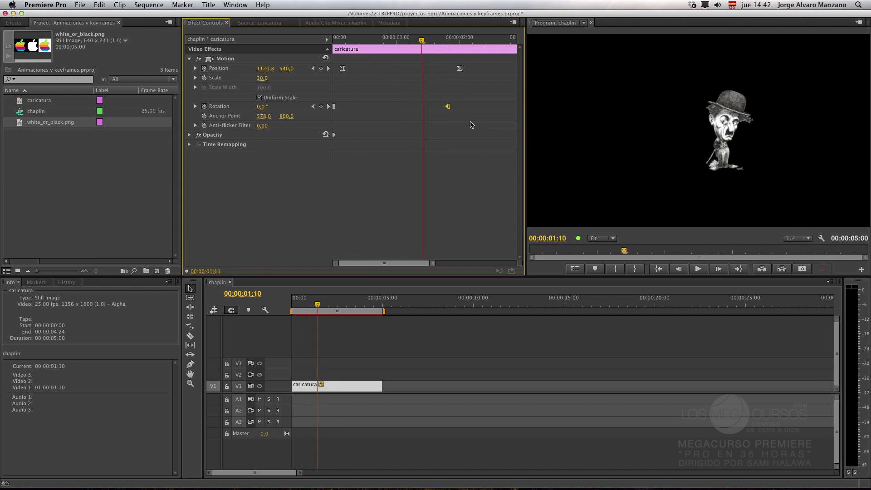
drag(448, 107, 443, 107)
key(space)
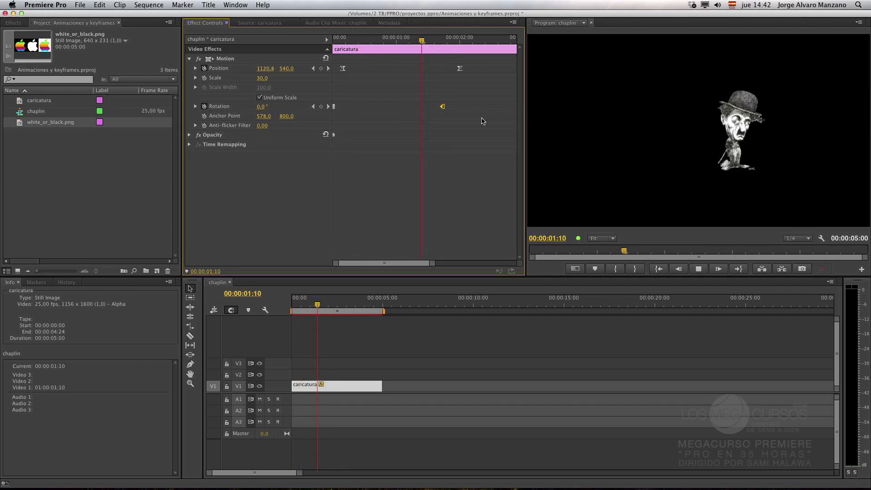
key(space)
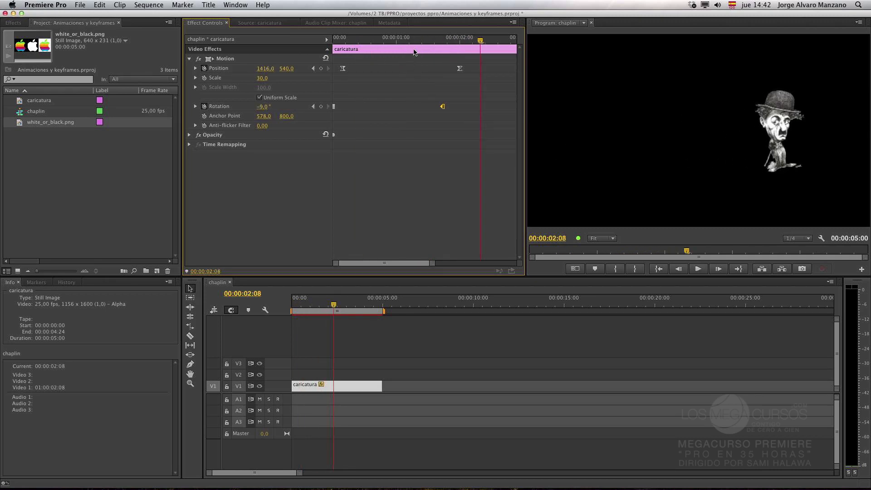
drag(406, 42, 310, 56)
key(space)
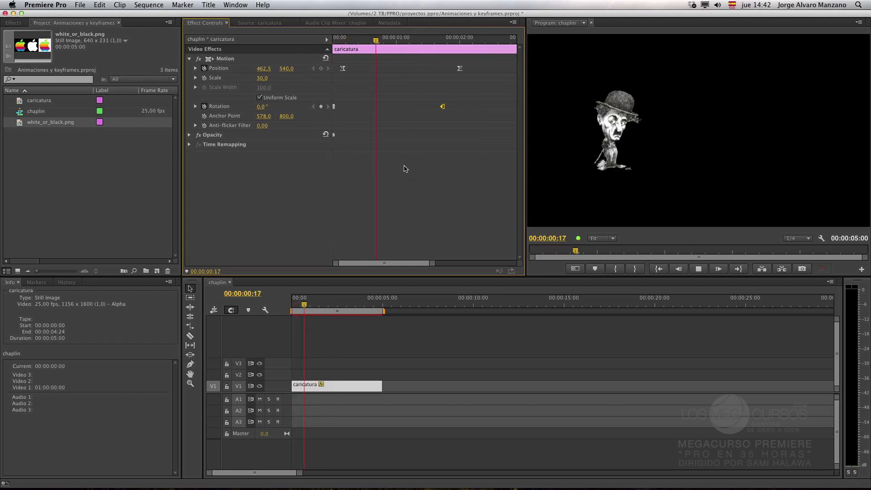
key(super+s)
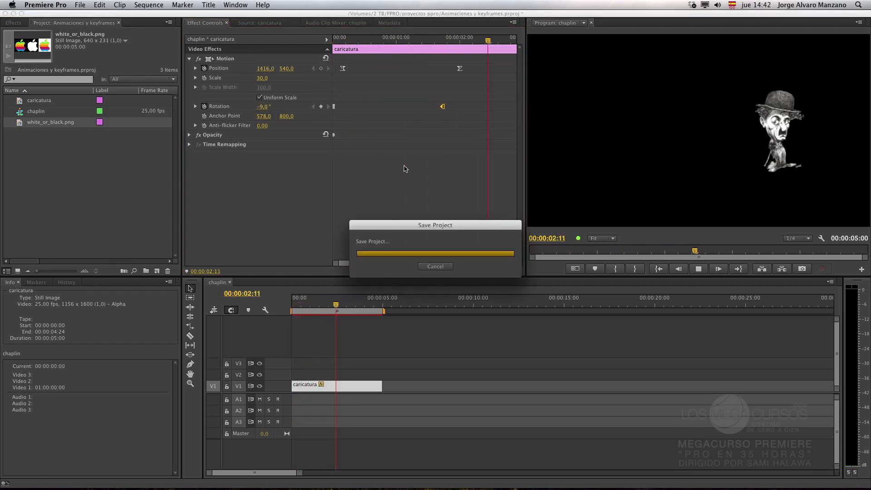
Shift the -9° Rotation keyframe slightly earlier once more and play the clip from 00:00:00:00.
drag(442, 107, 438, 108)
drag(352, 40, 305, 52)
key(space)
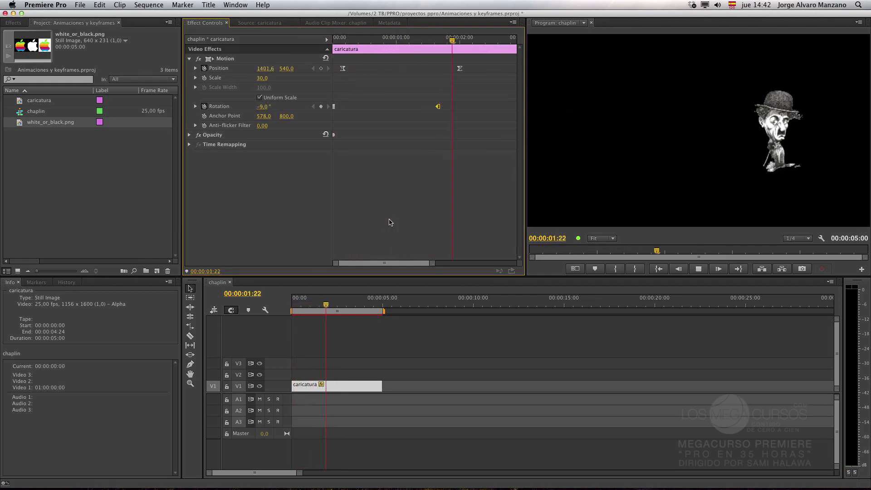
key(space)
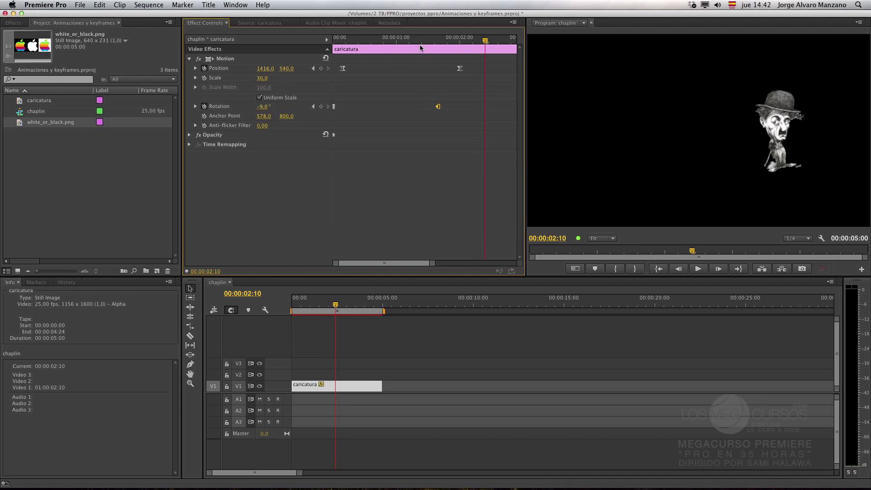
click(261, 50)
key(Home)
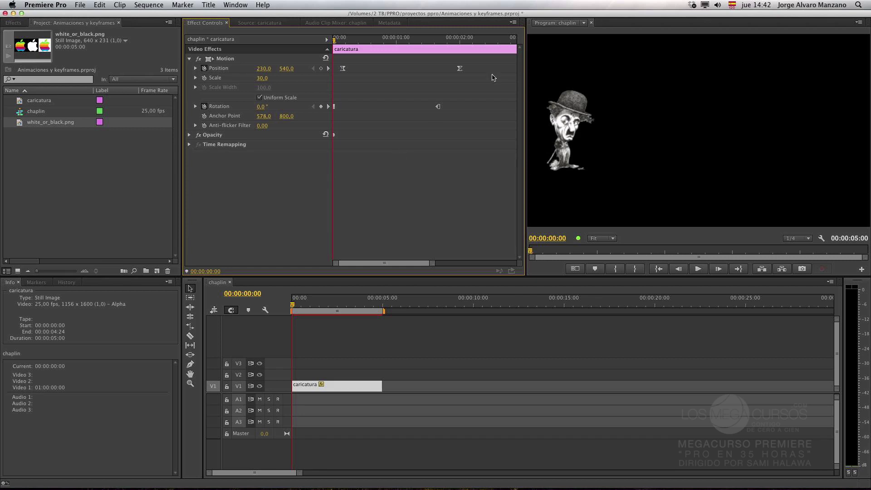
Remove both Rotation keyframes, switch off the Rotation animation, and reset Rotation to 0°.
drag(458, 130, 318, 103)
key(Delete)
click(204, 107)
click(270, 106)
text(0)
key(Return)
Apply Linear temporal interpolation to both Position keyframes together.
drag(474, 81, 343, 60)
right_click(343, 69)
mouse_move(380, 145)
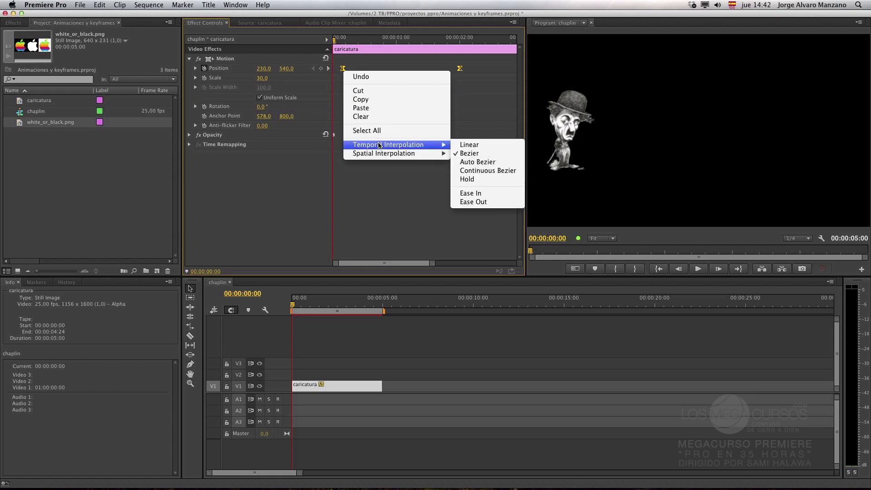
click(465, 145)
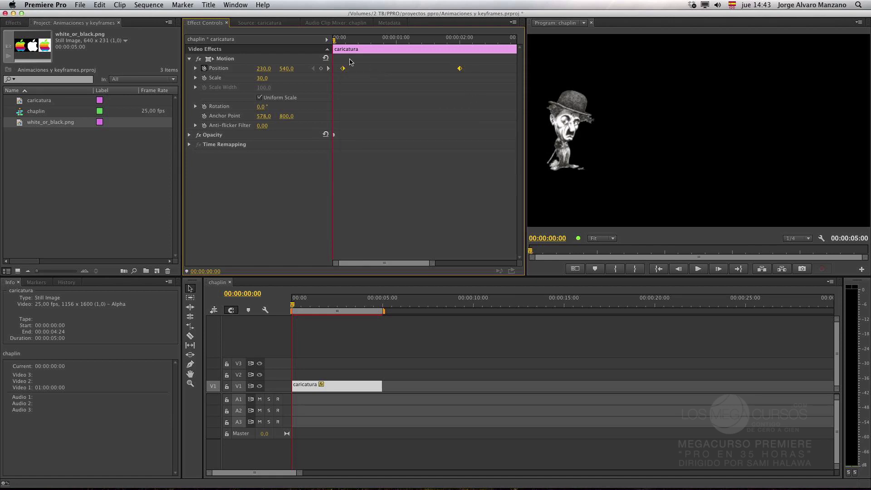
Move the playhead to 00:00:01:09 and display the Motion effect's path on the preview.
drag(341, 46, 420, 50)
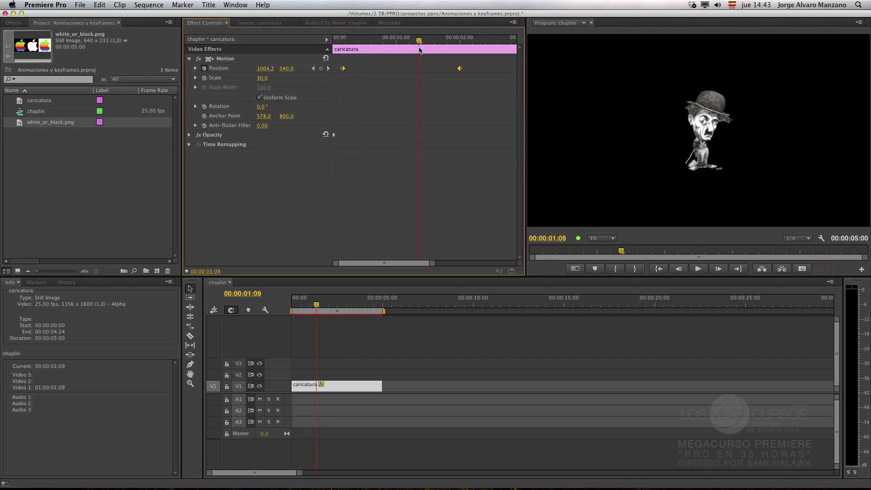
click(224, 59)
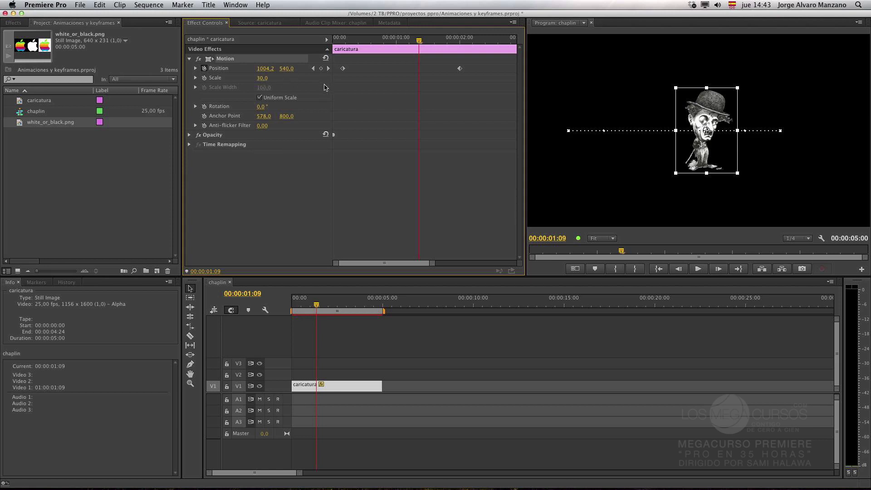
Reduce the caricature's Scale to 9 and play the clip from 00:00:00:00 to just past the last Position keyframe.
mouse_move(262, 78)
mouse_down()
mouse_move(251, 78)
mouse_move(274, 79)
mouse_up()
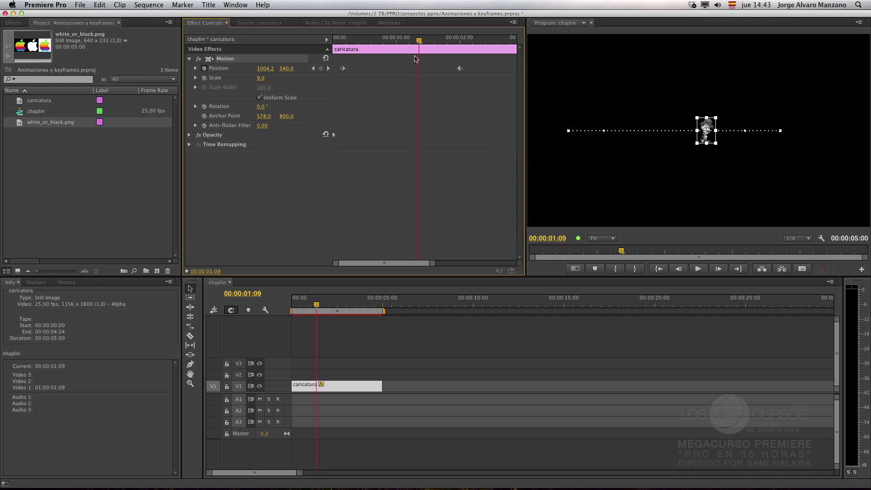
click(358, 53)
drag(358, 42, 332, 48)
click(220, 59)
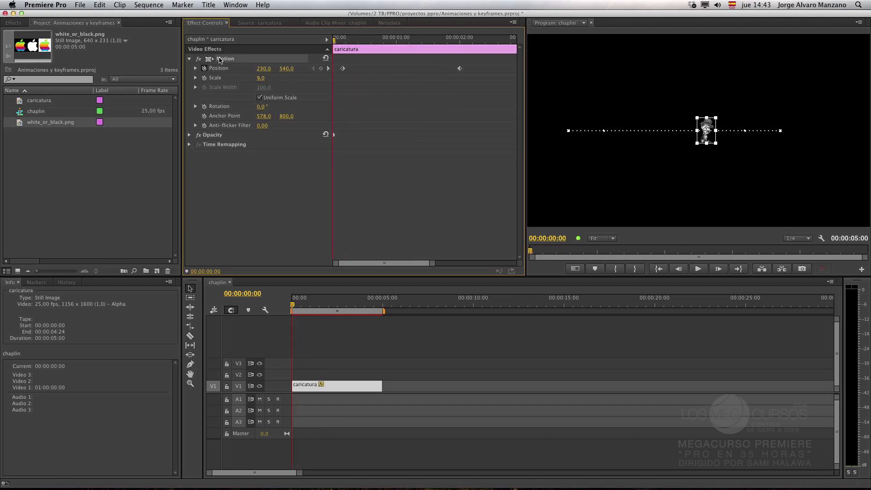
key(space)
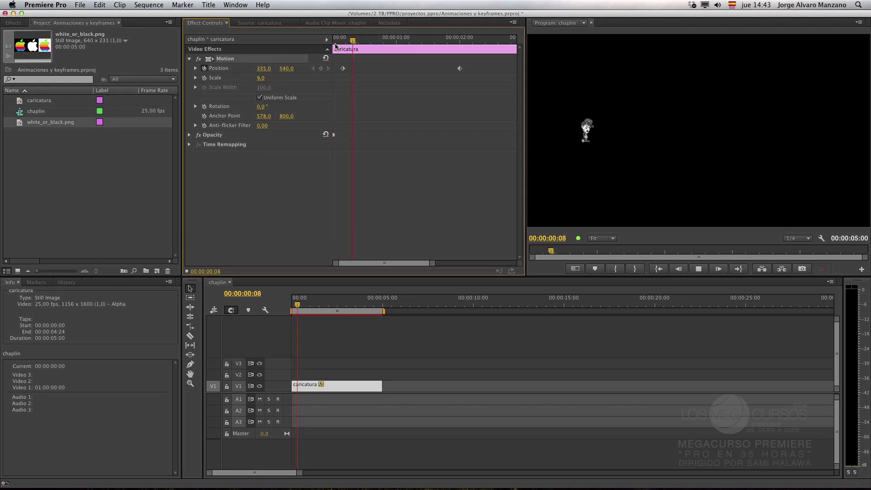
key(space)
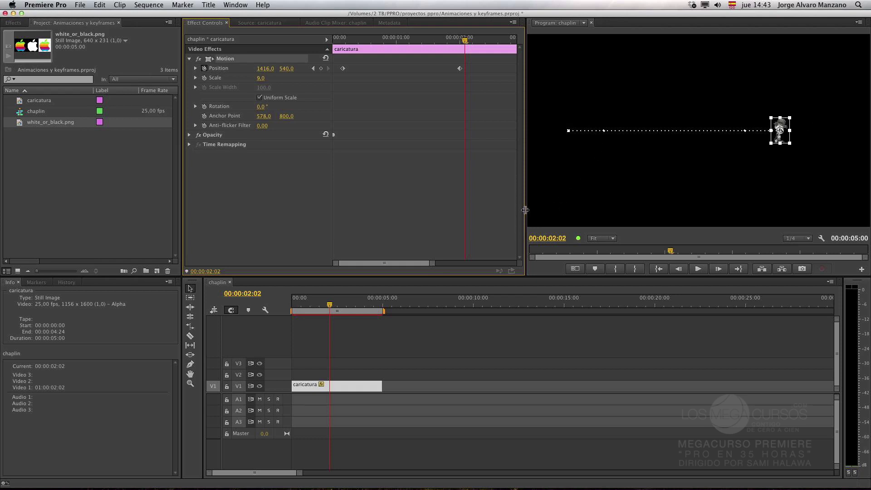
Enlarge the Program preview by narrowing the Effect Controls area beside it.
drag(525, 211, 492, 211)
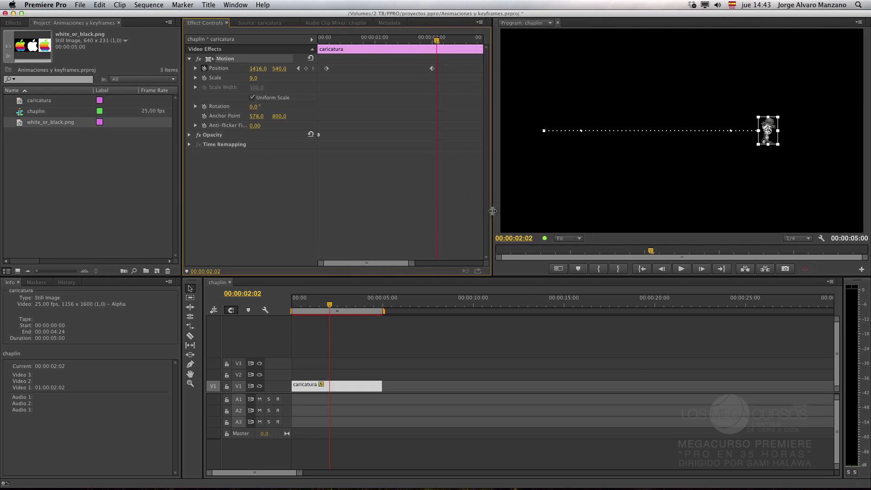
key(super+z)
key(super+shift+z)
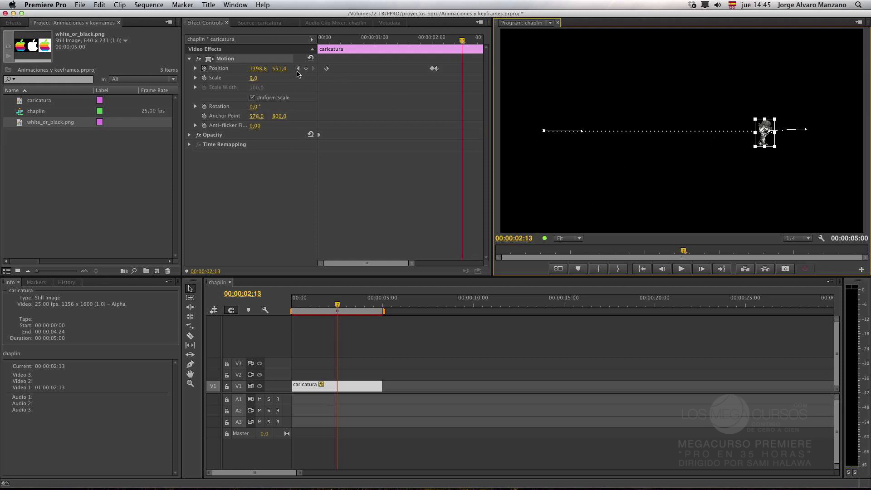
Delete the second of the three Position keyframes and redisplay the Motion effect's path on the preview.
click(326, 68)
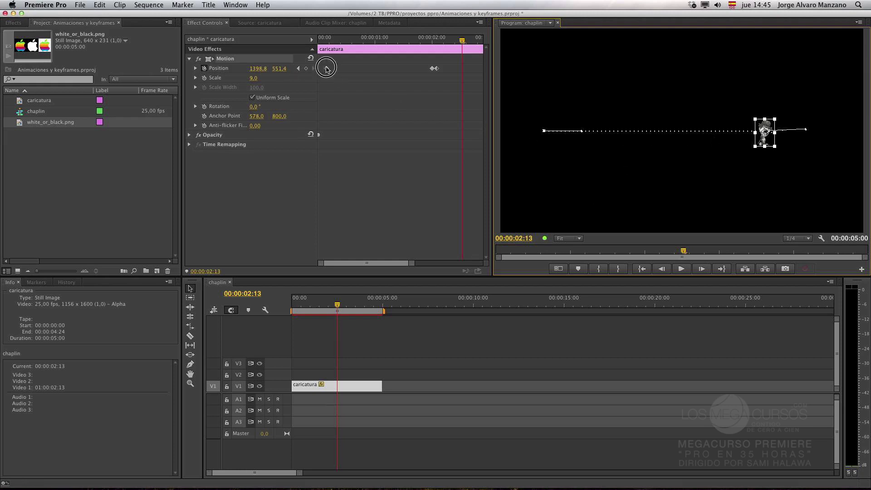
click(434, 69)
key(Delete)
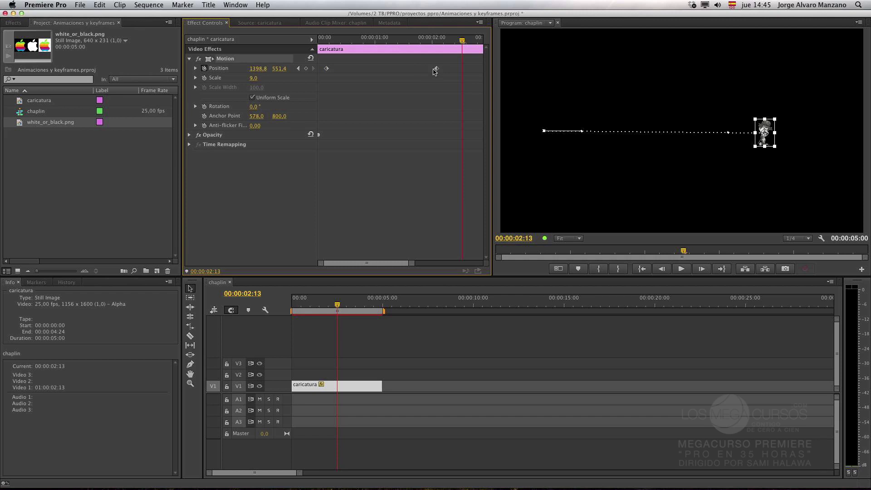
click(647, 134)
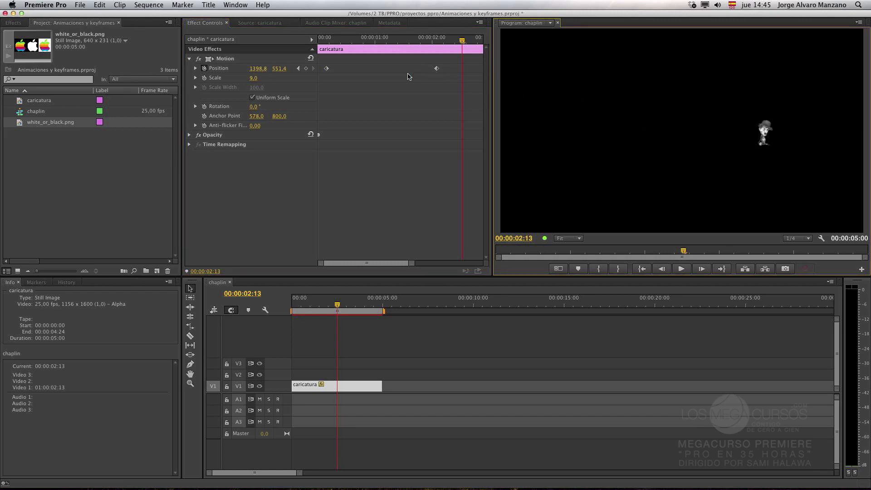
click(225, 59)
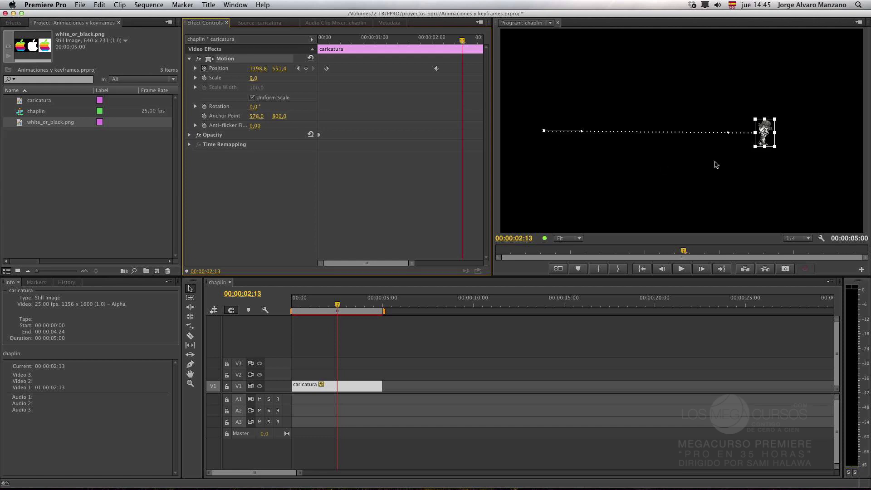
Curve the motion path by pulling the start point's handle downward and the end point's handle upward.
click(582, 132)
drag(582, 132, 581, 155)
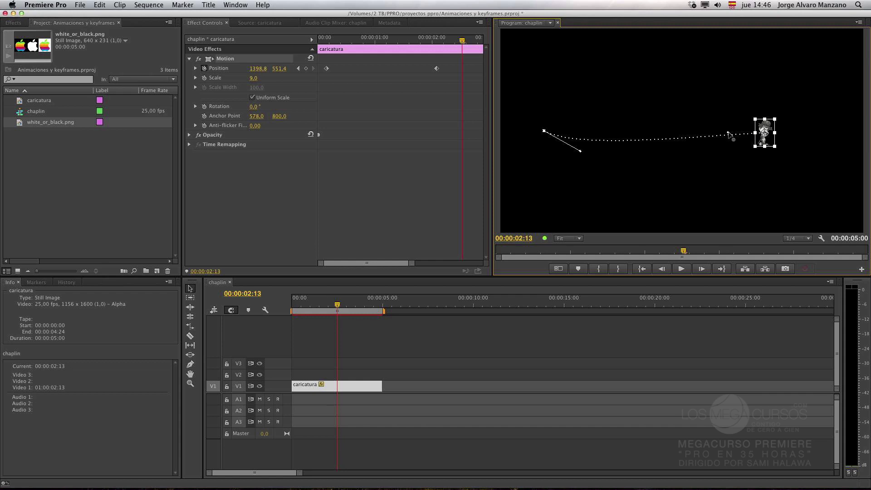
drag(581, 152, 580, 154)
click(728, 133)
drag(729, 133, 731, 117)
Convert the motion path's start point to a corner point and lower the end point to about 1377.6, 650.4.
click(545, 132)
super+click(545, 131)
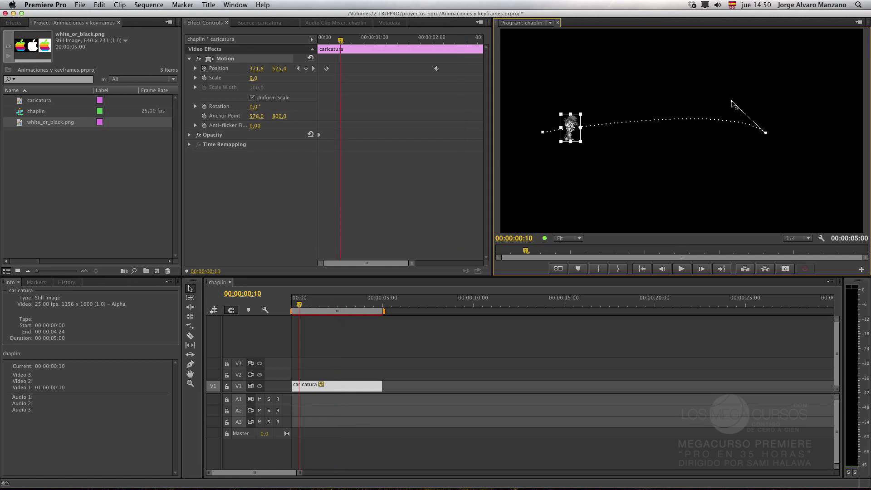
click(766, 133)
drag(657, 123, 666, 121)
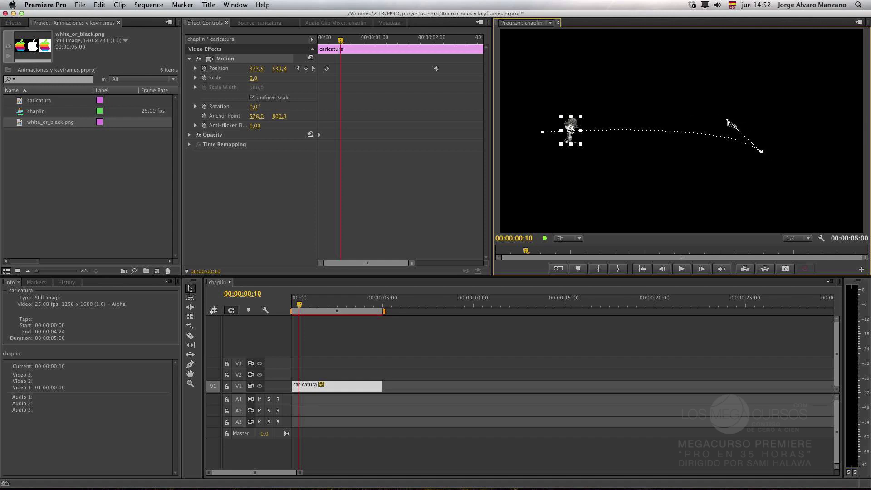
click(767, 161)
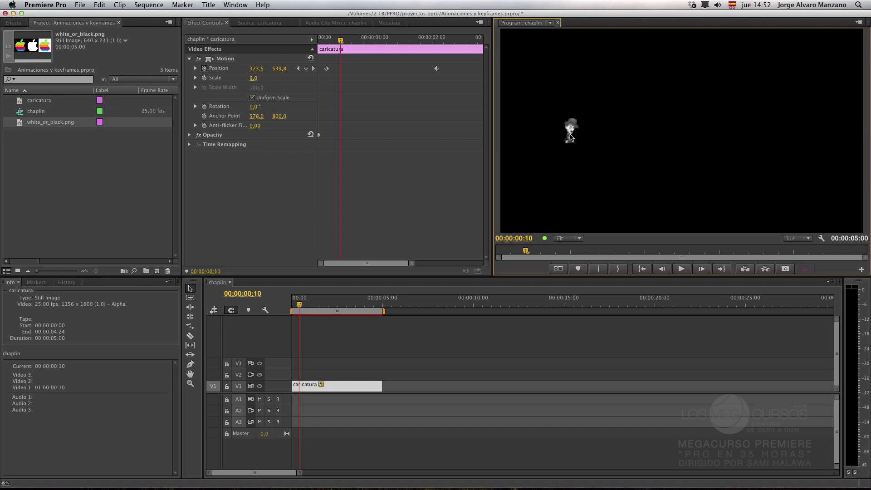
Select the Motion effect and apply Bezier temporal interpolation to the first Position keyframe.
click(225, 59)
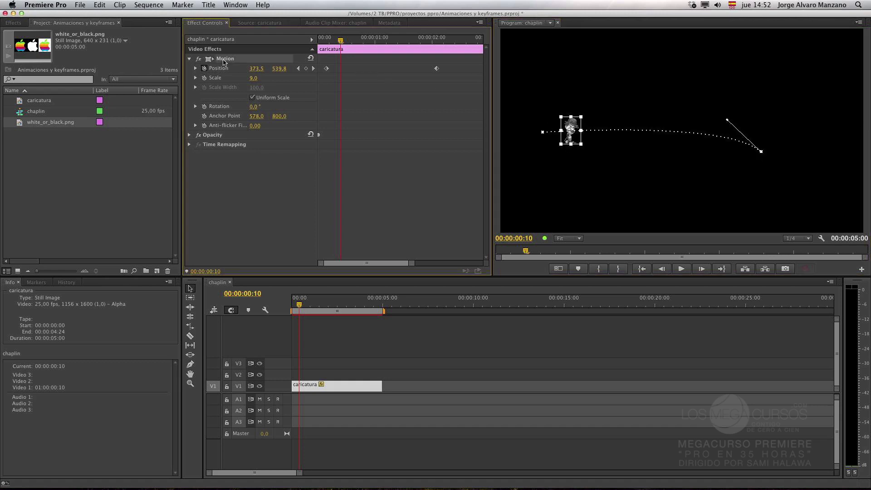
right_click(326, 68)
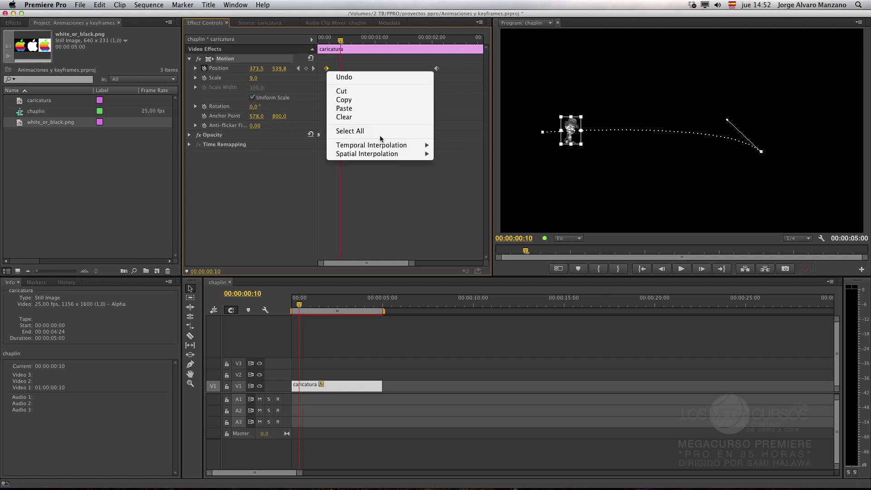
click(472, 155)
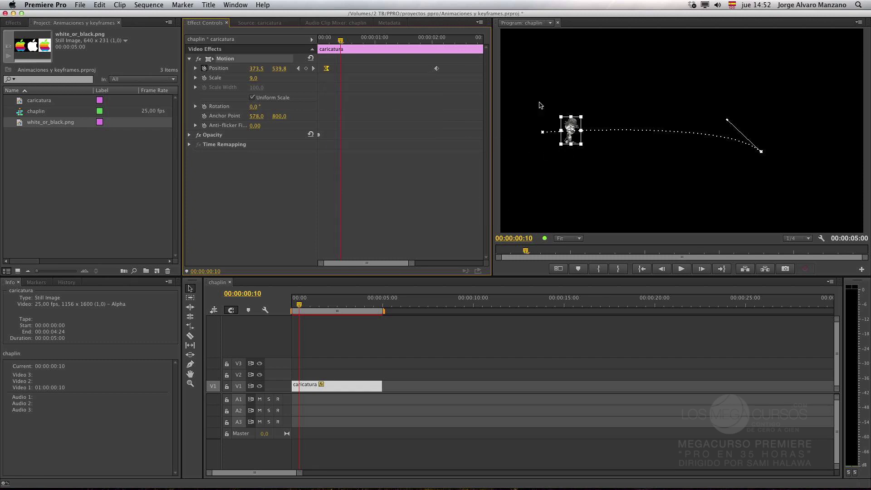
Move the playhead to 00:00:02:02 and apply Bezier temporal interpolation to the last Position keyframe.
drag(341, 41, 437, 43)
click(436, 68)
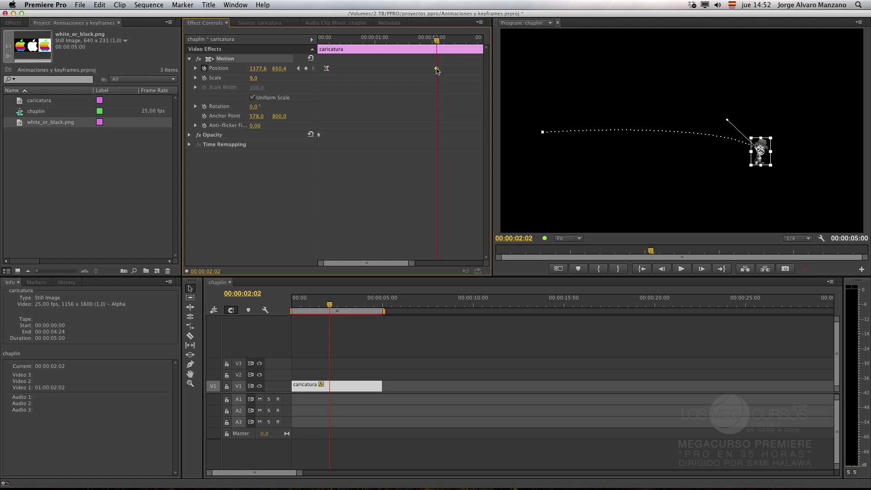
right_click(437, 69)
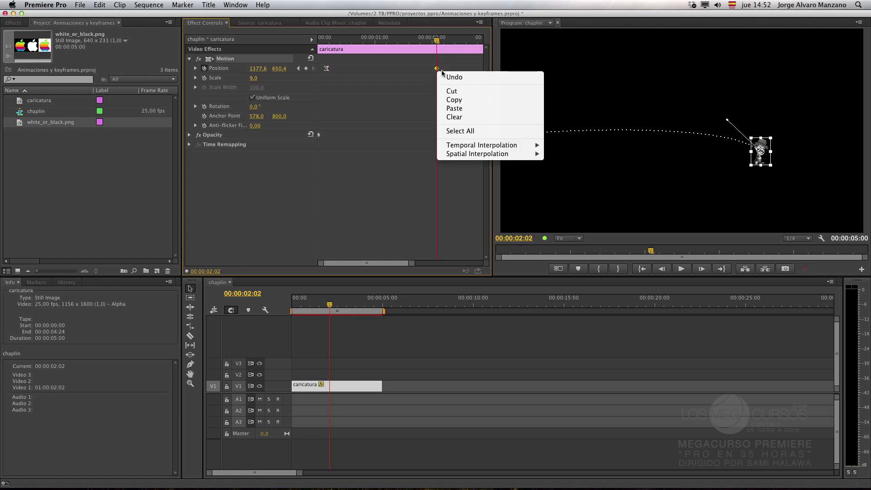
mouse_move(501, 152)
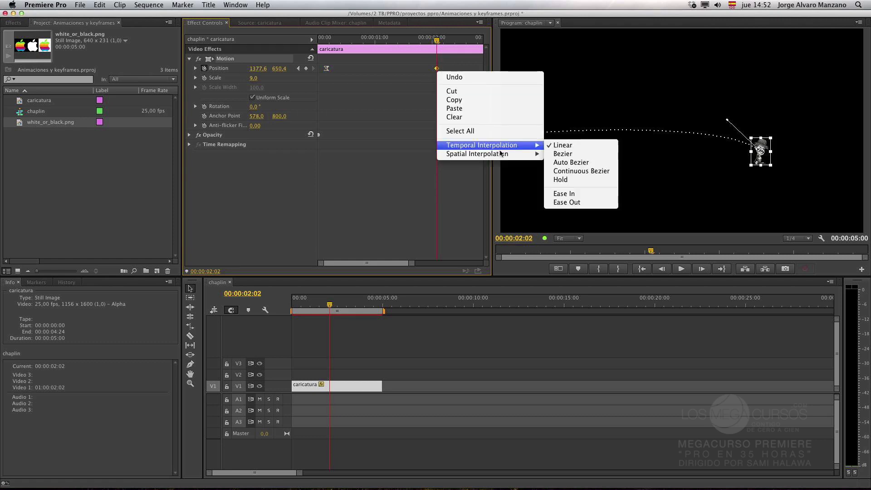
click(564, 155)
click(594, 129)
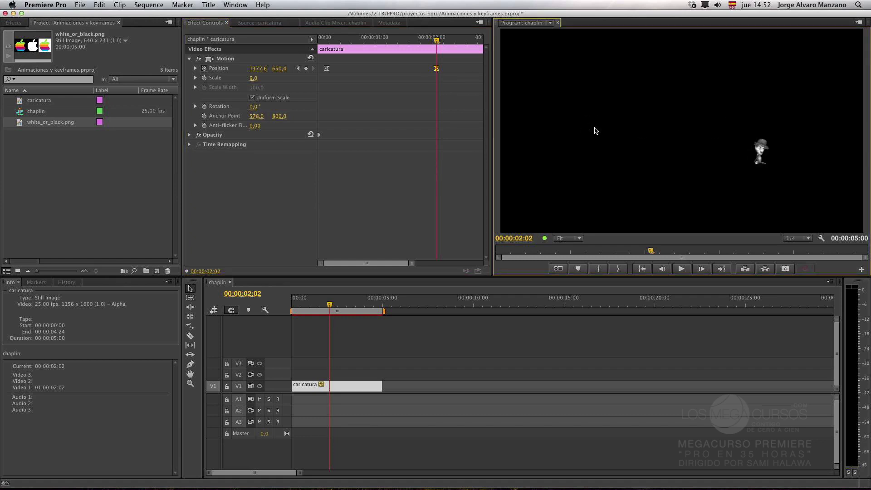
Shift the caricature's end position to about 1368, 650.4 and pull the end keyframe's Bezier handle downward to curve the motion path.
drag(760, 154, 757, 154)
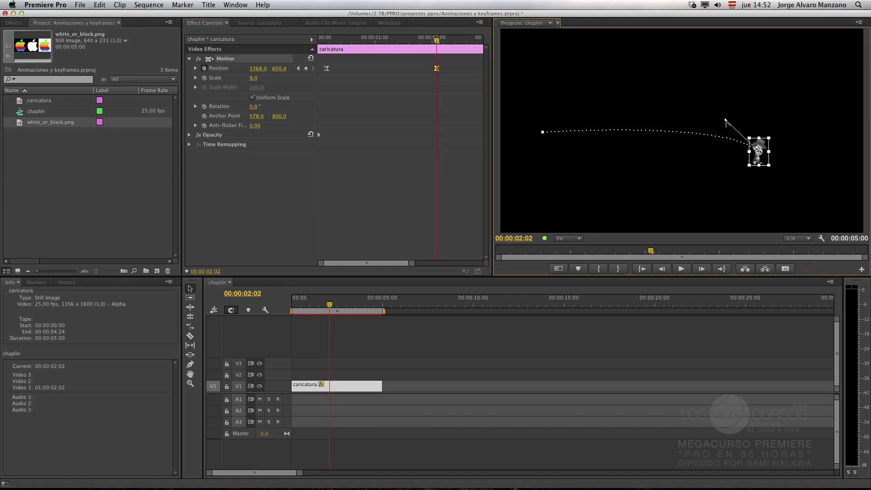
drag(725, 120, 711, 190)
click(600, 151)
Add a Position keyframe for the caricature at 00:00:01:04 and set its scale to 6.0.
click(384, 40)
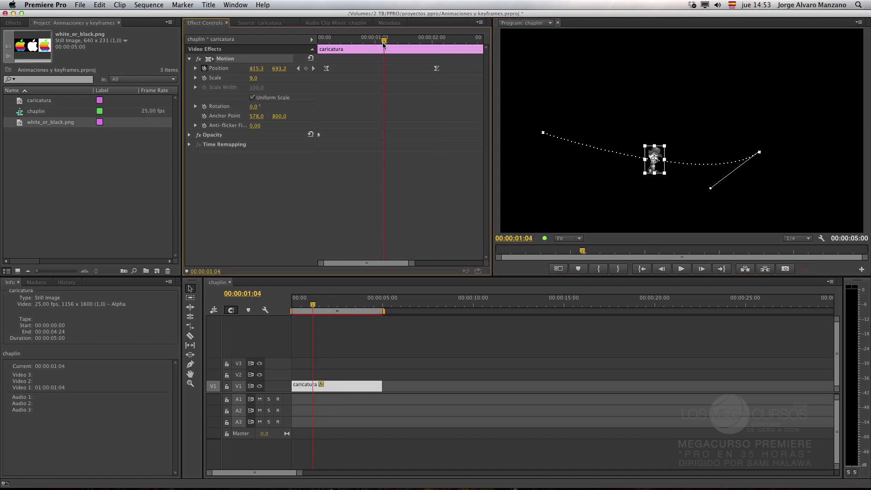
click(307, 75)
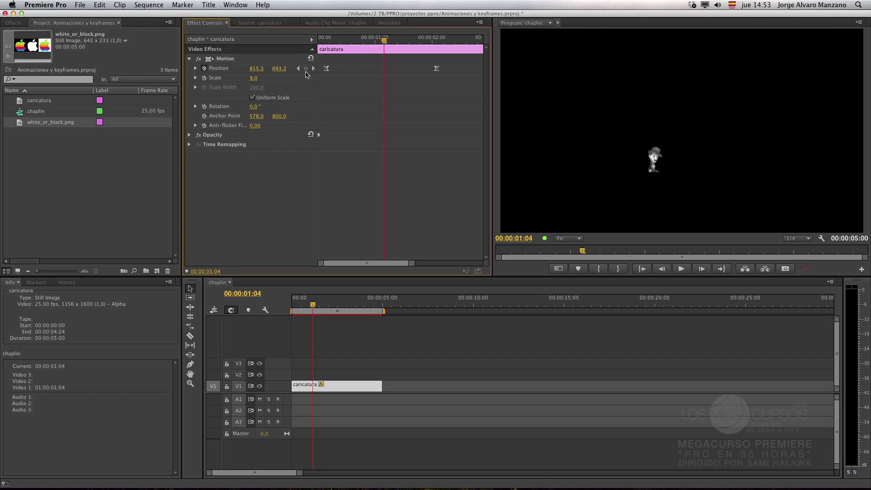
click(307, 70)
click(226, 59)
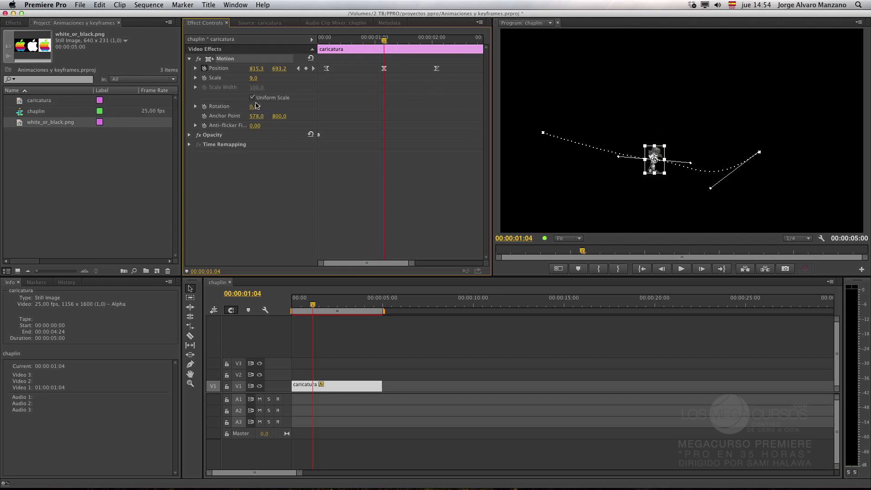
drag(253, 79, 253, 79)
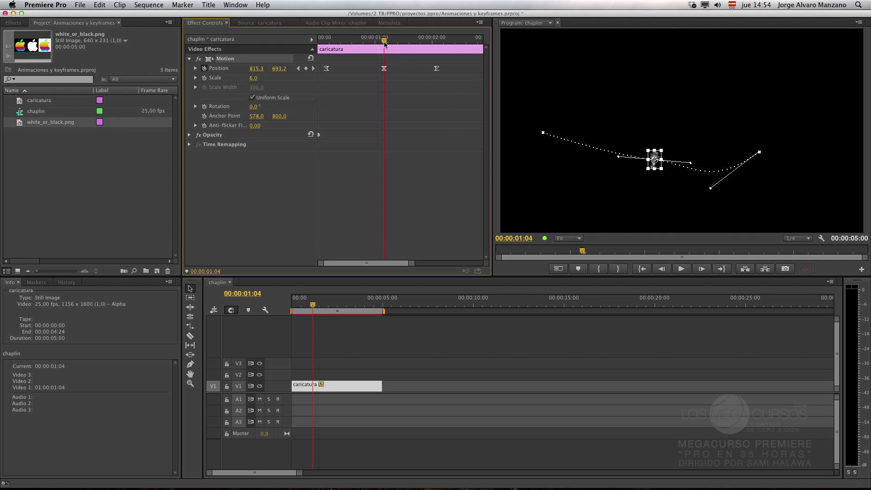
Go to 00:00:00:21 and raise the middle keyframe's forward Bezier handle to give the motion path a wave shape.
drag(385, 44, 366, 43)
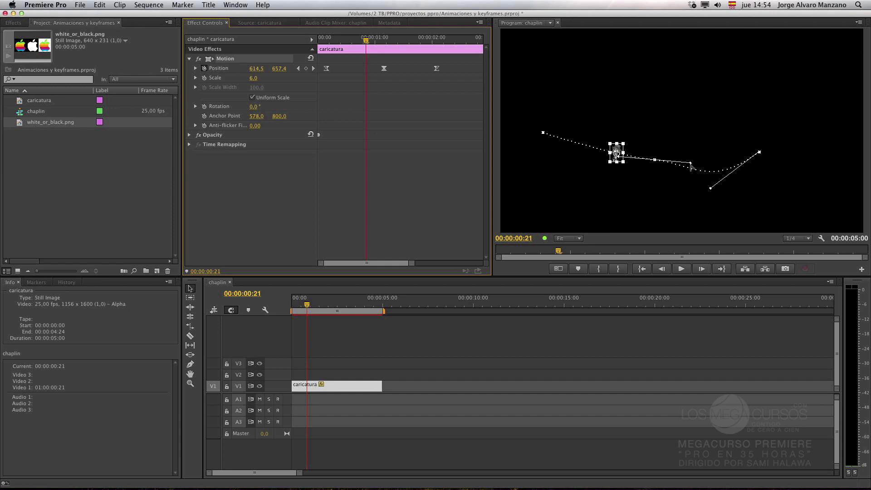
drag(693, 166, 689, 146)
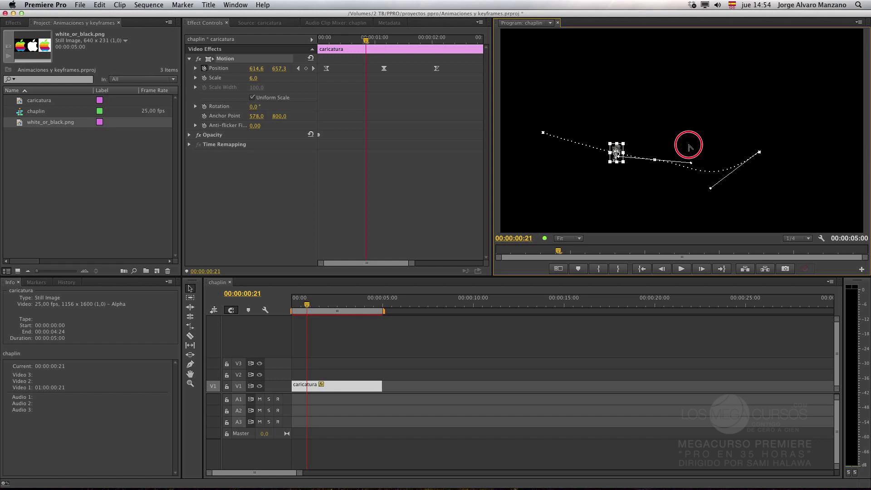
drag(689, 146, 690, 146)
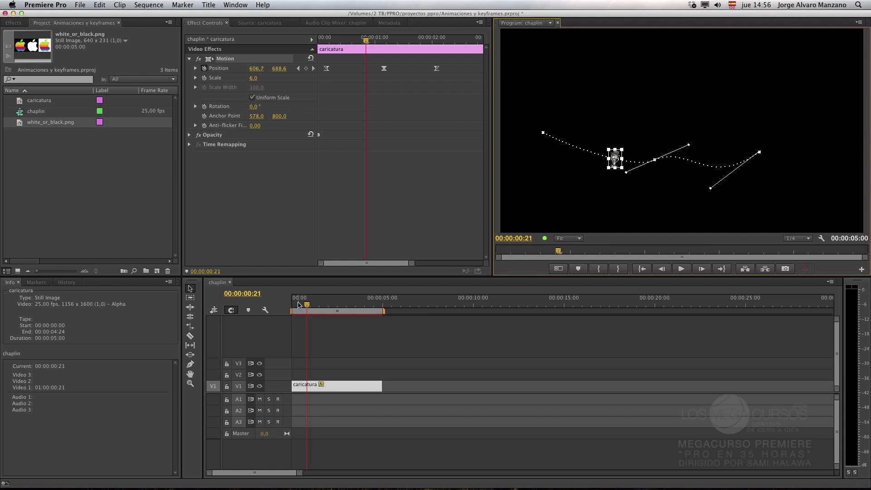
Play the caricature animation from the sequence start, return to the first frame and collapse the Motion settings.
drag(303, 307, 273, 312)
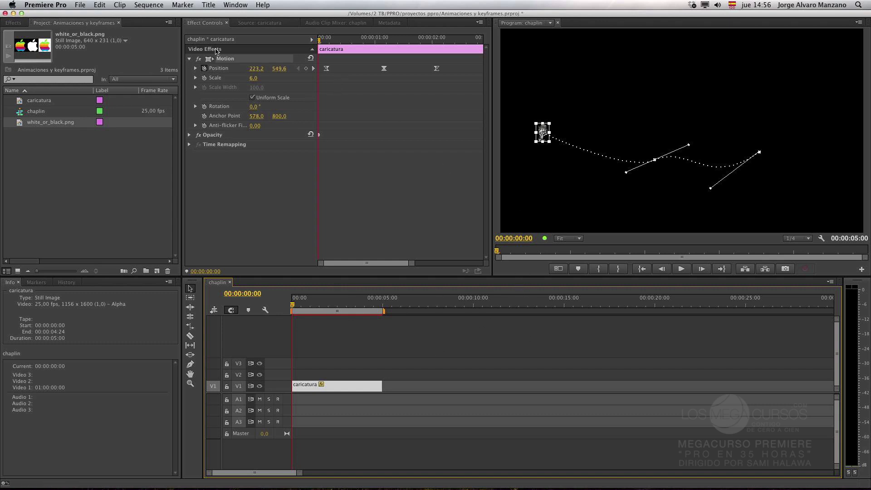
click(225, 61)
click(226, 62)
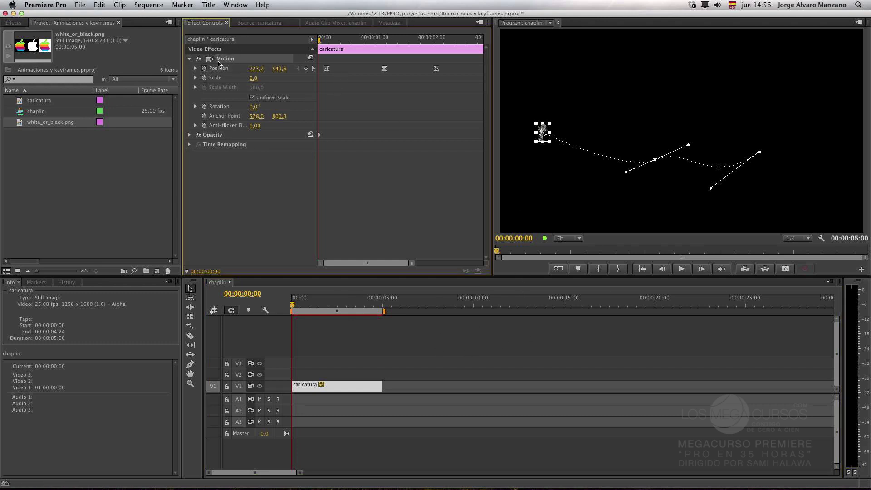
click(255, 196)
key(space)
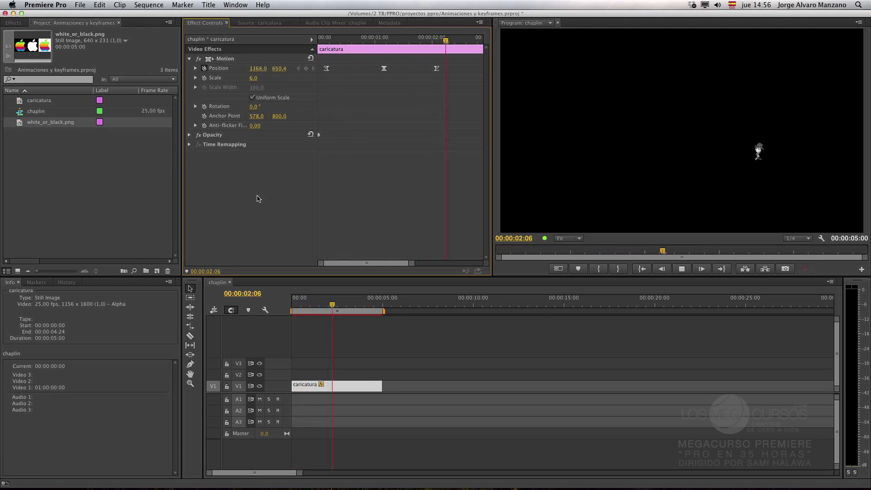
click(228, 60)
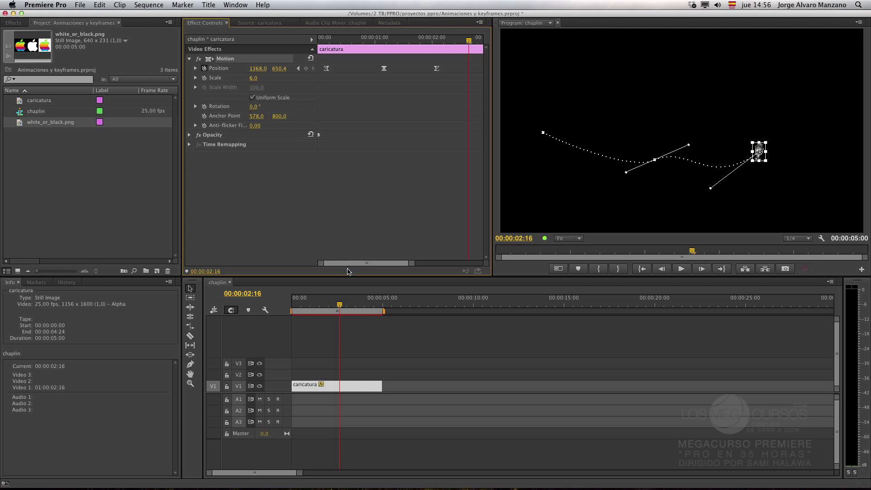
drag(338, 303, 244, 319)
click(231, 220)
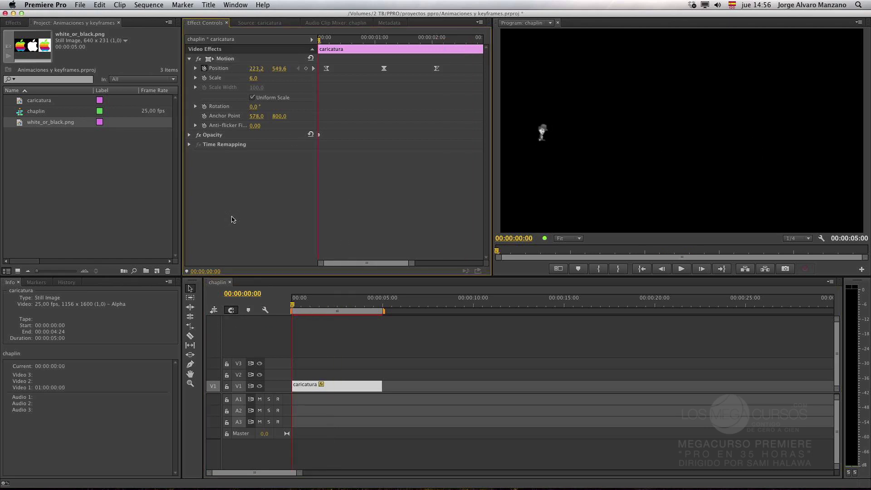
click(189, 60)
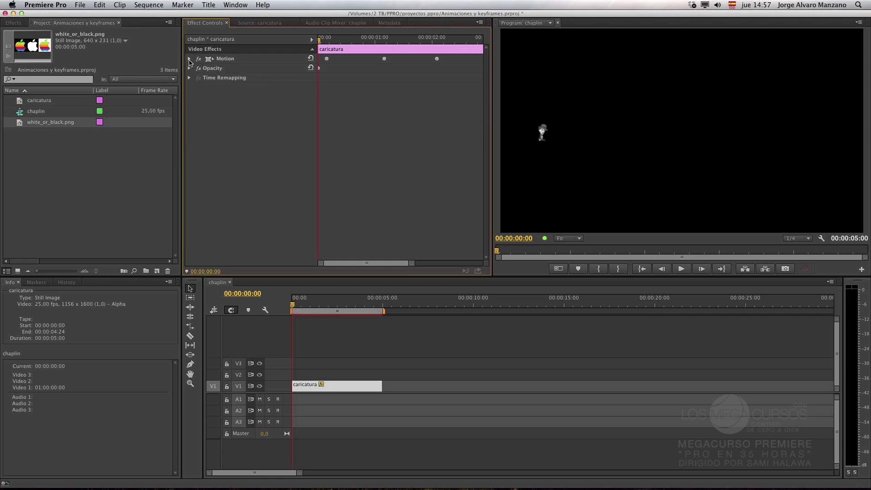
Import el hombre perfecto_el baile.mov from the PERFECTOS folder inside 01_Hombre perfecto into the project.
click(112, 206)
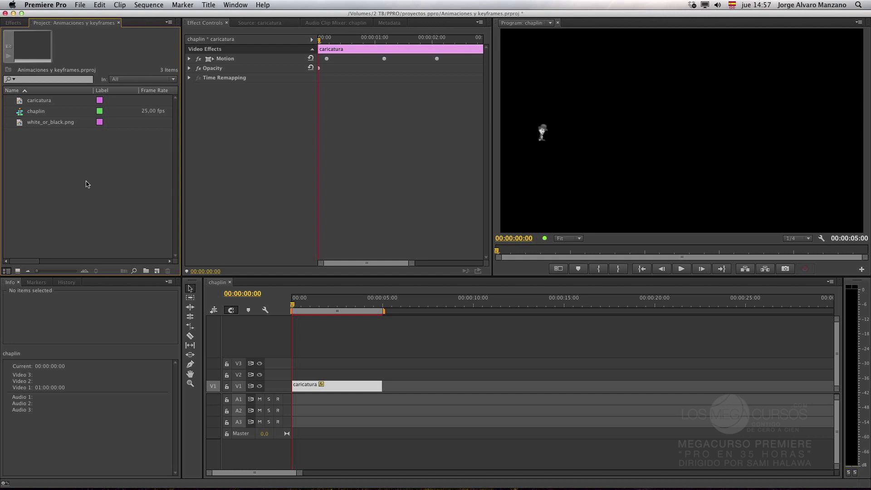
right_click(87, 185)
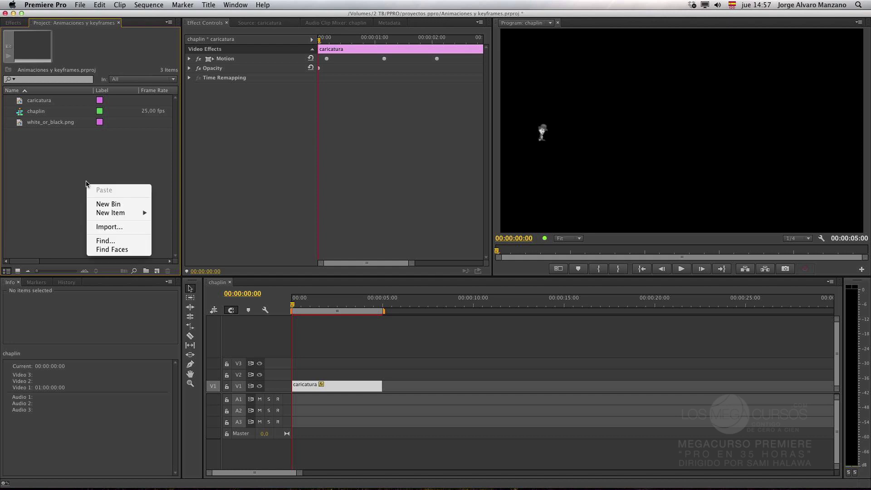
click(126, 227)
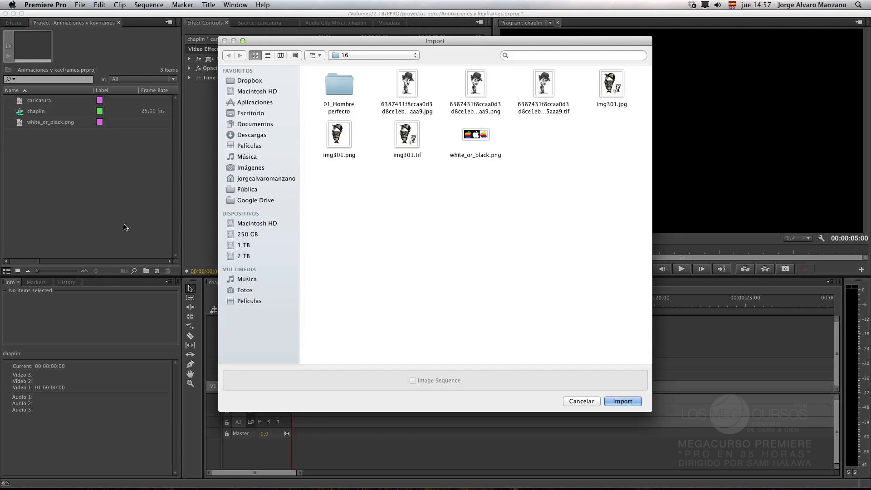
double_click(344, 79)
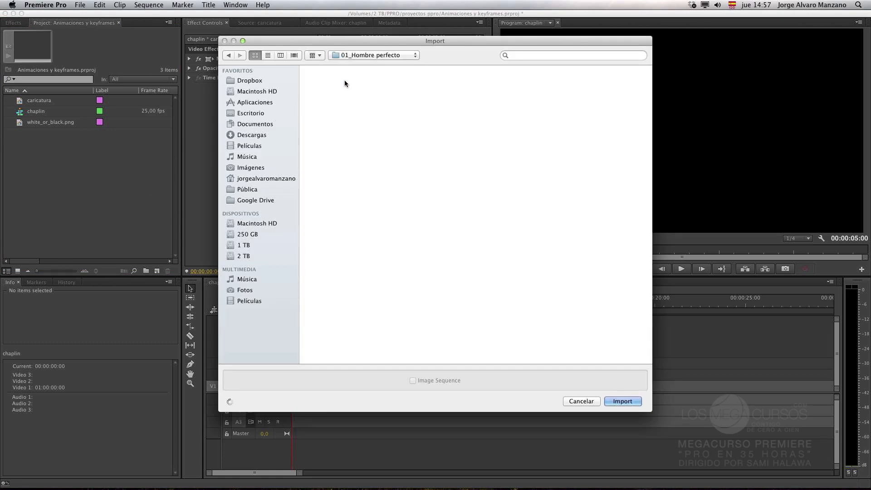
double_click(343, 85)
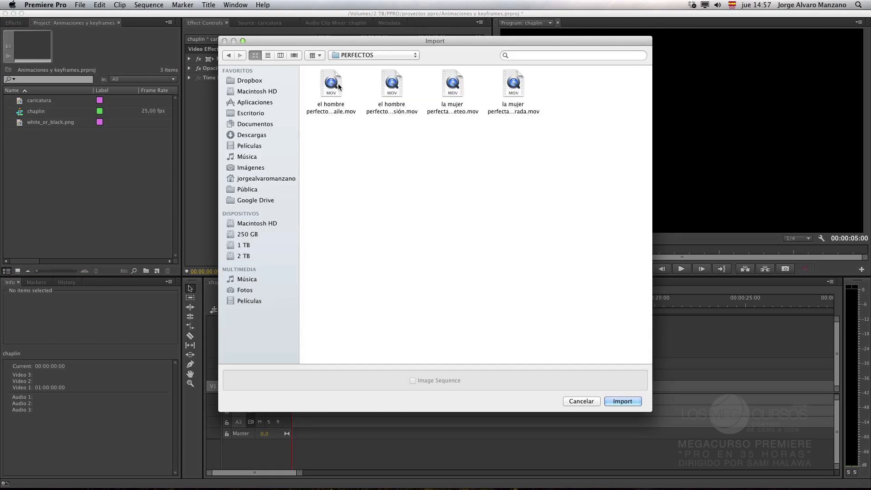
click(337, 89)
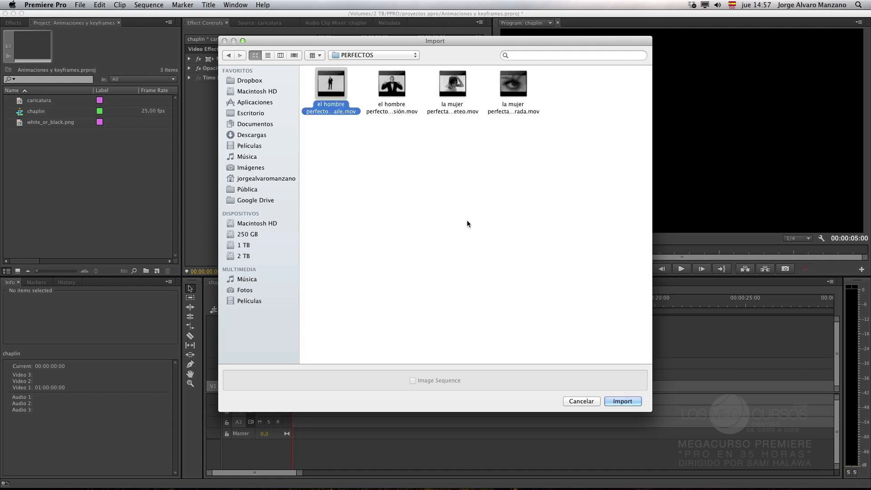
click(626, 406)
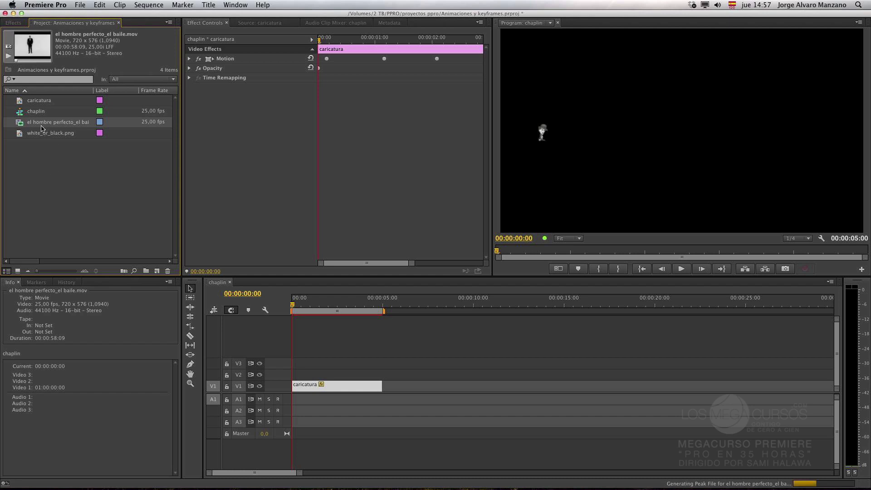
Create a new sequence from the el hombre perfecto_el baile.mov clip and close the chaplin sequence.
right_click(42, 126)
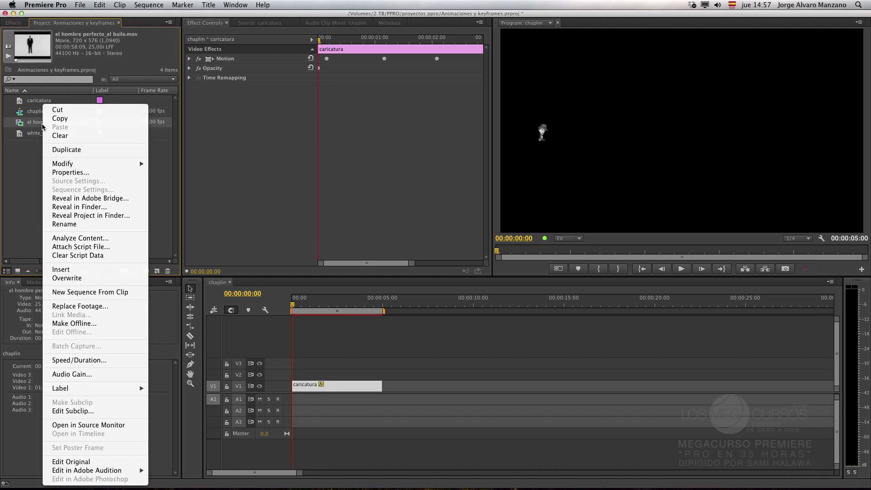
click(92, 294)
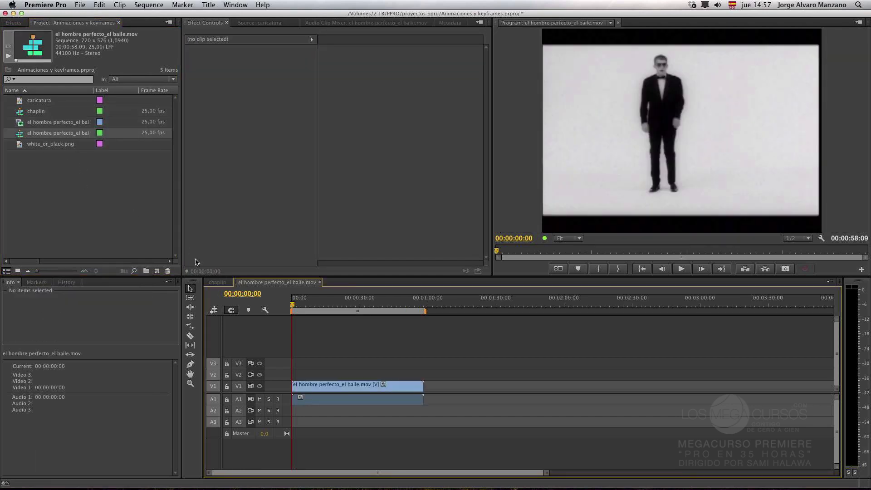
click(217, 282)
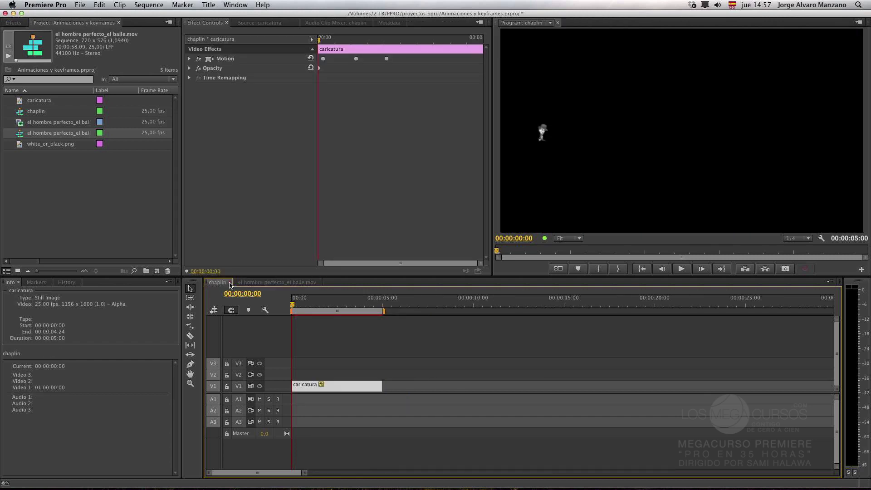
click(230, 284)
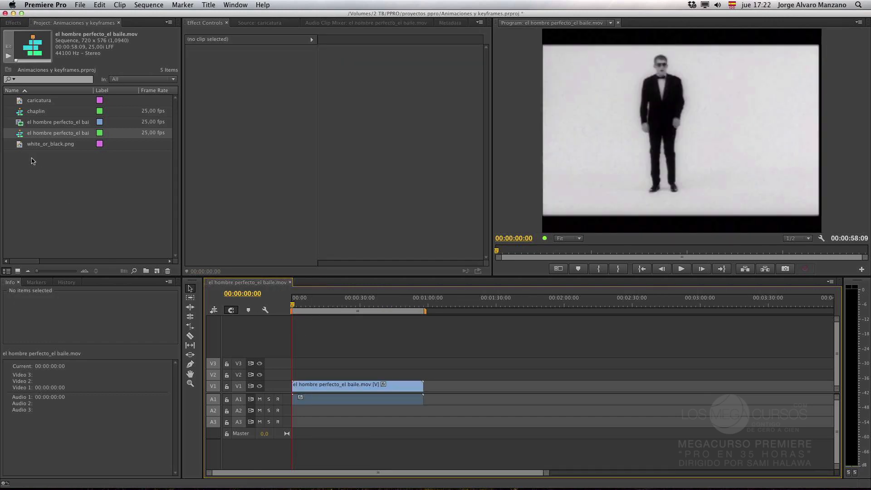
Group white_or_black.png, chaplin and caricatura into a new bin named "animación".
click(64, 157)
click(49, 145)
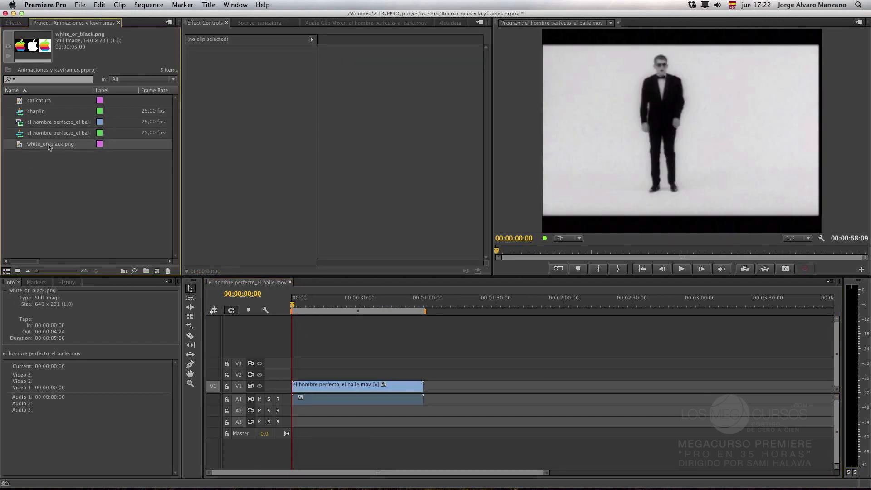
super+click(38, 112)
super+click(37, 100)
drag(36, 101, 145, 269)
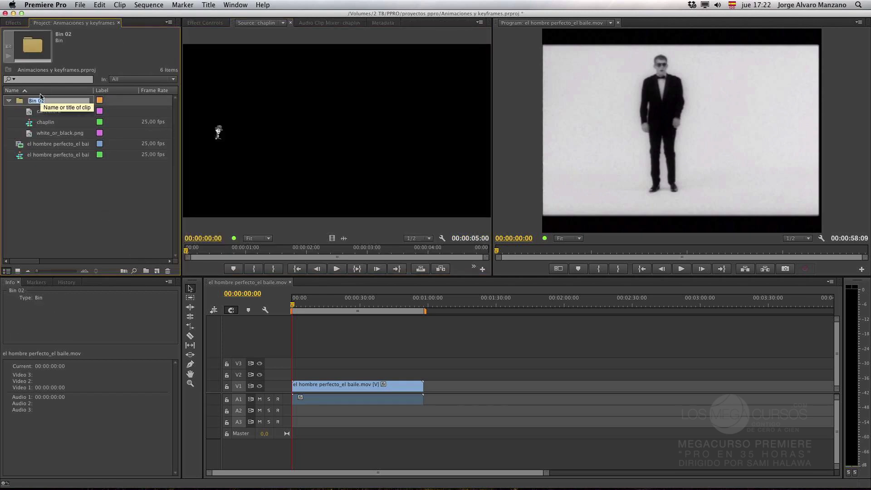
text(animación)
key(Return)
key(super+s)
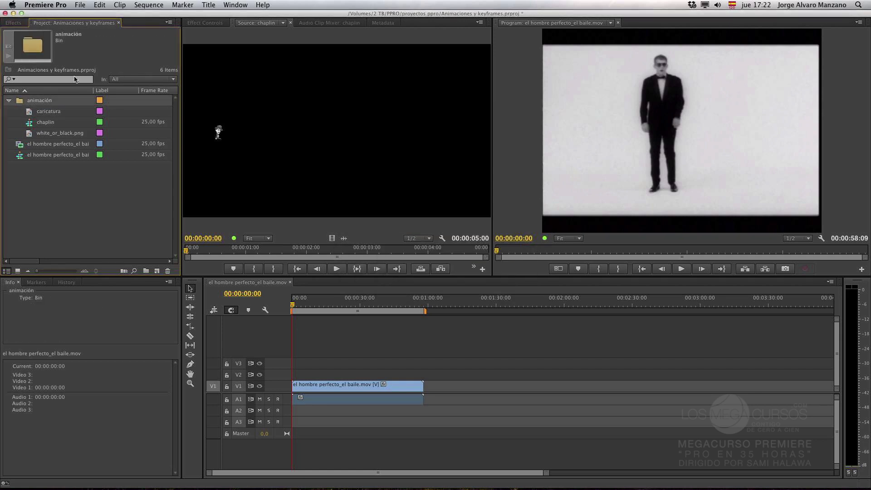
Rename the bin to "animacion" without the accent and collapse it.
click(61, 99)
click(50, 101)
click(50, 104)
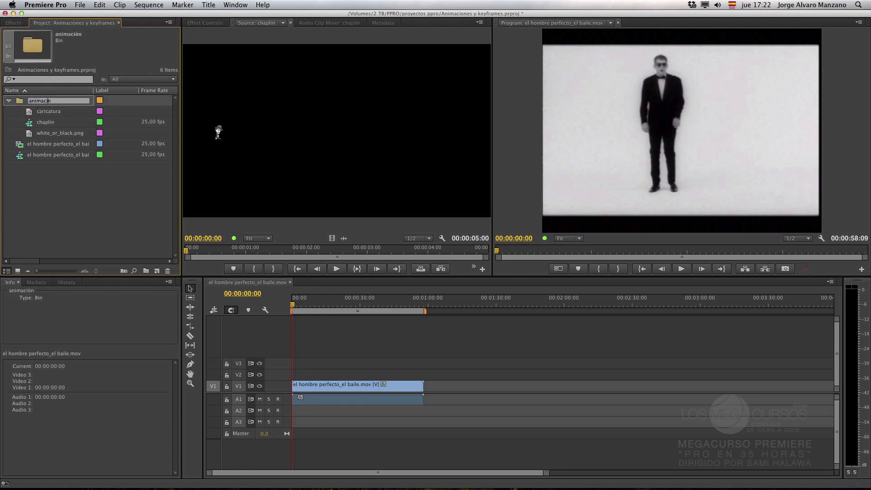
text(animacion)
key(Return)
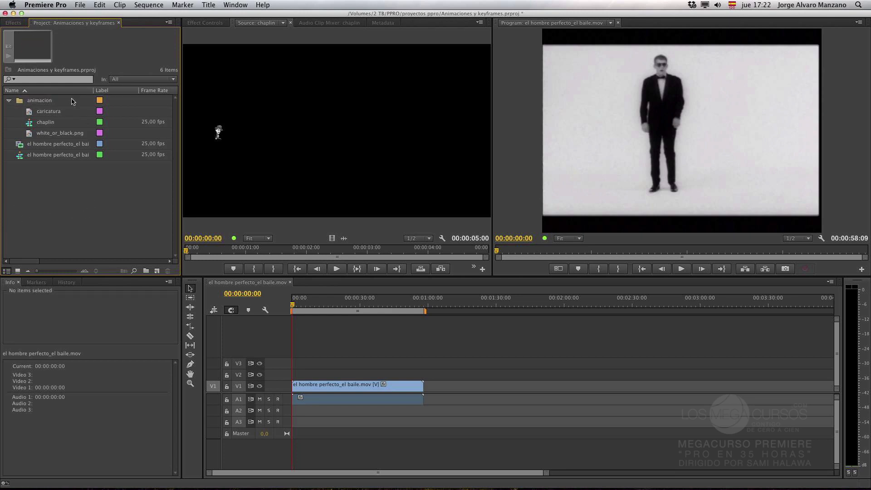
click(9, 100)
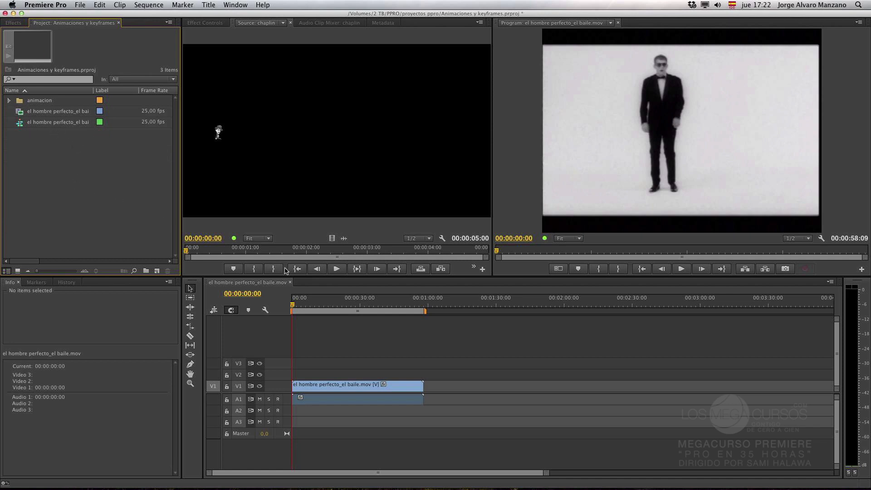
Open the el hombre perfecto_el baile.mov clip in the source viewer and preview it from the start and from 00:00:19:16.
double_click(47, 115)
click(337, 269)
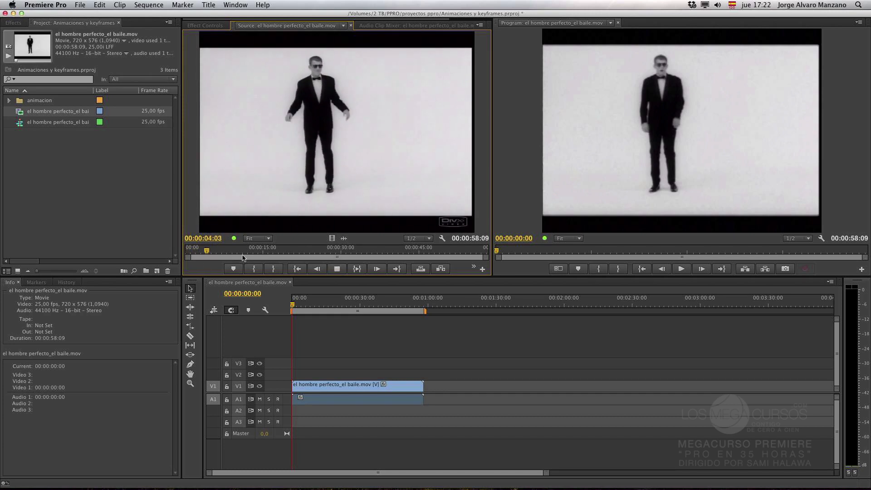
click(287, 251)
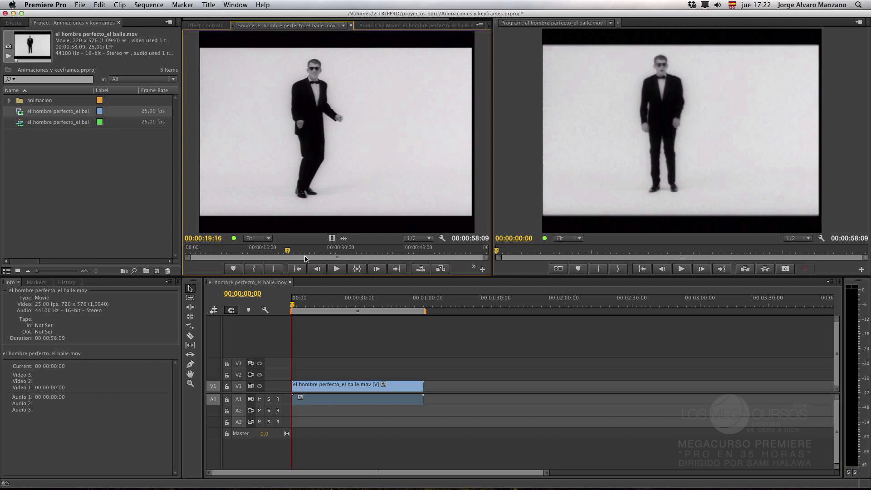
click(332, 269)
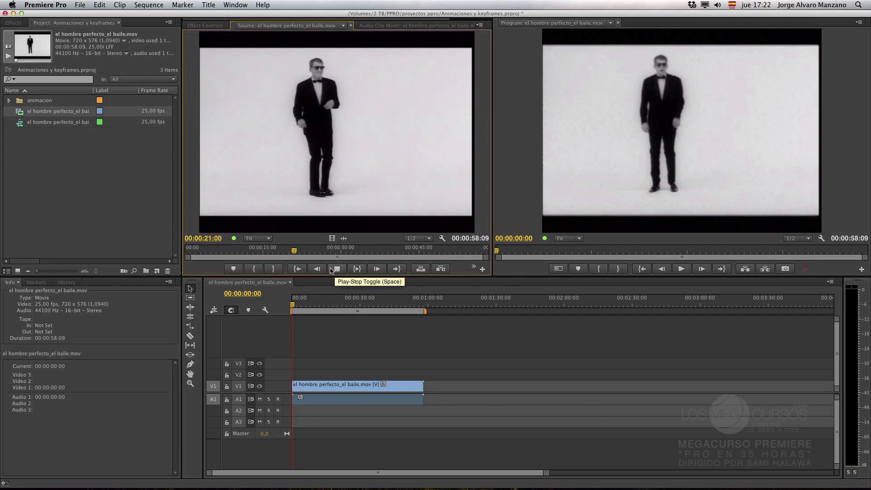
click(331, 269)
click(290, 401)
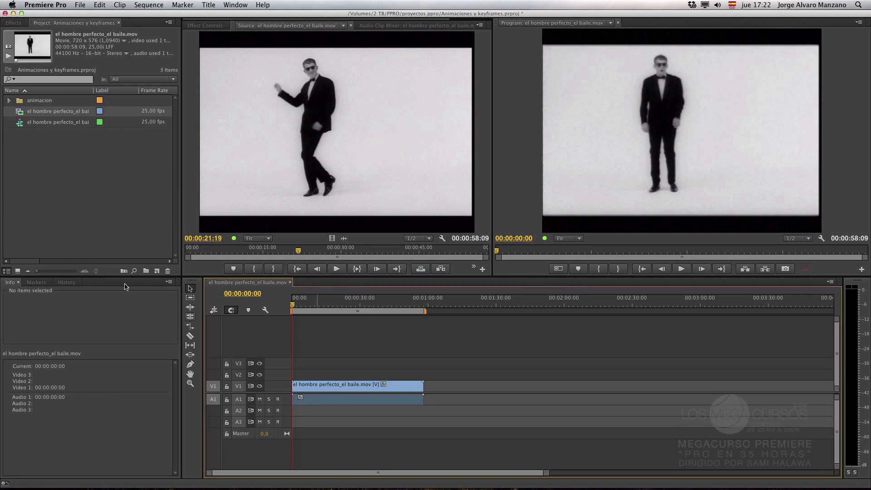
click(40, 150)
right_click(26, 147)
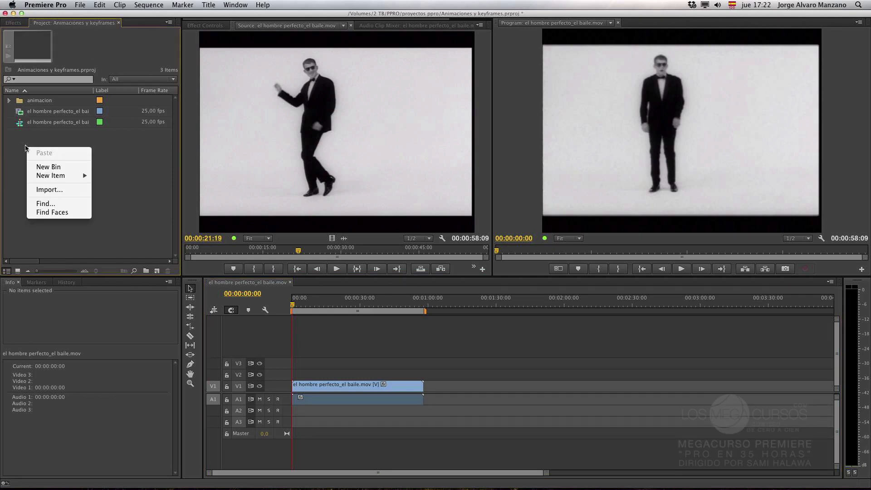
click(49, 189)
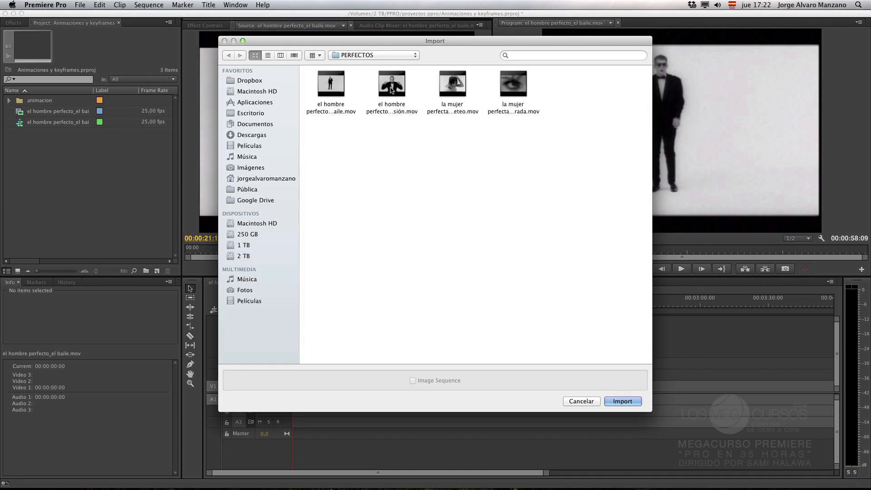
click(358, 55)
click(373, 75)
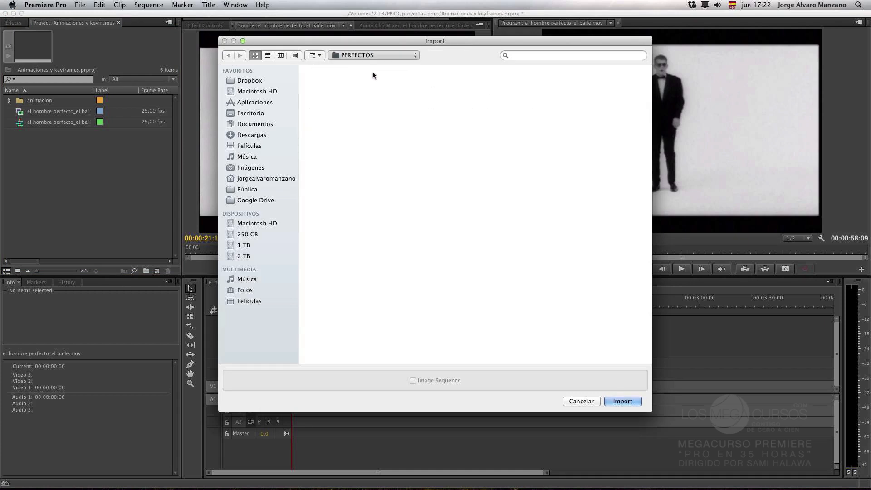
click(390, 99)
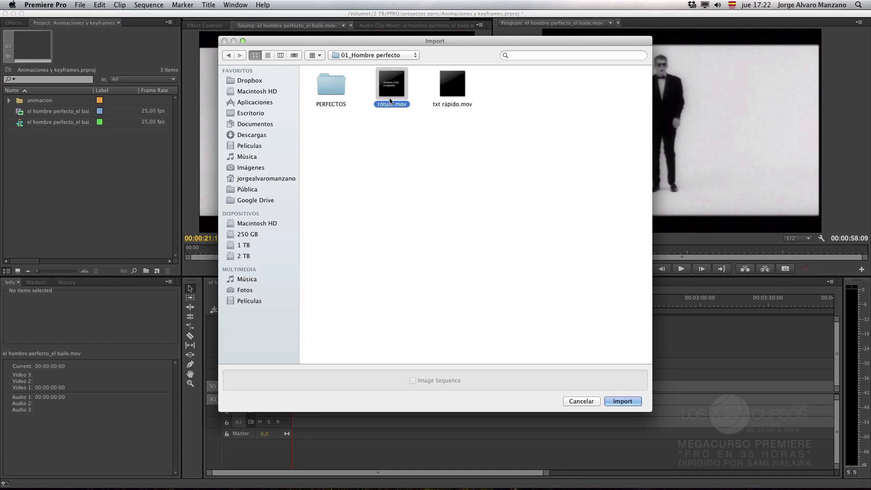
double_click(331, 85)
click(395, 95)
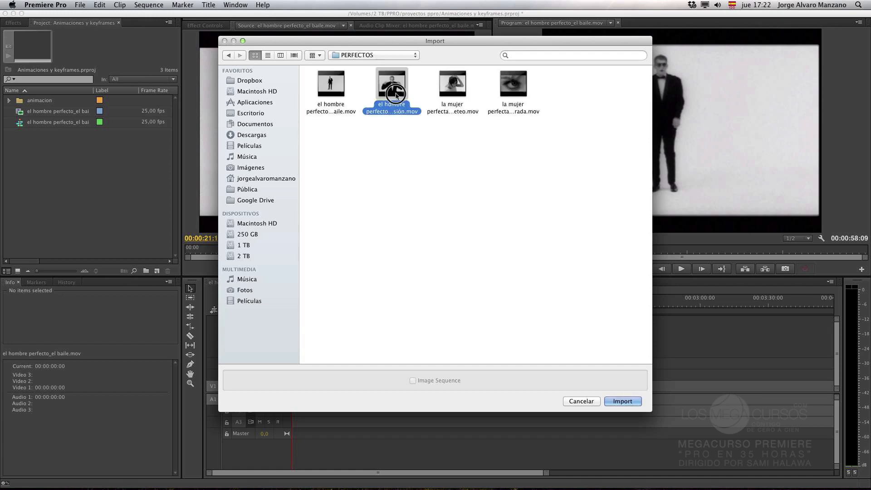
click(268, 55)
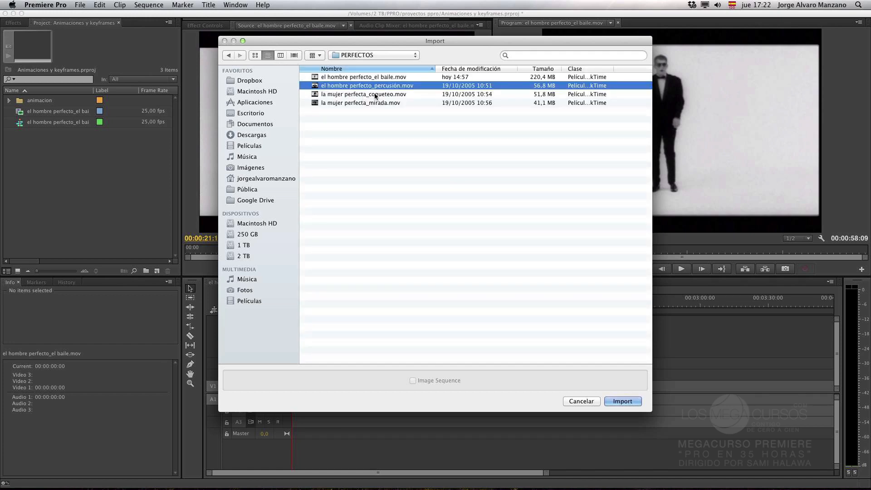
click(565, 402)
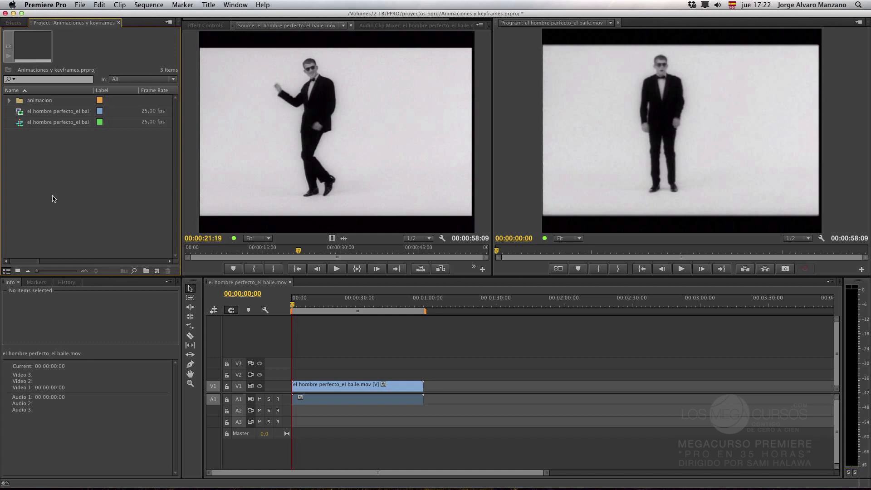
Start a media import and go to the recursos folder.
right_click(33, 158)
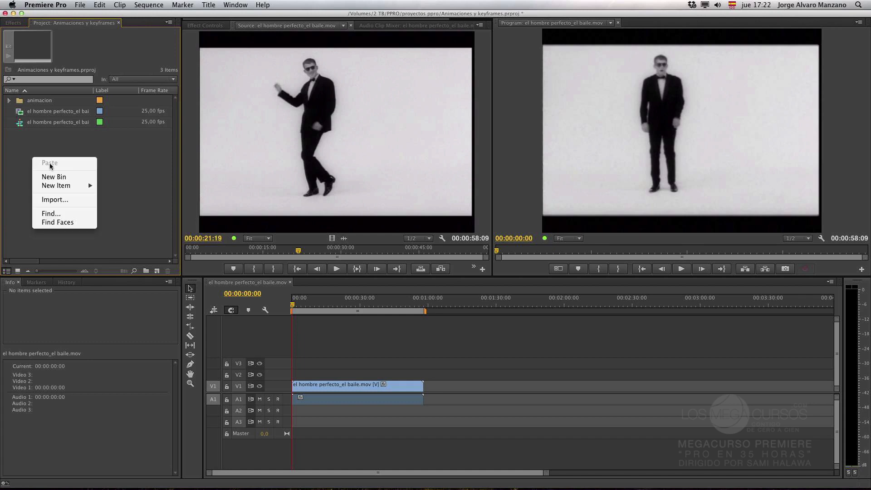
click(58, 201)
click(361, 56)
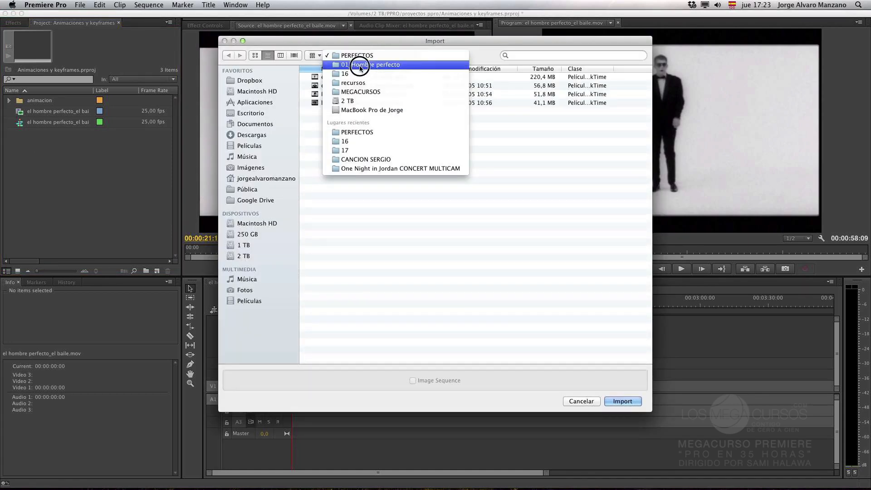
click(348, 84)
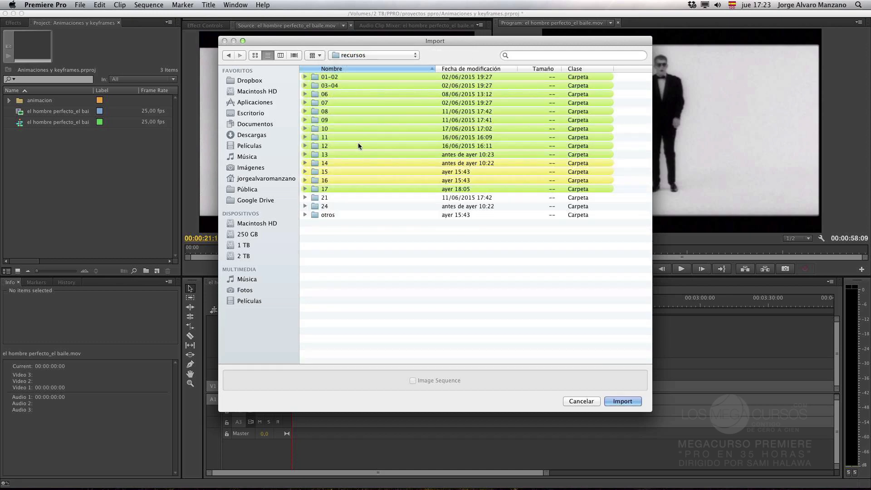
Check the contents of folders 15 and 14 inside recursos for a suitable video clip.
click(328, 182)
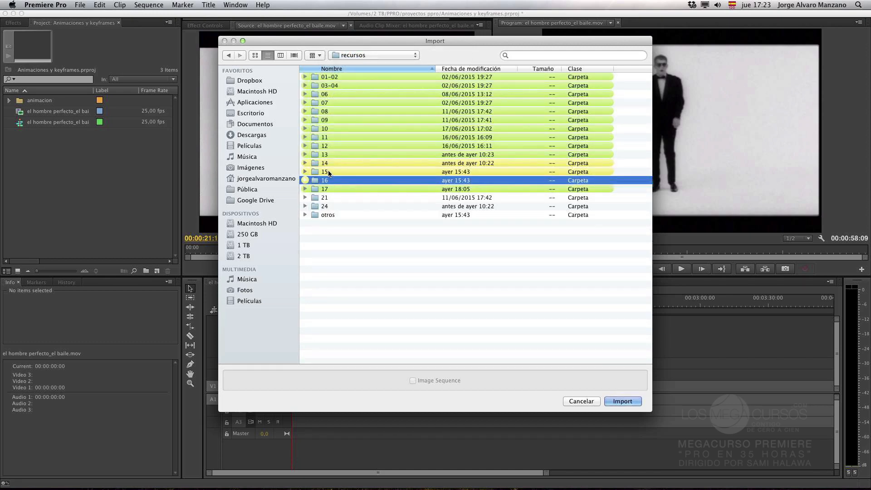
double_click(327, 172)
click(322, 81)
click(228, 55)
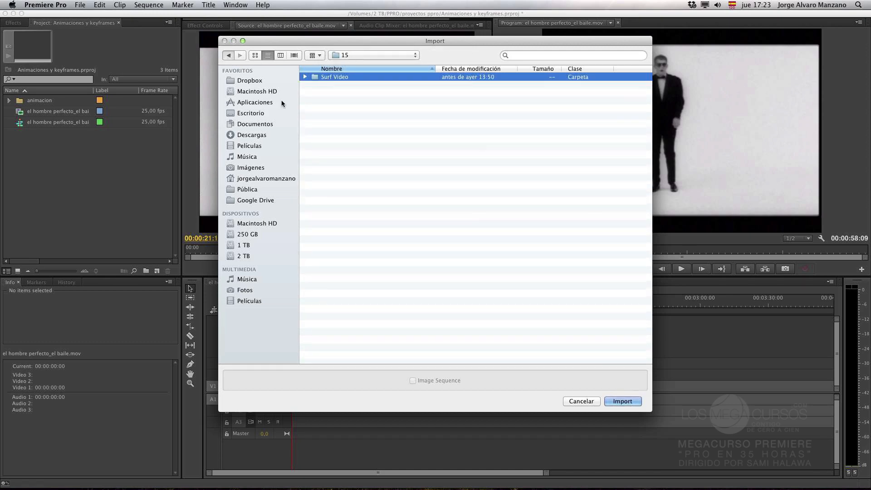
click(331, 162)
double_click(330, 162)
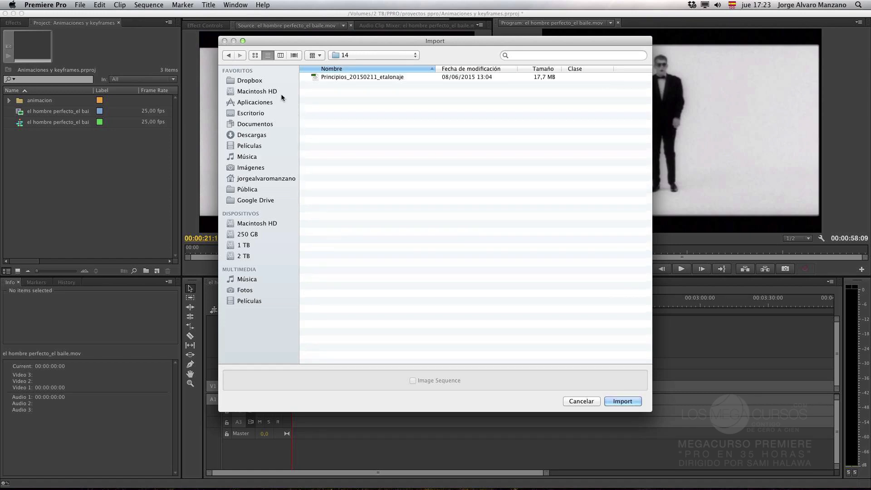
click(228, 55)
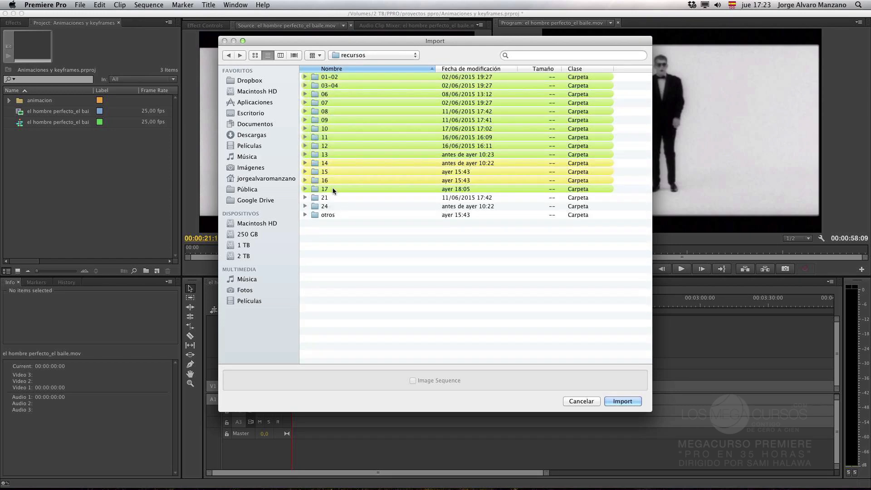
Import cabecera.mov from the MATERIAL LAS VEGAS folder inside otros.
double_click(329, 213)
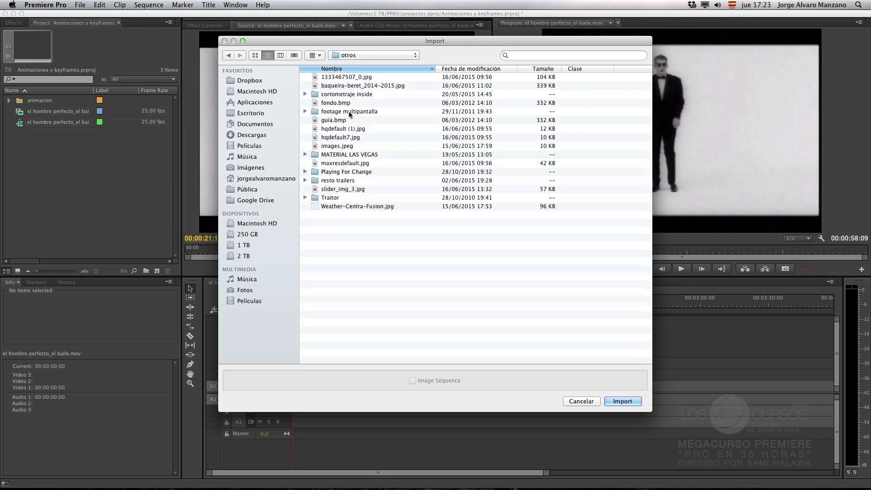
double_click(344, 154)
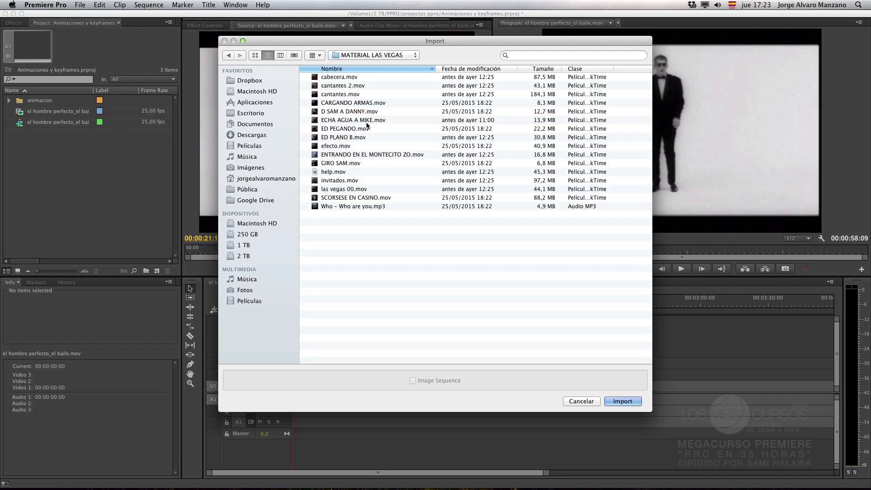
click(341, 77)
click(622, 401)
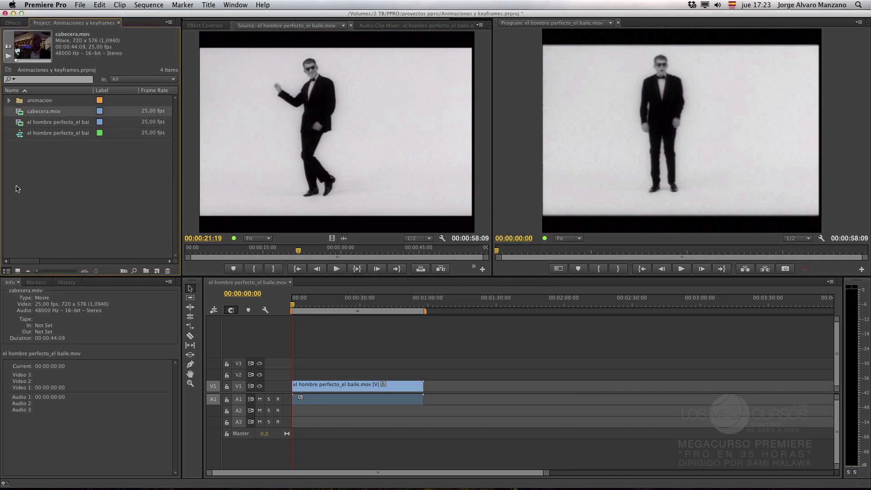
Add cabecera.mov to V1 after the dance clip and delete the dance clip from the sequence.
drag(21, 111, 472, 388)
drag(444, 307, 471, 312)
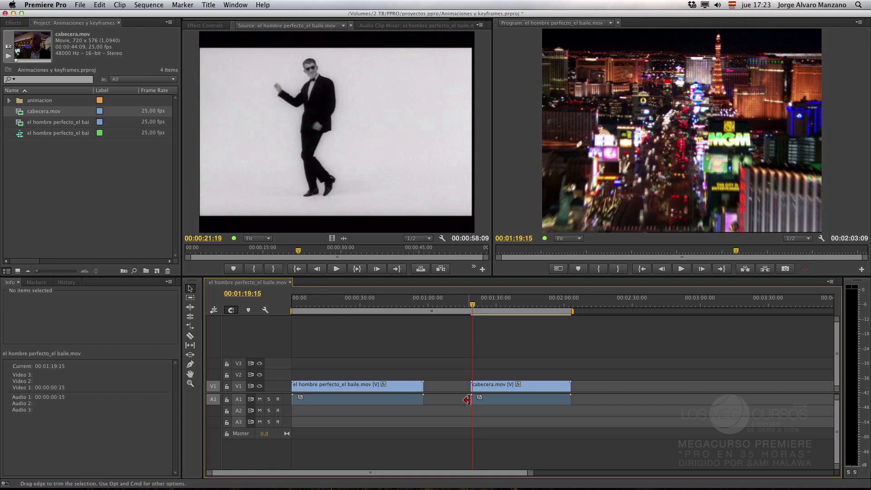
click(430, 395)
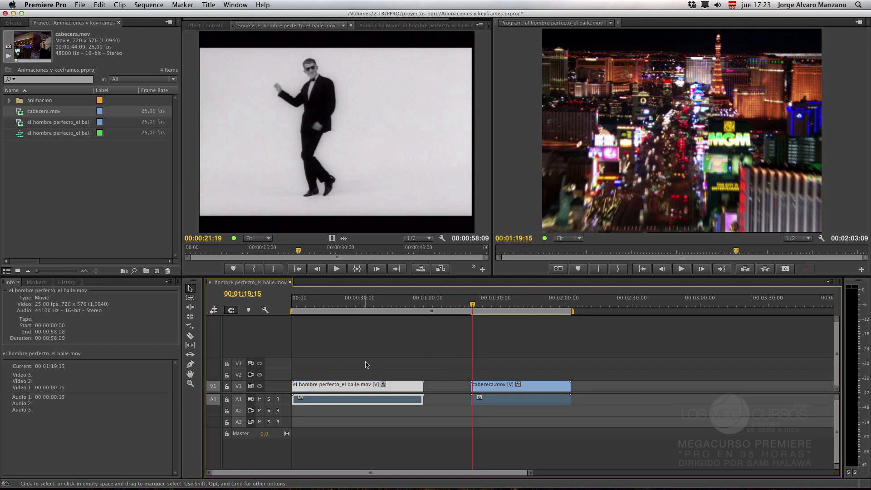
key(Delete)
Move cabecera.mov to the start of the sequence and return the playhead to 00:00:00:00.
click(497, 386)
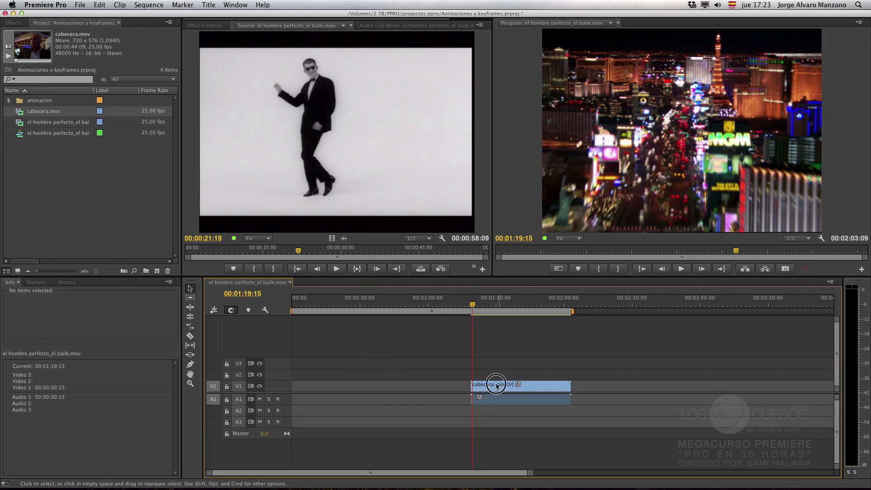
drag(497, 385, 299, 385)
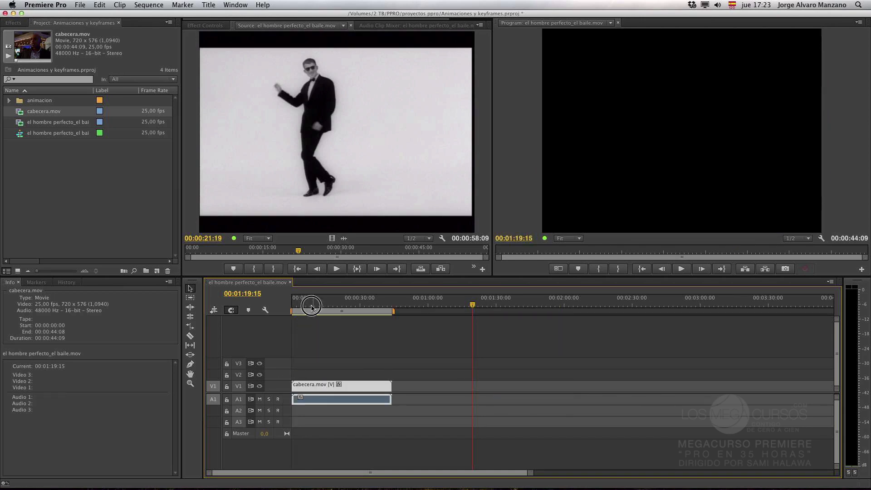
drag(311, 307, 292, 307)
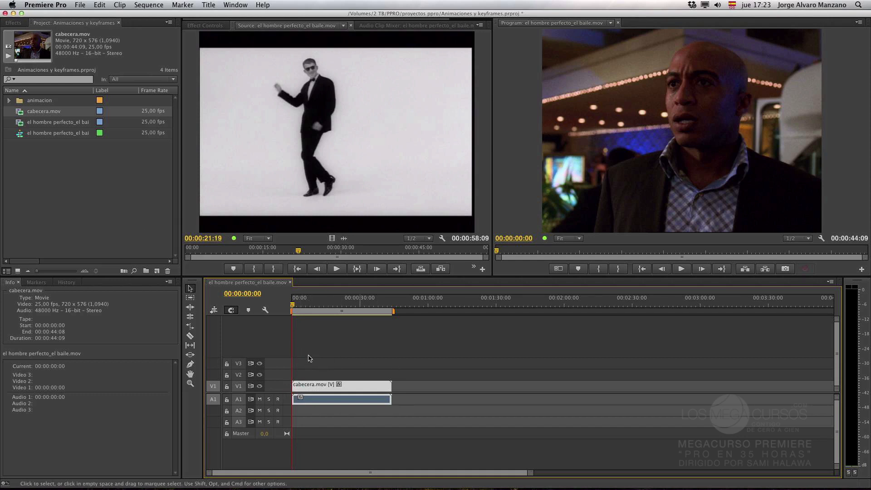
View the Speed/Duration settings of the cabecera.mov clip without applying any change.
right_click(353, 390)
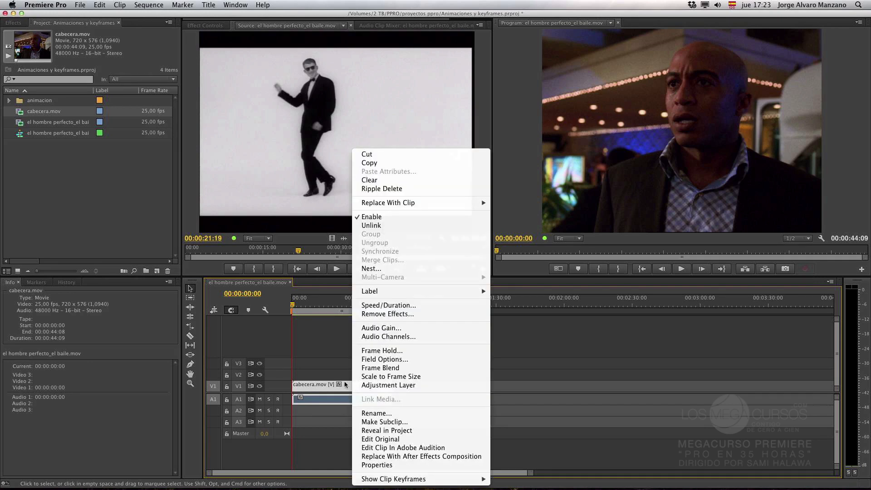
click(382, 305)
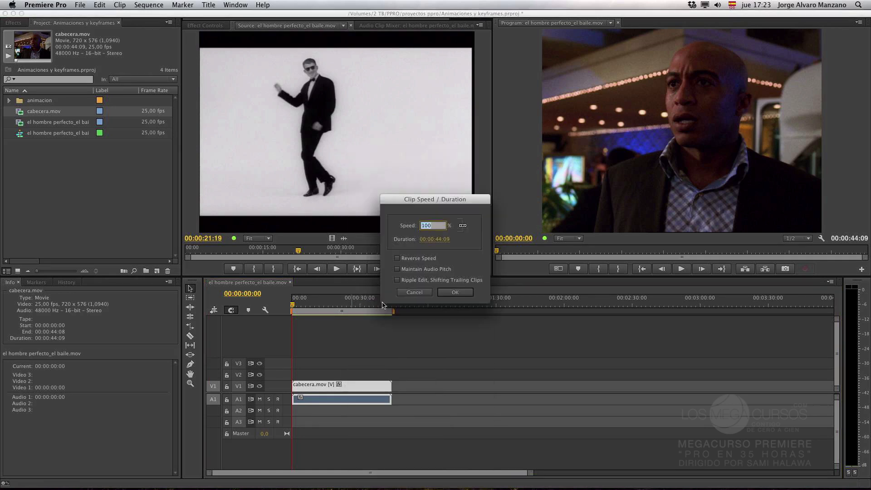
click(418, 291)
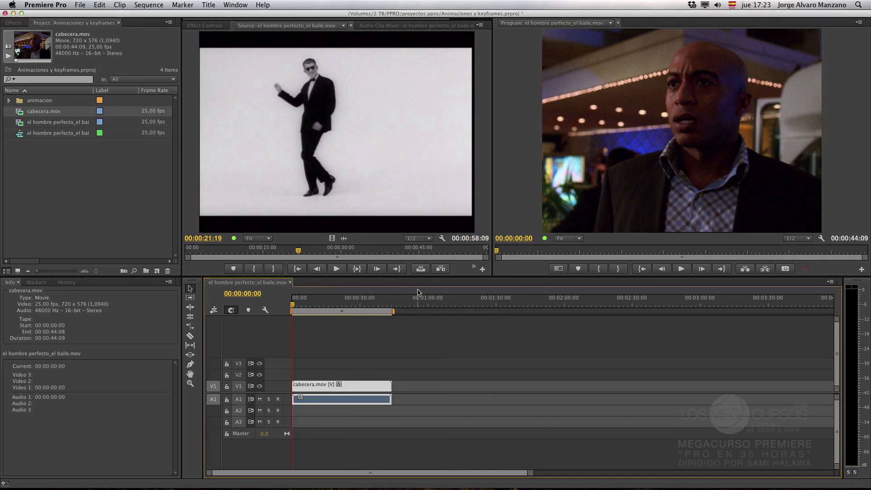
click(117, 4)
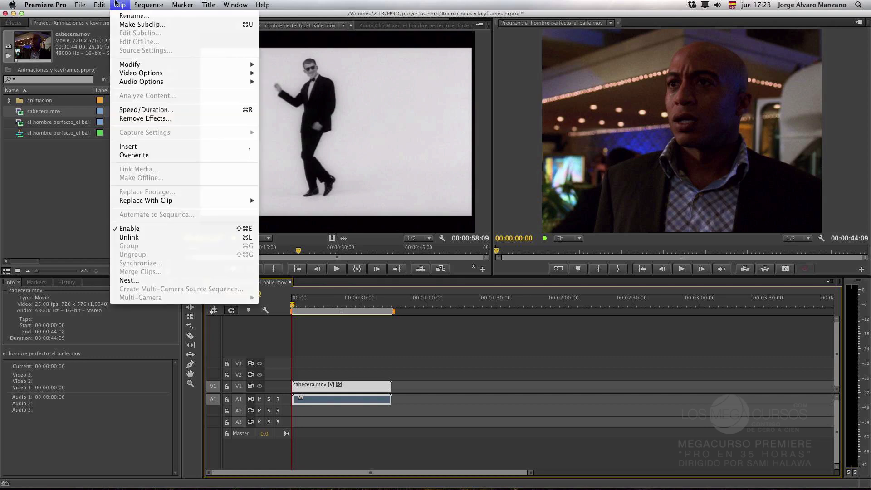
click(139, 110)
Examine the Time Remapping speed and velocity properties in the effect controls of cabecera.mov.
click(206, 25)
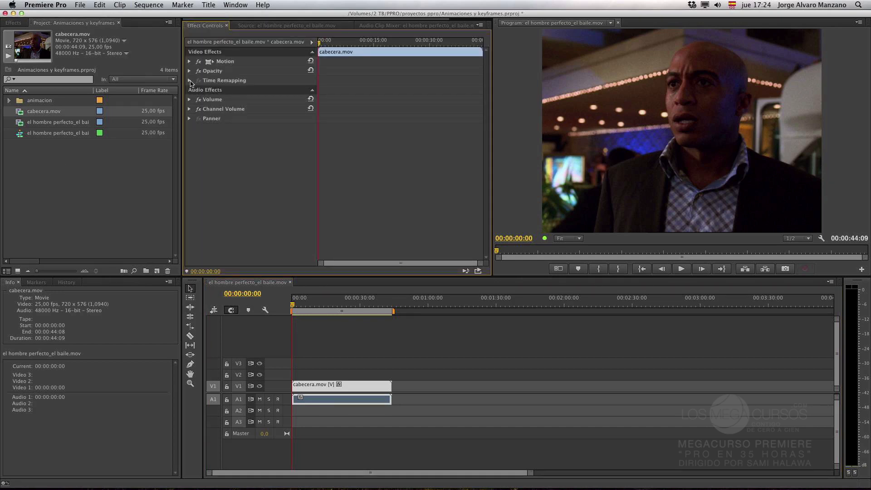
click(190, 80)
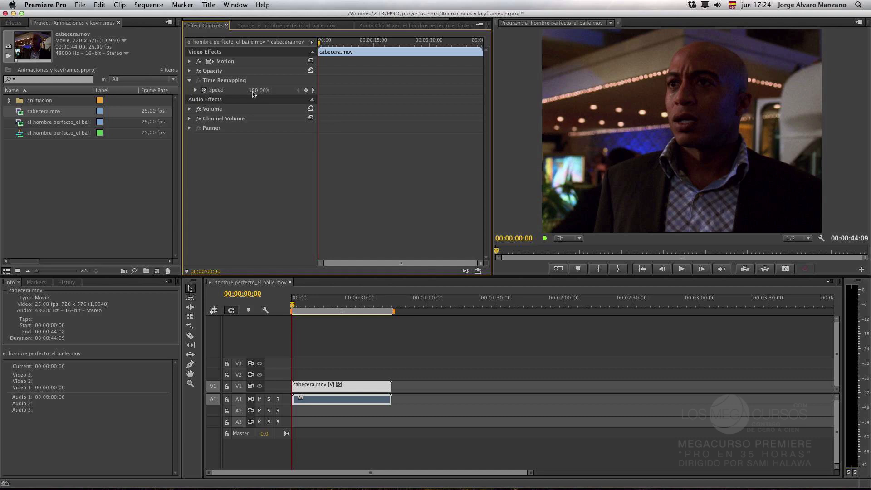
click(197, 90)
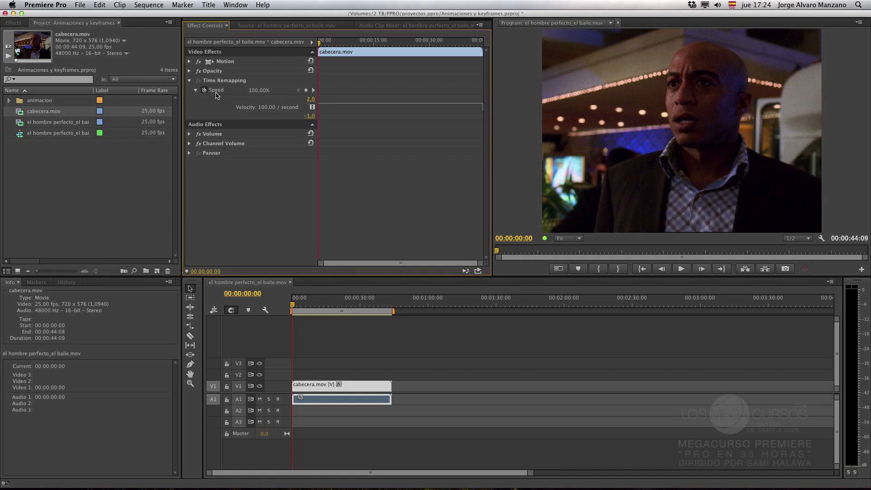
click(190, 81)
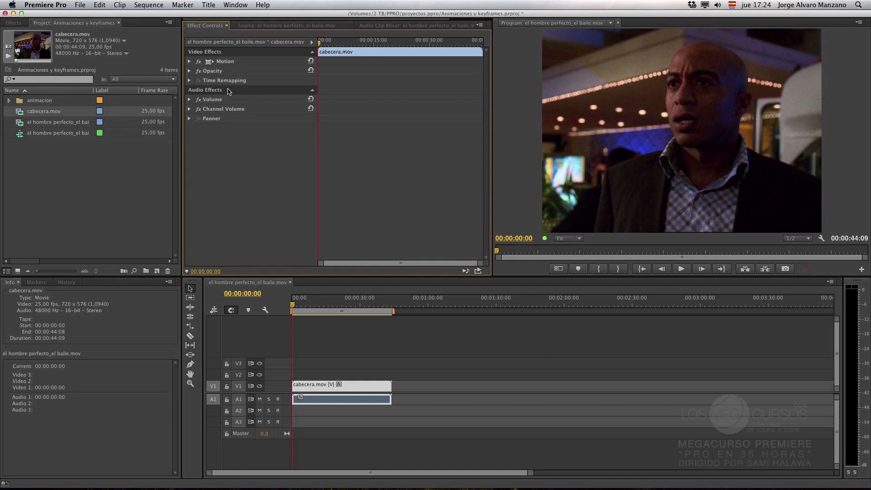
Play cabecera.mov from about 00:00:04:20 and examine its Volume, Channel Volume and Panner audio properties.
click(303, 304)
key(space)
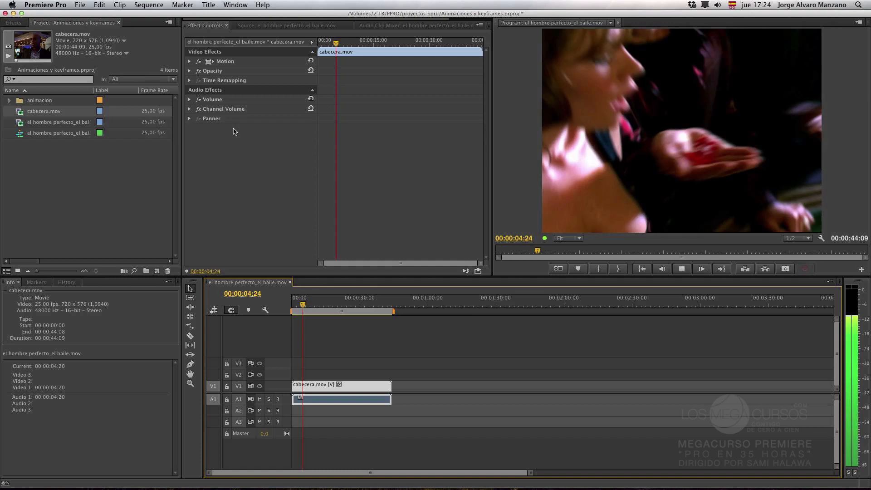
click(189, 100)
click(189, 99)
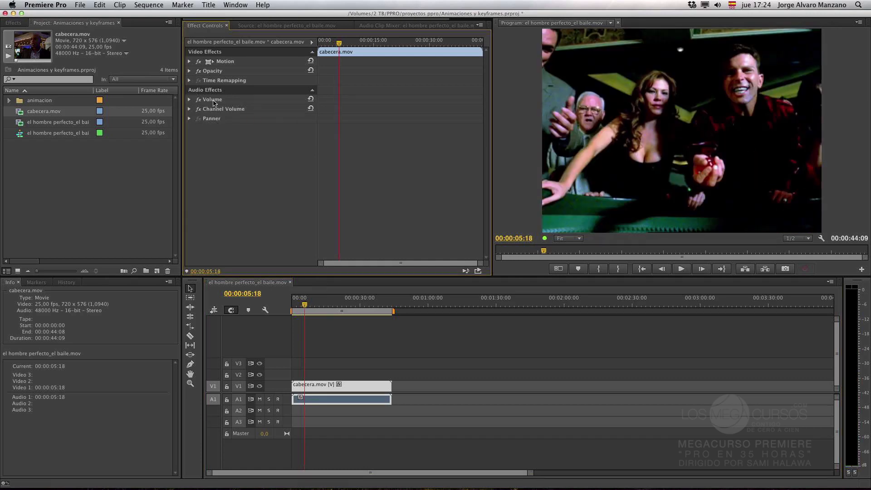
click(189, 100)
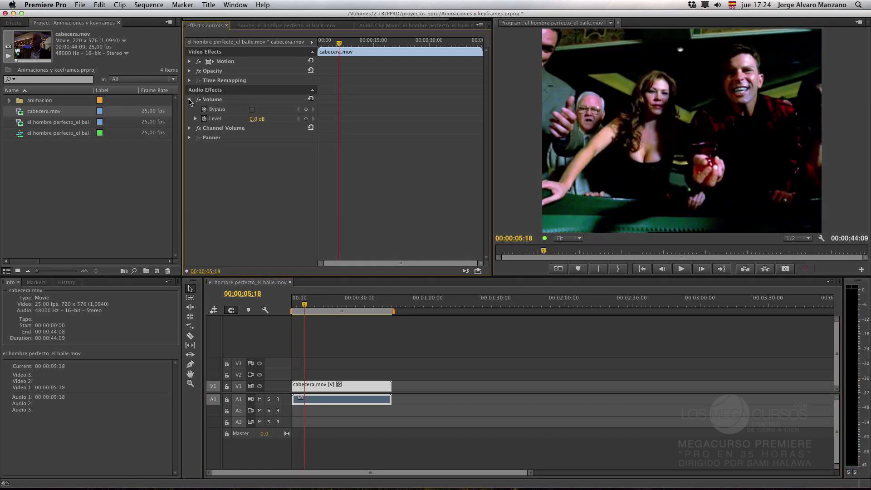
click(190, 100)
click(189, 110)
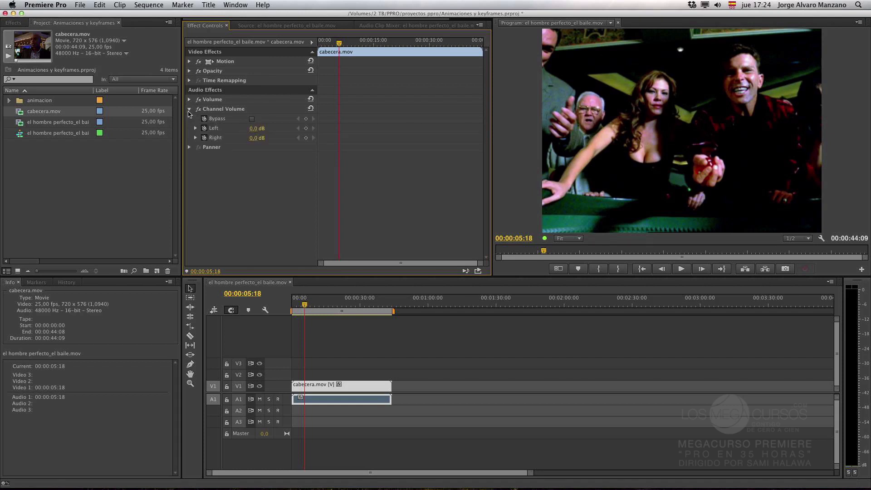
click(189, 110)
click(190, 119)
click(189, 119)
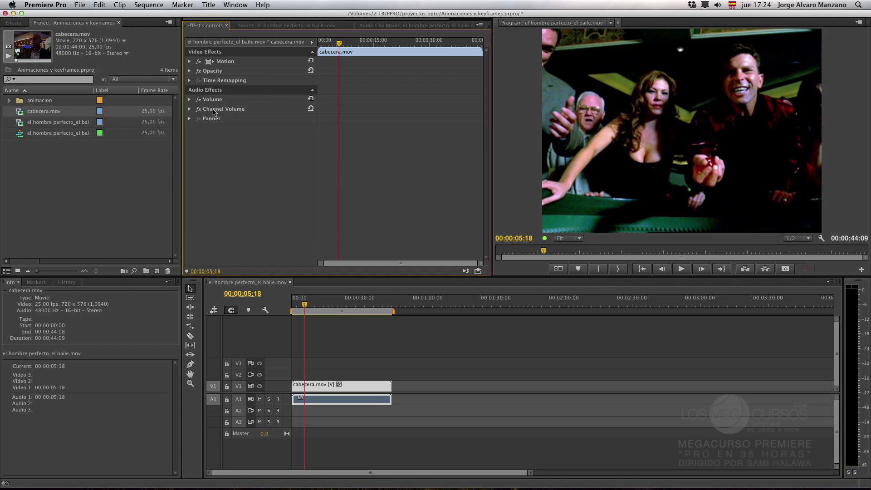
Place the playhead at 00:00:07:05, try a 50% speed in the cabecera.mov clip's Speed/Duration settings and cancel it.
click(313, 305)
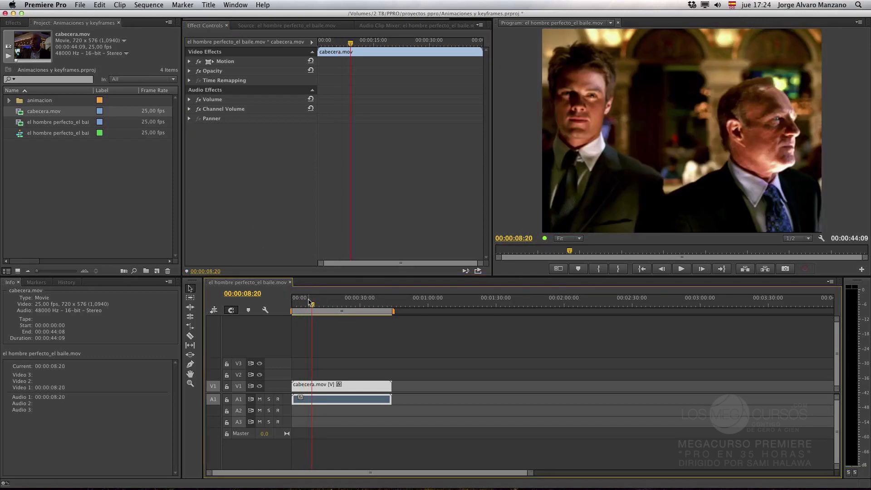
drag(314, 307, 308, 306)
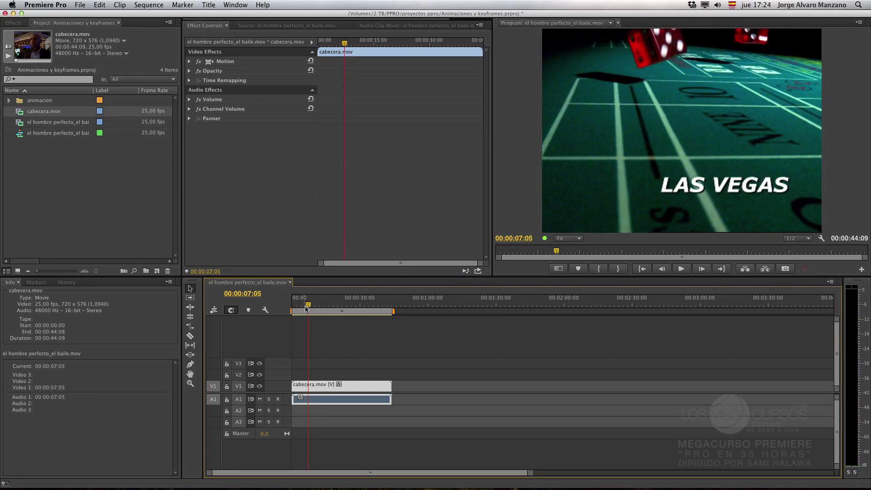
right_click(319, 386)
click(359, 305)
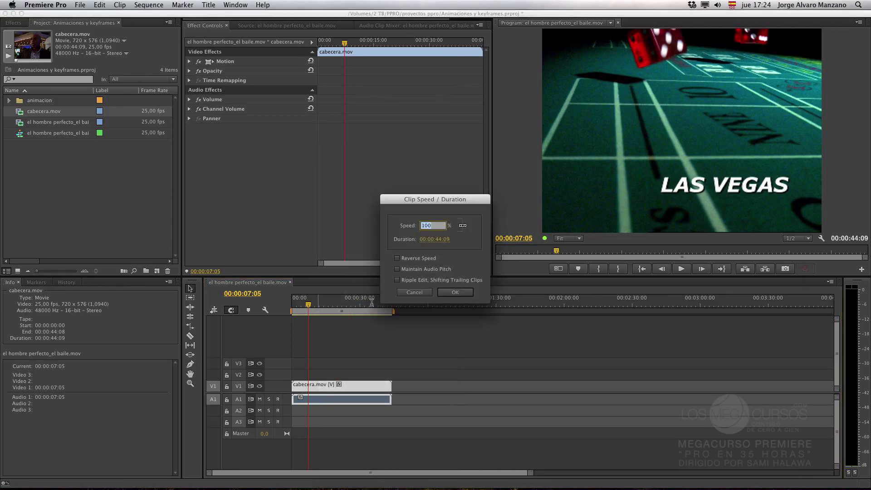
drag(436, 200, 317, 184)
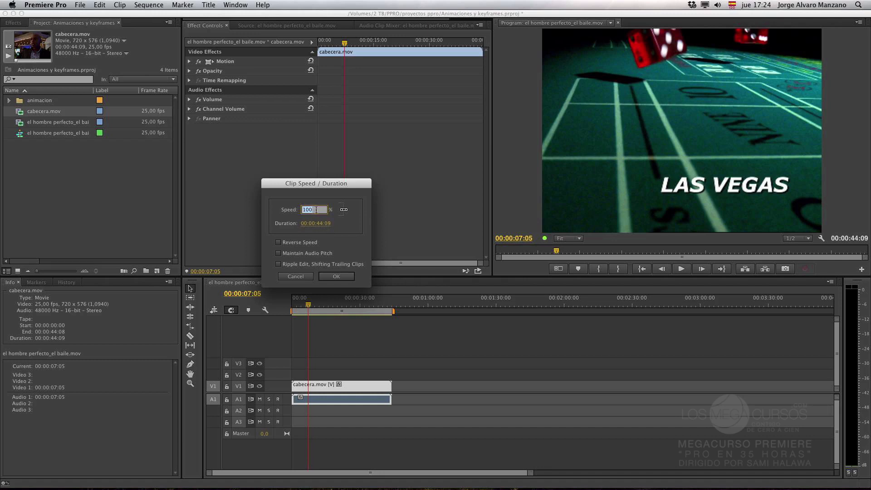
text(50)
double_click(304, 210)
click(296, 277)
Split the cabecera.mov clip at 00:00:15:20 and 00:00:27:00.
click(329, 306)
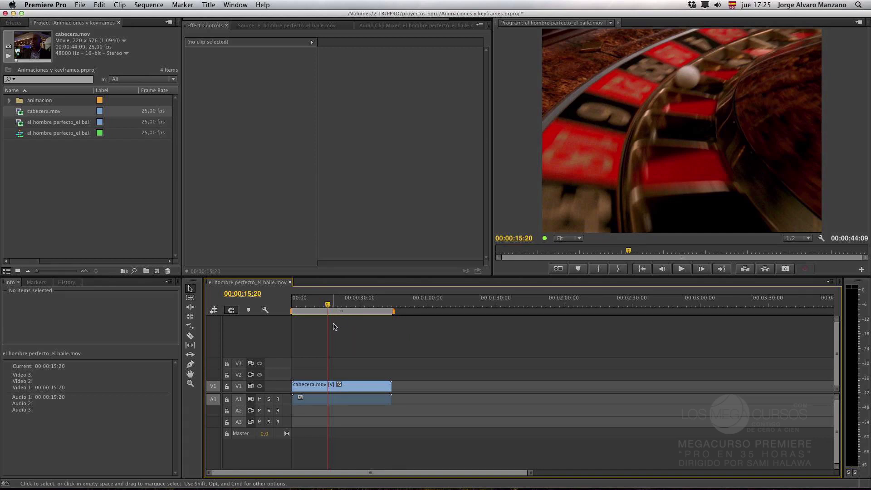
key(super+k)
click(353, 305)
key(super+k)
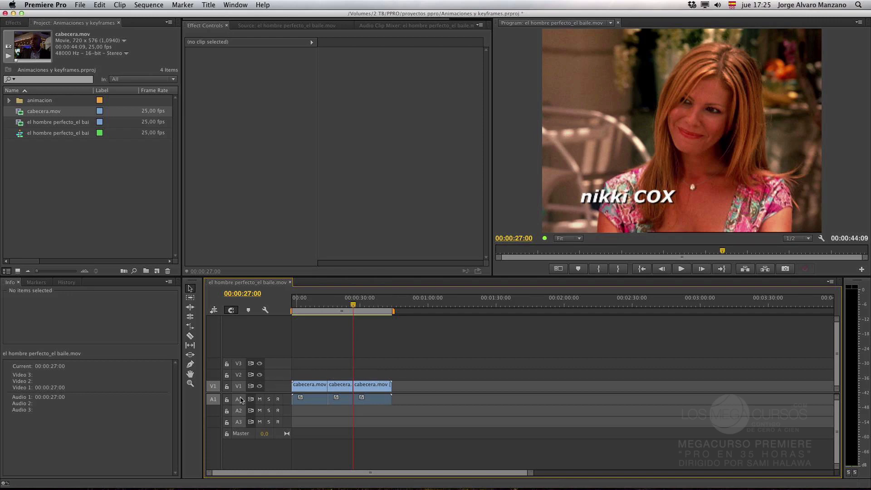
Try an extra cut in the last cabecera.mov segment at 00:00:34:05 and take it back.
click(370, 305)
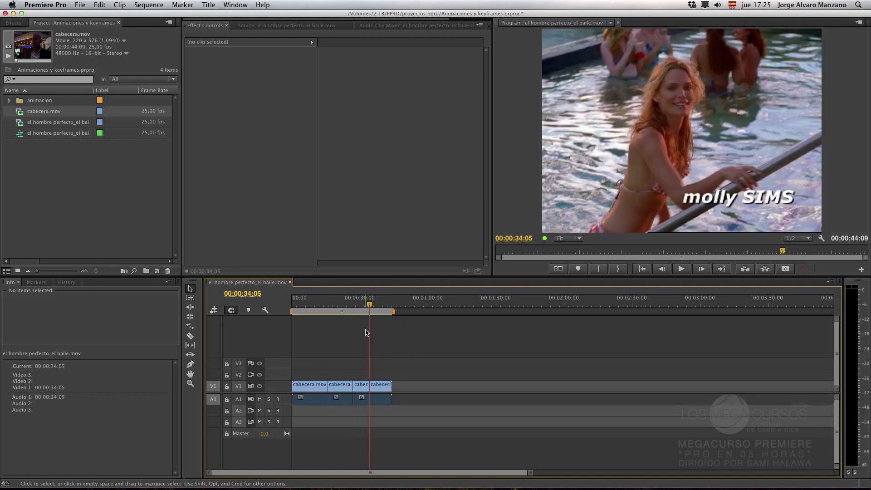
click(376, 305)
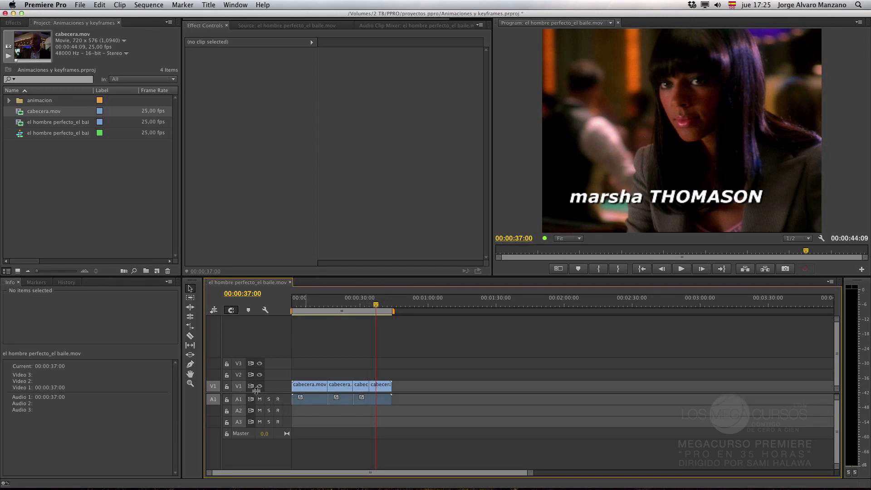
drag(375, 307, 355, 305)
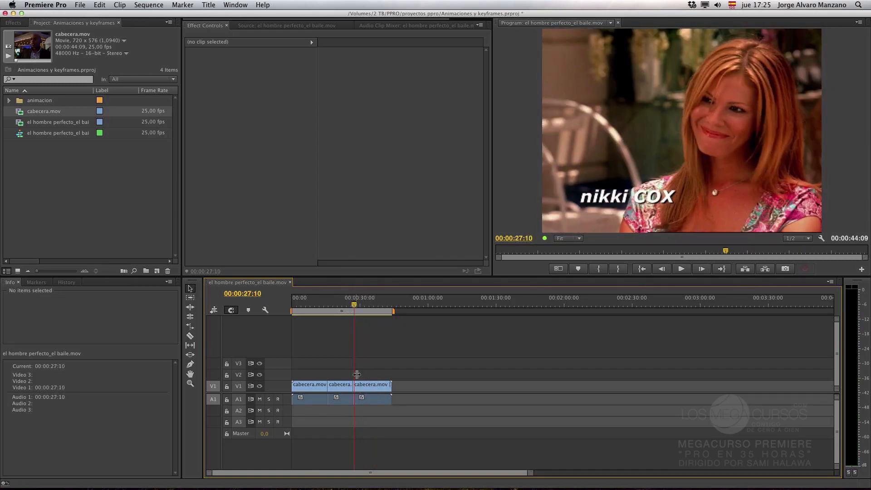
Try to extract the selected middle cabecera.mov segment from the sequence.
click(335, 387)
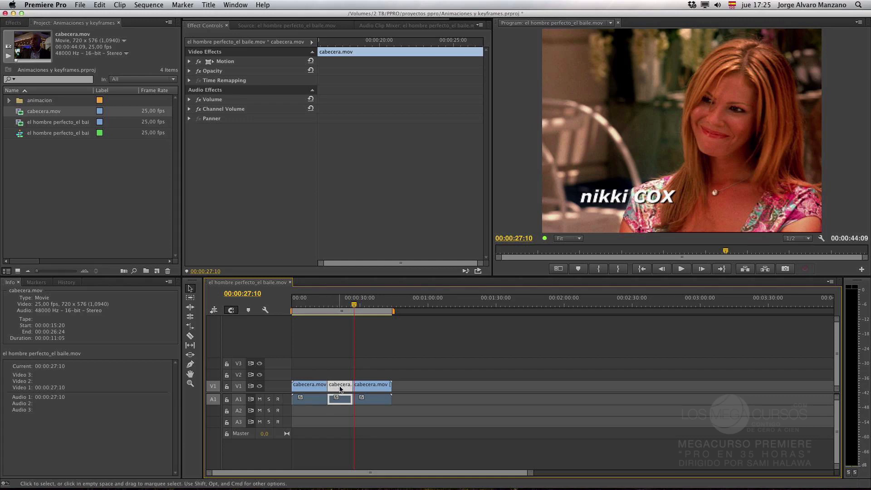
click(765, 269)
click(766, 270)
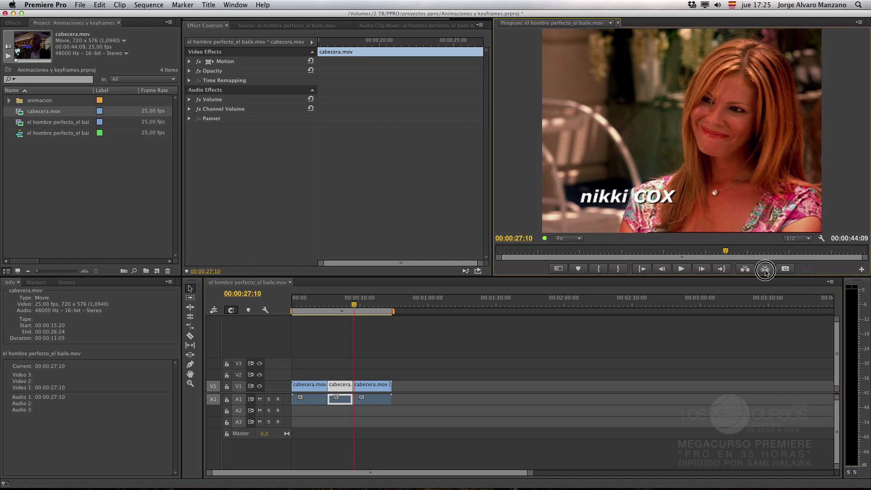
click(765, 270)
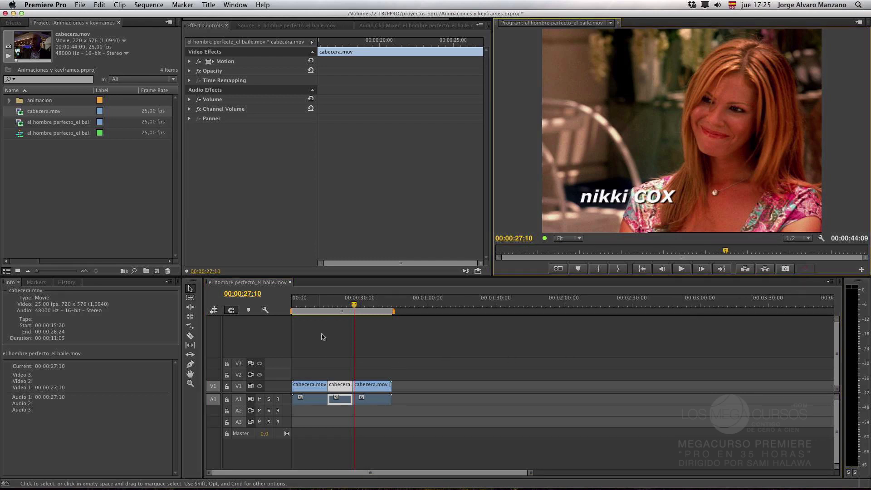
click(344, 300)
click(764, 270)
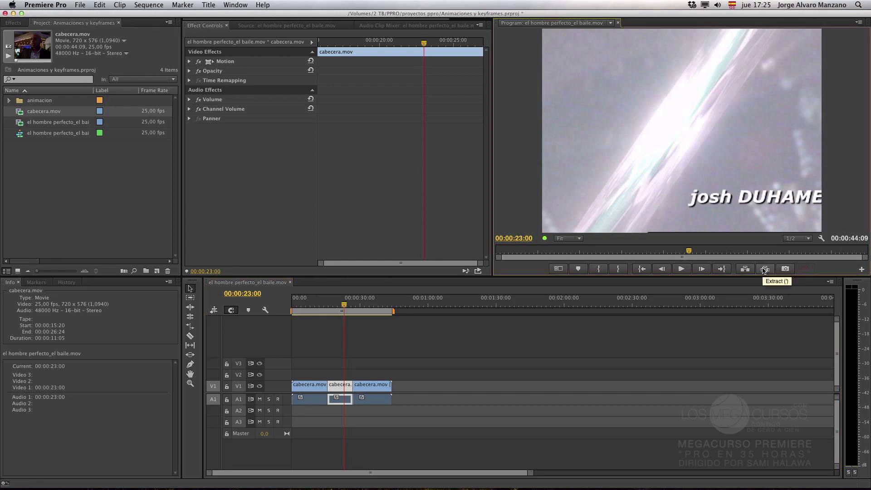
Ripple delete the middle cabecera.mov segment and undo the deletion.
click(337, 308)
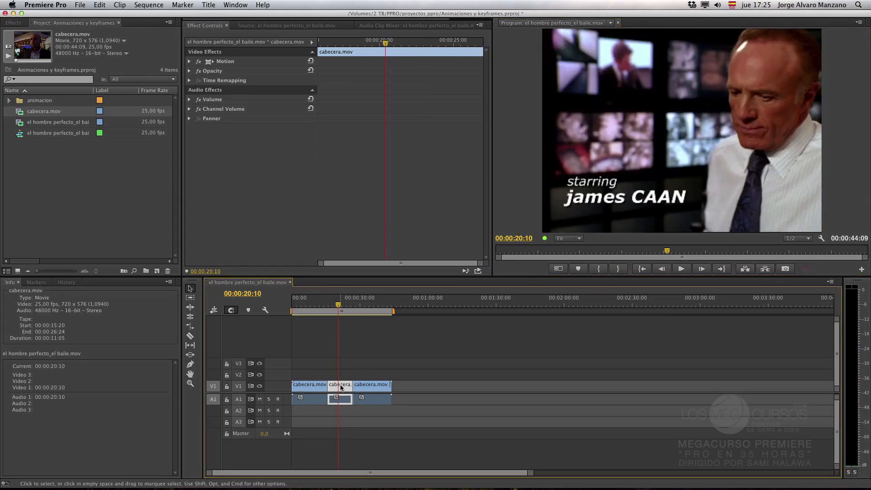
key(shift+Delete)
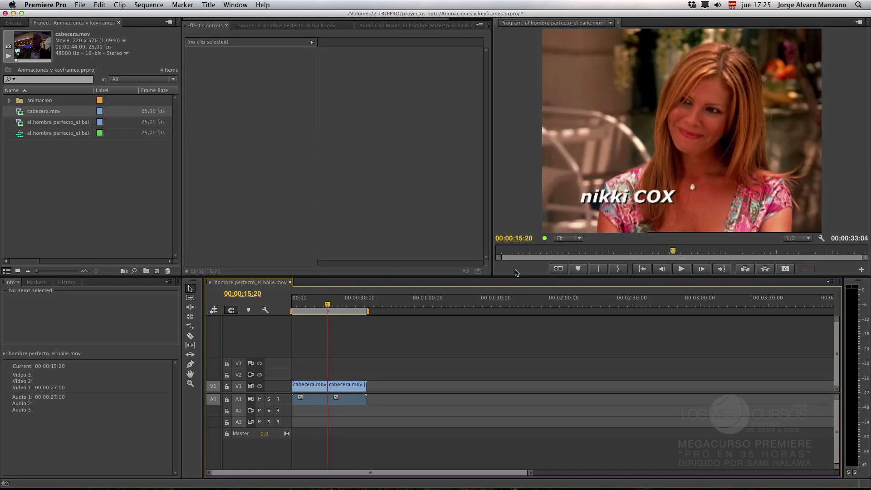
click(328, 310)
drag(327, 310, 329, 310)
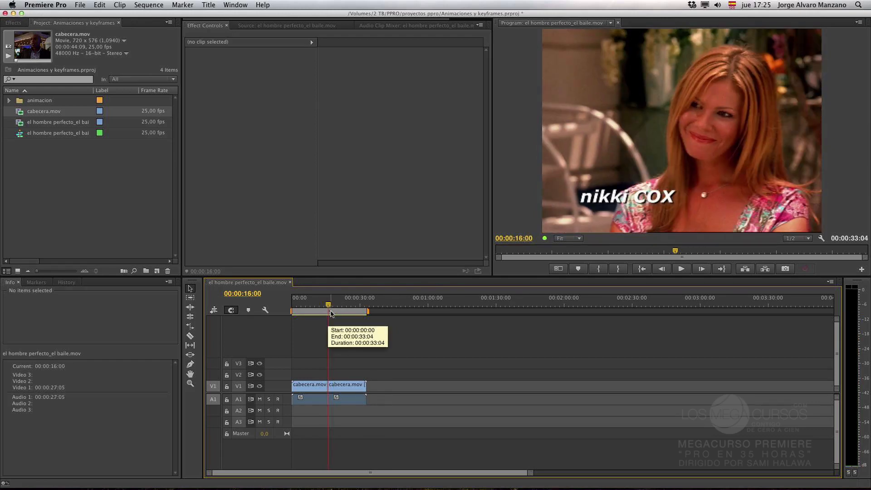
key(super+shift+v)
Remove the middle cabecera.mov segment so the gap closes, and return the playhead to 00:00:00:00.
click(336, 307)
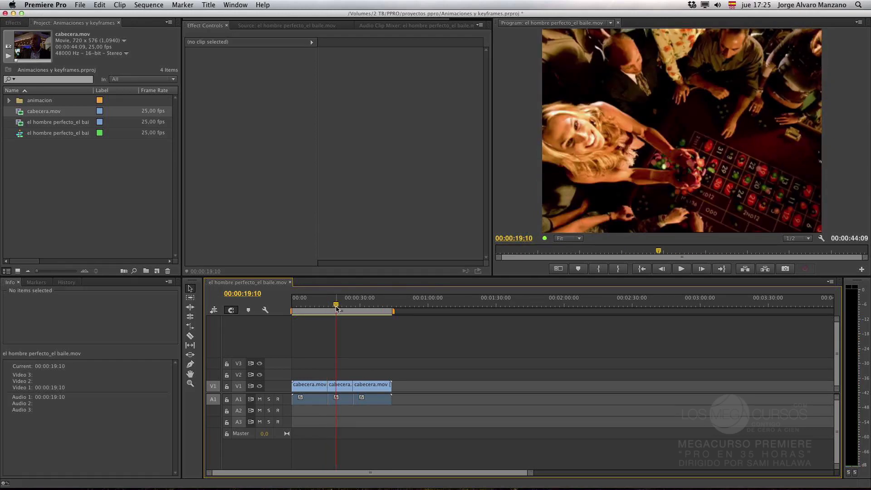
click(765, 269)
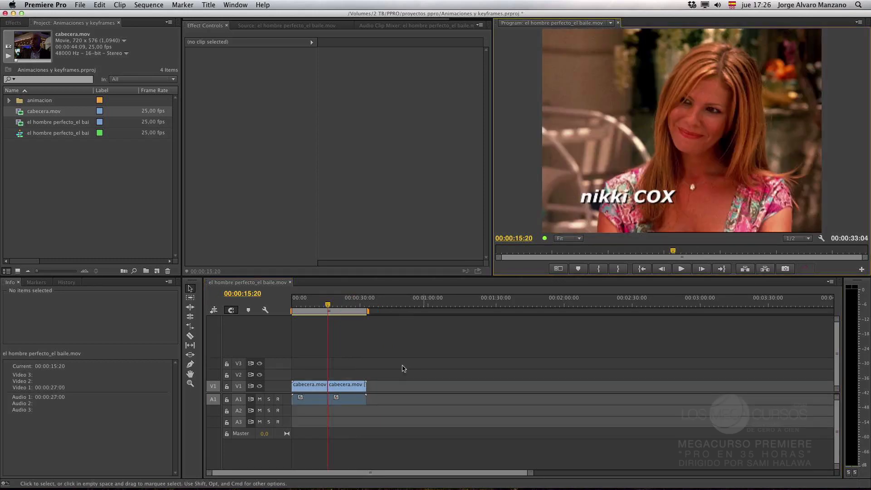
click(331, 307)
right_click(322, 307)
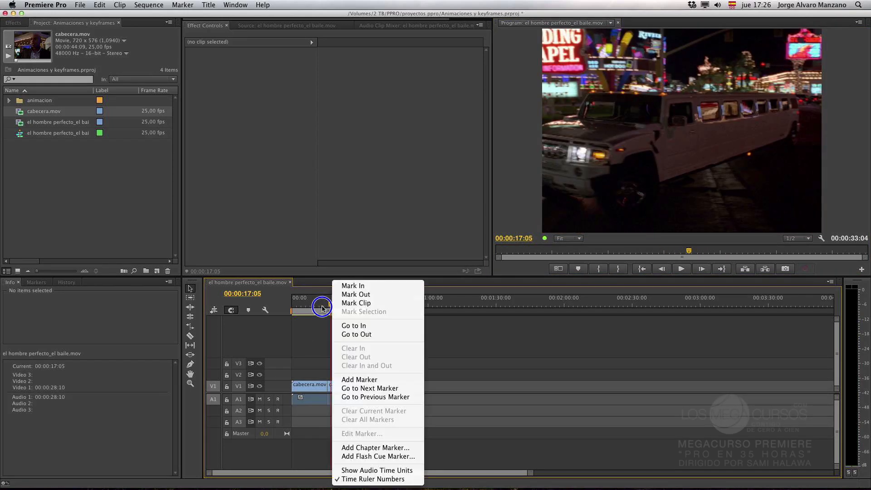
click(316, 333)
drag(331, 305, 245, 314)
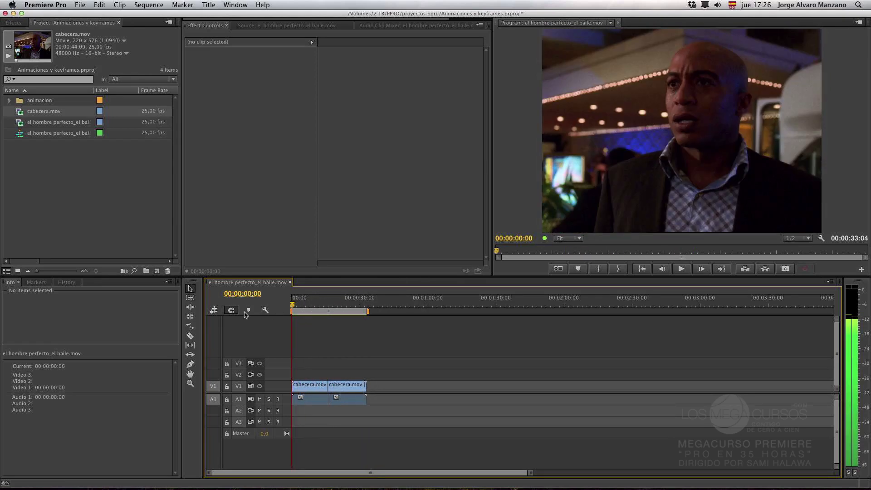
Set the first cabecera.mov segment's speed to 50% with Maintain Audio Pitch enabled.
right_click(312, 387)
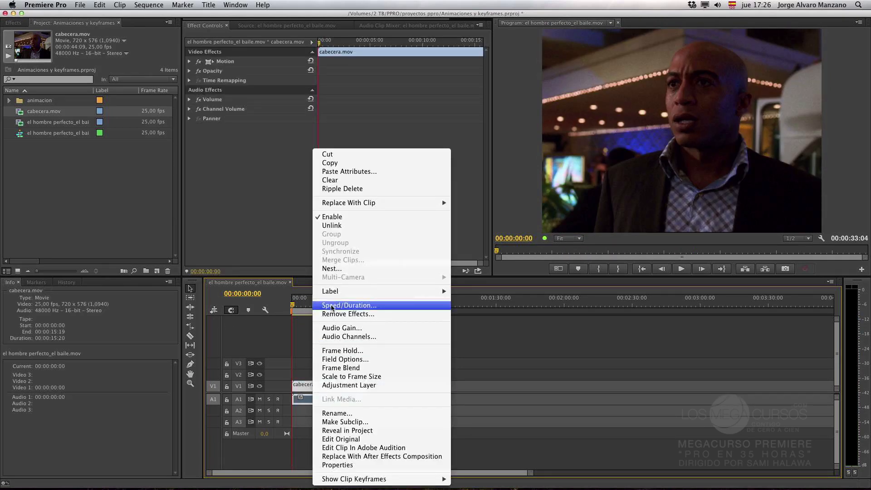
click(331, 308)
drag(432, 200, 379, 198)
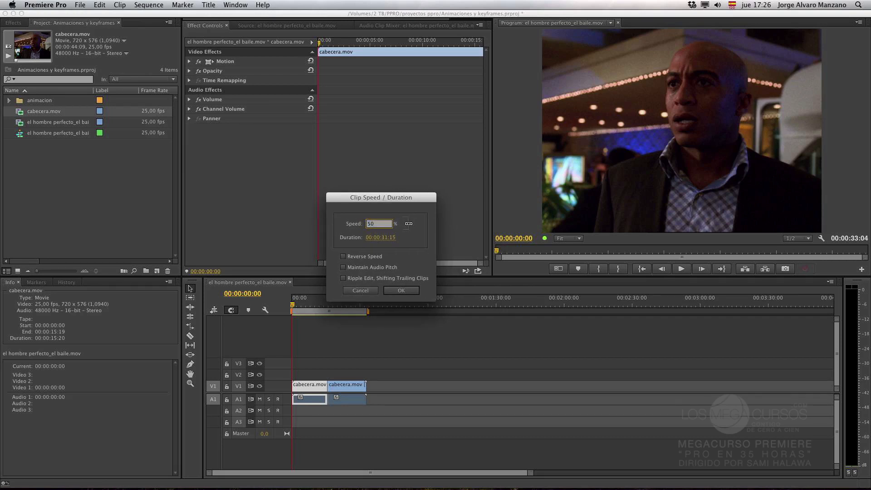
click(371, 257)
click(360, 257)
click(359, 268)
drag(365, 205, 353, 205)
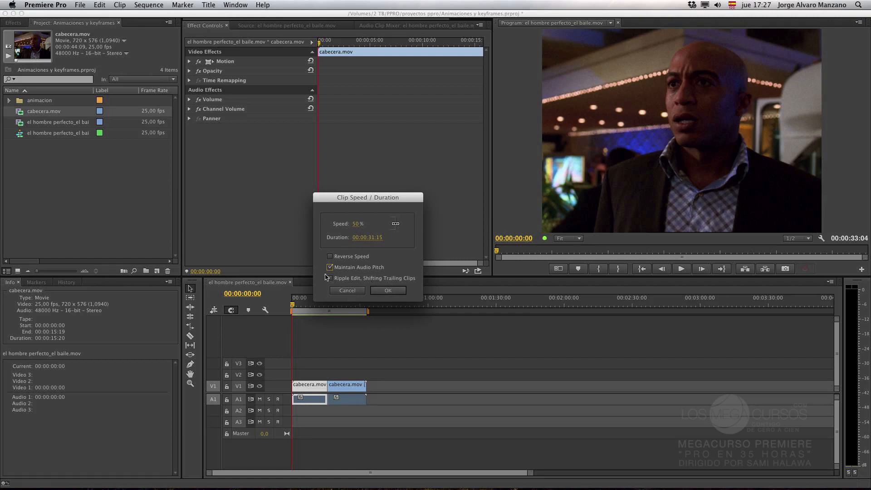
click(390, 290)
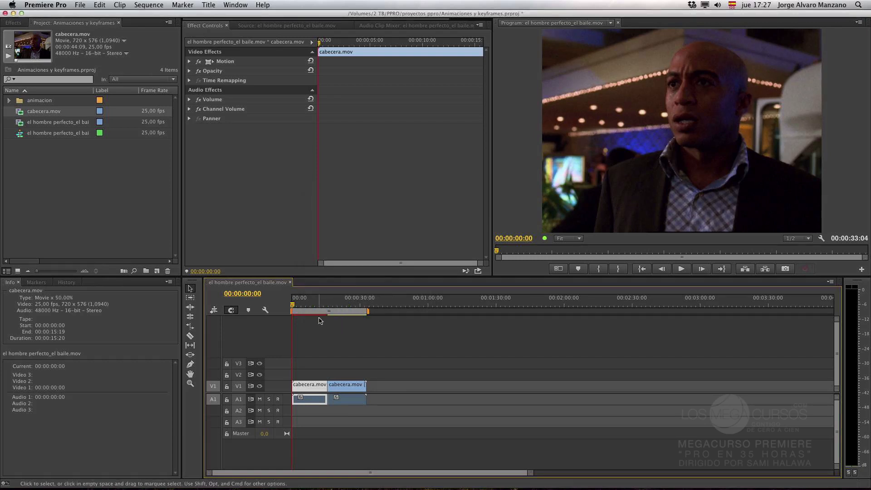
Play the slowed first segment from the start and return the playhead to 00:00:06:00.
key(Return)
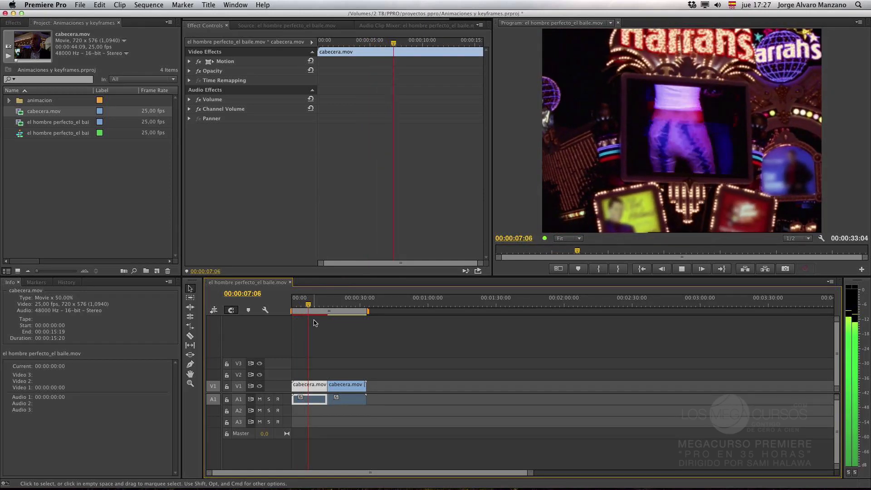
key(space)
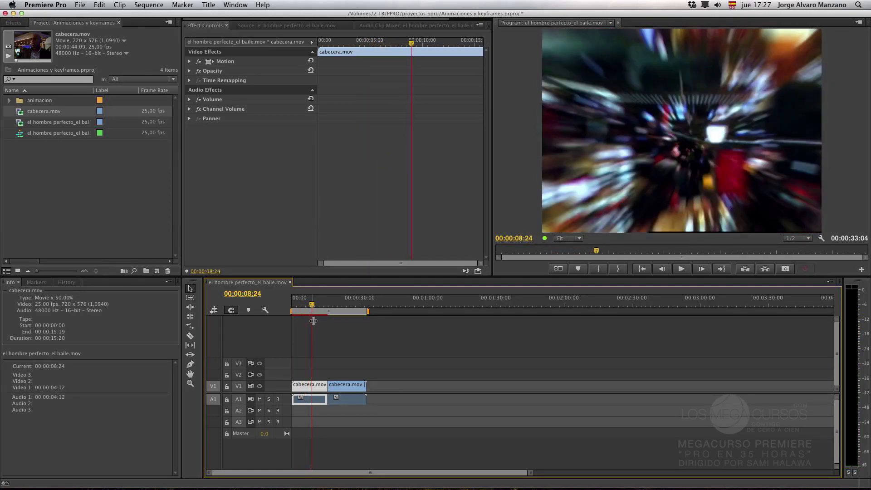
drag(312, 305, 306, 305)
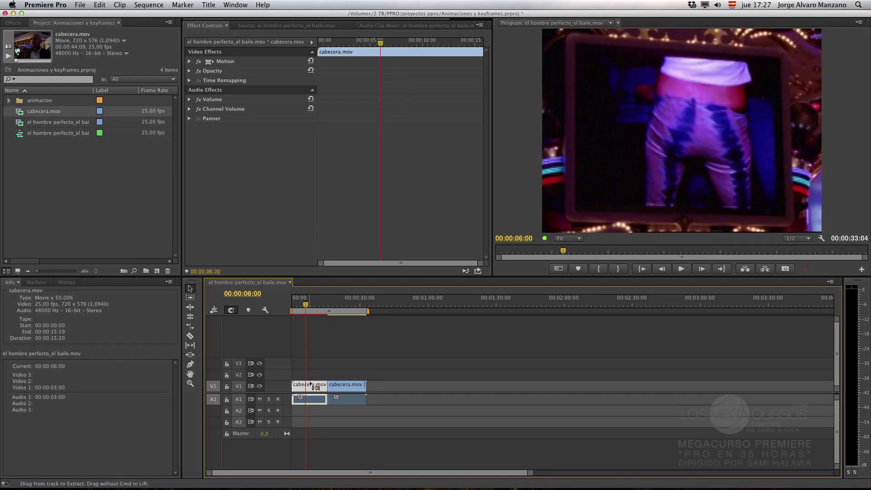
Undo the 50% speed change and briefly play the first segment from 00:00:06:00.
key(super+z)
key(space)
key(space)
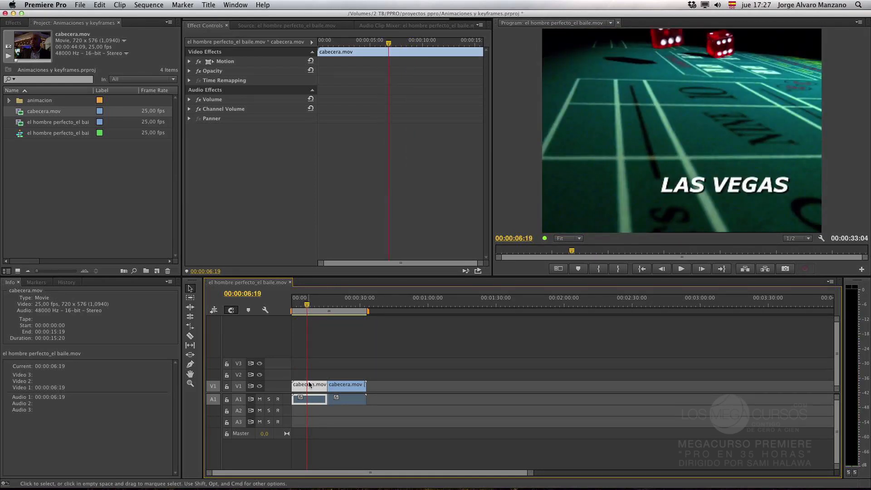
Set the first cabecera.mov segment's speed to 200%.
right_click(311, 386)
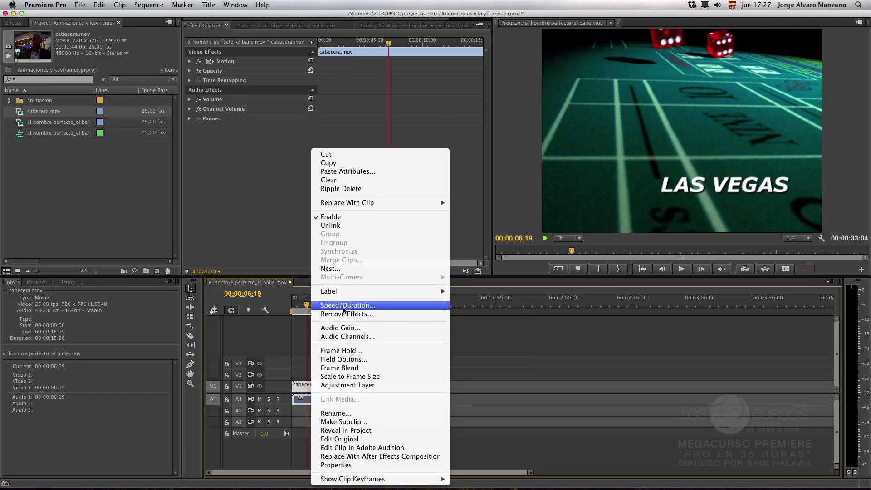
click(345, 306)
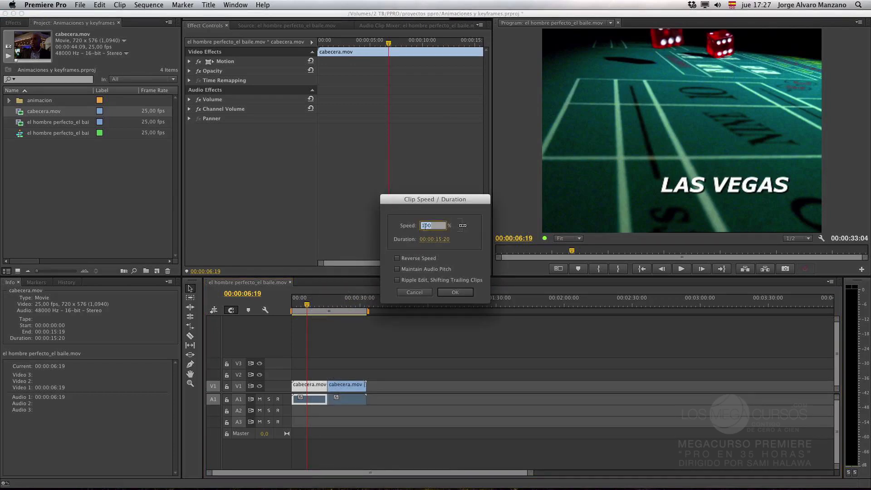
text(50)
drag(431, 225, 400, 226)
text(200)
click(456, 292)
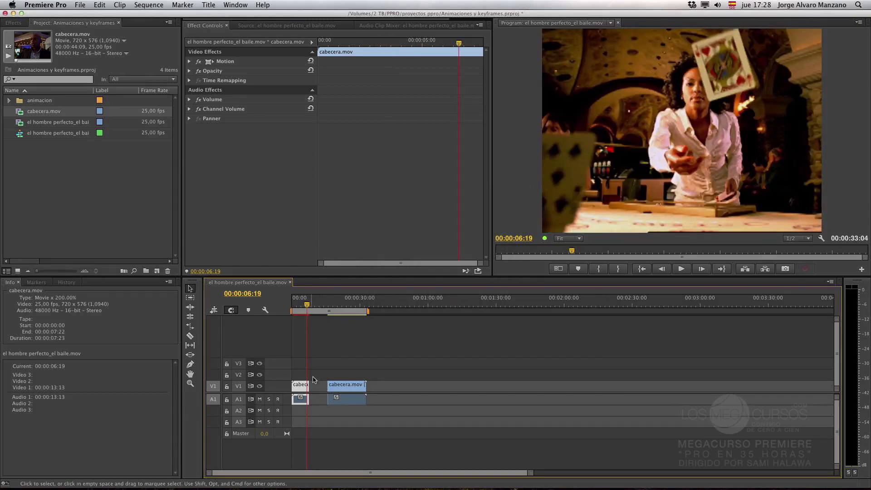
Play the accelerated first segment from near its start and undo the 200% speed change.
drag(307, 310, 296, 310)
key(space)
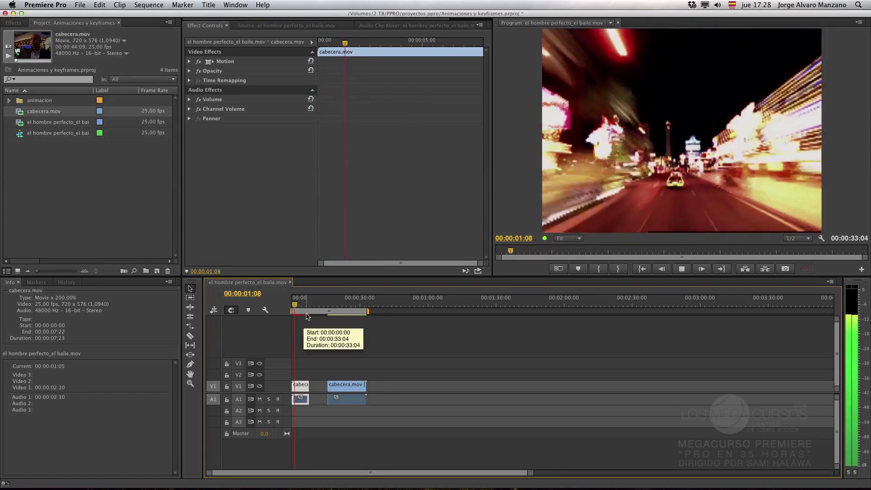
key(space)
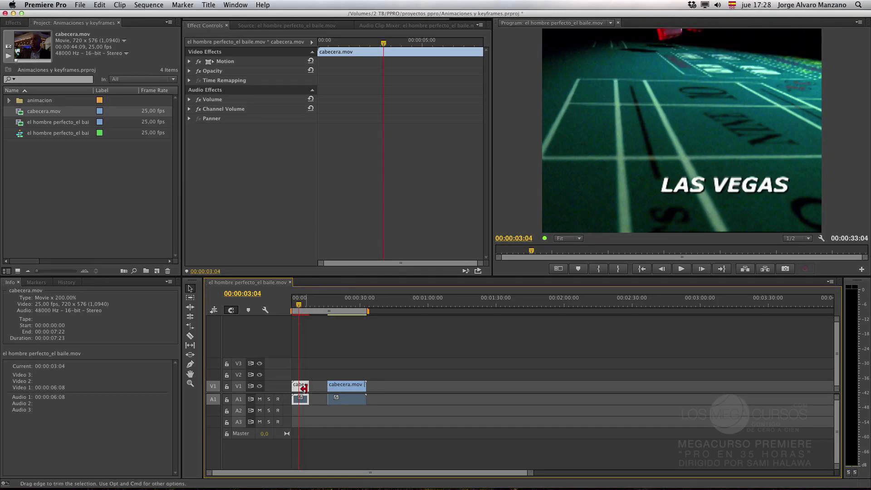
key(super+z)
Set the first cabecera.mov segment's speed to 200% with Ripple Edit, Shifting Trailing Clips enabled.
right_click(316, 387)
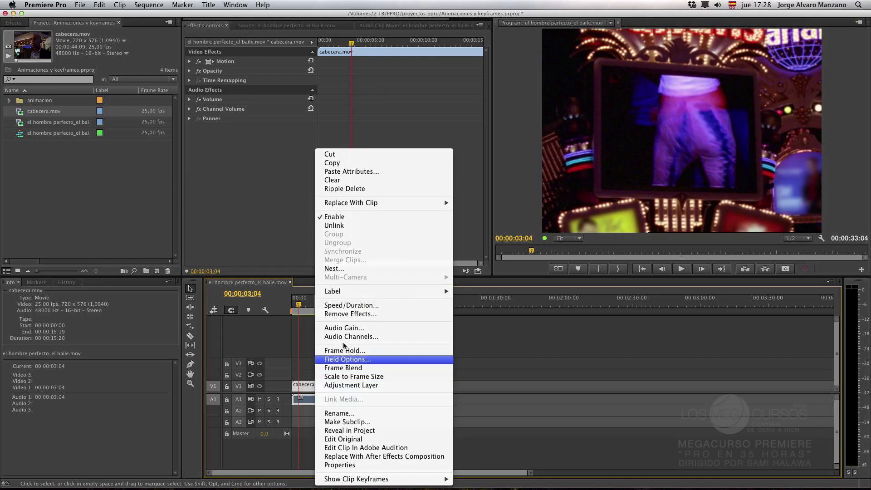
click(360, 303)
click(398, 280)
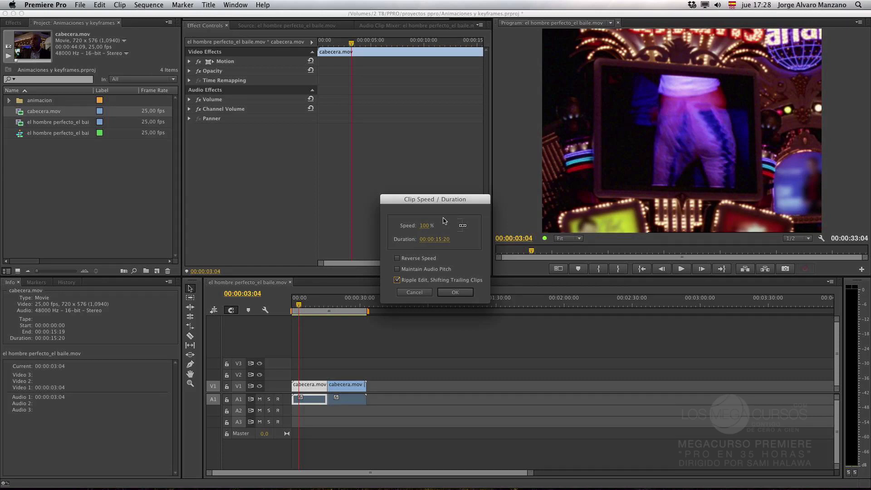
click(426, 226)
text(20)
key(Return)
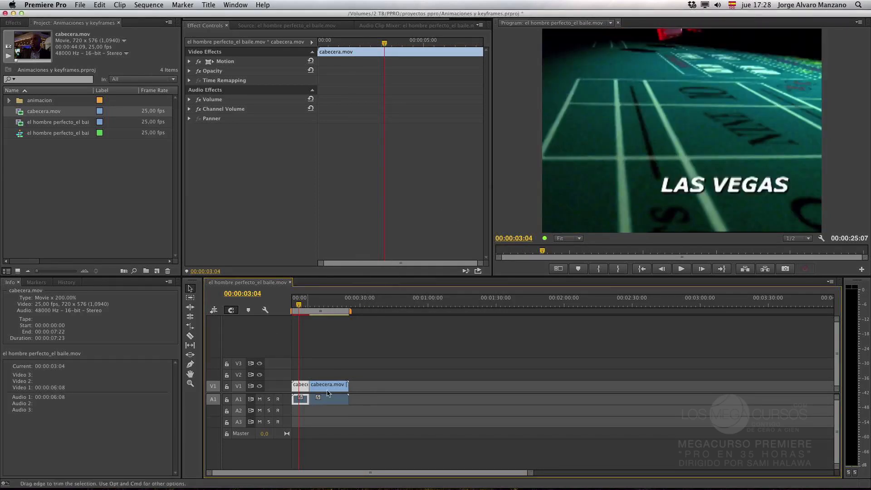
Briefly play the rippled sequence from 00:00:03:04 and undo the 200% speed change.
key(space)
key(space)
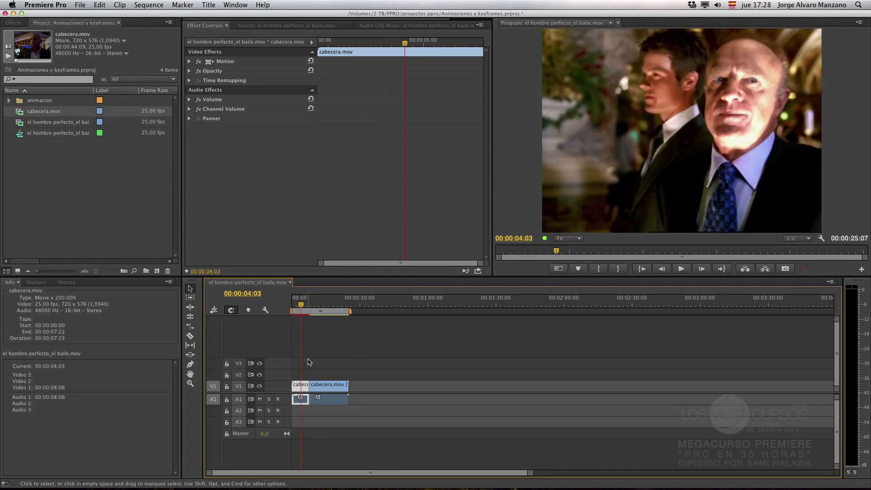
key(super+z)
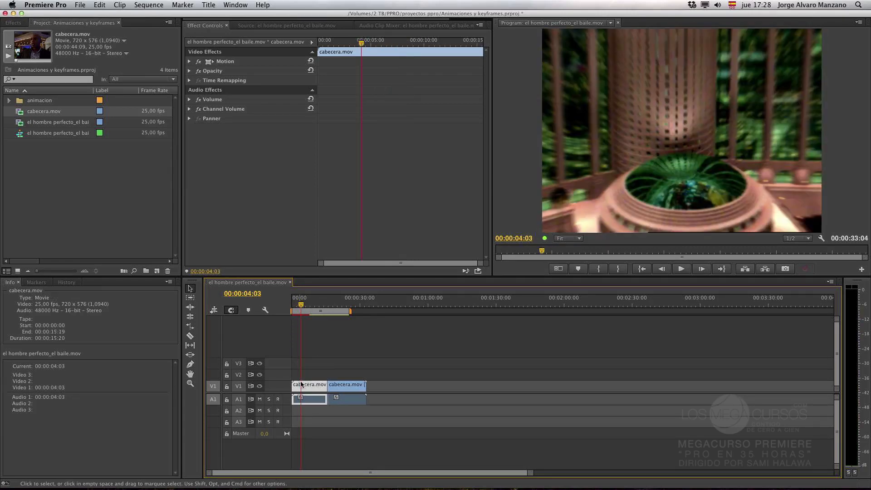
right_click(304, 386)
click(293, 367)
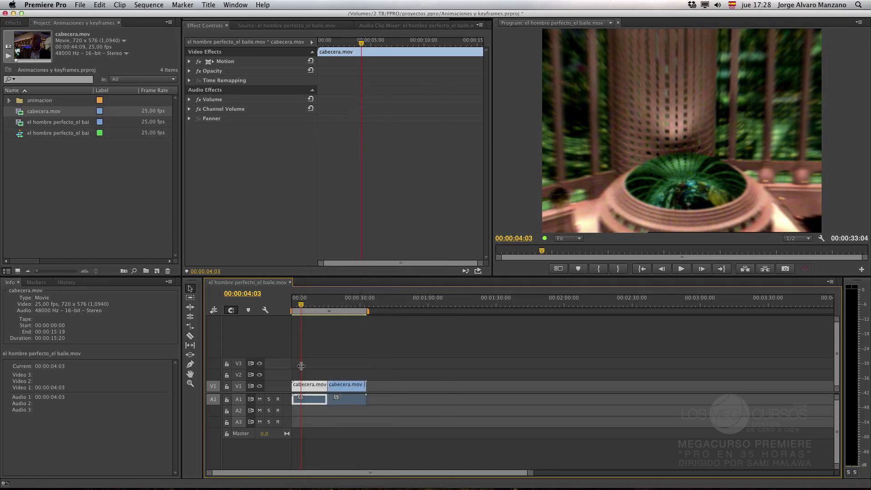
Redo the rippled 200% speed change to play the first segment from 00:00:00:00, and undo it again.
key(super+shift+z)
drag(306, 303, 290, 305)
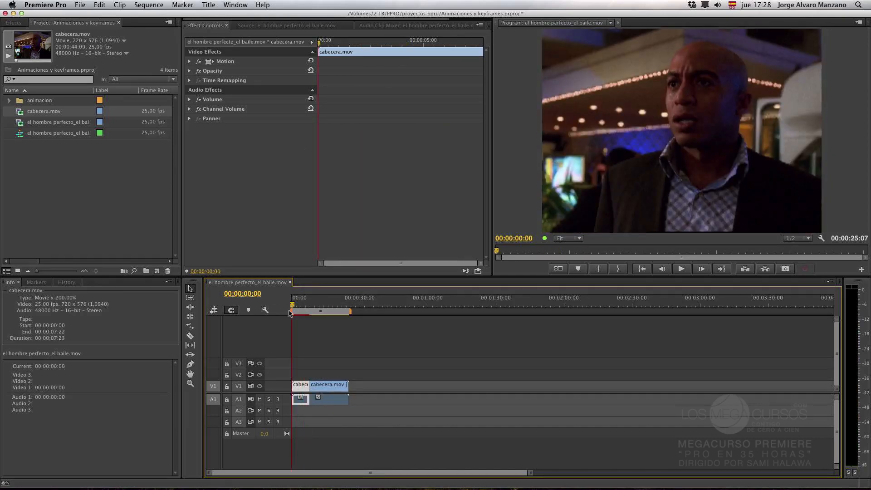
key(space)
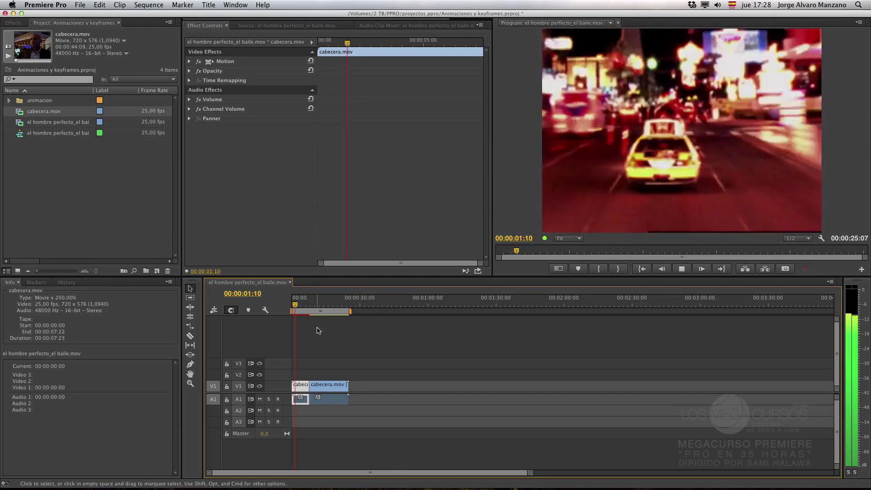
key(space)
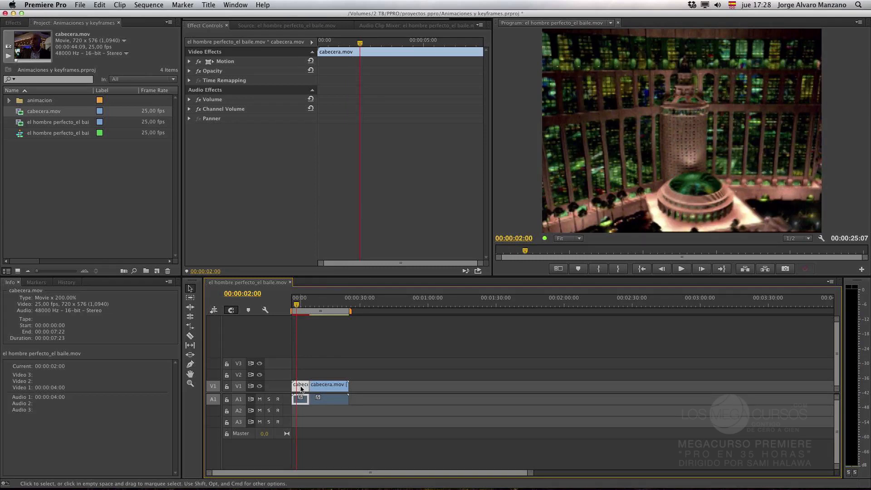
key(super+z)
Set the first segment's speed to 200% with Maintain Audio Pitch and Ripple Edit enabled.
right_click(304, 386)
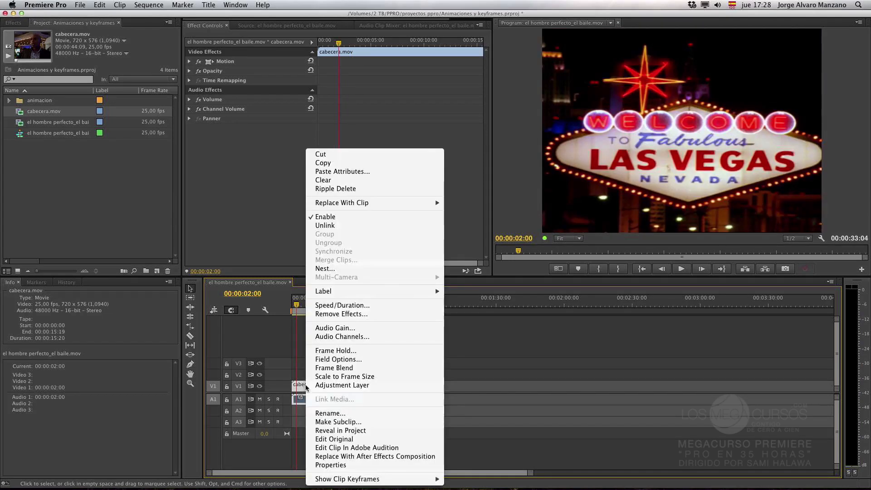
click(348, 308)
click(416, 271)
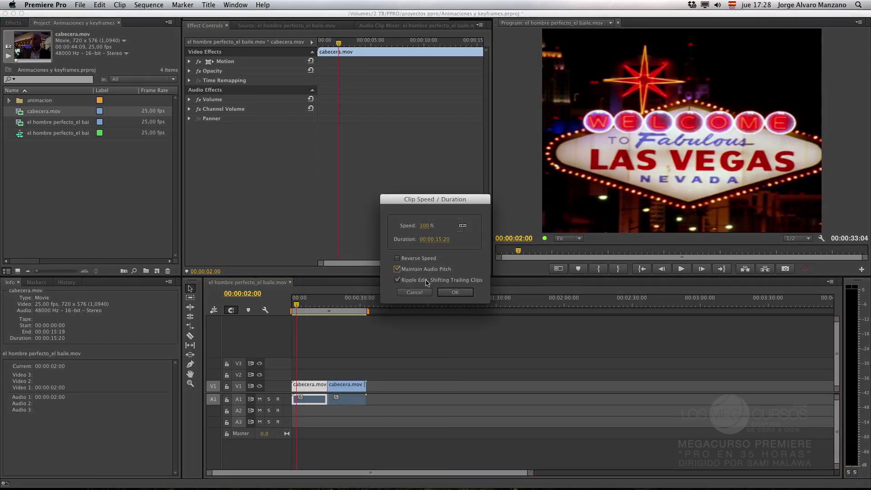
click(425, 226)
text(200)
key(Return)
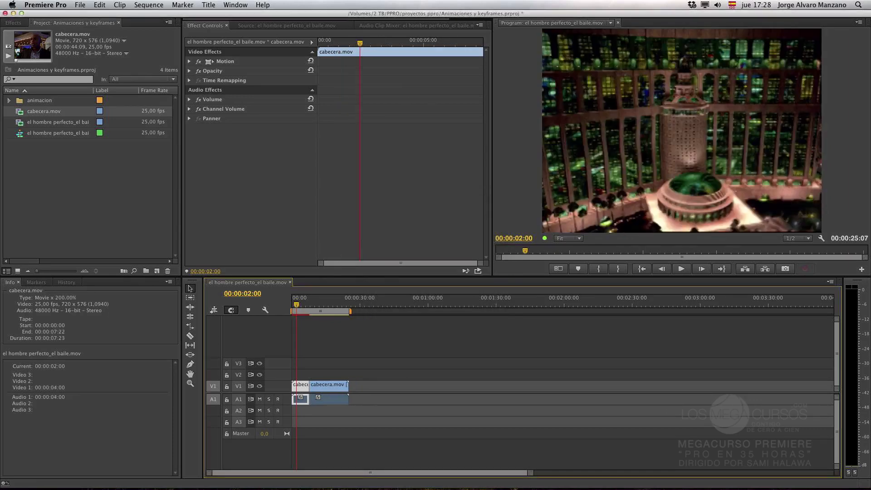
Play the accelerated, pitch-maintained first segment from the start and return the playhead to 00:00:00:00.
key(Home)
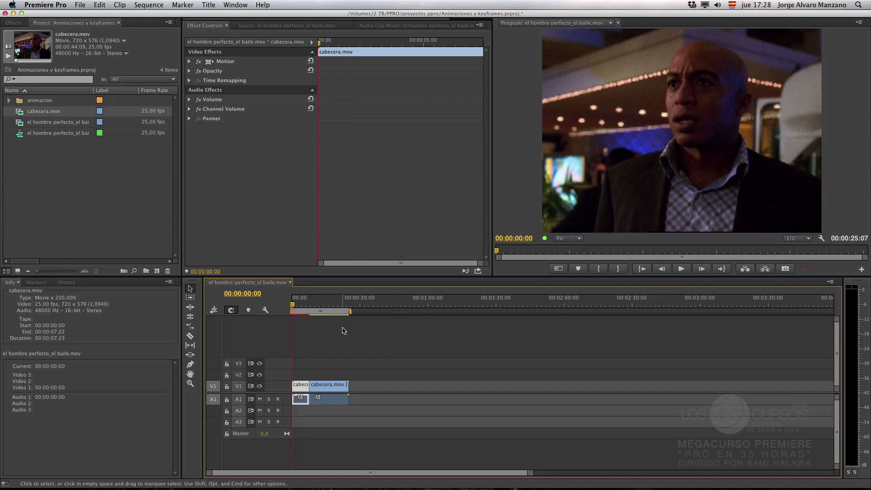
key(Return)
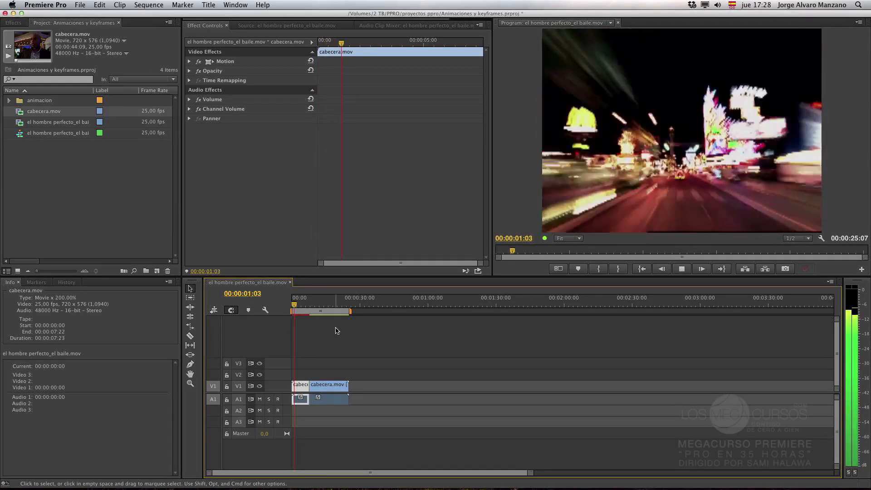
key(space)
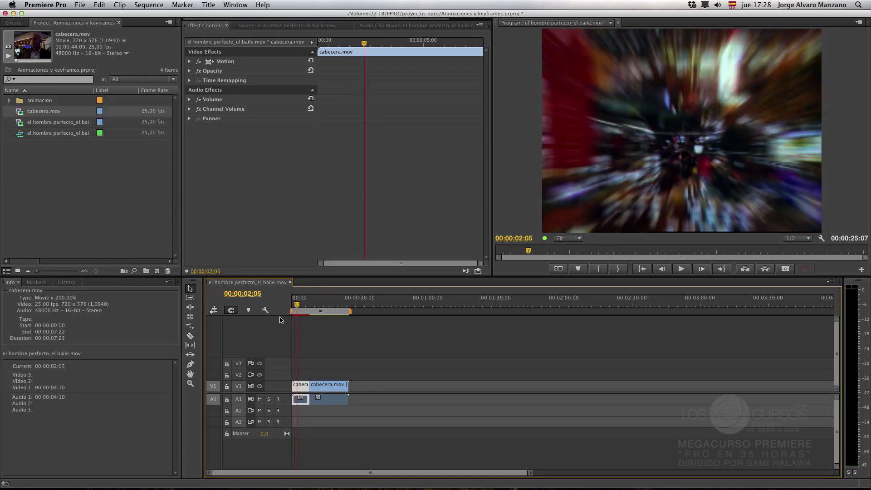
drag(300, 303, 288, 309)
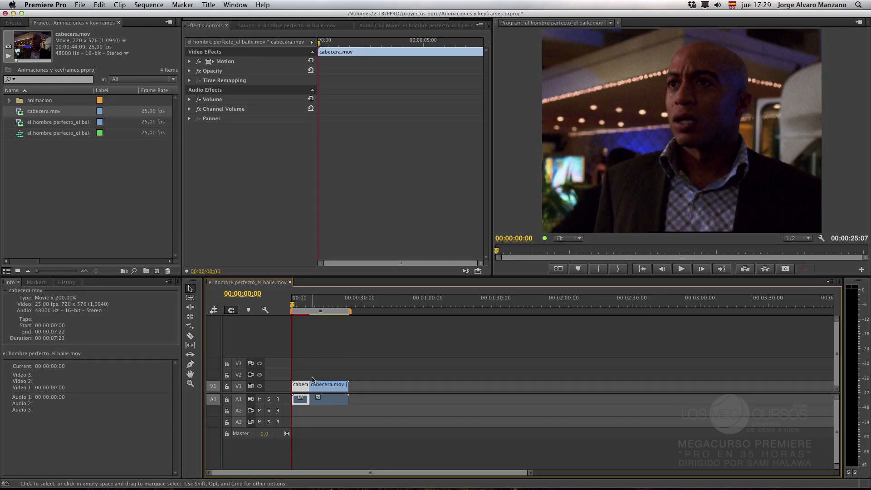
Undo the pitch-maintained 200% speed change and clear the clip selection.
key(super+z)
click(301, 368)
drag(305, 371, 323, 418)
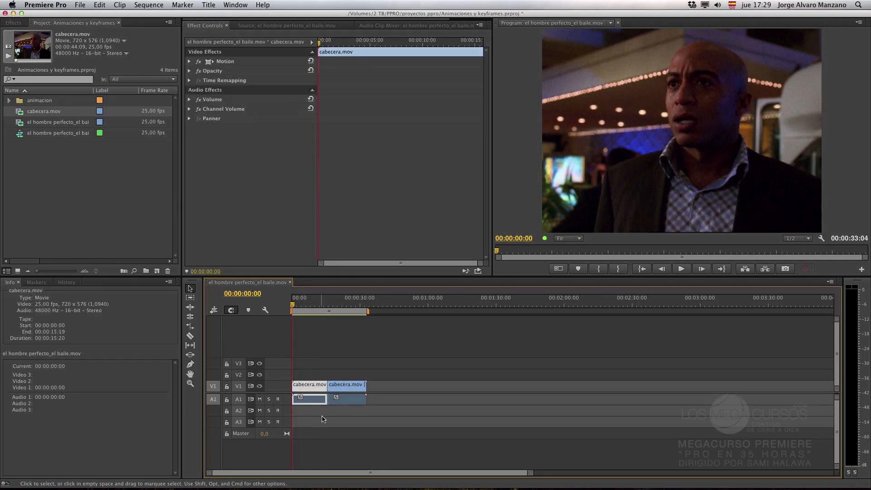
alt+click(313, 388)
click(316, 378)
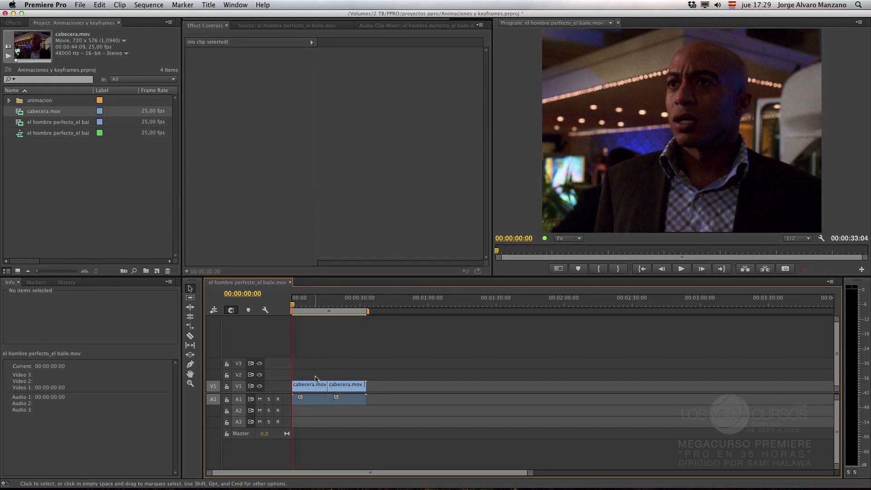
Set only the video part of the first segment to 200% speed, play it from the start and return the playhead to 00:00:00:00.
alt+click(314, 387)
right_click(312, 388)
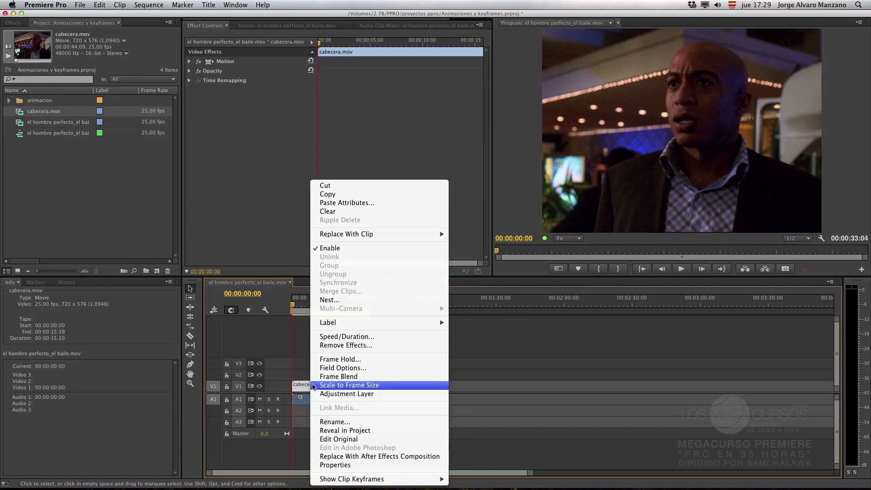
click(345, 343)
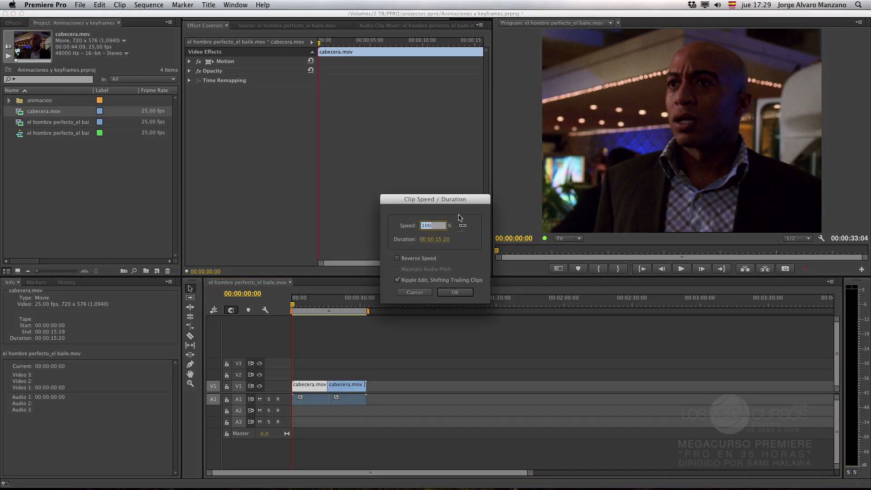
text(2)
key(Return)
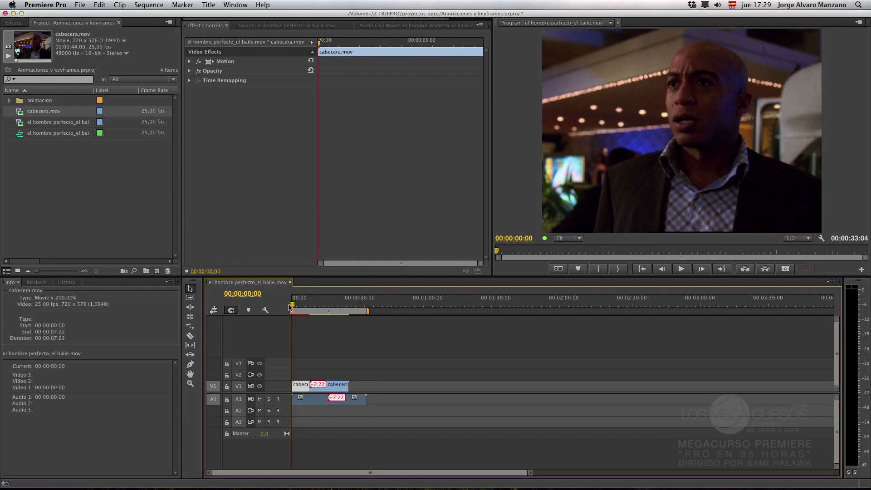
key(space)
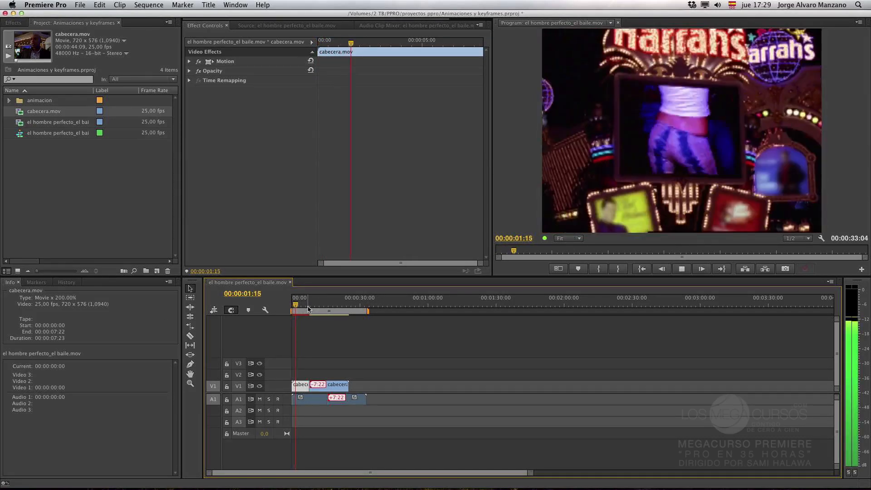
click(295, 308)
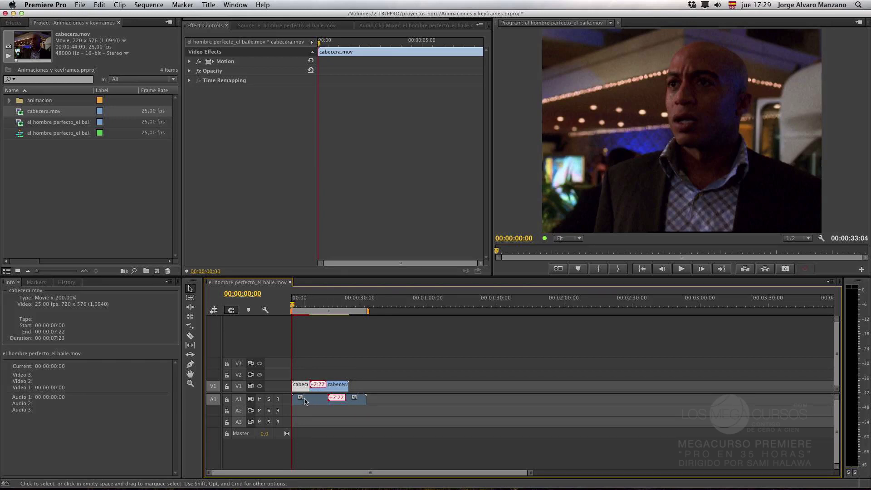
Move the second cabecera.mov segment along the timeline so its video starts at 00:00:20:03, and examine the audio/video sync offset.
click(337, 387)
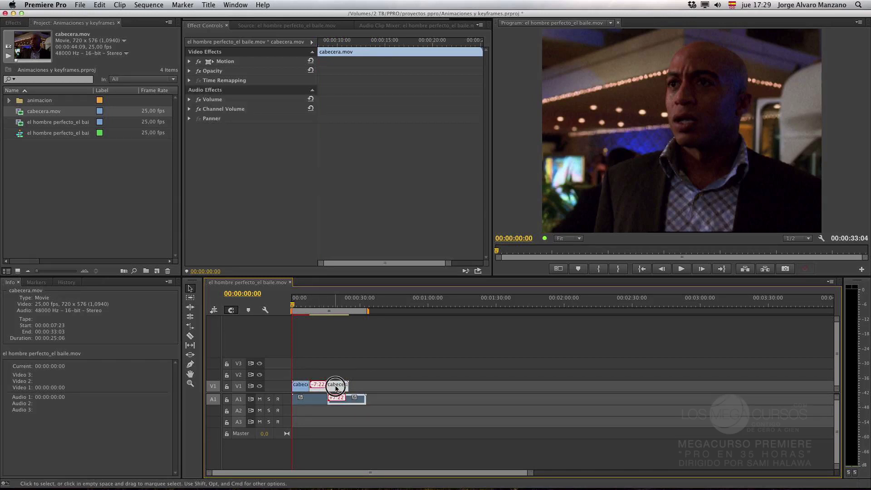
drag(337, 387, 366, 385)
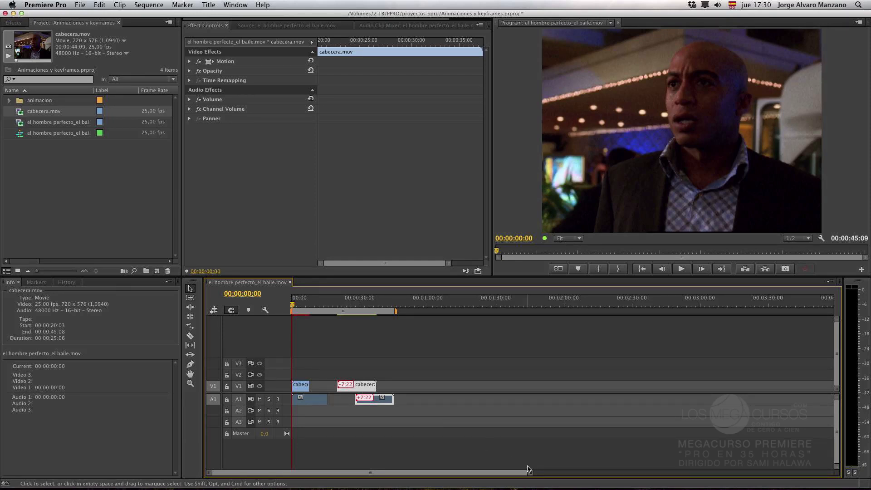
drag(530, 472, 453, 472)
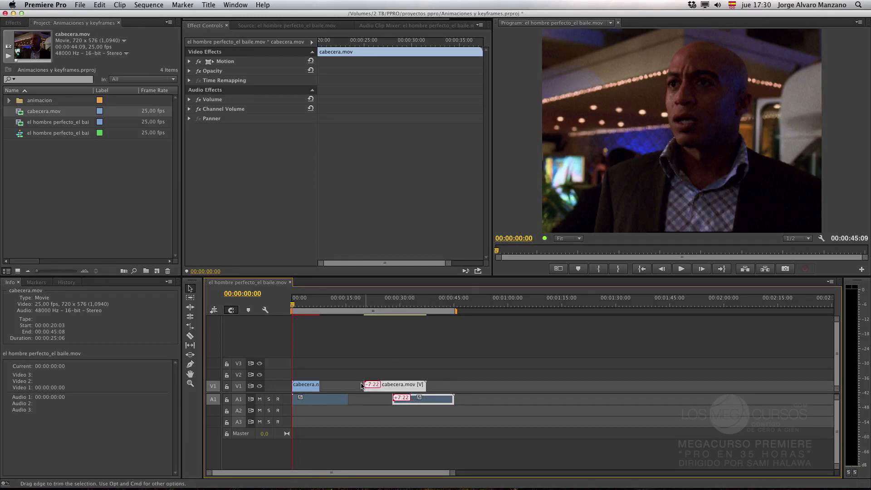
double_click(288, 387)
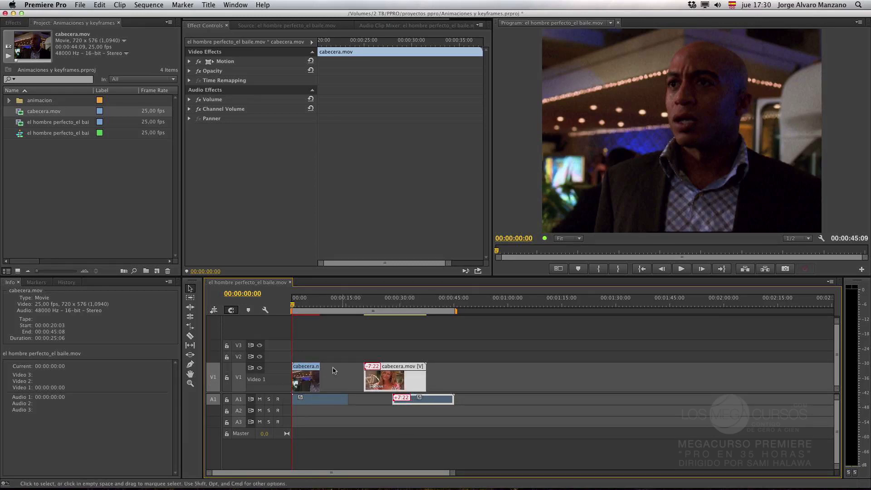
double_click(287, 369)
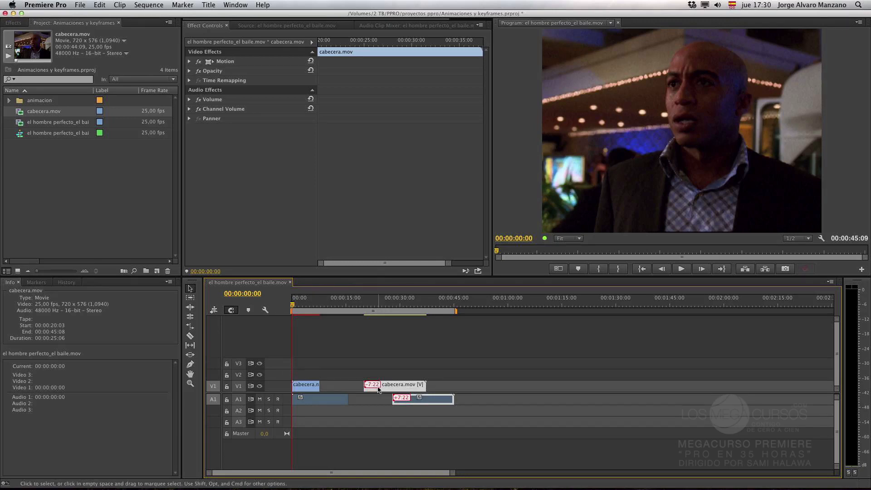
click(410, 377)
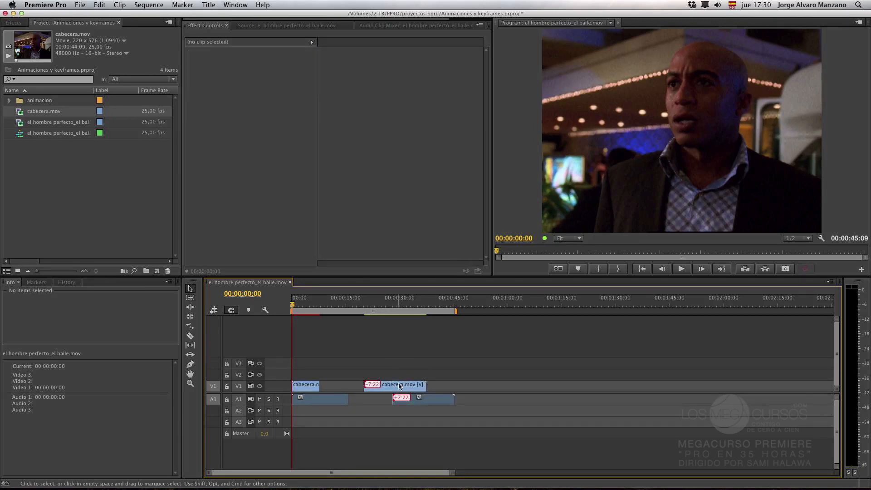
click(398, 387)
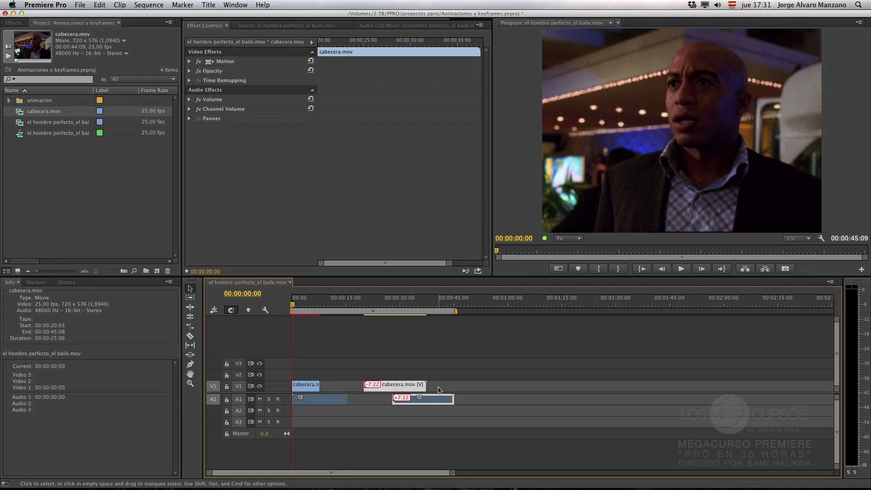
Undo the second segment's move and the video-only 200% speed change.
key(super+z)
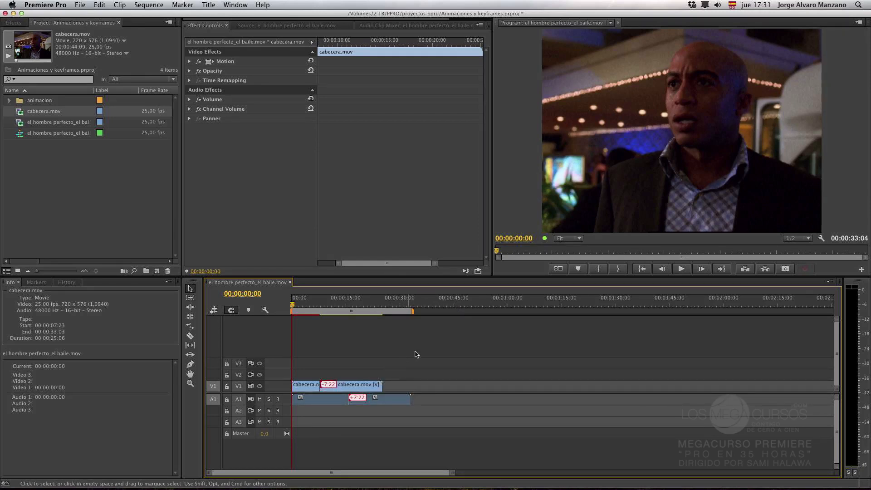
key(super+z)
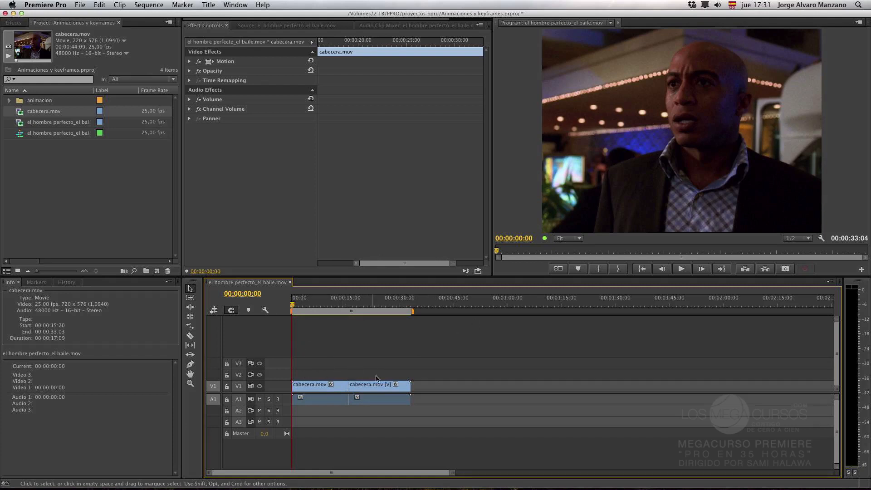
Select the first cabecera.mov segment's video and audio and link them again.
click(310, 382)
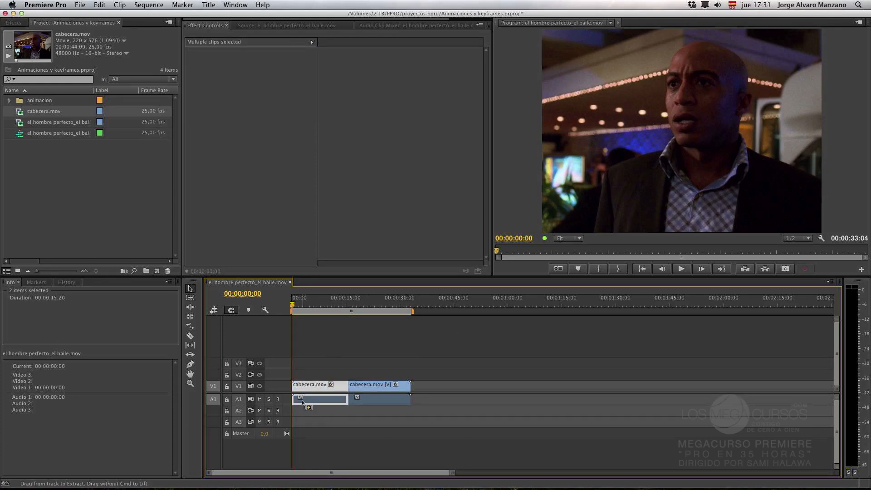
click(315, 391)
click(330, 360)
drag(325, 369, 335, 414)
Set the first cabecera.mov segment's speed to 50% with ripple edit shifting the trailing clips.
right_click(309, 391)
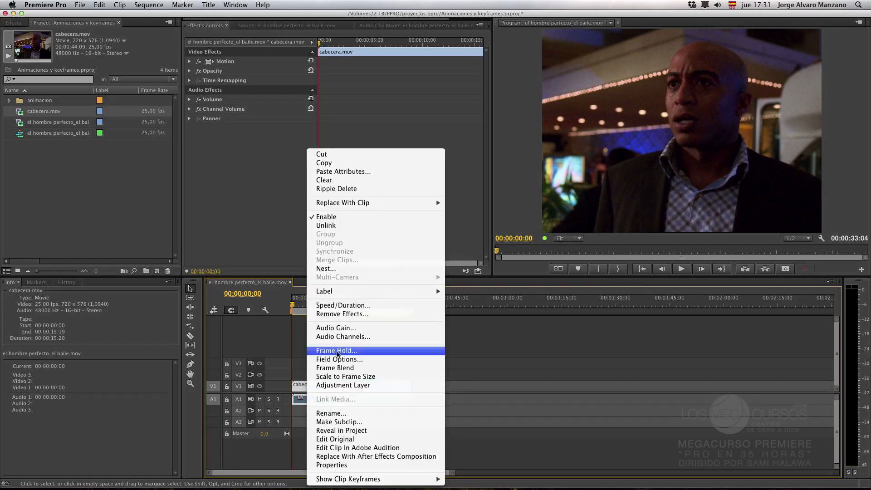
click(354, 303)
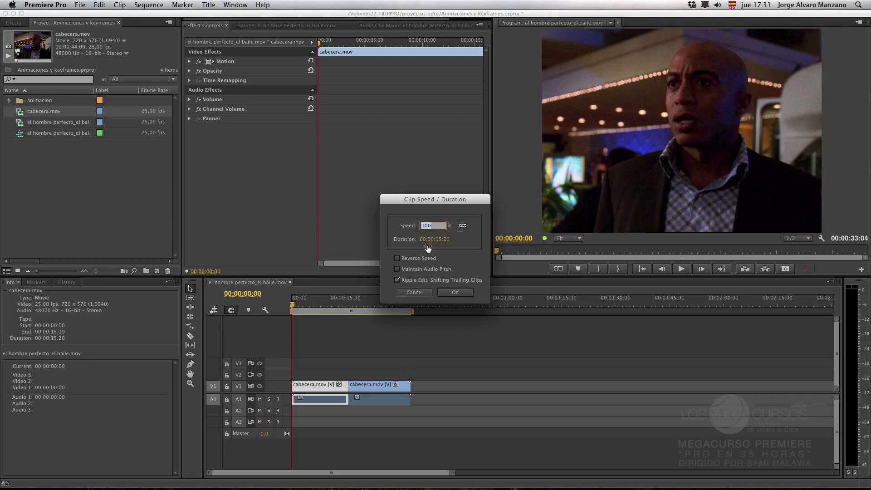
text(50)
key(Return)
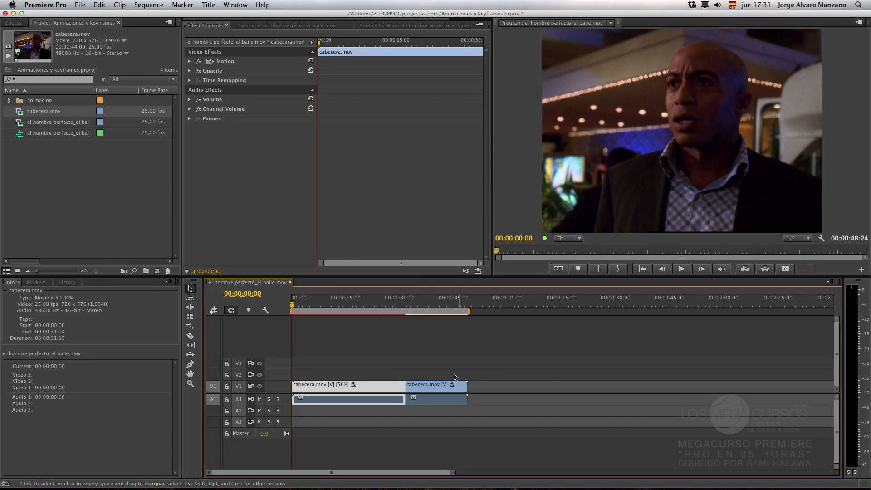
Play the start of the slowed segment and undo the 50% speed change.
key(space)
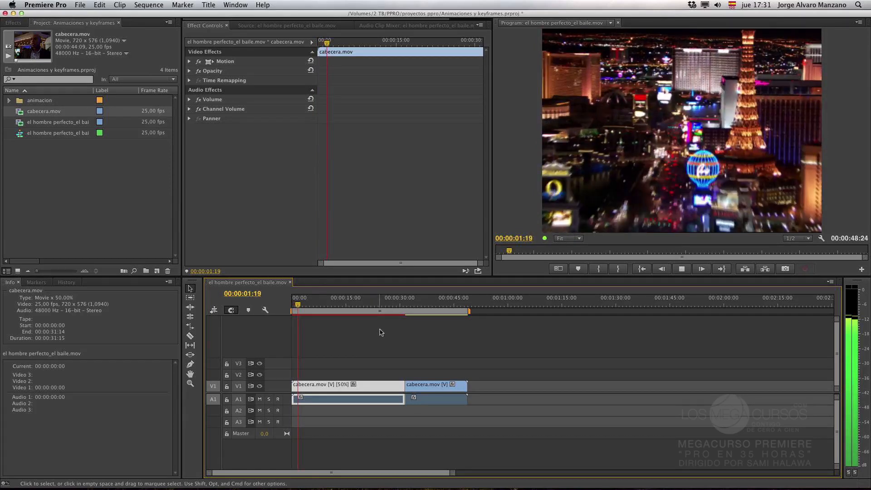
key(space)
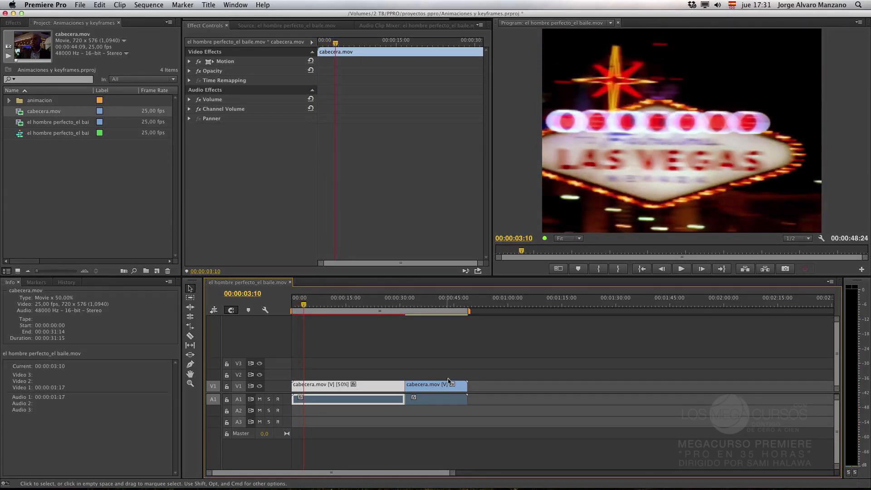
key(super+z)
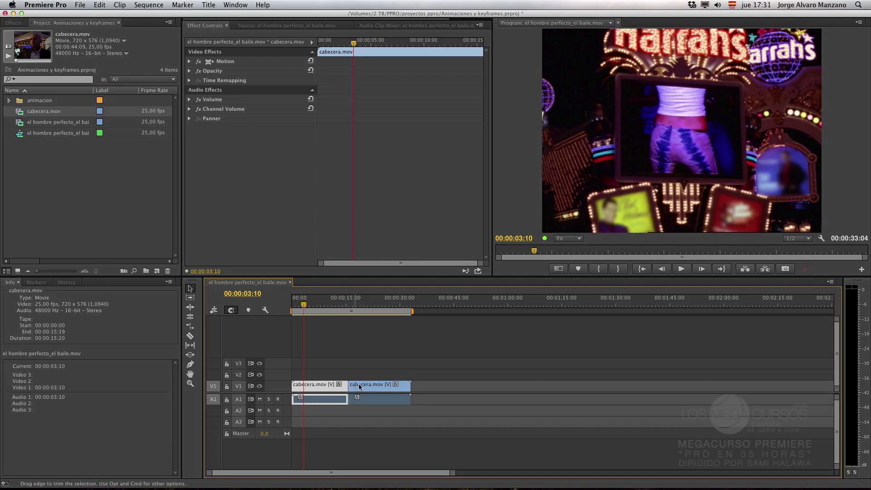
Unlink speed from duration and set the first segment's speed to 200%.
right_click(319, 390)
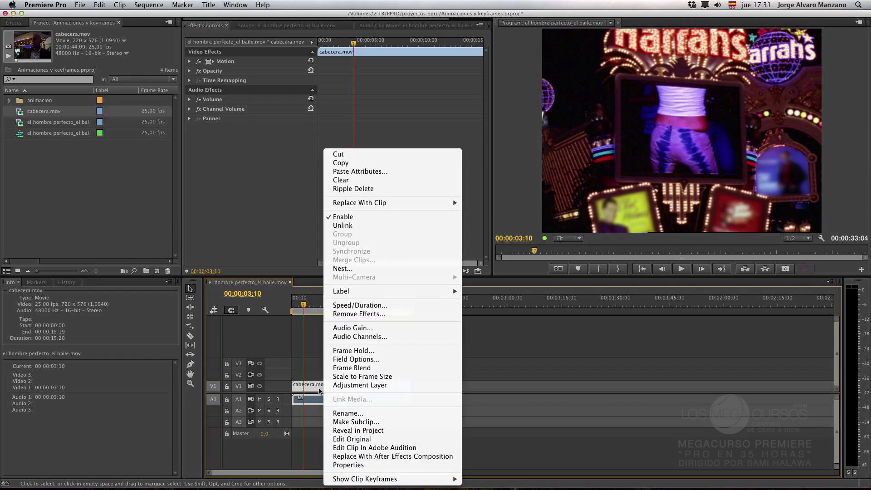
click(363, 306)
click(463, 226)
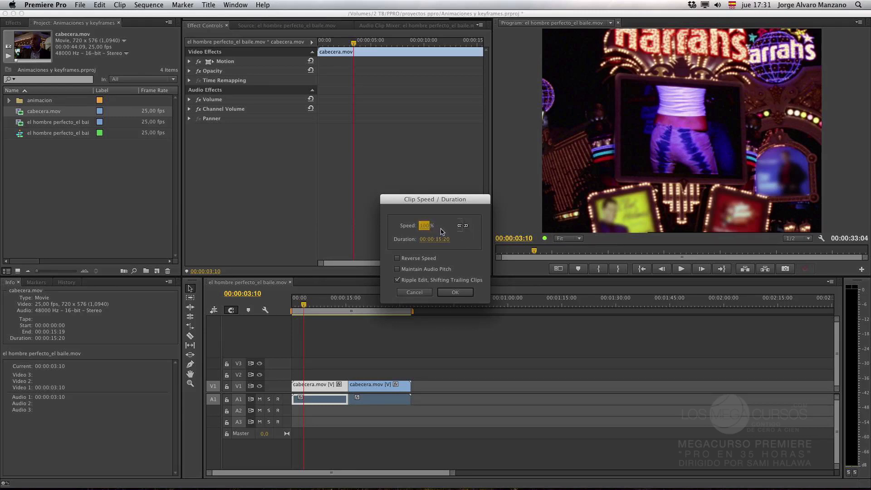
mouse_move(425, 226)
mouse_down()
mouse_move(487, 227)
mouse_move(424, 226)
mouse_up()
click(430, 227)
text(2)
click(460, 251)
click(461, 293)
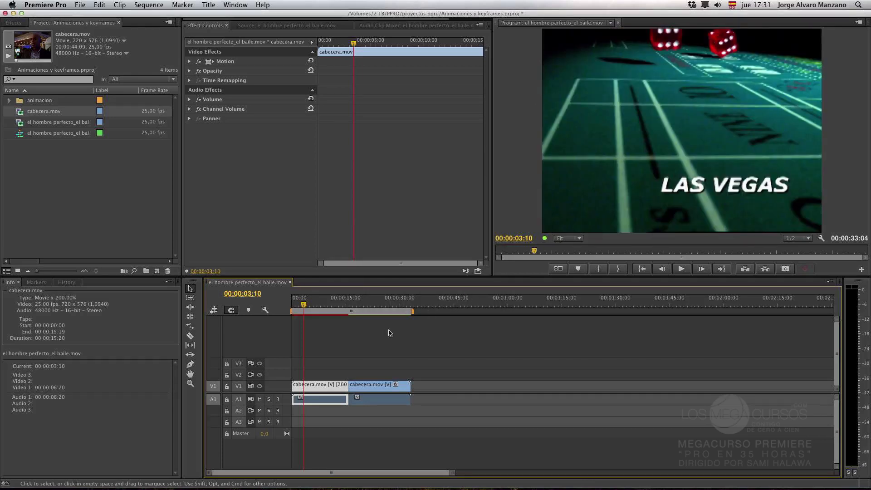
Play the sped-up segment, recheck its speed and duration settings, and undo the 200% change.
key(space)
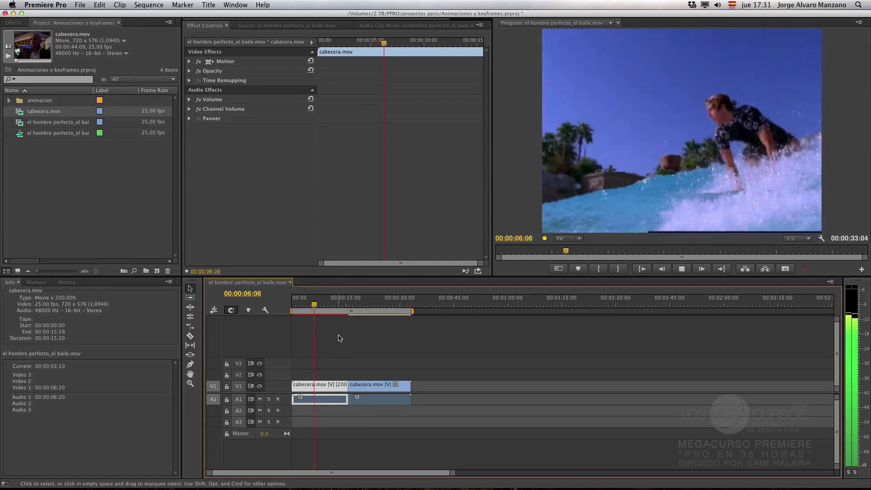
key(space)
right_click(324, 390)
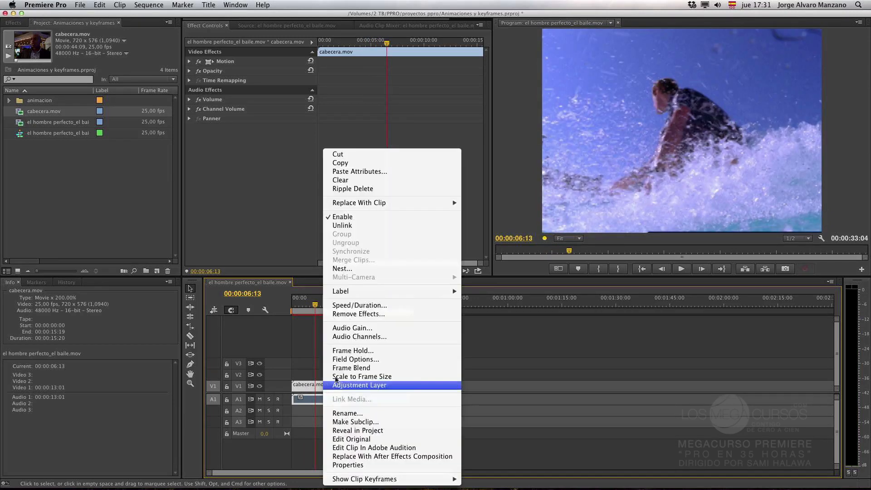
click(376, 304)
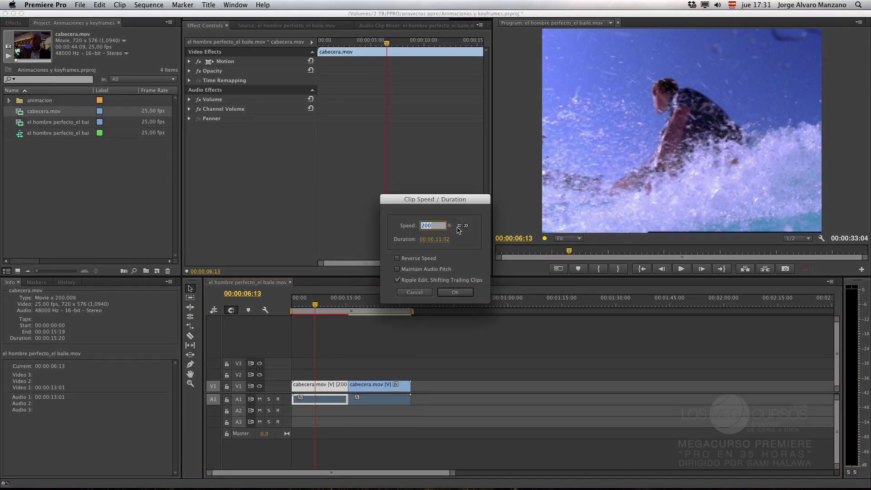
click(433, 291)
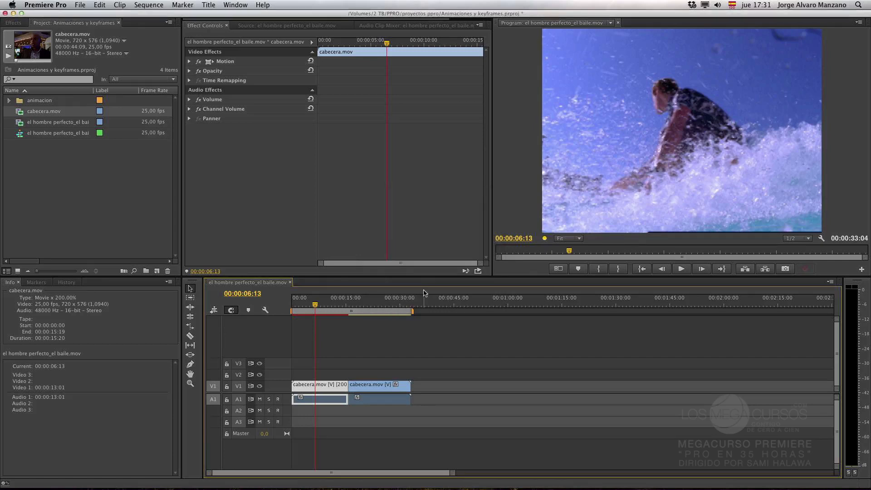
Set the first segment to 200% speed with ripple edit off and speed linked to duration, and undo the change.
right_click(324, 389)
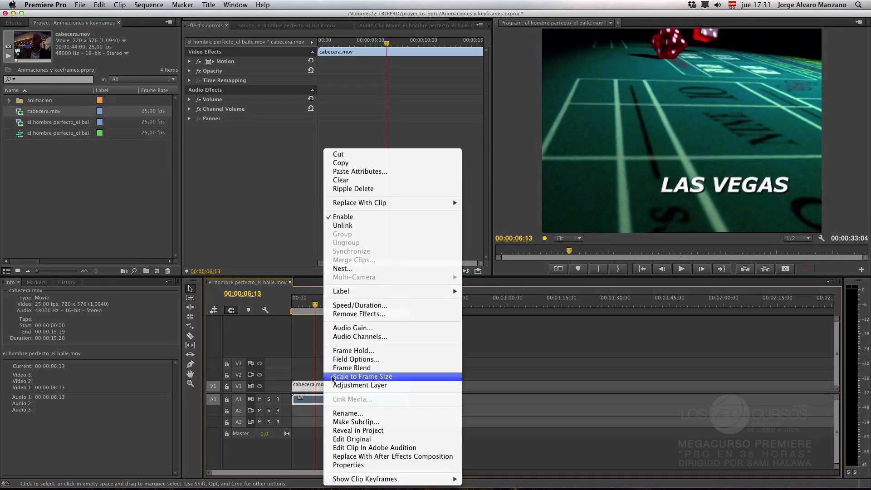
click(387, 303)
click(397, 280)
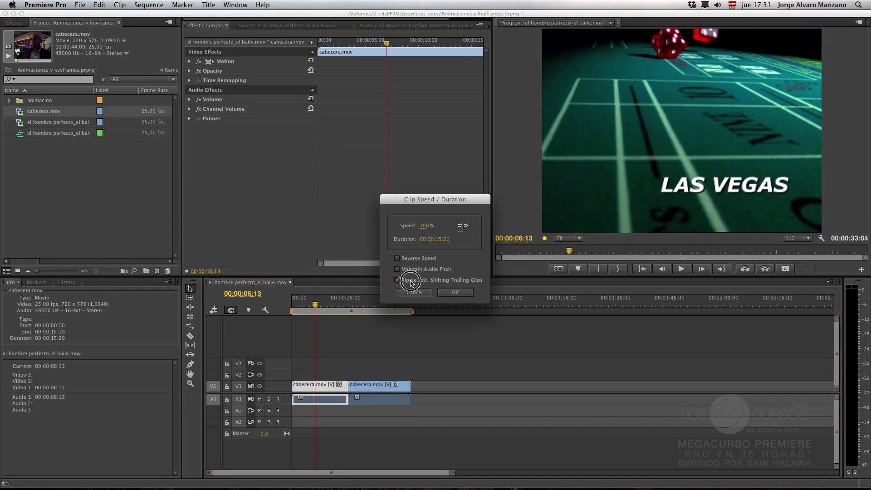
click(425, 227)
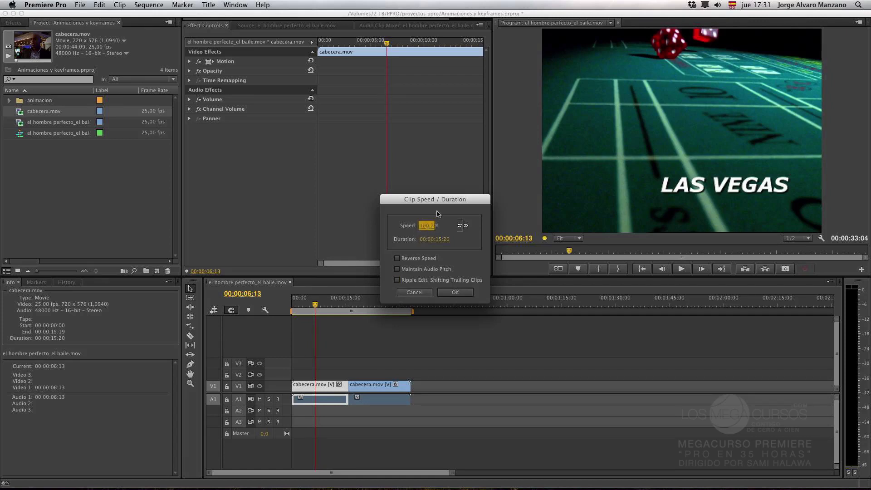
text(2)
click(463, 226)
text(2)
click(455, 293)
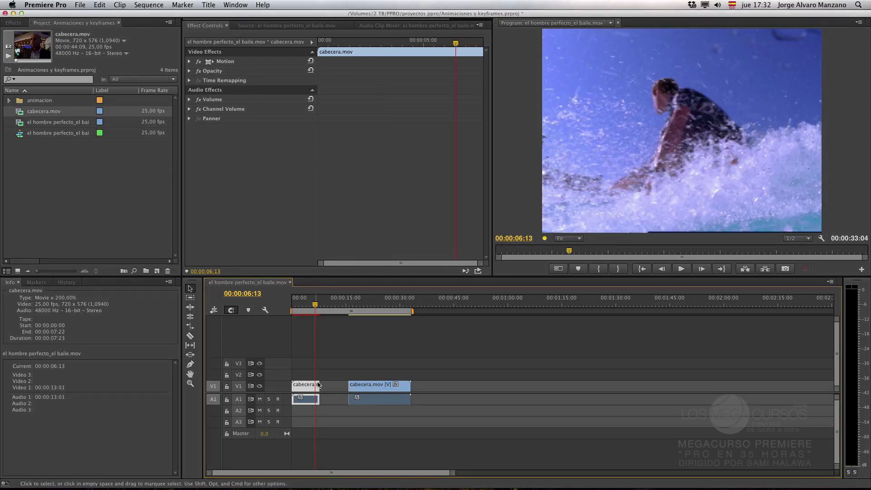
key(super+z)
Set the first segment's speed to 50% with ripple edit off and speed linked to duration.
right_click(330, 389)
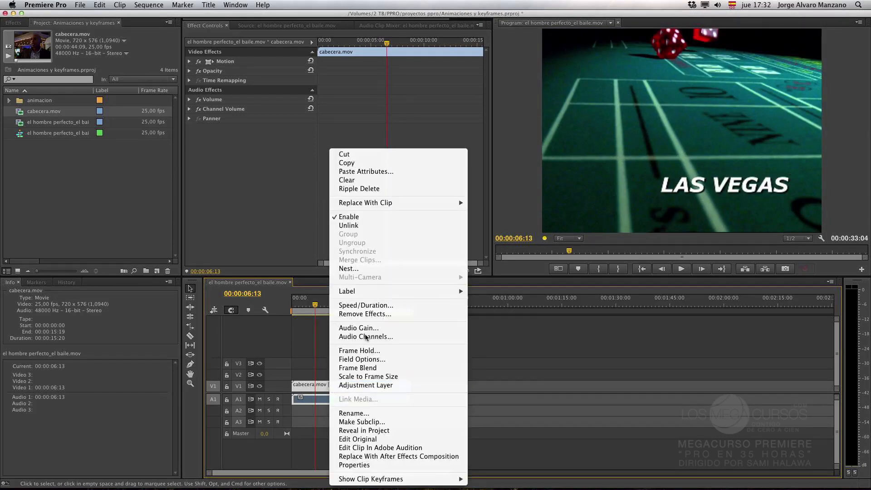
click(365, 302)
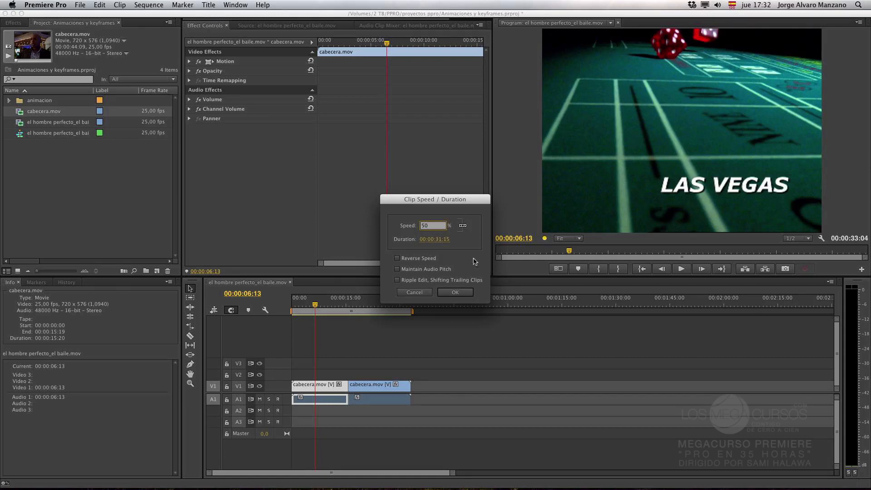
click(455, 292)
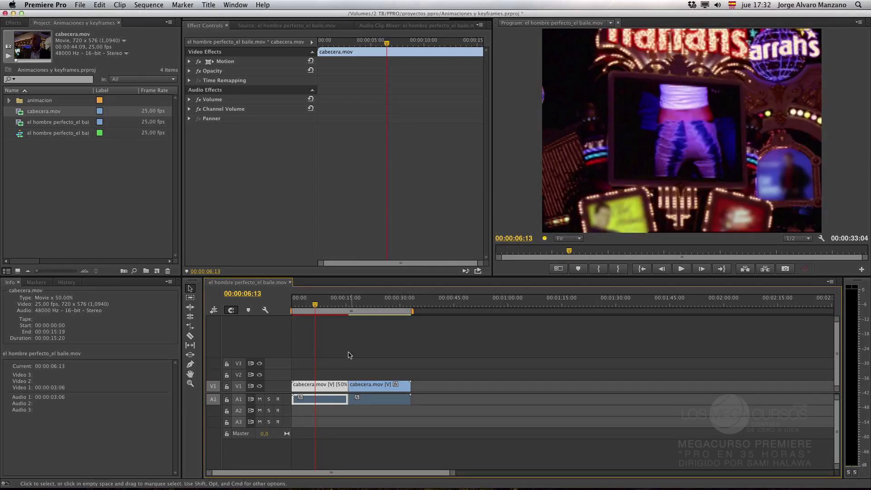
Play the 50% segment from 00:00:07:05 and undo its speed change.
mouse_move(315, 305)
mouse_down()
mouse_move(330, 311)
mouse_move(289, 312)
mouse_move(318, 312)
mouse_up()
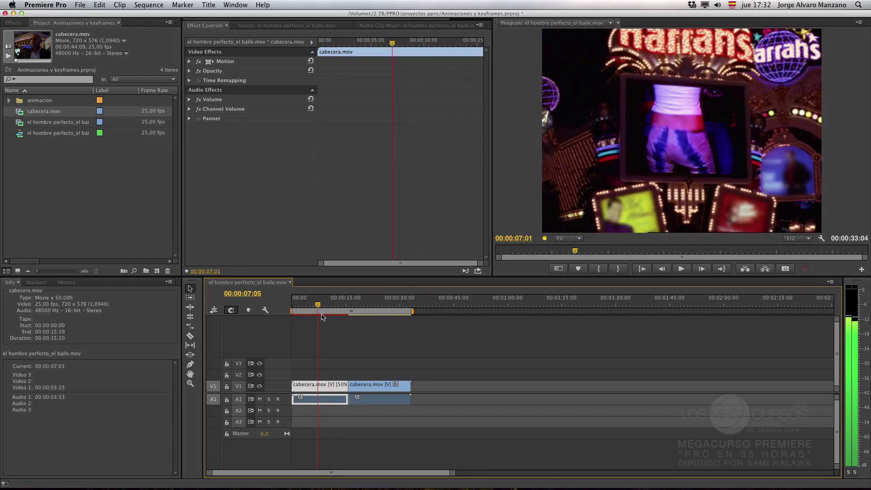
key(space)
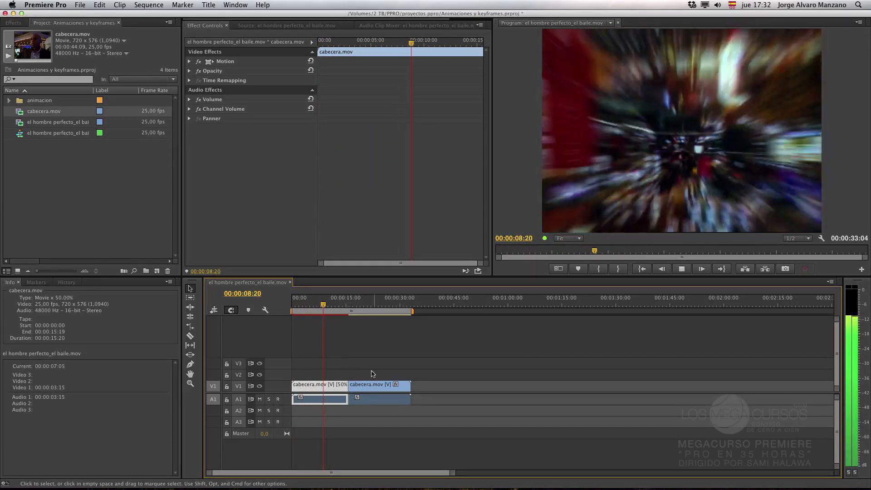
key(space)
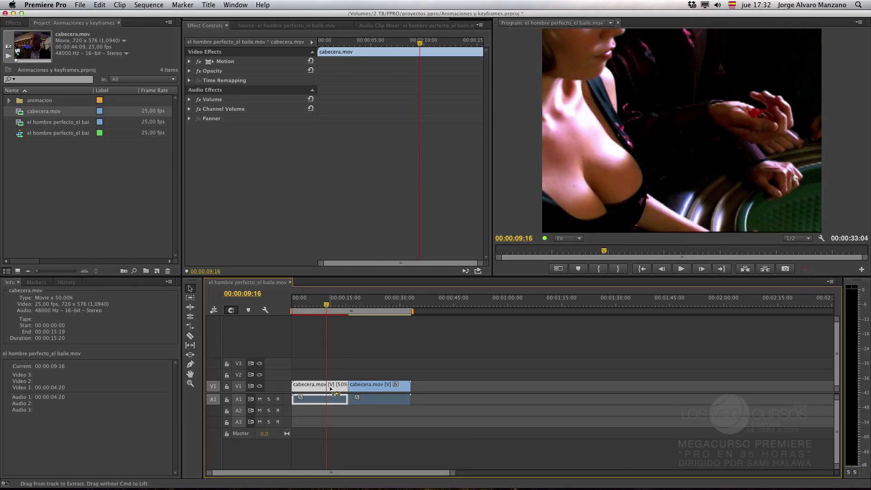
key(super+z)
Try to change the first segment's speed independently of its duration.
right_click(330, 389)
click(375, 309)
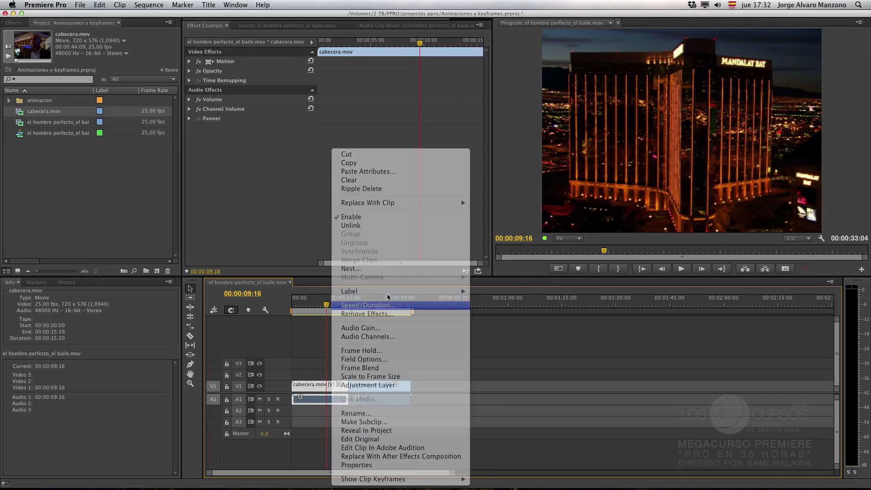
click(462, 226)
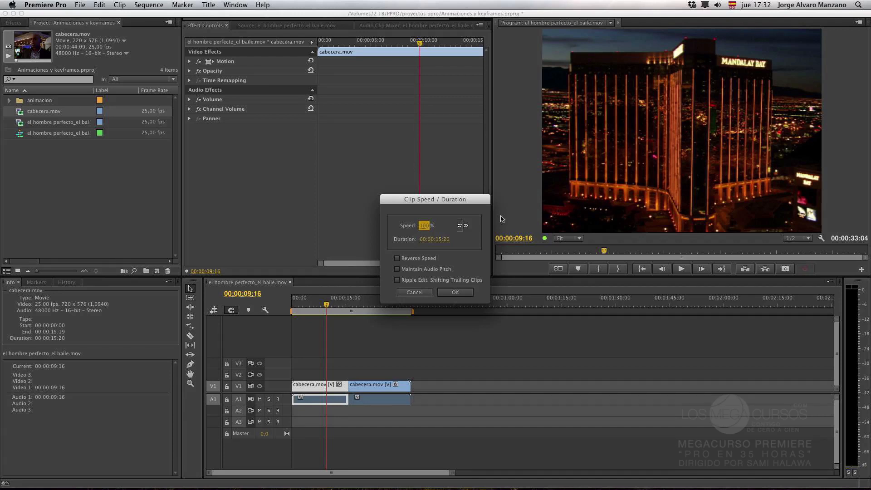
text(20)
click(456, 261)
click(455, 292)
Compare the frames on either side of the cut between the two segments, at 00:00:15:19 and 00:00:15:20.
drag(327, 305, 351, 307)
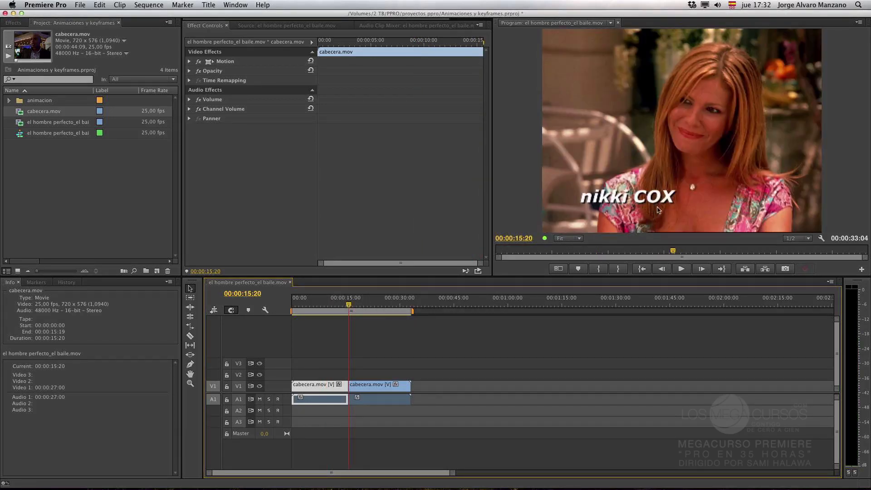
key(Left)
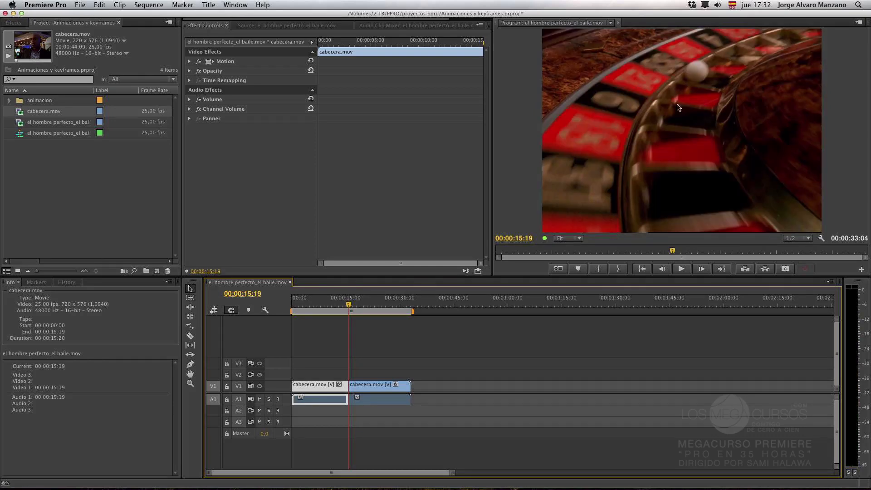
key(Right)
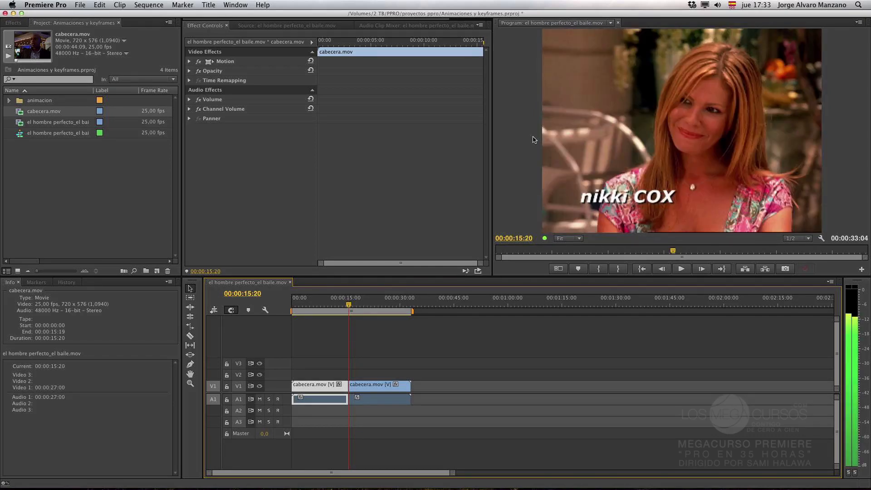
key(Left)
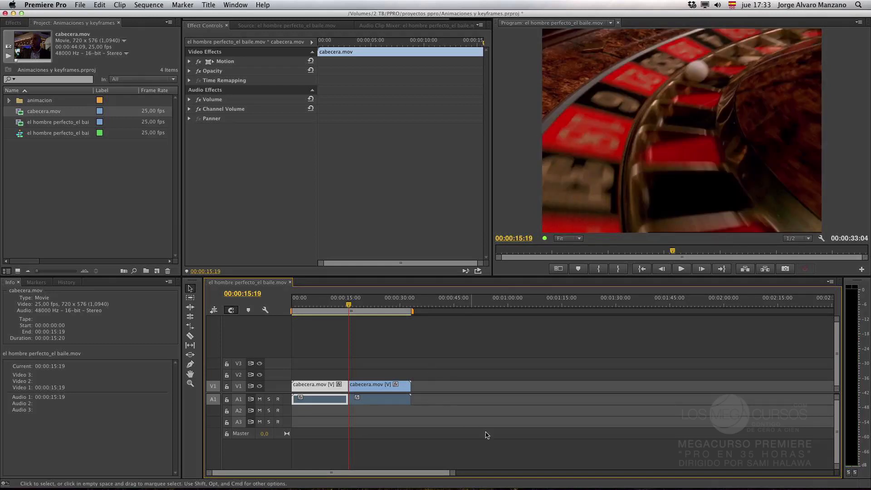
Set the first segment's speed to 200% with speed unlinked from duration, and move the playhead to 00:00:13:01.
drag(451, 474, 513, 467)
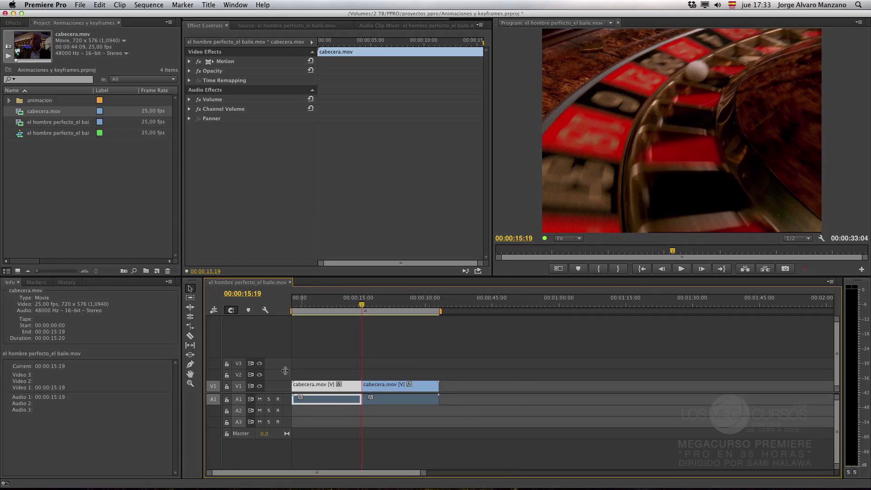
right_click(318, 386)
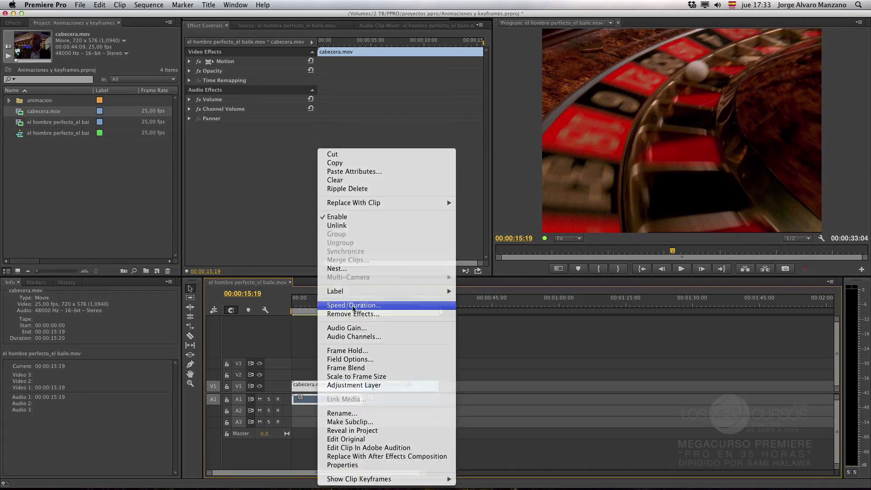
click(354, 306)
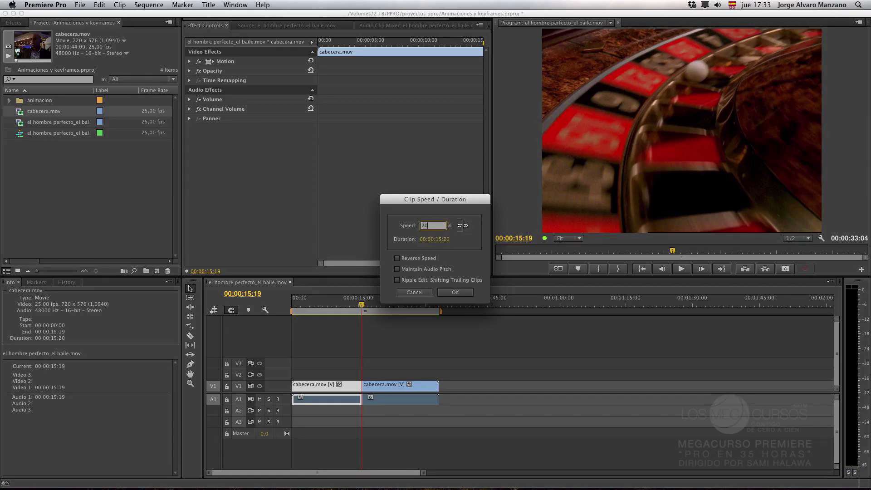
click(455, 291)
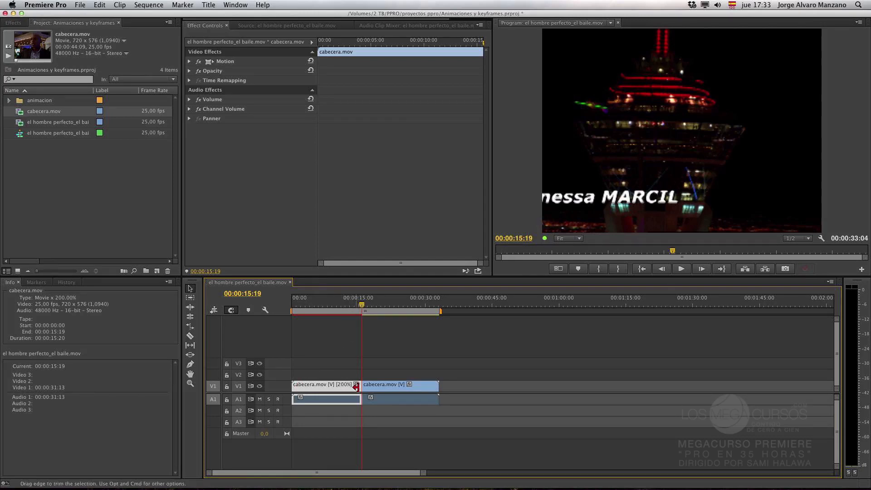
drag(362, 306, 350, 308)
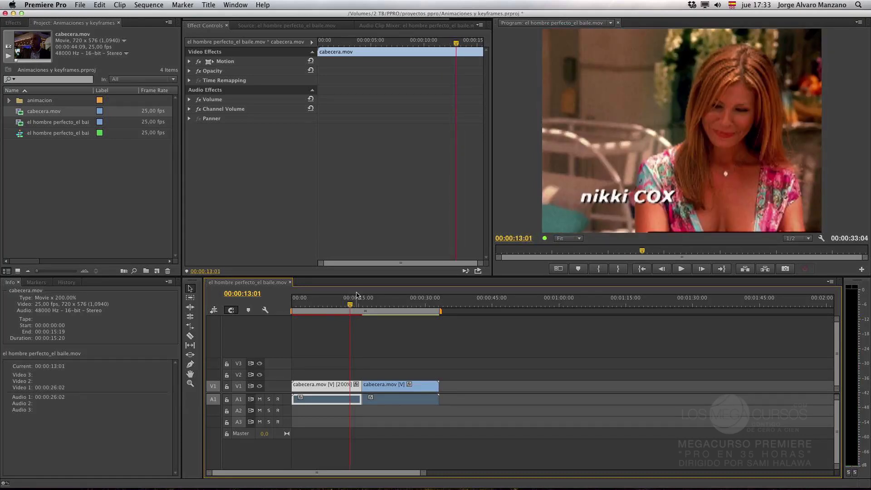
Play the 200% first segment from 00:00:08:16 up to its end, and return the playhead to 00:00:08:04.
key(Left)
key(Left)
key(Left)
key(Left)
key(Left)
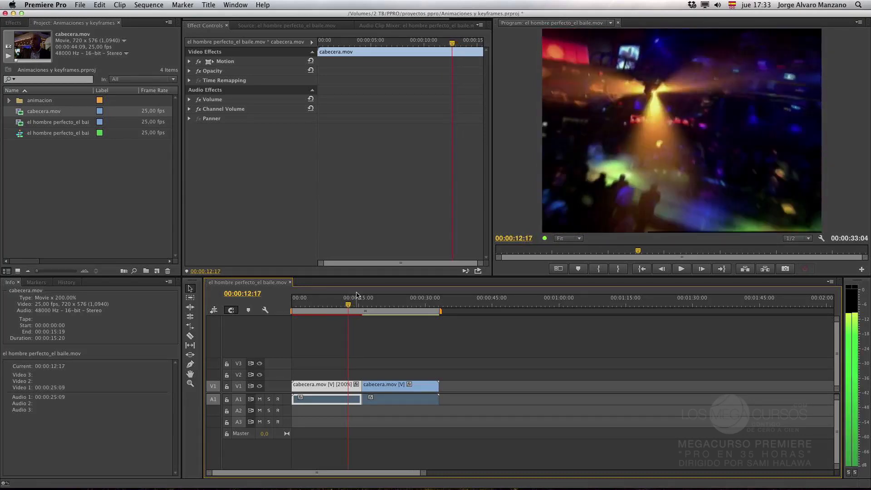
key(shift+Left)
key(shift+Left)
key(shift+Left)
key(shift+Left)
key(shift+Left)
key(shift+Left)
key(shift+Left)
key(shift+Left)
key(shift+Left)
key(shift+Left)
key(shift+Left)
key(shift+Left)
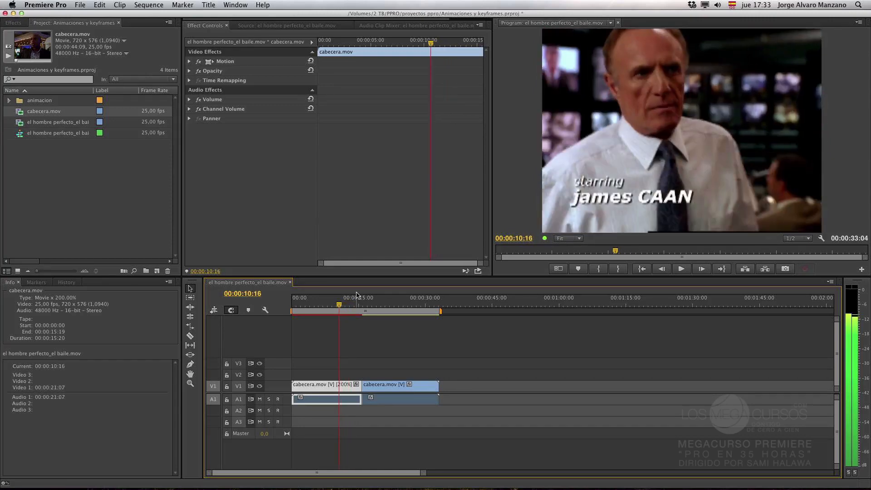
key(shift+Left)
key(shift+Left)
key(shift+Left)
key(shift+Left)
key(shift+Left)
key(shift+Left)
key(shift+Left)
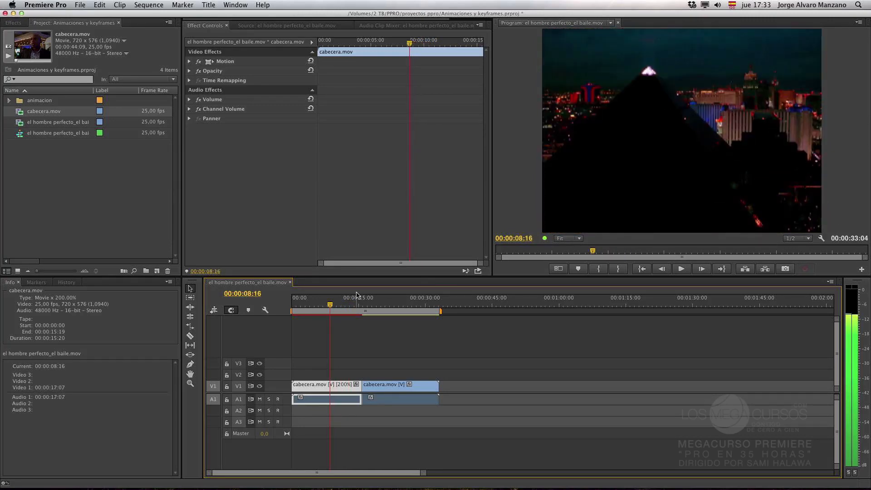
key(space)
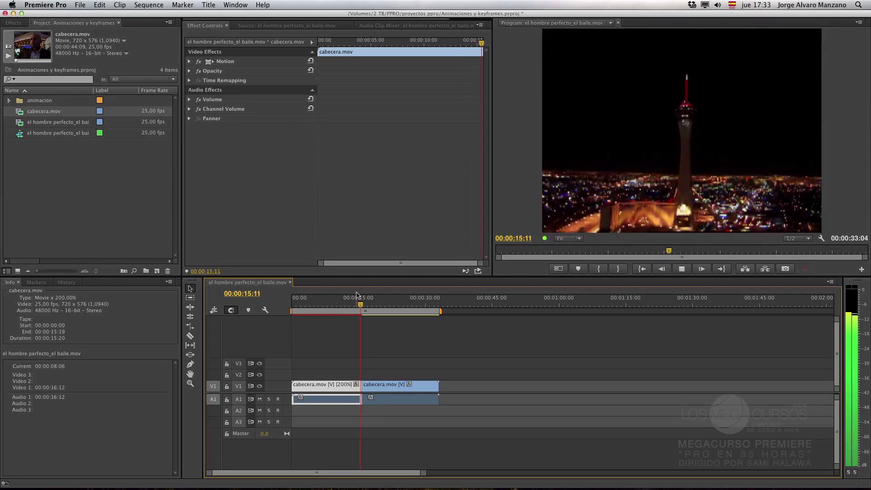
key(space)
drag(309, 306, 328, 307)
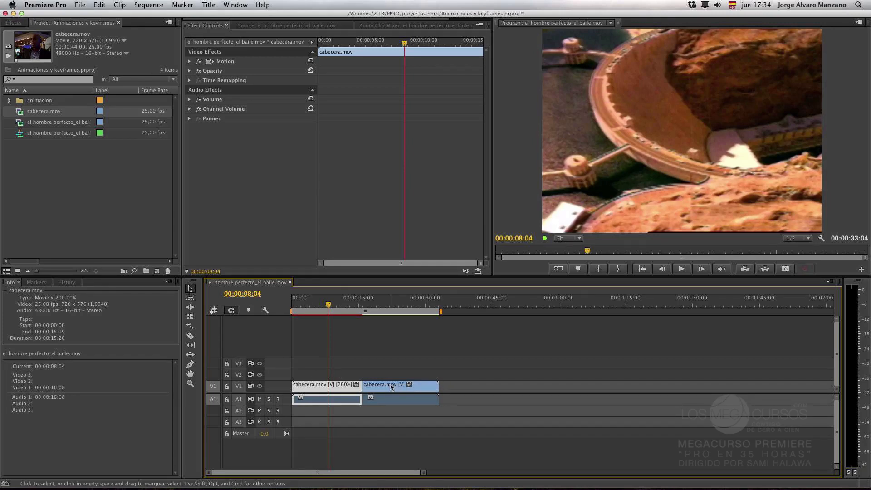
Undo the first segment's speed change and move the second segment so it starts at 00:00:48:17.
key(super+z)
drag(380, 385, 526, 390)
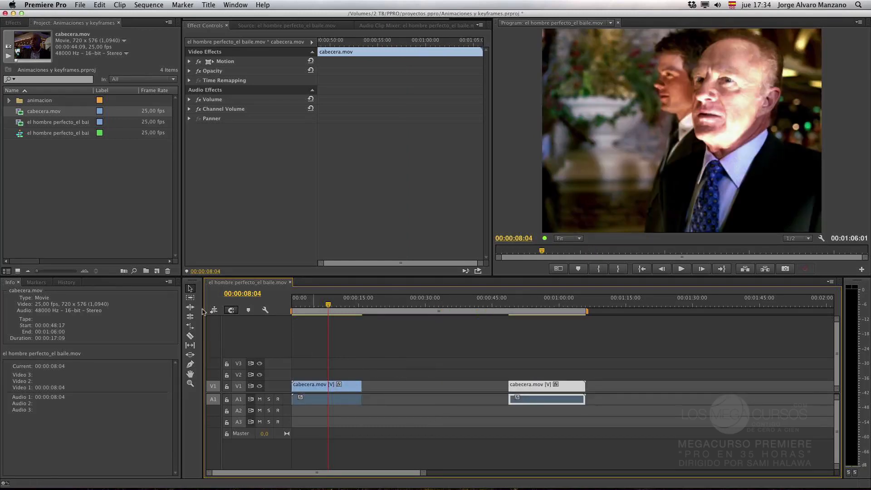
Shorten the first segment to a duration of 00:00:09:07 with the Rate Stretch tool.
click(191, 327)
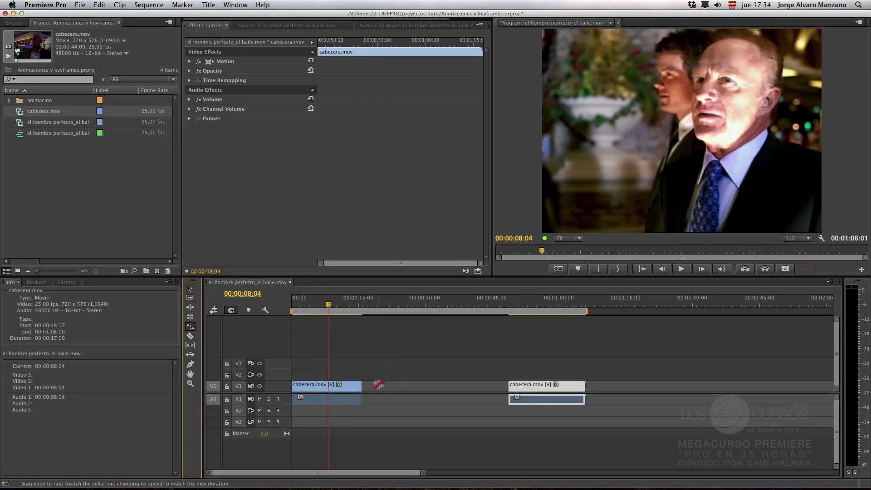
drag(363, 387, 333, 388)
click(357, 386)
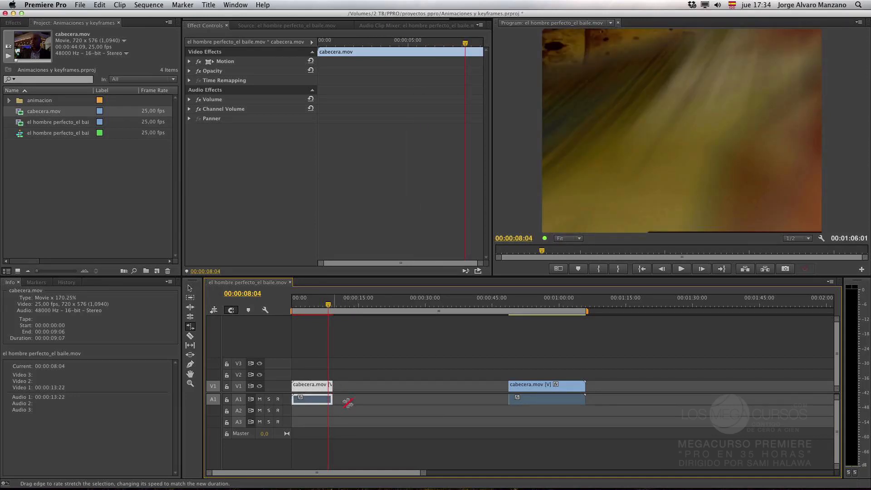
Rate-stretch the first segment's end further inward to a duration of 00:00:07:02.
key(=)
key(=)
key(=)
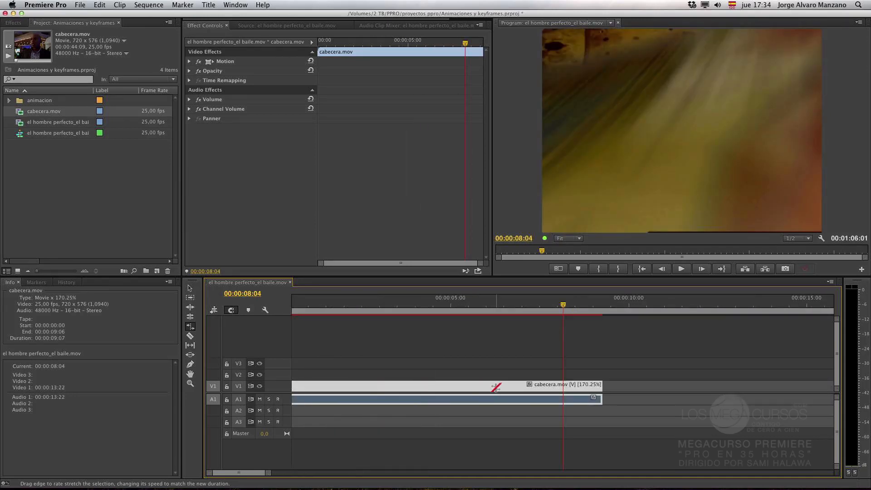
key(minus)
drag(454, 387, 417, 389)
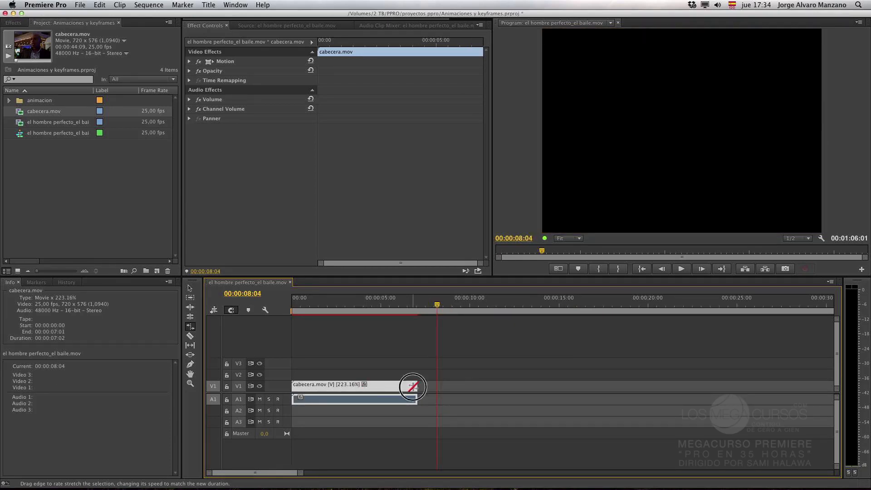
Rate-stretch the first segment out to a duration of 00:00:23:10, and shorten it to 00:00:09:17.
drag(417, 386, 487, 390)
key(super+z)
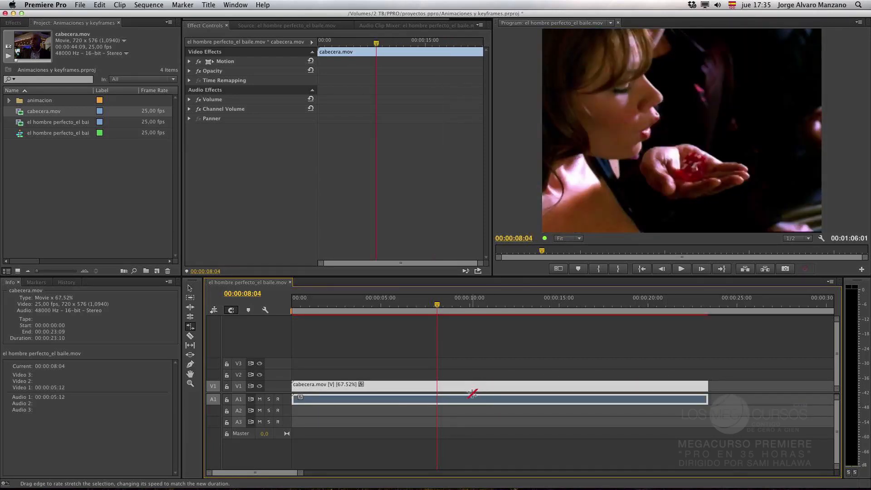
double_click(706, 388)
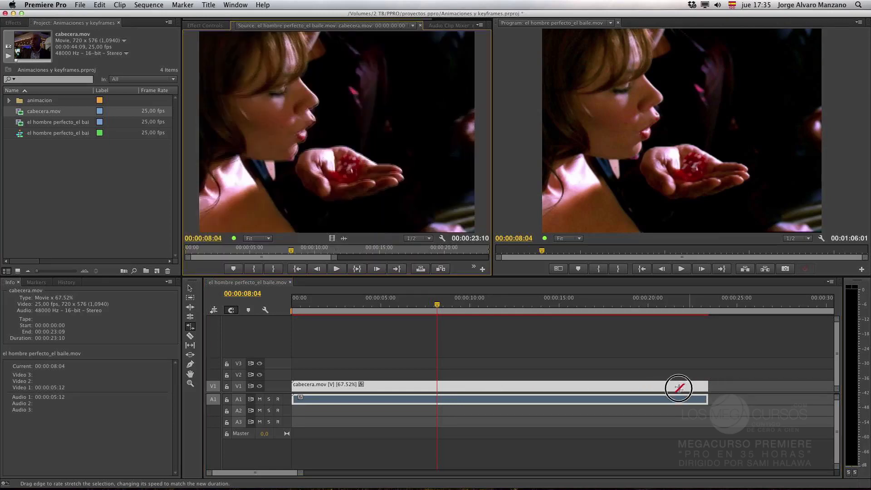
drag(707, 387, 465, 387)
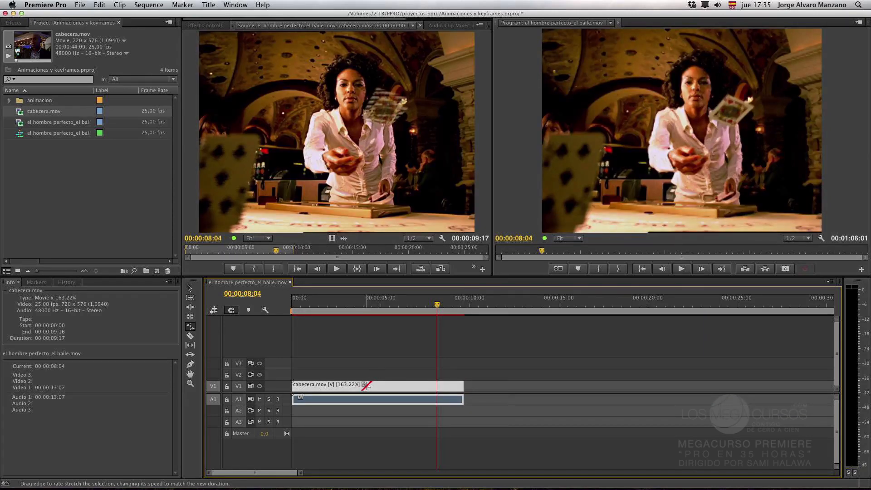
Set the first segment's speed to 100%.
right_click(368, 388)
click(391, 305)
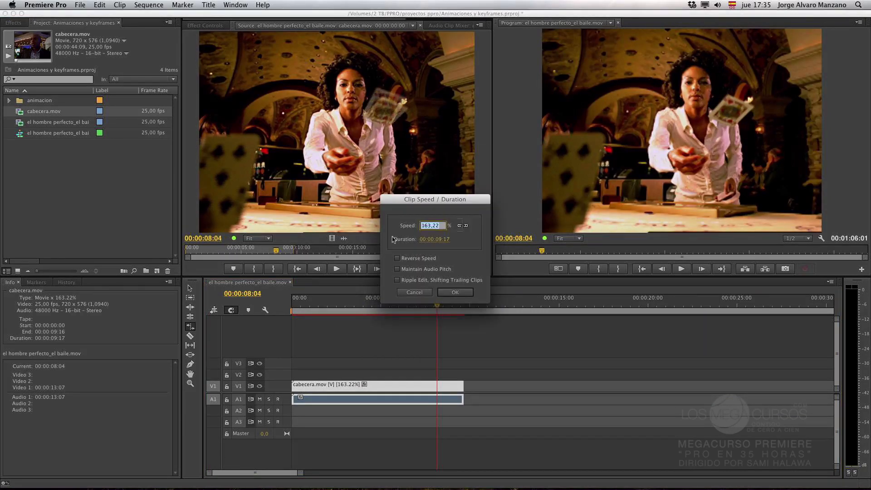
text(100)
click(463, 225)
click(457, 292)
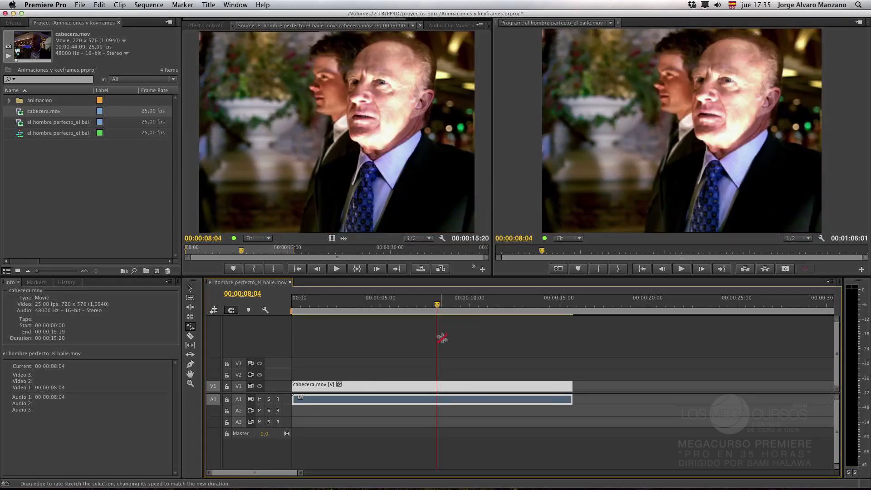
Rate-stretch the first segment's end to a duration of 00:00:14:19 and play it from 00:00:08:04.
drag(570, 388, 555, 388)
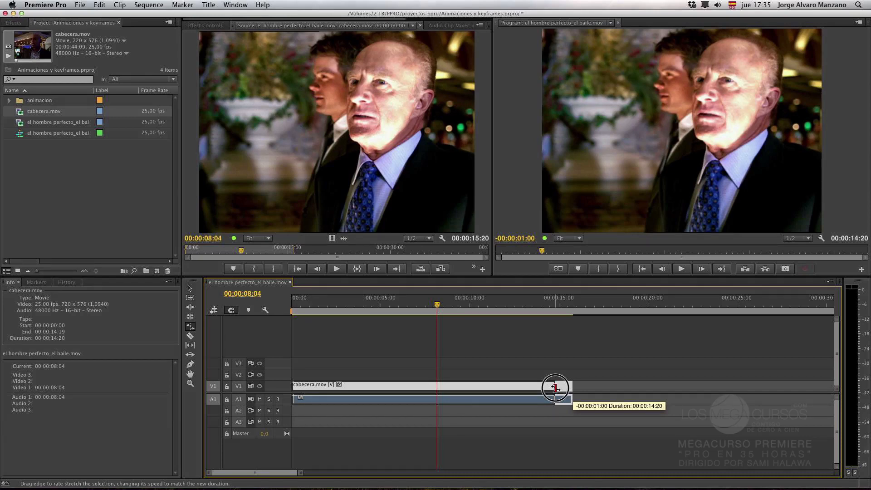
drag(556, 389, 557, 388)
drag(556, 388, 555, 388)
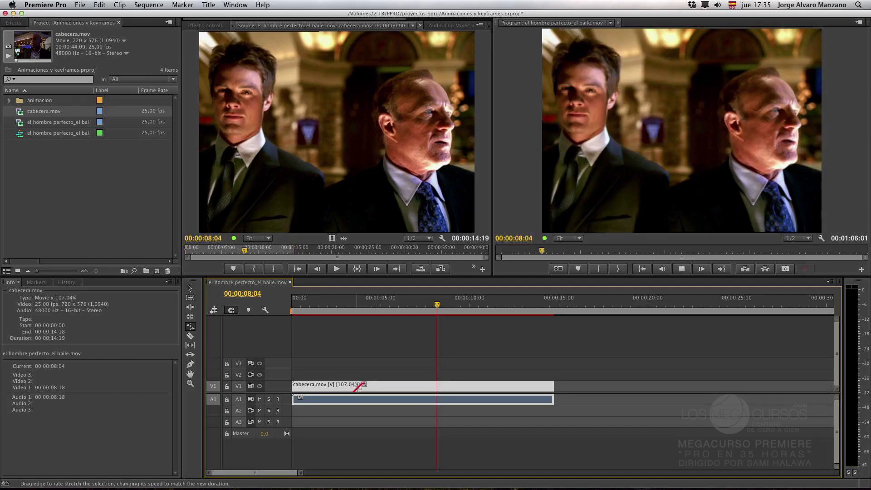
key(space)
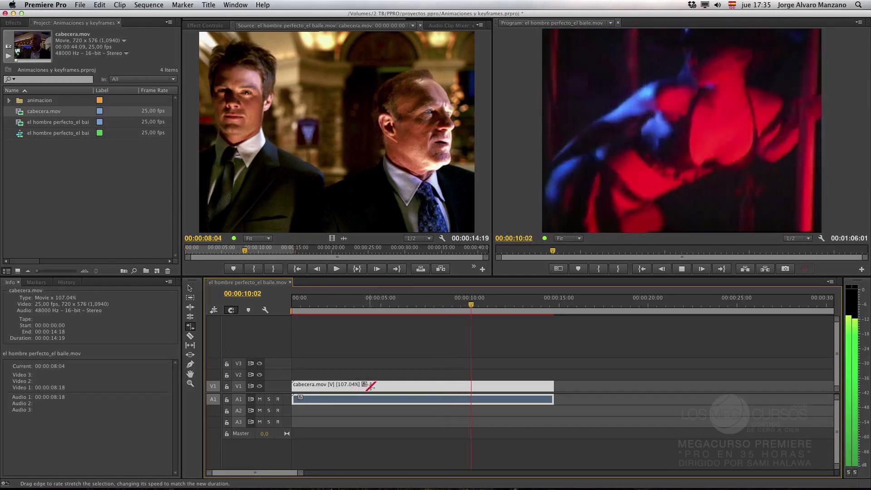
key(space)
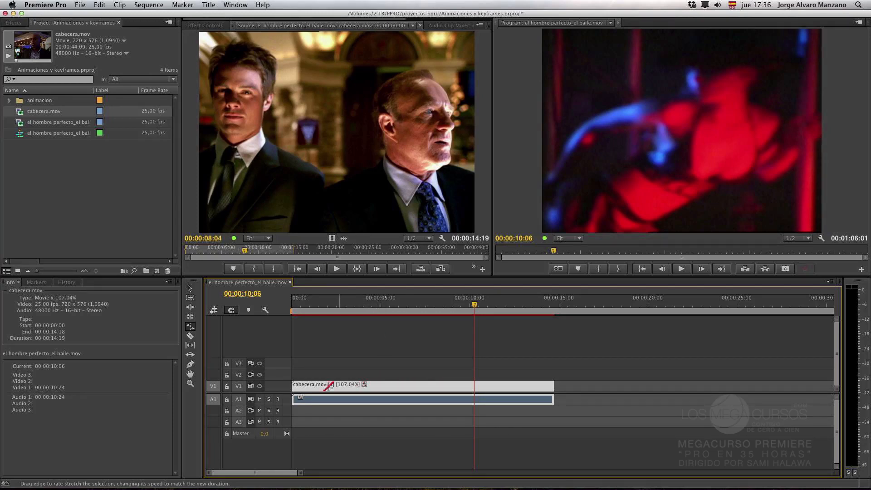
Expand video track V1 and return the first segment to its original speed and 00:00:15:20 duration.
double_click(287, 389)
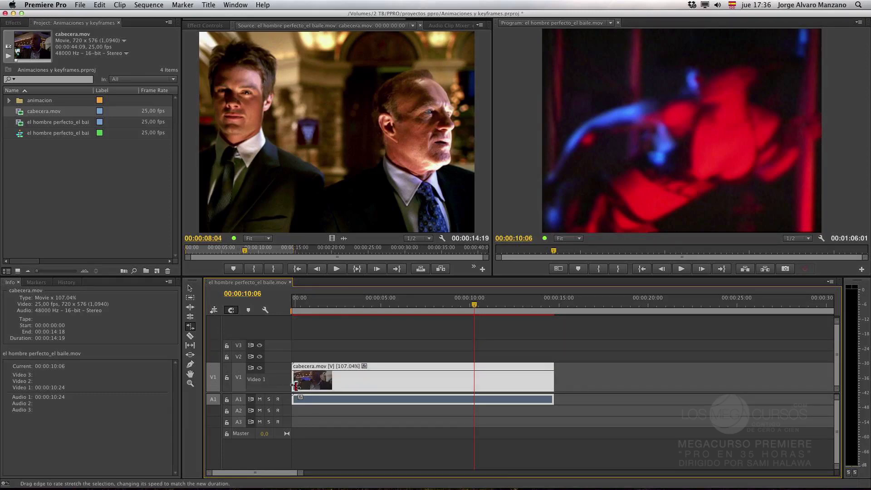
drag(298, 384, 294, 384)
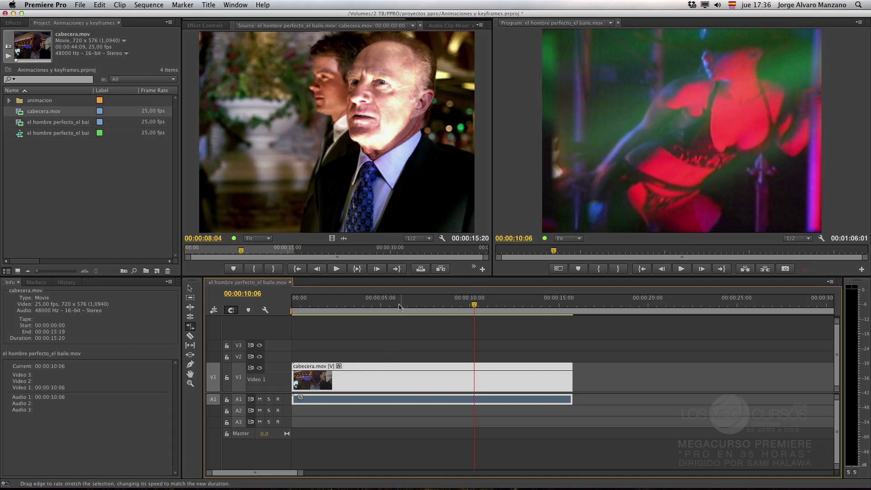
Split the first segment at 00:00:04:20, 00:00:07:24 and 00:00:11:22.
mouse_move(384, 307)
mouse_down()
mouse_move(370, 305)
mouse_move(377, 306)
mouse_up()
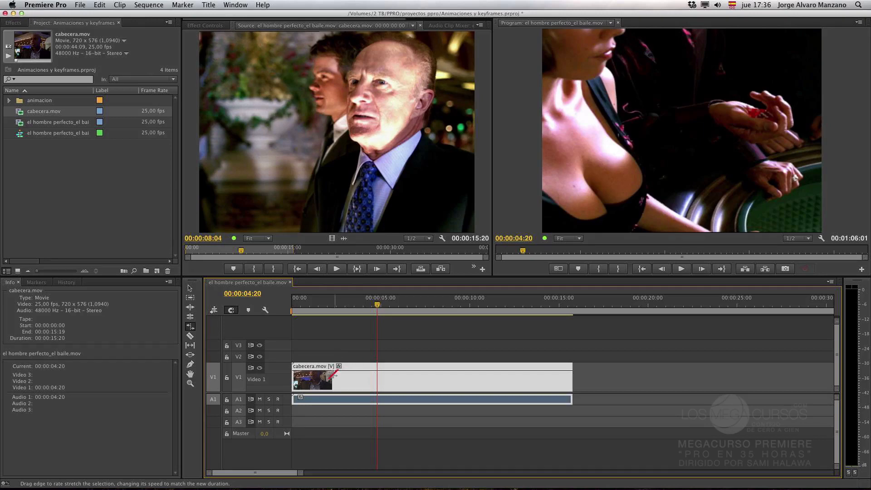
key(super+k)
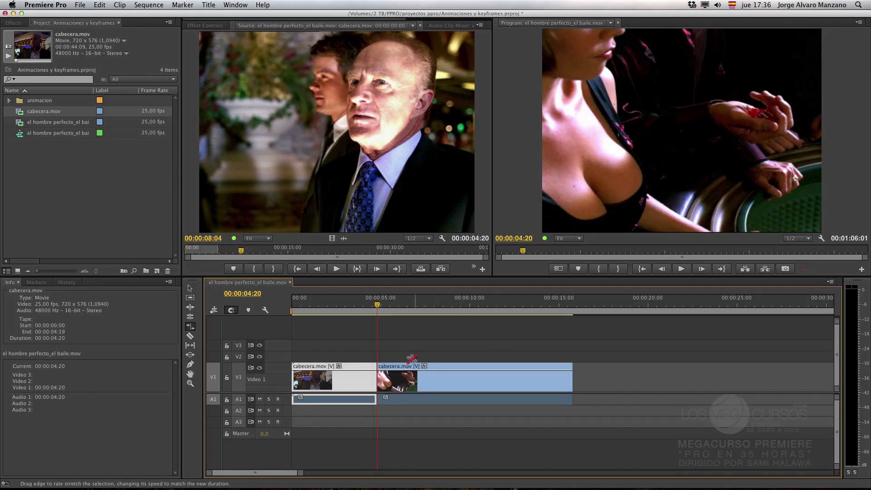
click(434, 308)
key(super+k)
click(503, 308)
key(super+k)
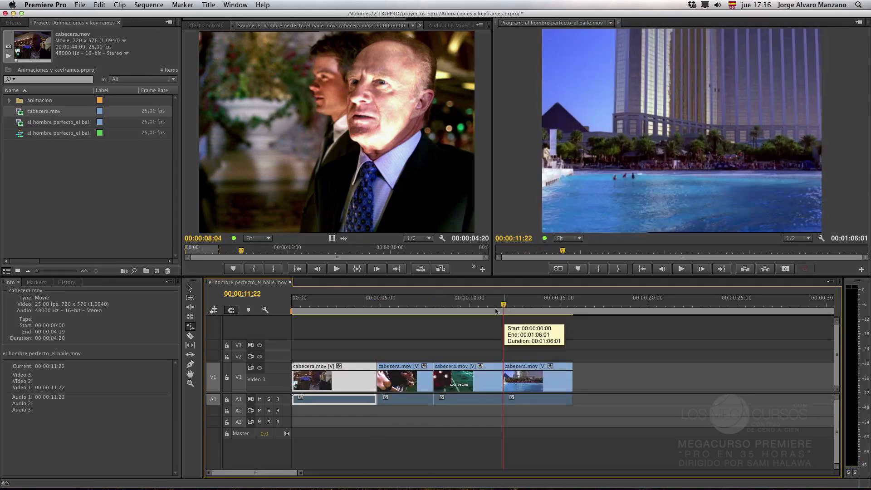
Rate-stretch the first piece to a duration of 00:00:03:12, and extend the second piece's start back to meet it.
right_click(357, 376)
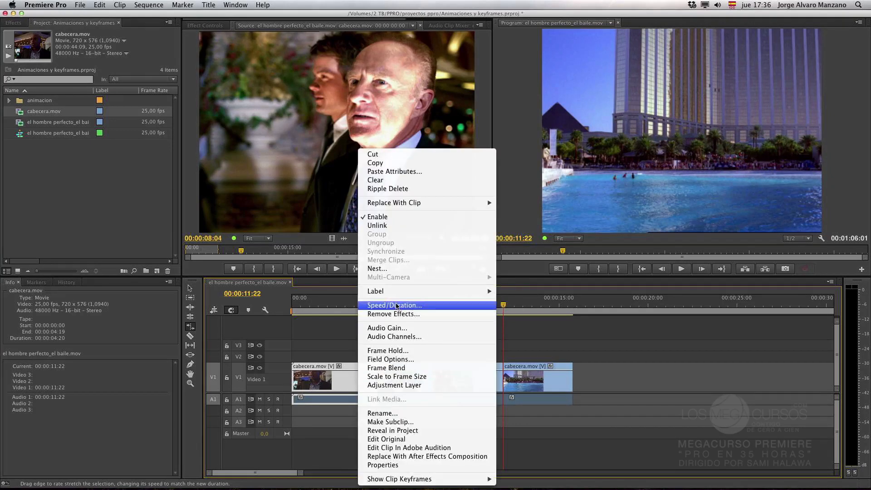
click(327, 334)
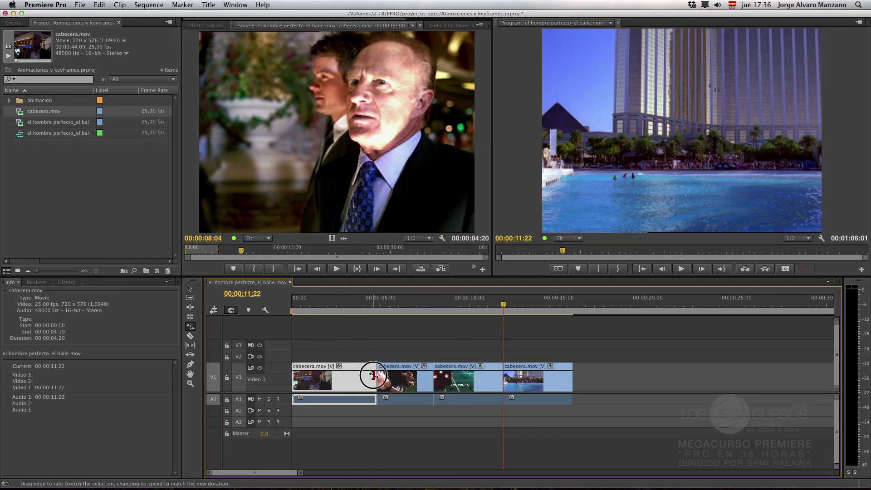
drag(376, 377, 350, 377)
drag(353, 379, 353, 380)
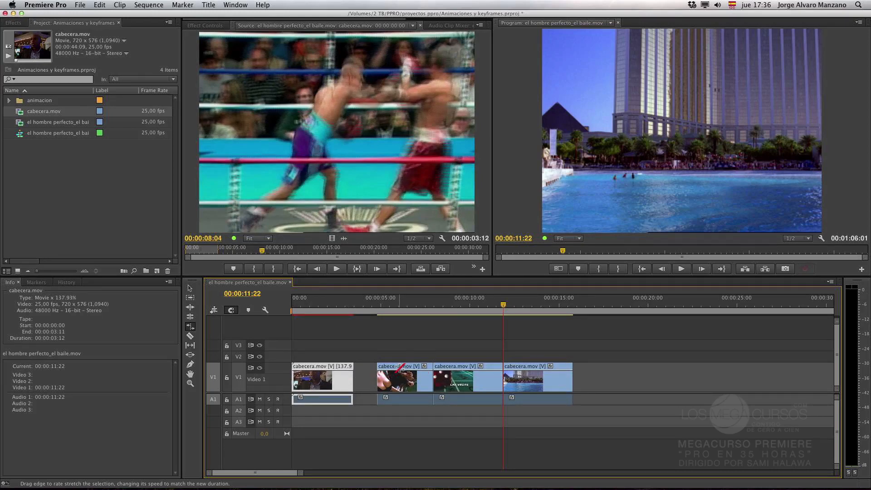
key(v)
drag(401, 369, 434, 376)
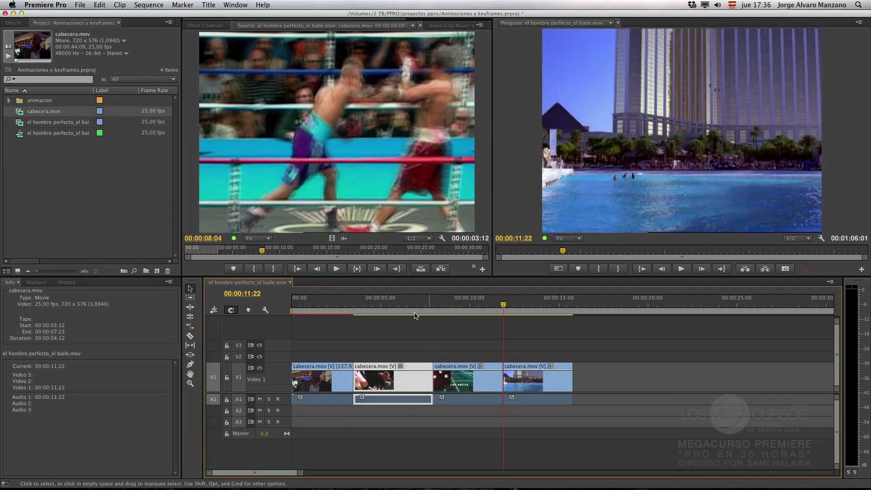
Play the sequence across the first two cuts to 00:00:08:15, and review the second piece around 00:00:07:06.
drag(365, 312, 346, 311)
key(space)
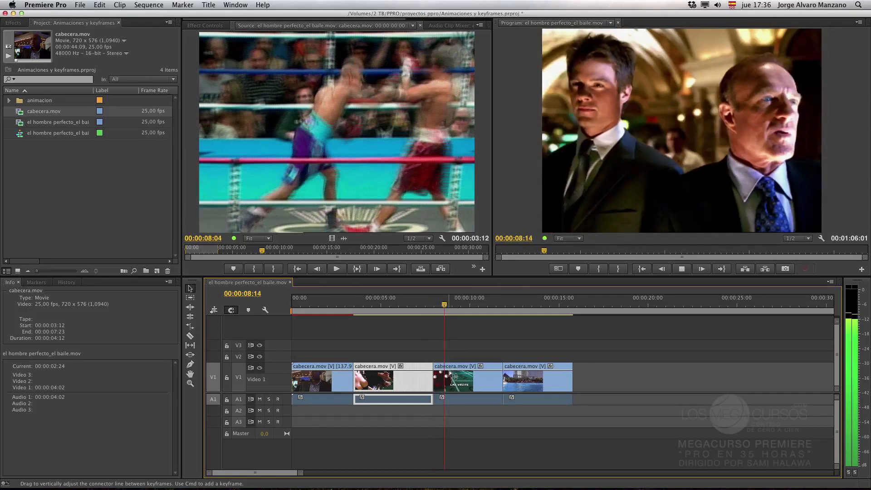
key(space)
drag(422, 307, 445, 309)
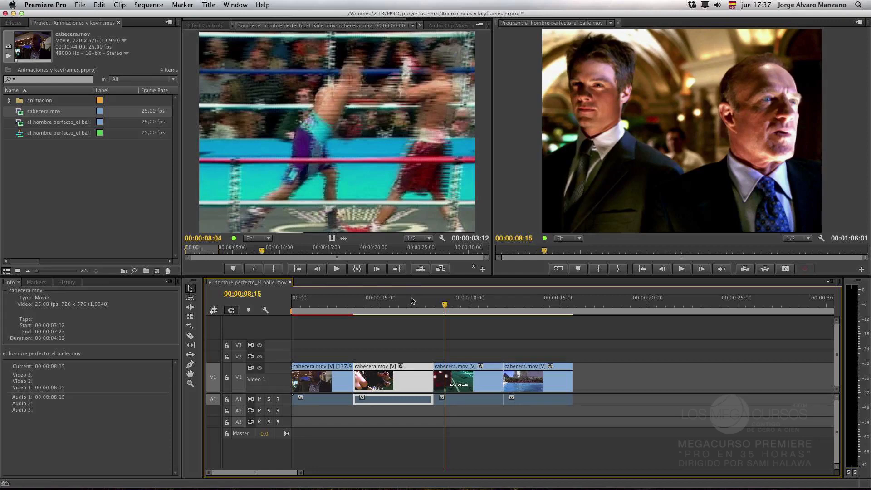
click(443, 309)
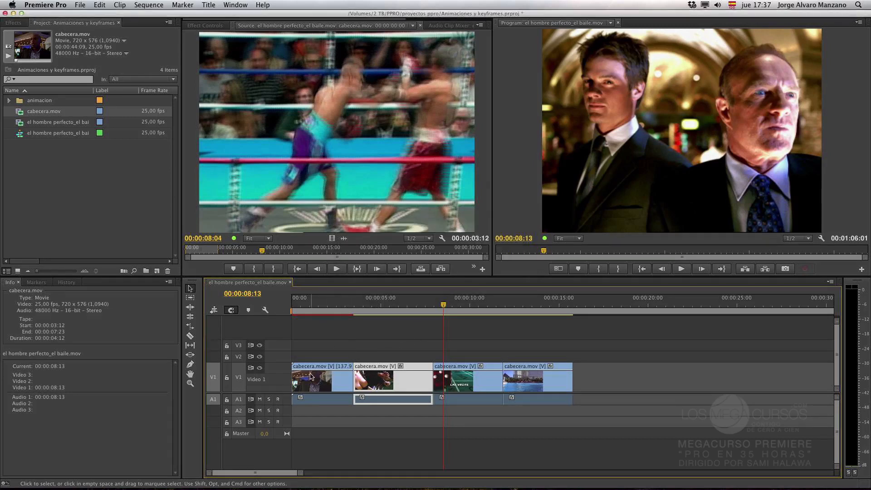
drag(439, 315, 422, 313)
Trim the second piece's end to a duration of 00:00:02:04 and place the playhead at 00:00:04:16.
key(=)
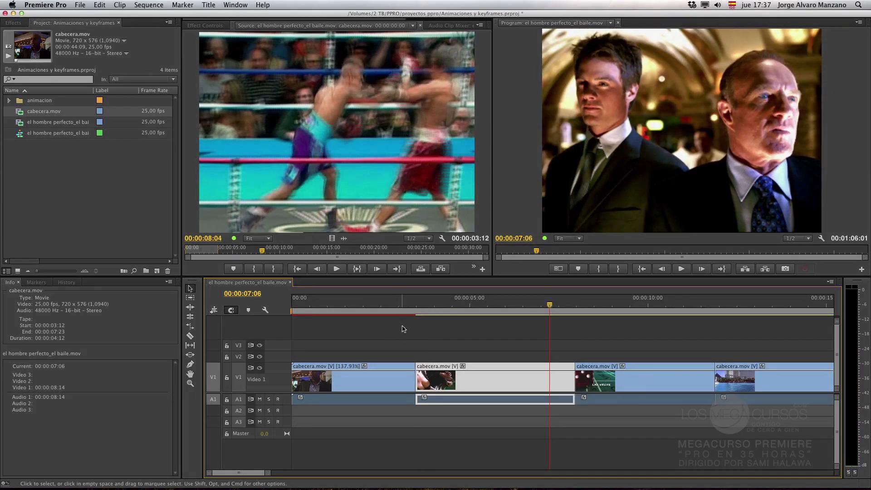
key(=)
key(minus)
key(minus)
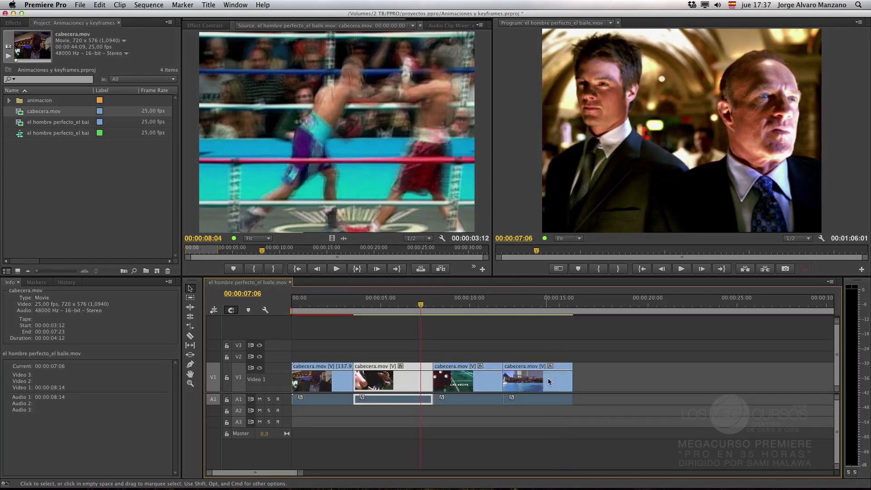
drag(433, 376, 387, 381)
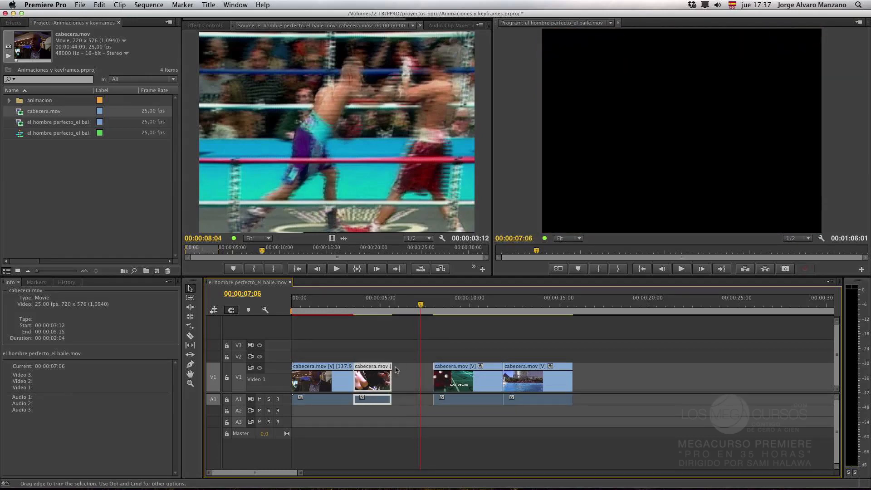
click(375, 309)
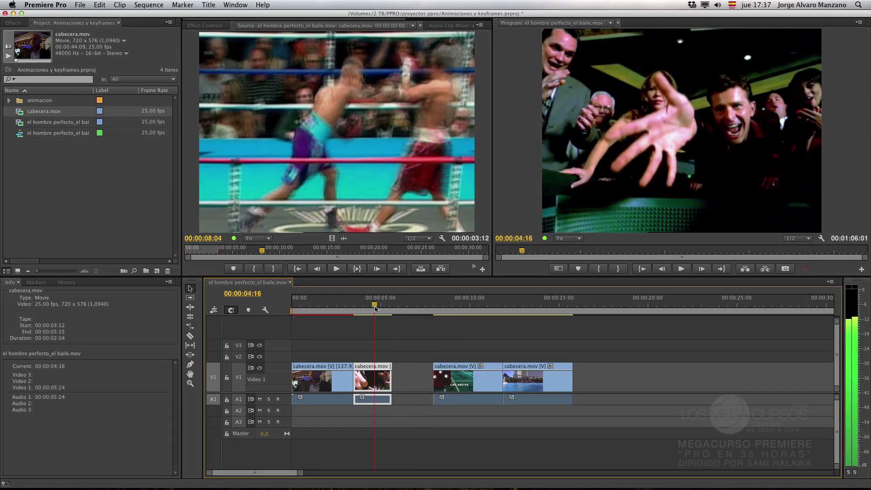
Rate-stretch the second piece's end to meet the third piece, giving a duration of 00:00:04:12, and play across the first cut.
click(192, 327)
drag(391, 377, 432, 381)
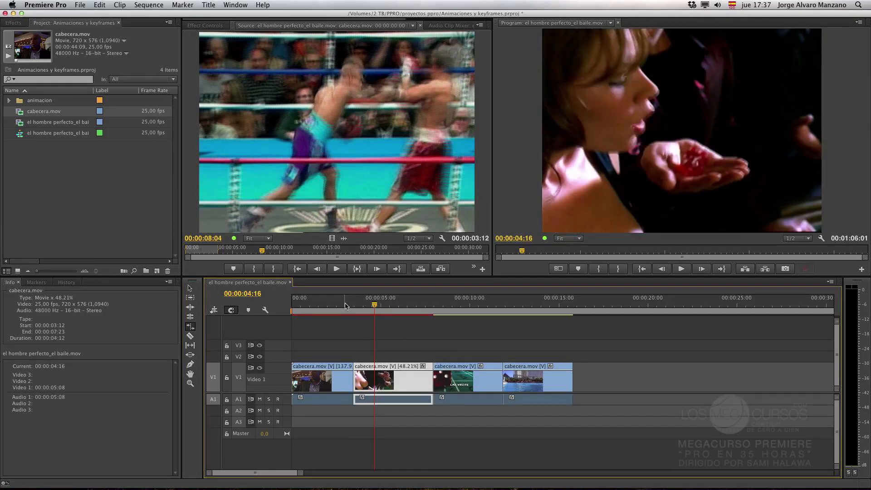
click(338, 306)
key(space)
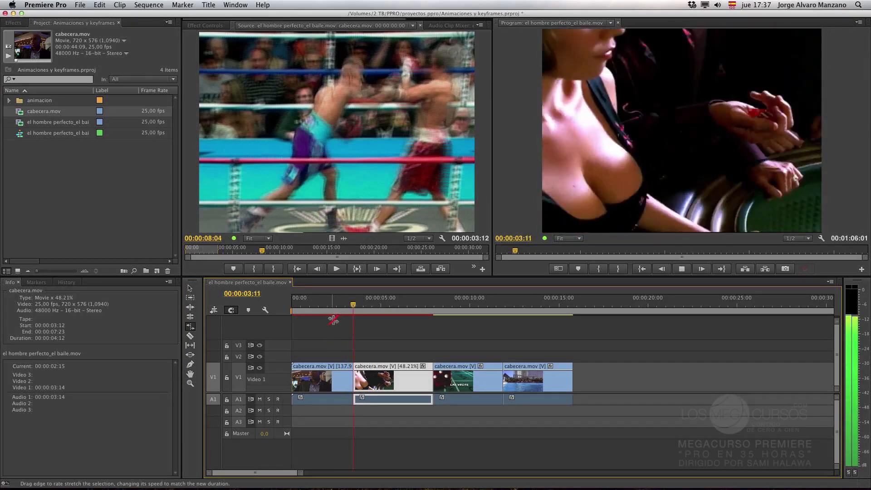
key(space)
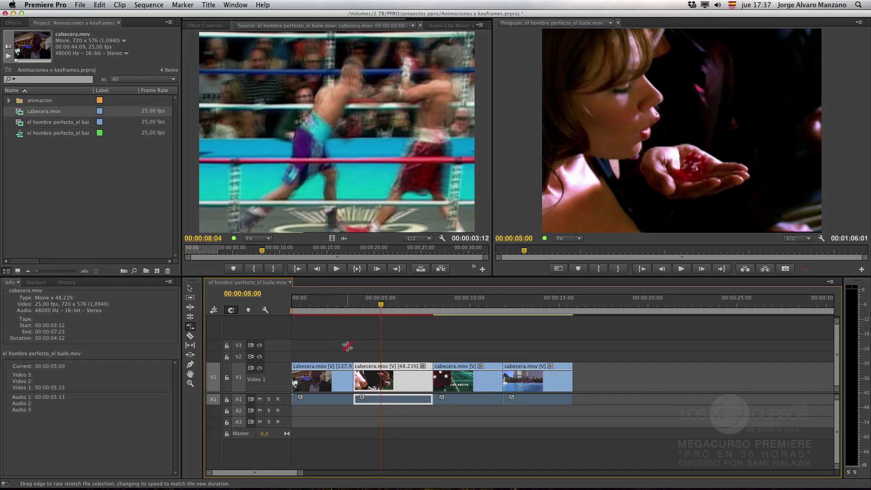
Delete all four cabecera.mov pieces from the start of the sequence.
key(v)
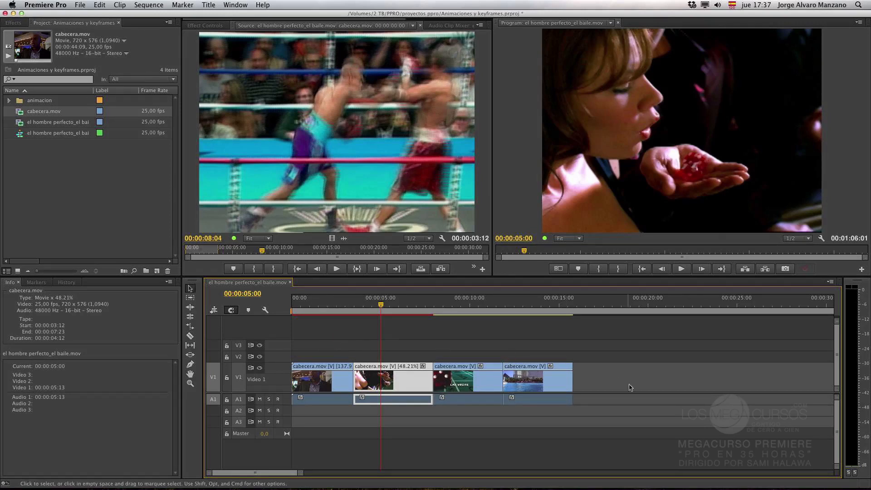
drag(630, 386, 324, 363)
key(Delete)
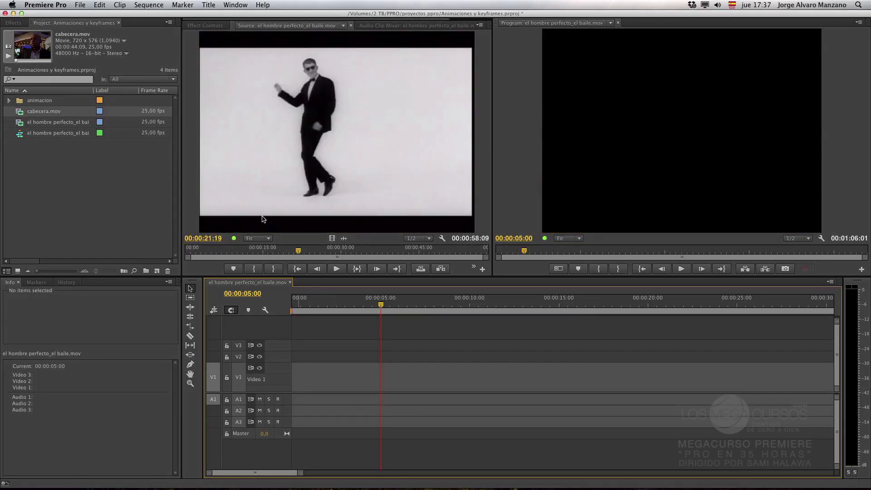
Place a fresh cabecera.mov at the start of Video 1, delete the leftover clip after it, and return the playhead to 00:00:00:00.
drag(19, 116, 290, 382)
key(minus)
key(minus)
key(minus)
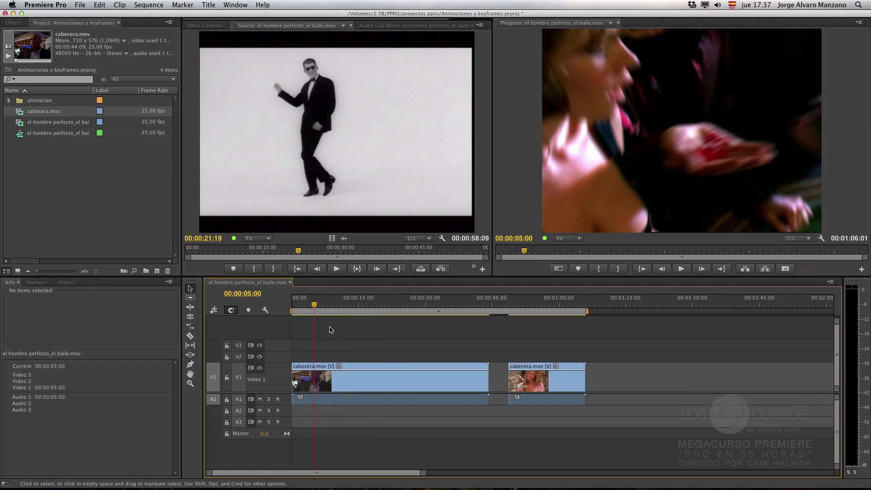
drag(465, 349, 394, 365)
key(Delete)
drag(303, 304, 279, 304)
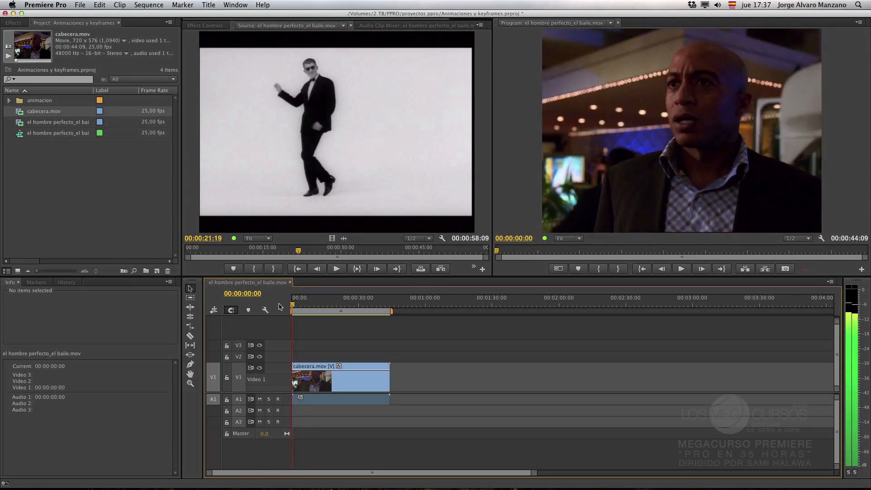
Show the Time Remapping Speed line on the cabecera.mov clip and enlarge the Video 1 track height.
click(338, 367)
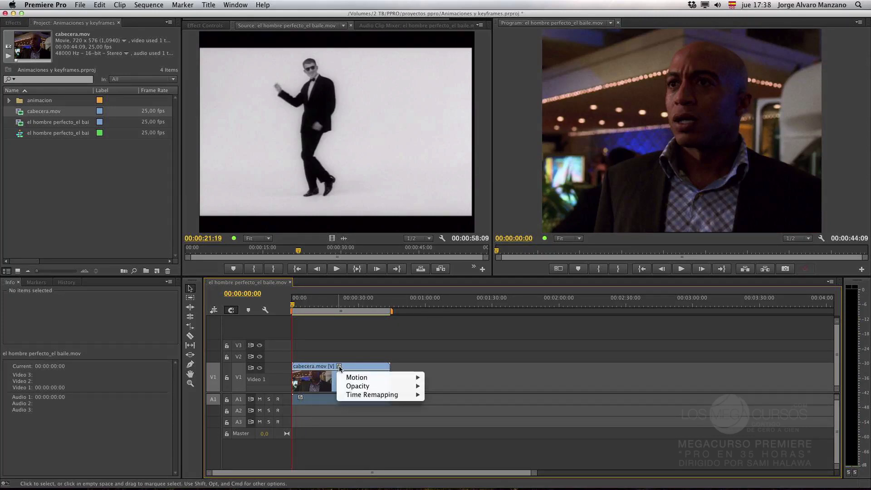
mouse_move(385, 395)
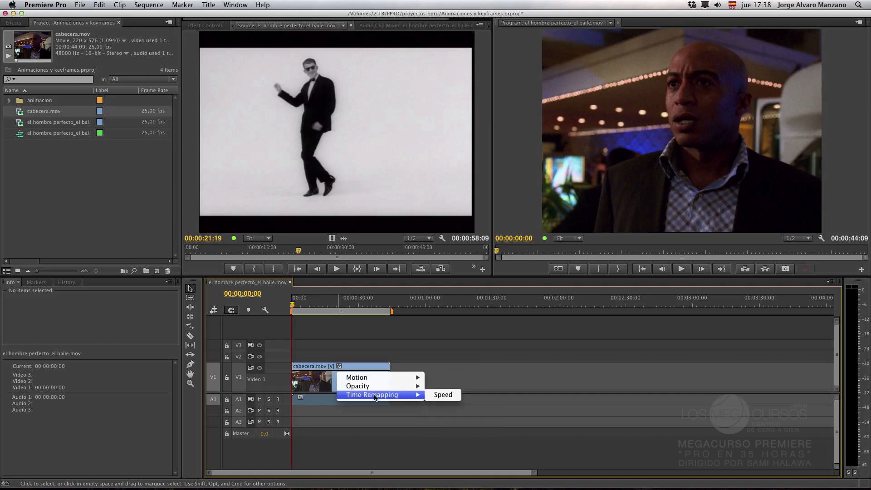
click(442, 398)
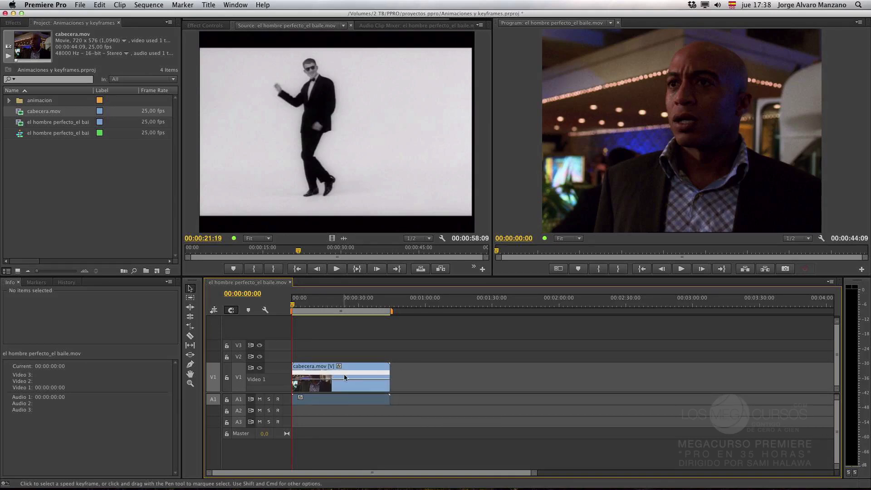
key(equal)
key(equal)
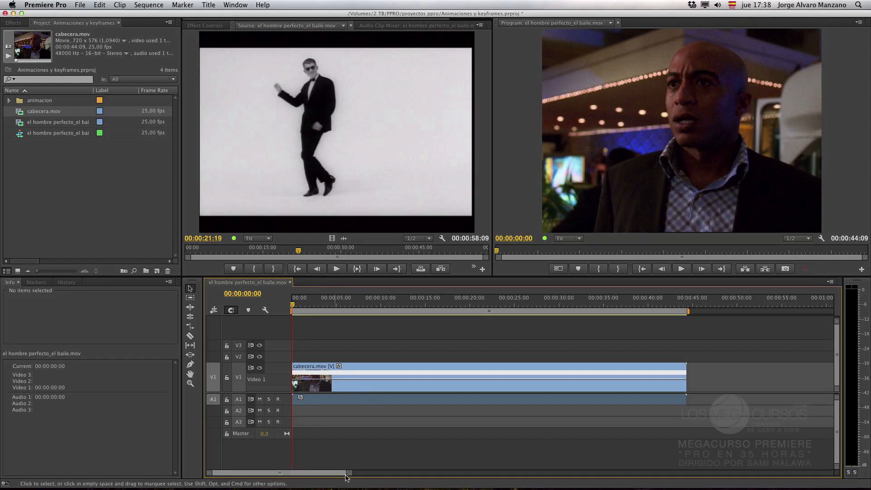
mouse_move(837, 320)
mouse_down()
mouse_move(838, 312)
mouse_move(837, 327)
mouse_up()
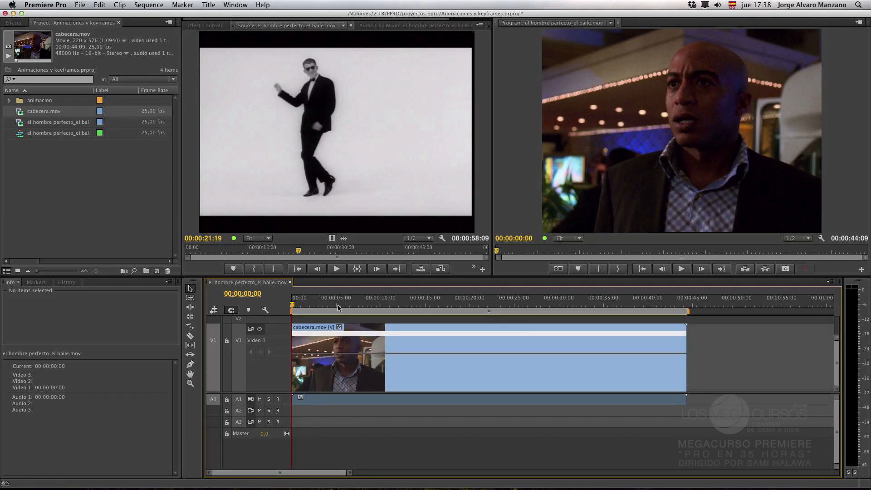
Add a speed keyframe to the clip with the Pen tool and align the playhead with it at 00:00:02:07.
drag(297, 307, 317, 311)
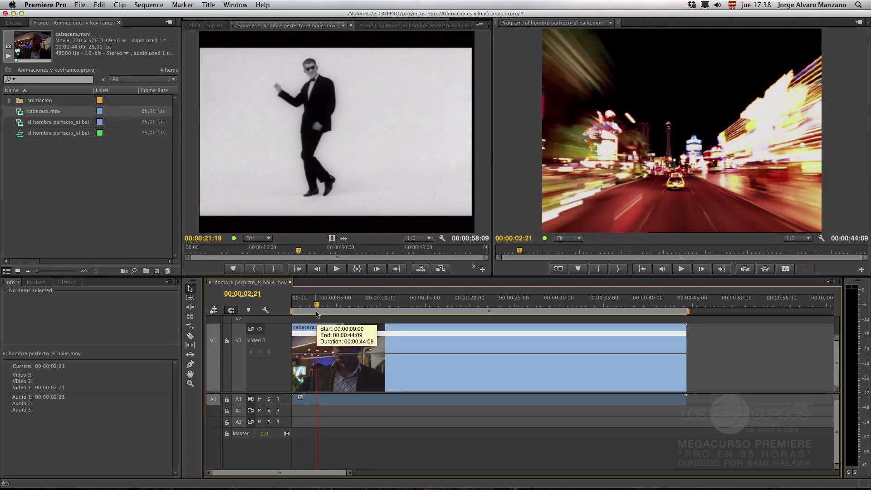
click(190, 364)
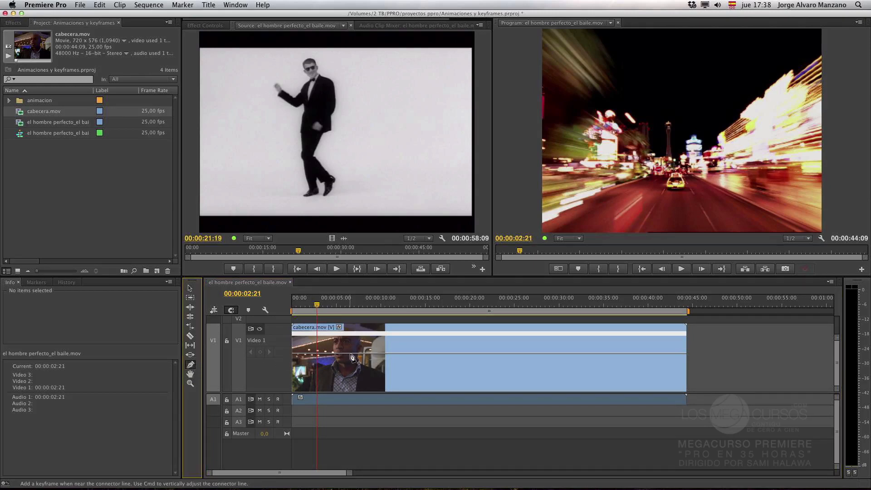
click(322, 305)
mouse_move(321, 306)
mouse_down()
mouse_move(305, 306)
mouse_move(313, 307)
mouse_up()
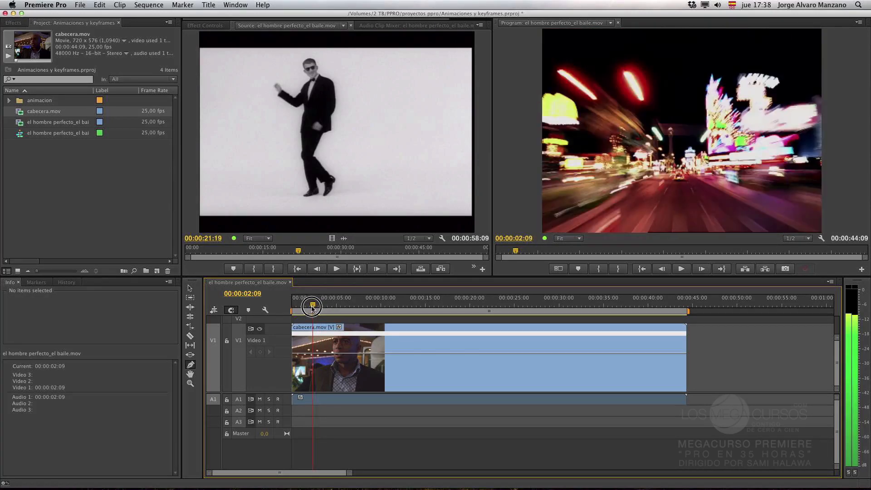
click(314, 357)
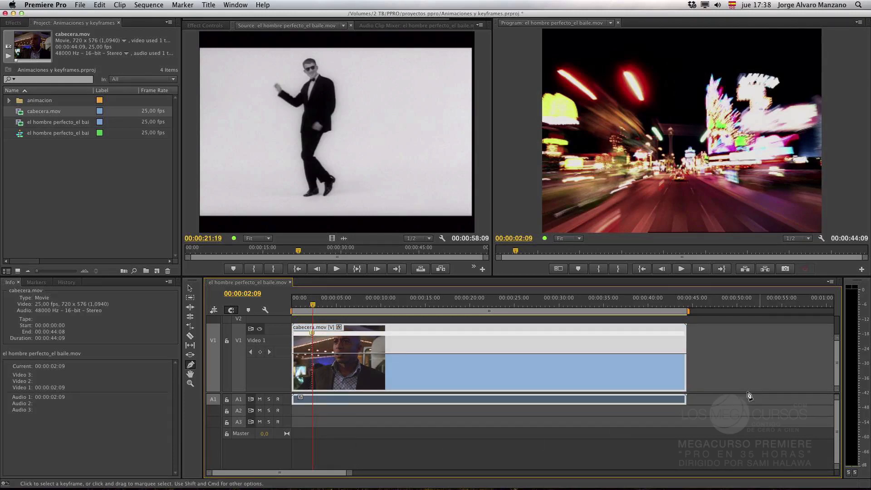
key(equal)
key(equal)
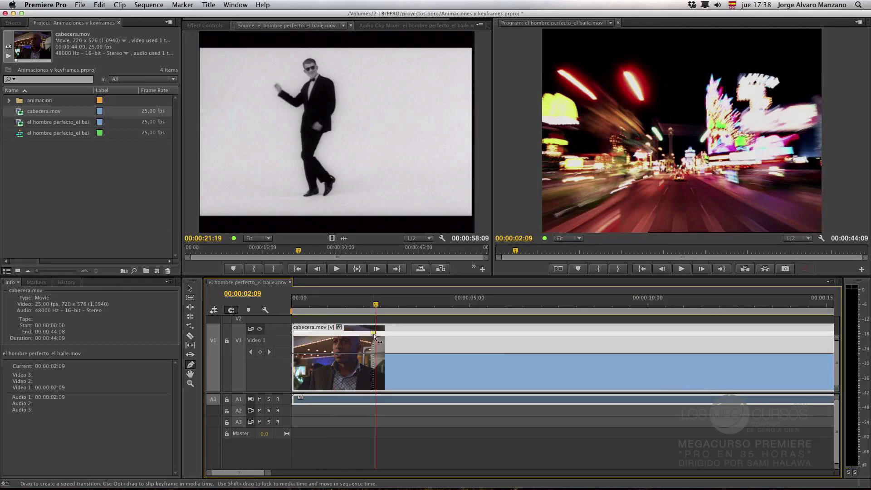
click(375, 307)
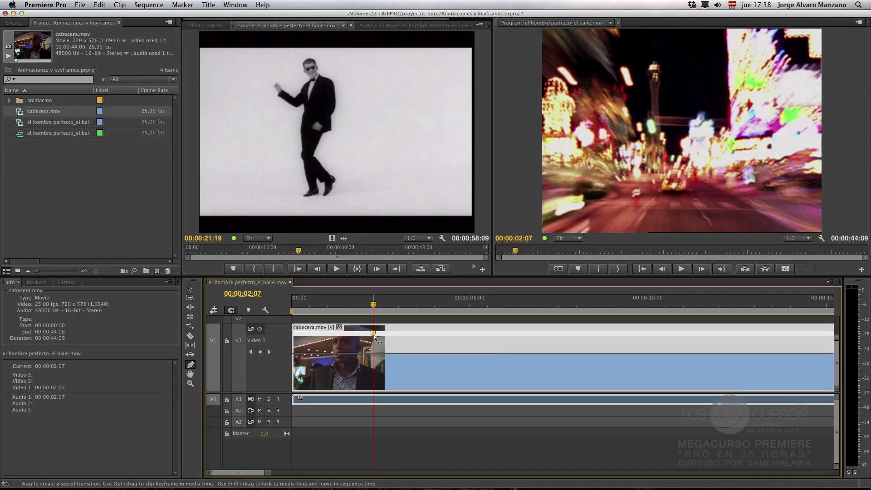
mouse_move(375, 336)
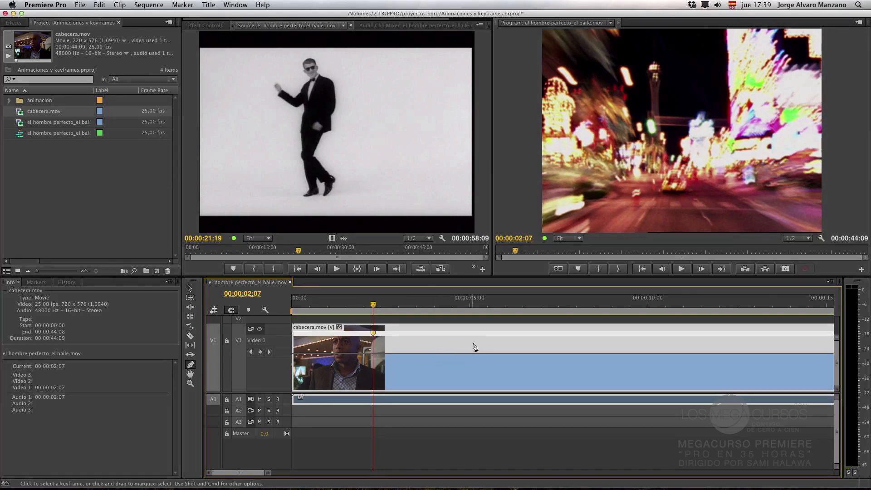
Lower the playback speed after the keyframe until the clip's duration is 00:02:50:15.
key(v)
click(384, 359)
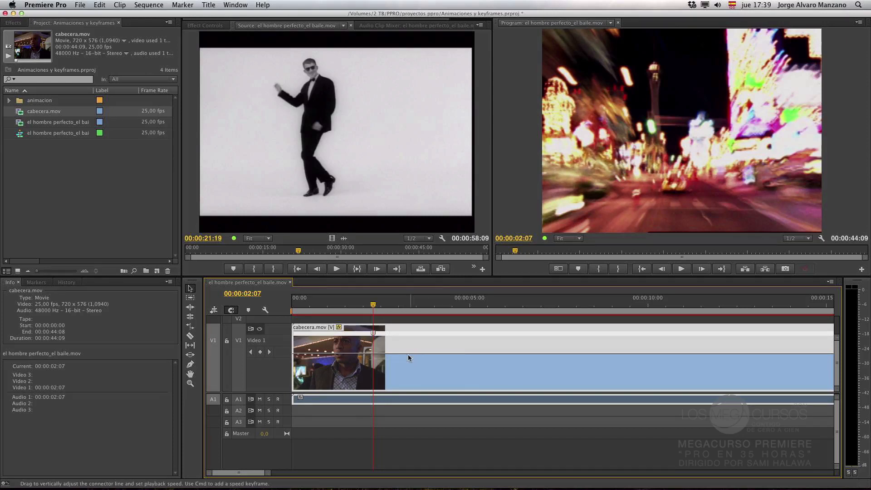
drag(382, 355, 385, 392)
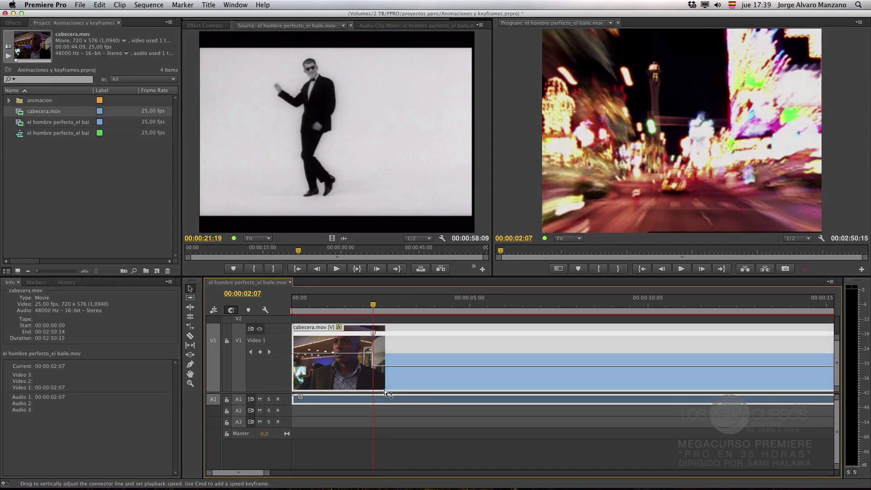
Split the speed keyframe into a gradual transition ending at about 00:00:05:00, and smooth the ramp with its curve handle.
click(375, 335)
drag(375, 335, 462, 337)
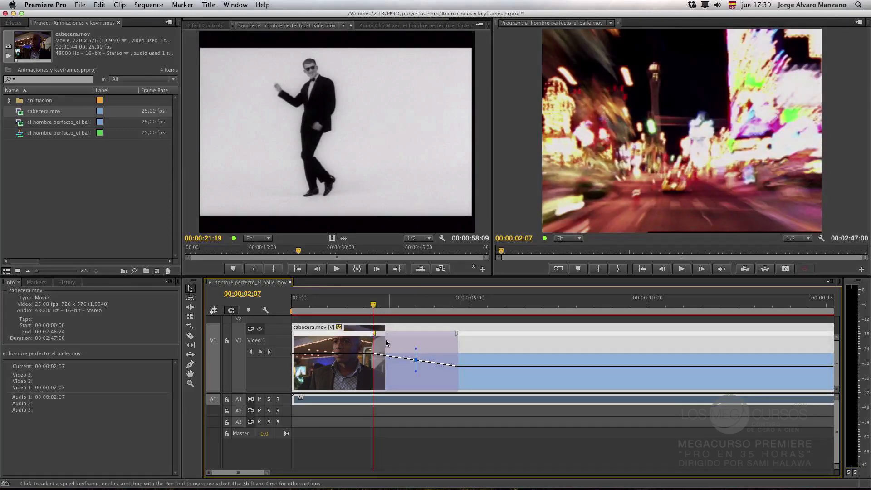
mouse_move(417, 351)
mouse_down()
mouse_move(376, 357)
mouse_move(427, 367)
mouse_move(405, 355)
mouse_up()
mouse_move(456, 333)
mouse_down()
mouse_move(500, 335)
mouse_move(461, 333)
mouse_move(471, 334)
mouse_up()
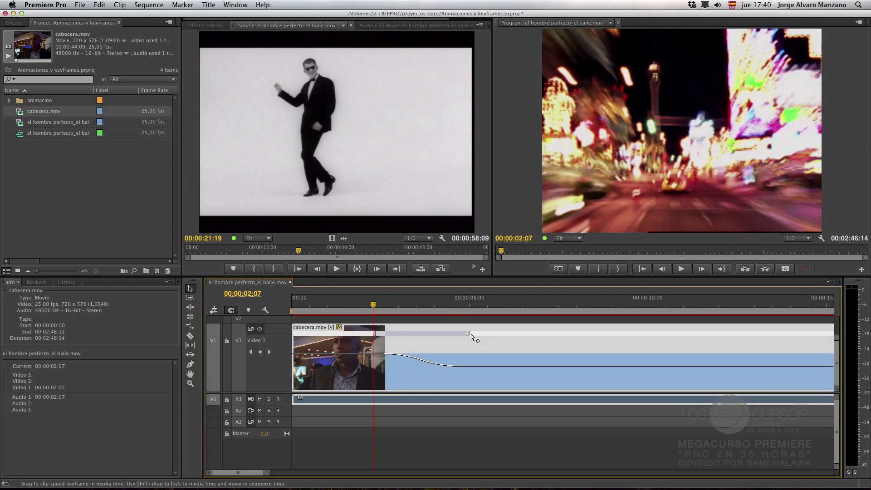
click(412, 334)
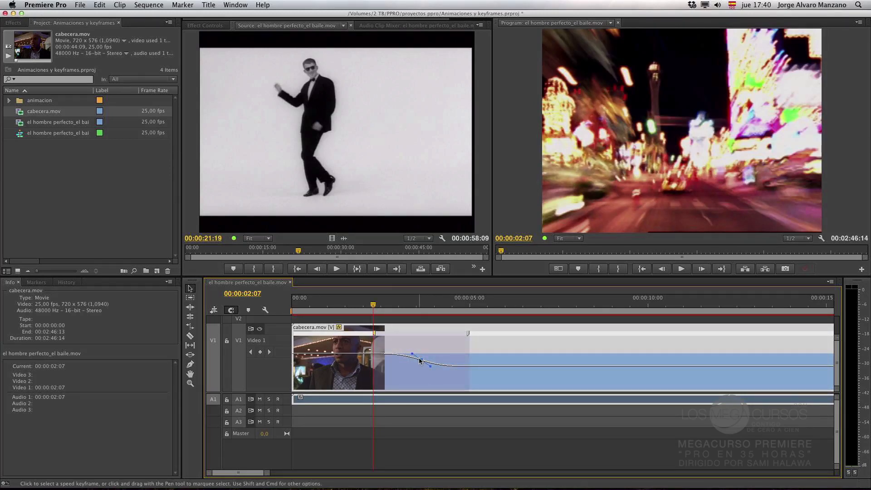
drag(415, 353, 420, 344)
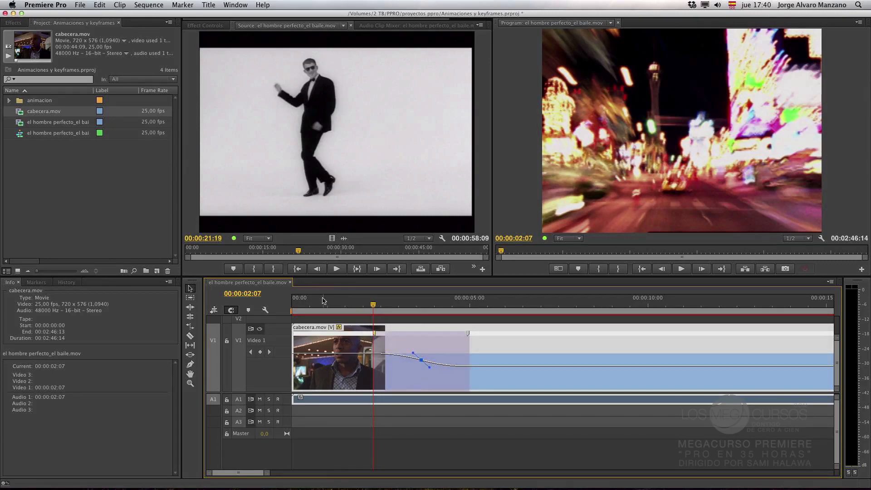
Play the sequence through the speed transition to review the slowdown.
key(minus)
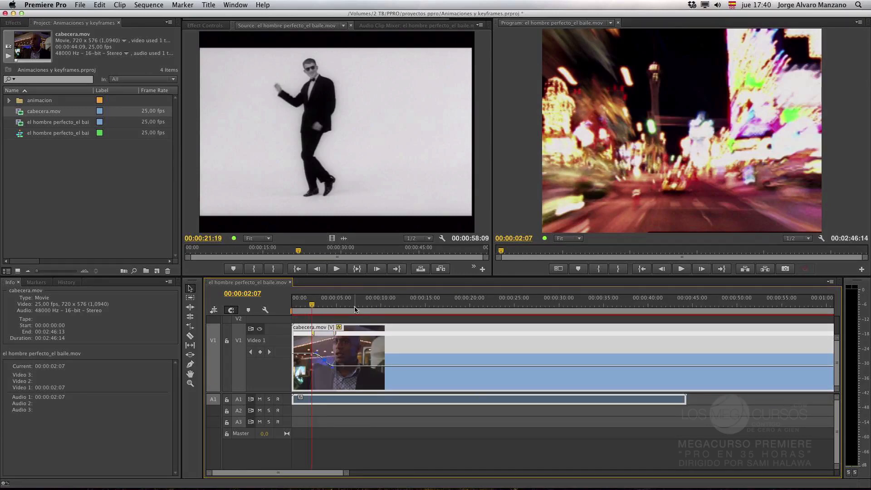
click(304, 304)
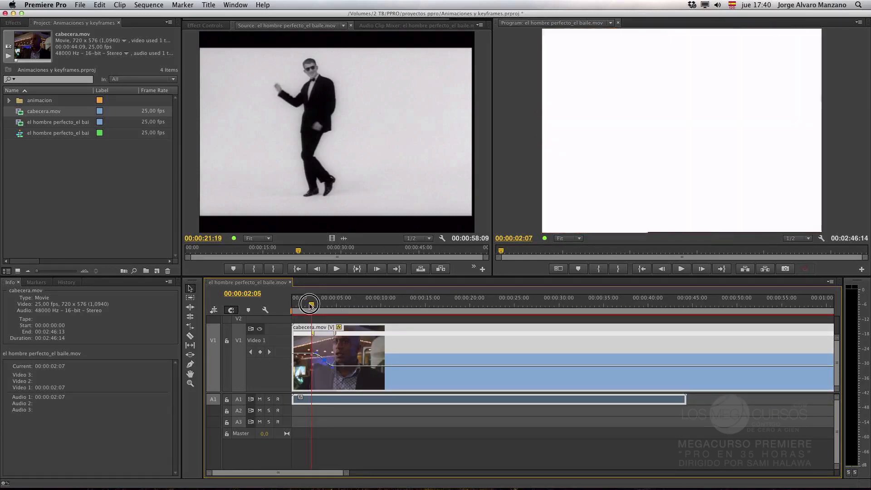
key(space)
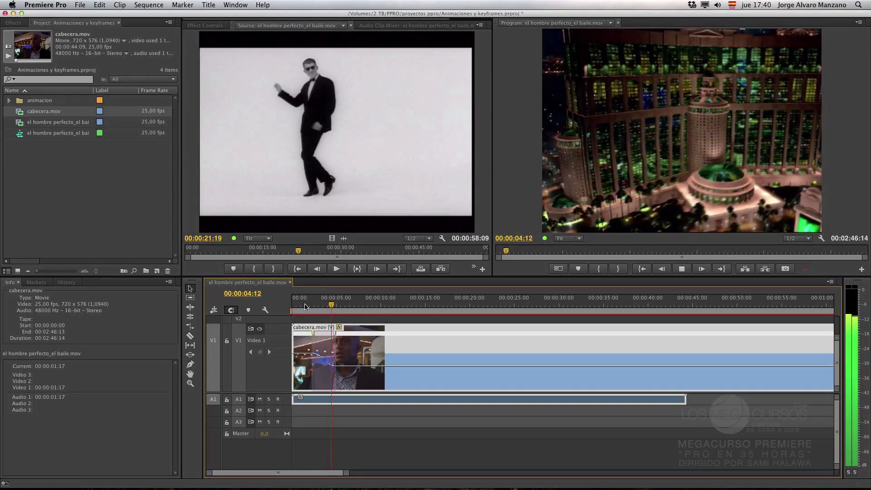
key(space)
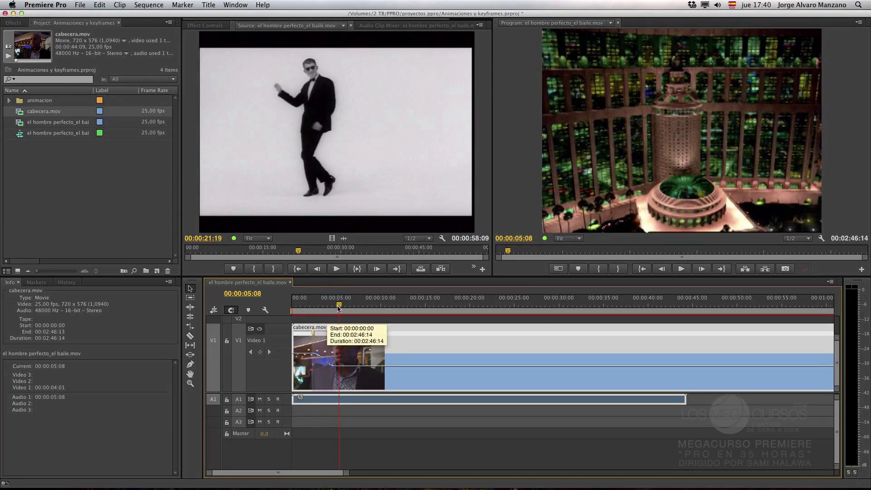
Lower the speed after the transition further and shorten the transition, bringing the clip's duration to 00:05:24:04.
drag(339, 309, 312, 309)
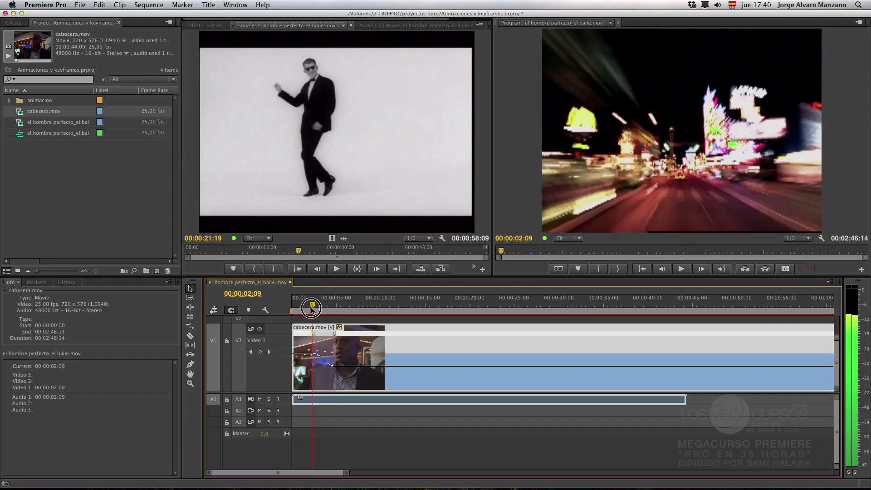
key(equal)
key(equal)
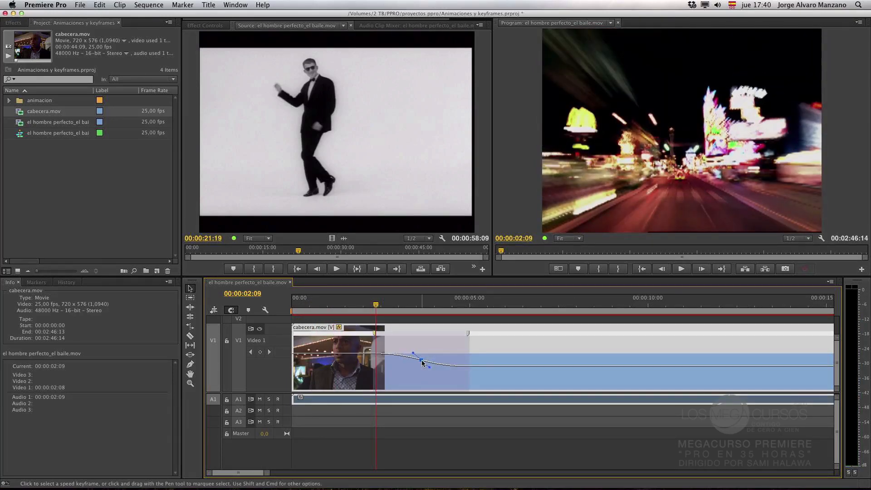
drag(476, 338, 414, 368)
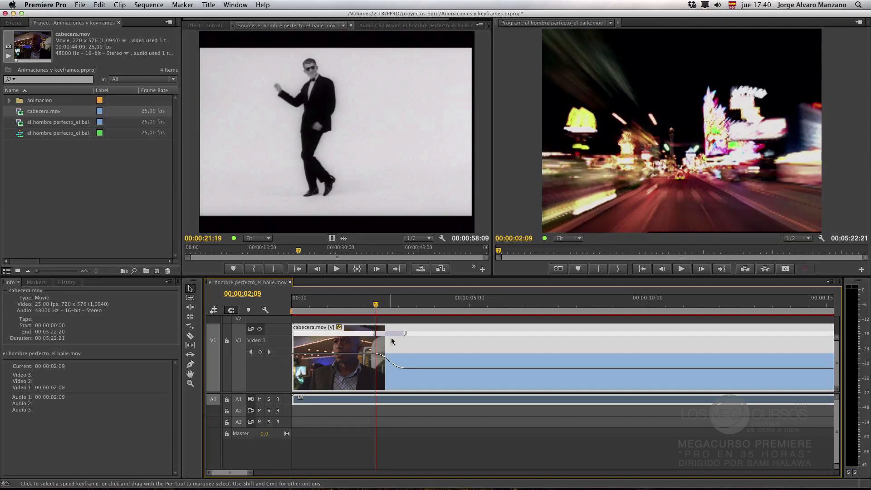
drag(404, 333, 391, 338)
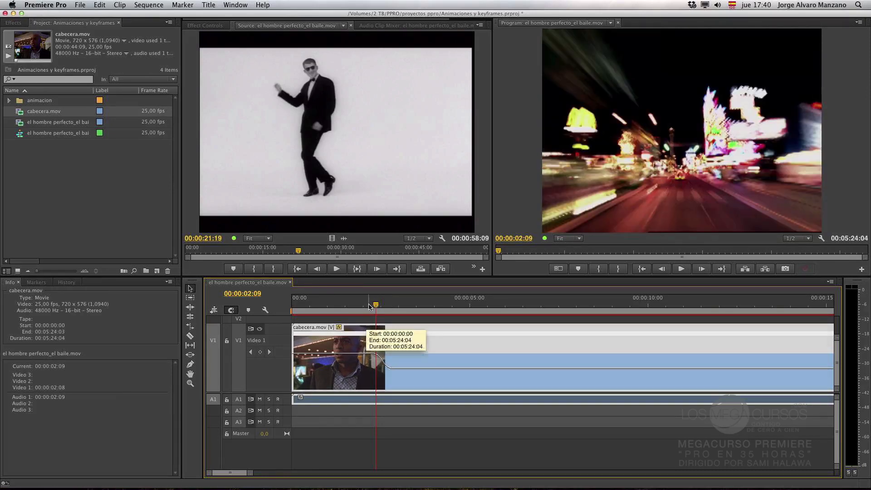
Play from just before the speed keyframe to 00:00:04:02 to review the shortened slowdown.
click(369, 305)
key(space)
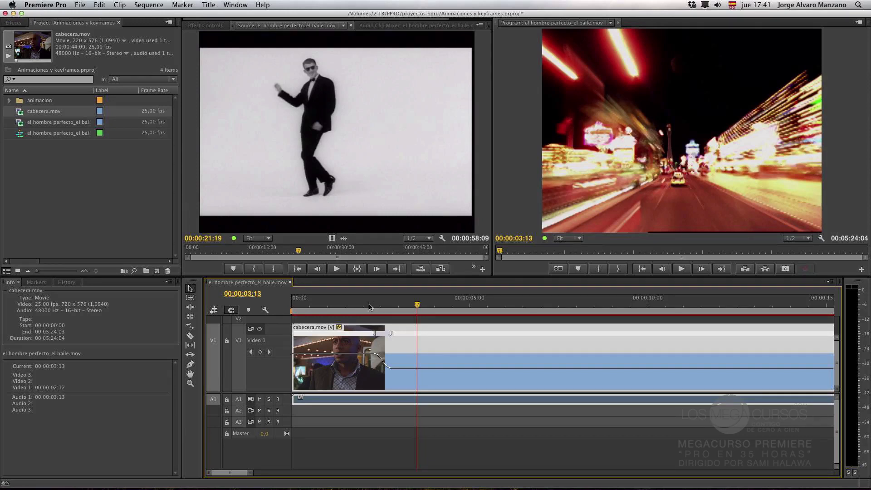
key(space)
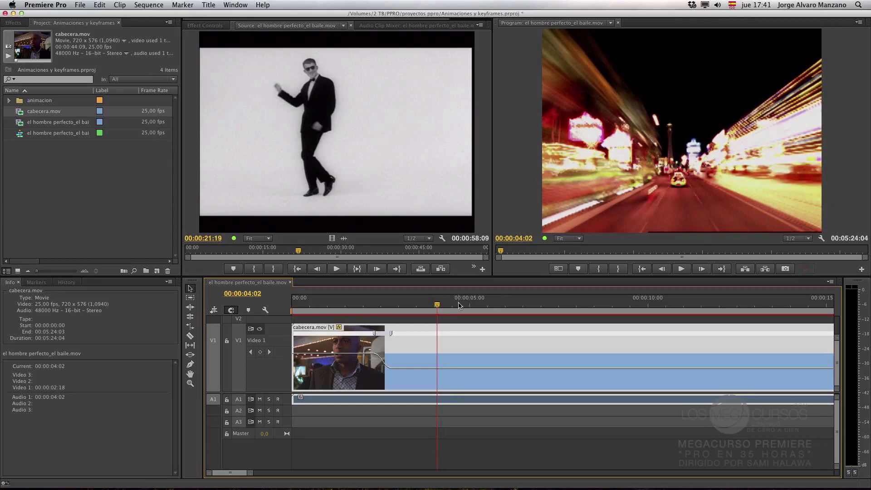
Add a speed keyframe to cabecera.mov at about 00:00:03:15 with the Pen tool.
drag(438, 309, 422, 307)
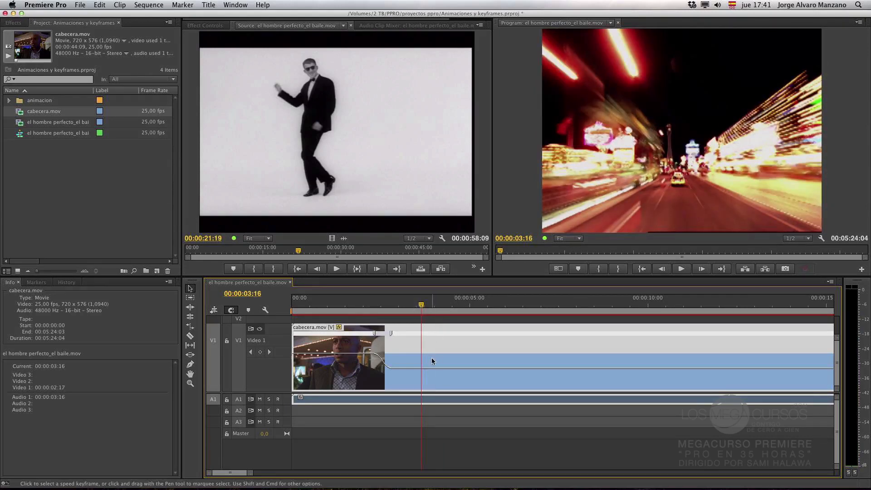
key(minus)
key(minus)
key(minus)
key(minus)
key(minus)
key(minus)
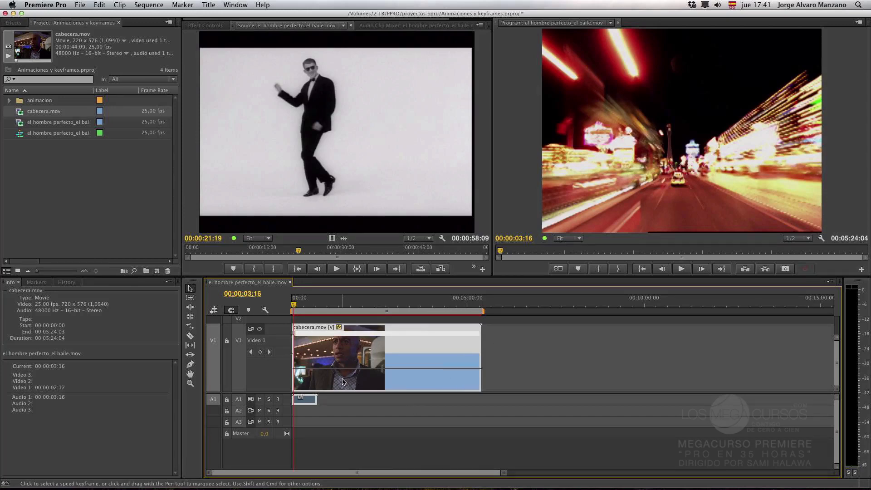
drag(342, 383, 342, 373)
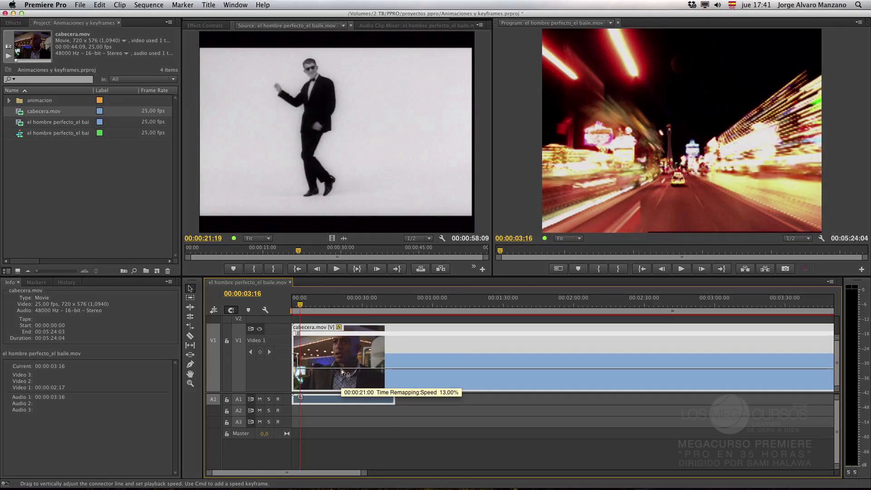
key(backslash)
key(equal)
key(equal)
key(equal)
key(equal)
key(equal)
key(equal)
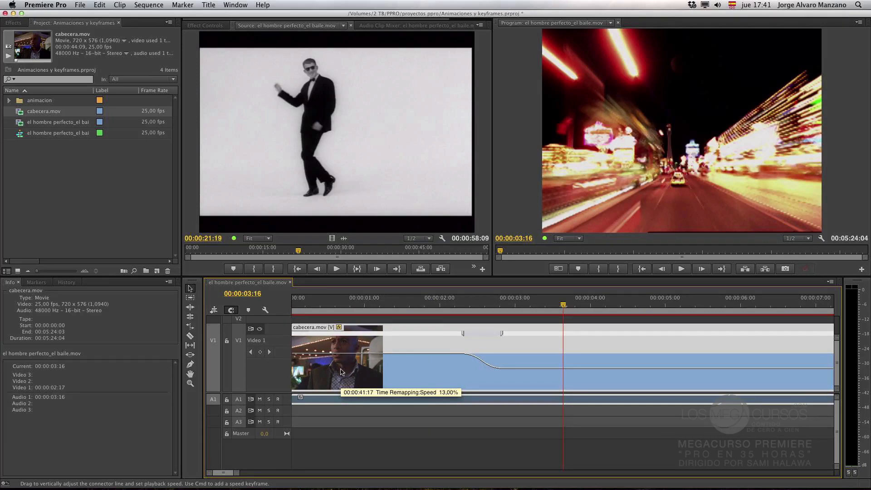
click(191, 364)
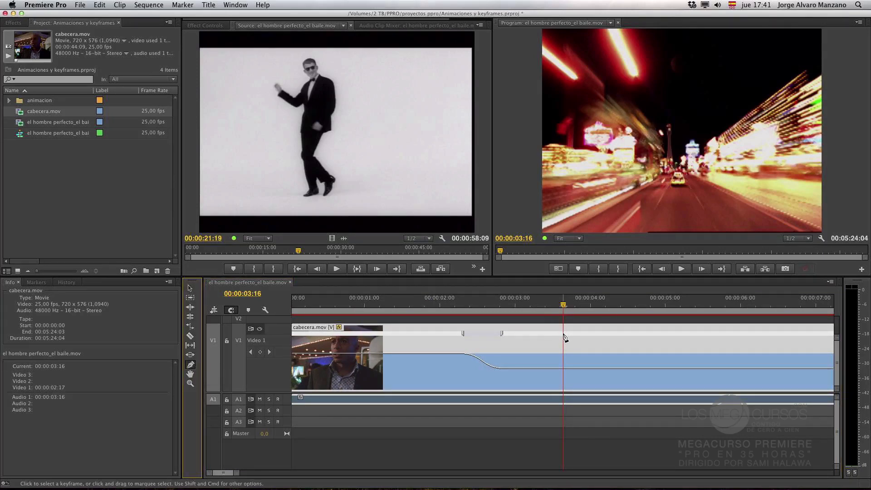
click(564, 368)
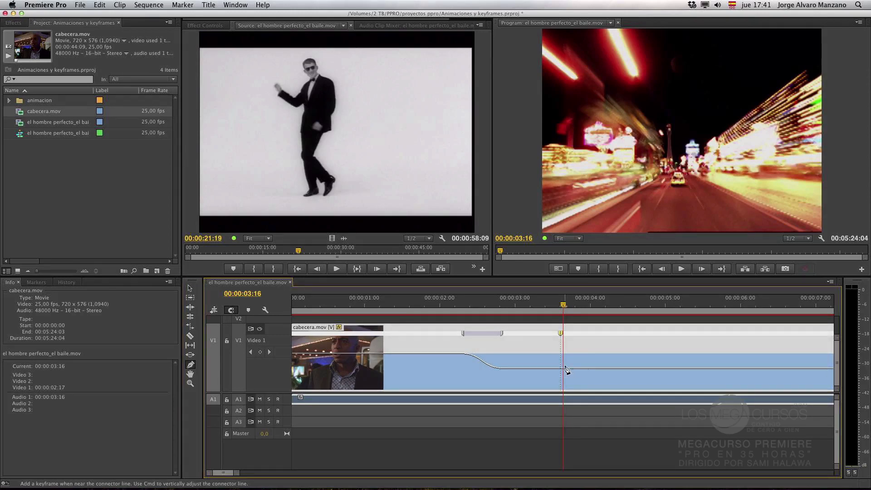
Raise the clip's speed after the 00:00:03:15 keyframe to about 101%, bringing its duration to 00:00:45:08.
click(561, 306)
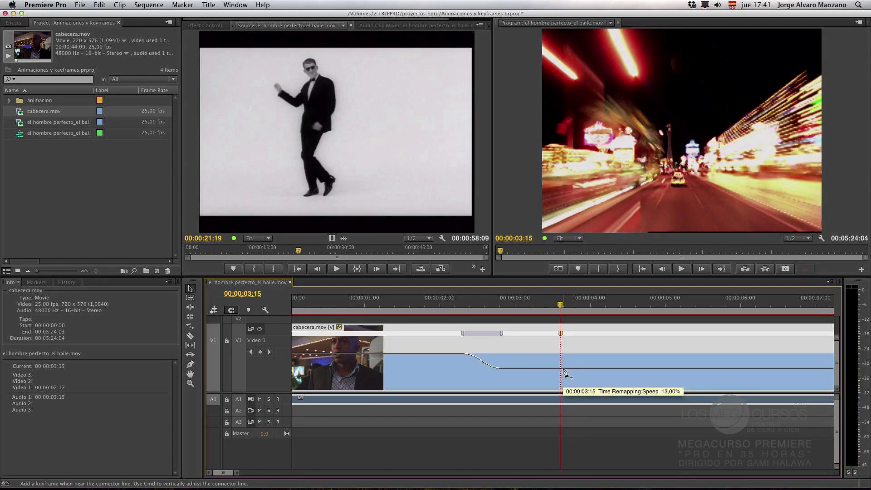
drag(565, 370, 566, 329)
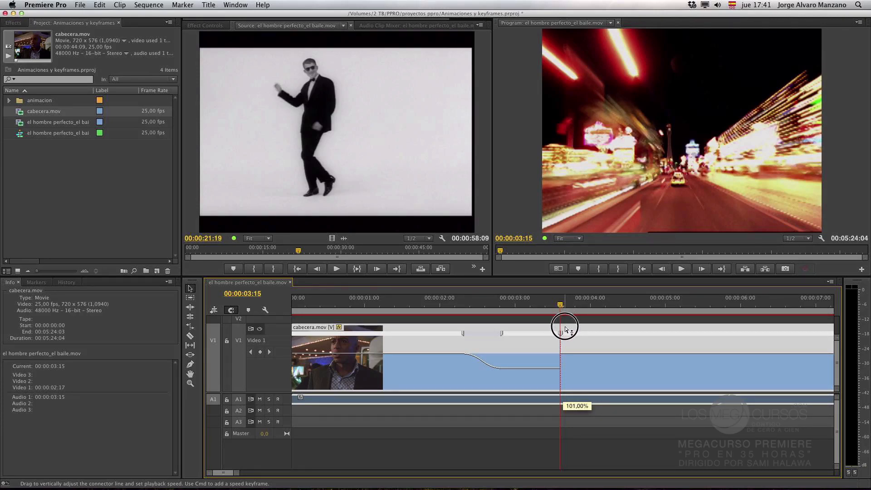
drag(566, 329, 565, 330)
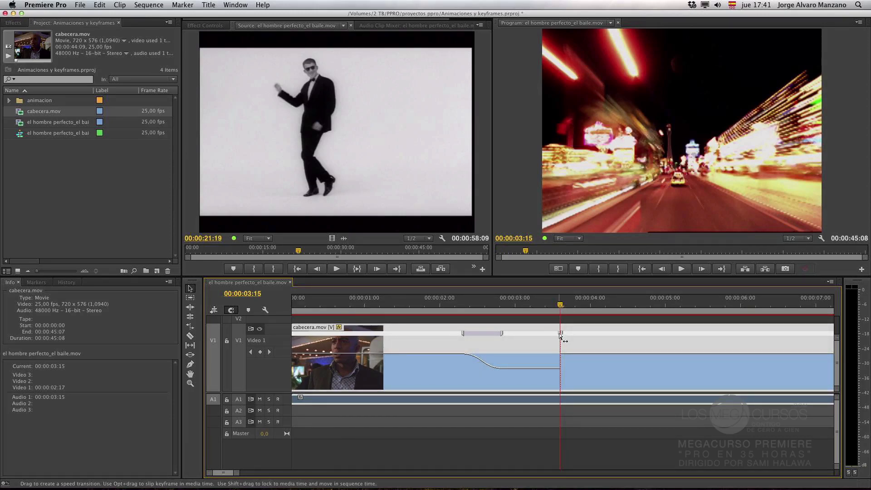
Play the sequence from 00:00:02:05 to 00:00:04:16 to review the slowdown and the return to normal speed.
drag(561, 313, 564, 336)
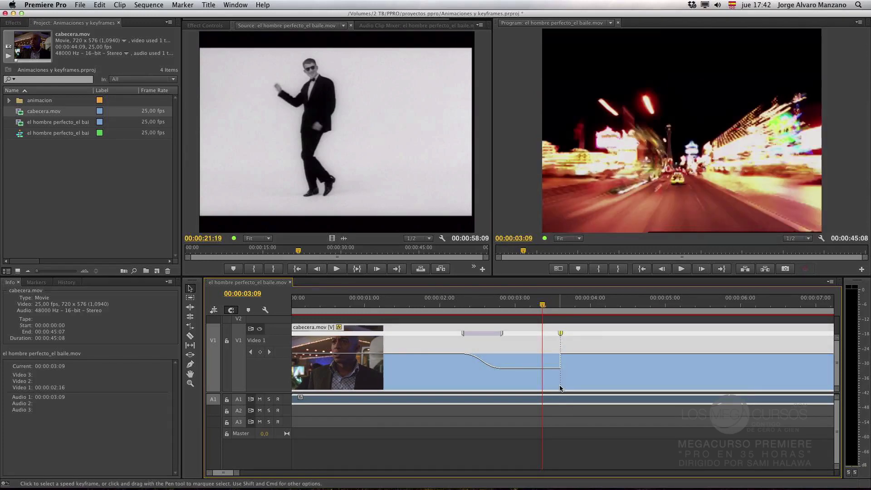
key(equal)
key(equal)
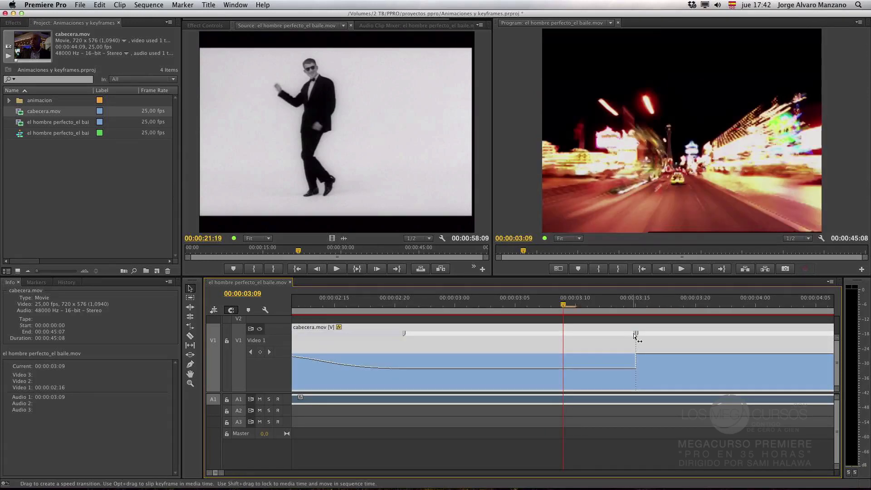
mouse_move(637, 336)
mouse_down()
mouse_move(690, 336)
mouse_move(650, 338)
mouse_up()
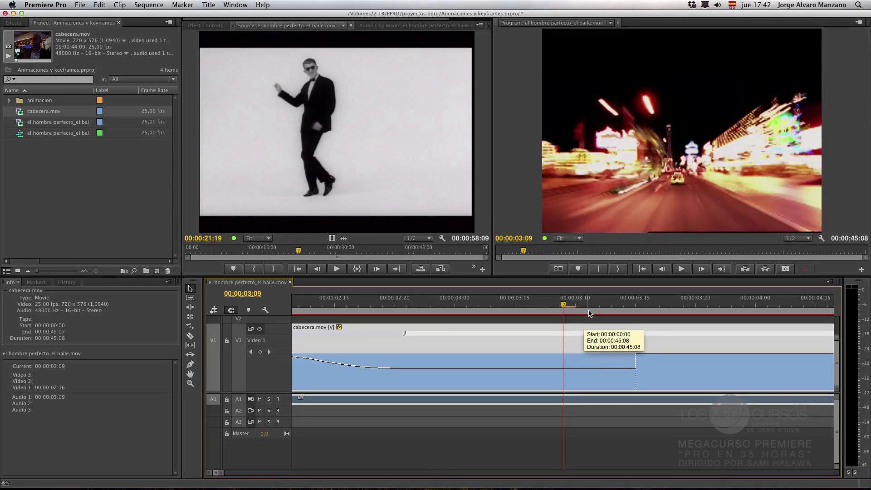
click(301, 332)
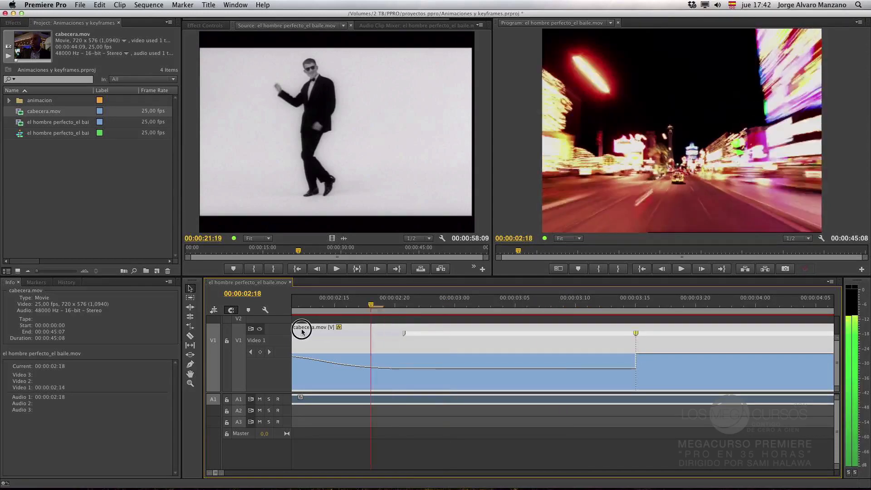
key(minus)
key(minus)
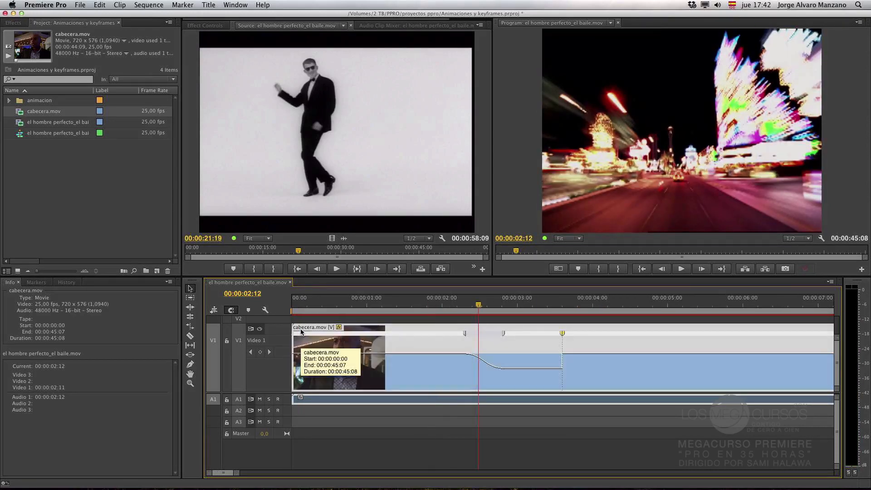
click(458, 309)
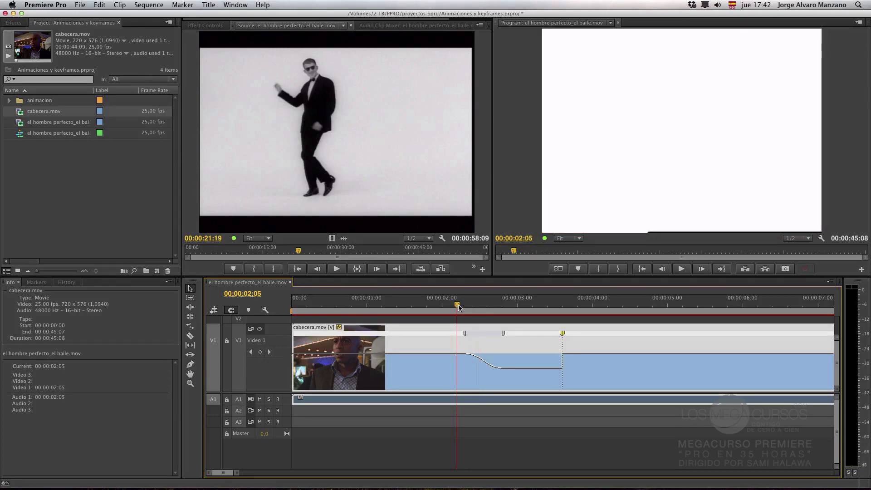
key(space)
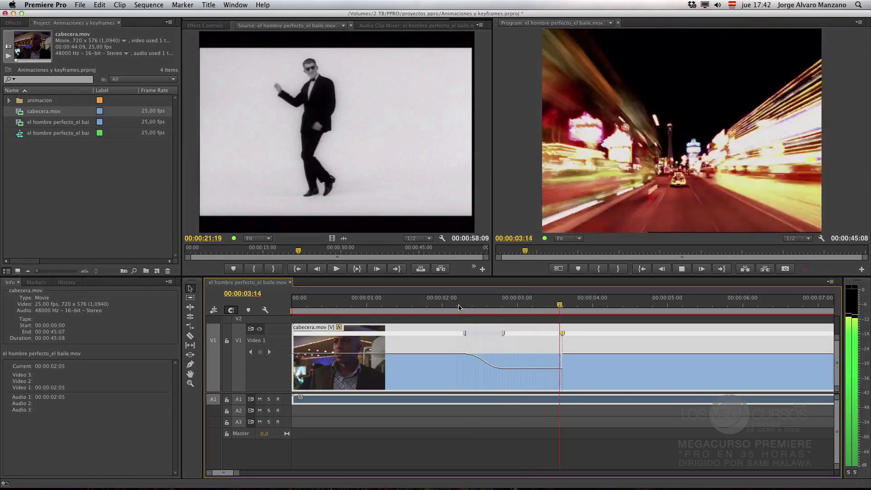
key(space)
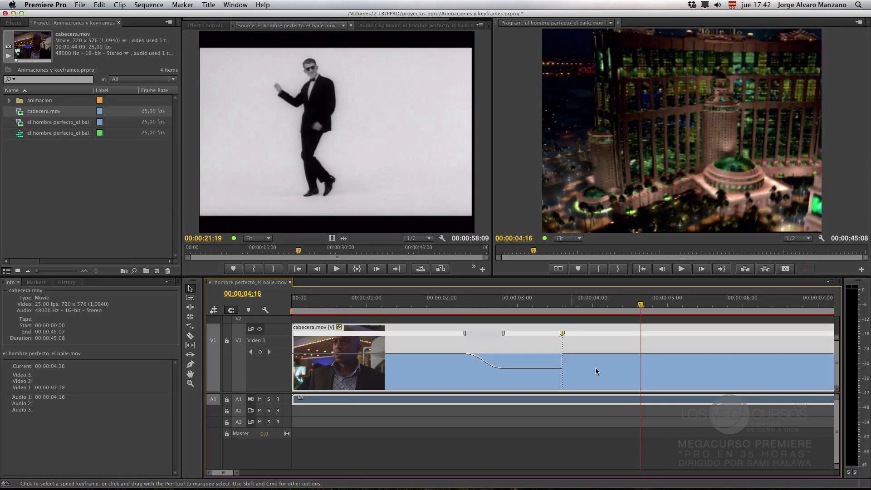
Raise the speed after the 00:00:03:15 keyframe to 200% and play from before the slowdown to 00:00:05:23.
drag(584, 354, 589, 306)
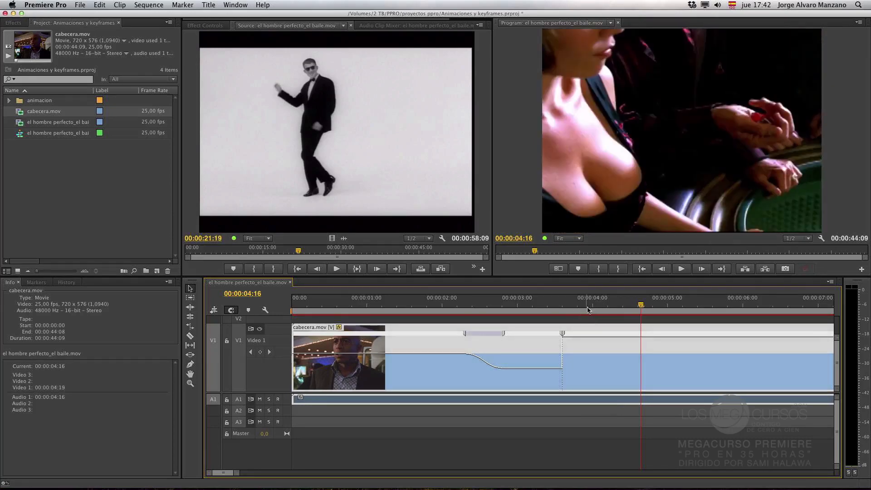
click(453, 303)
key(space)
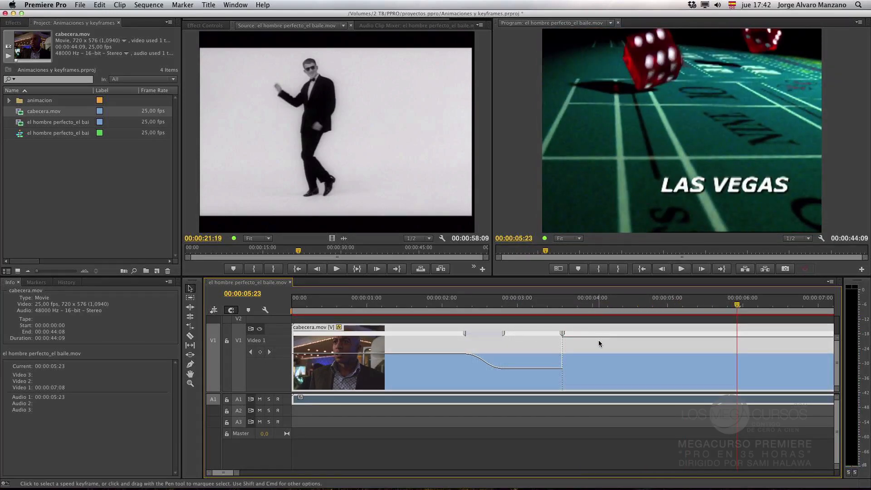
Add a speed keyframe in the accelerated section at about 00:00:05:10 with the Pen tool.
key(p)
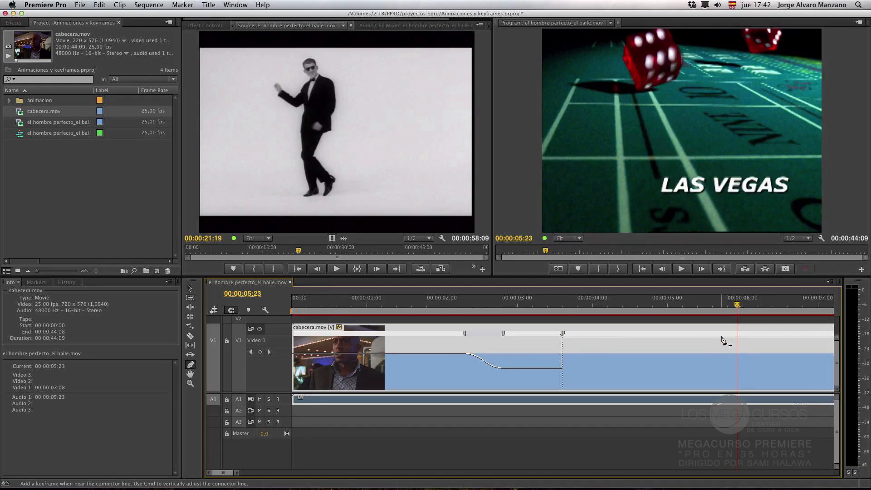
click(699, 337)
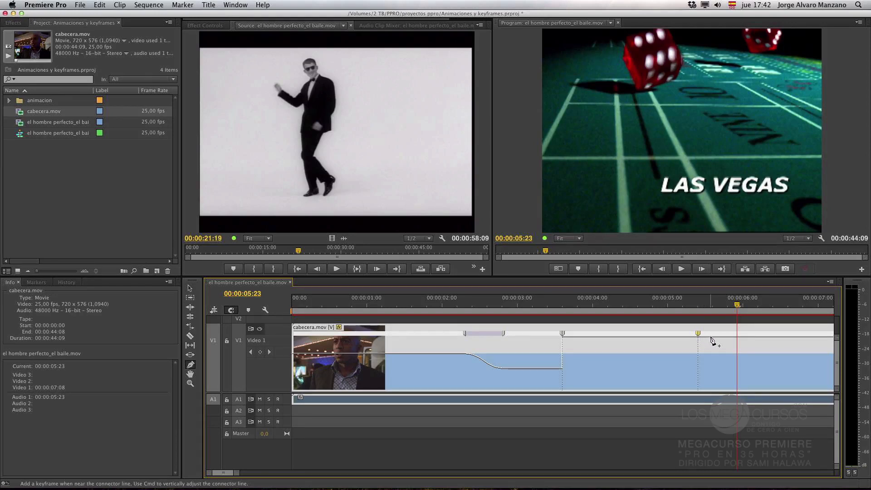
Add an extra speed keyframe at 00:00:05:14 with the Selection tool and delete it.
mouse_move(712, 340)
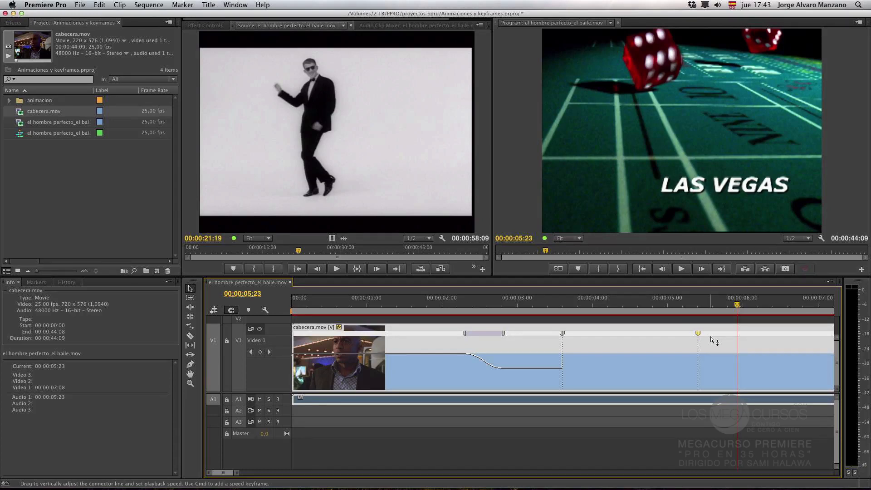
super+click(711, 339)
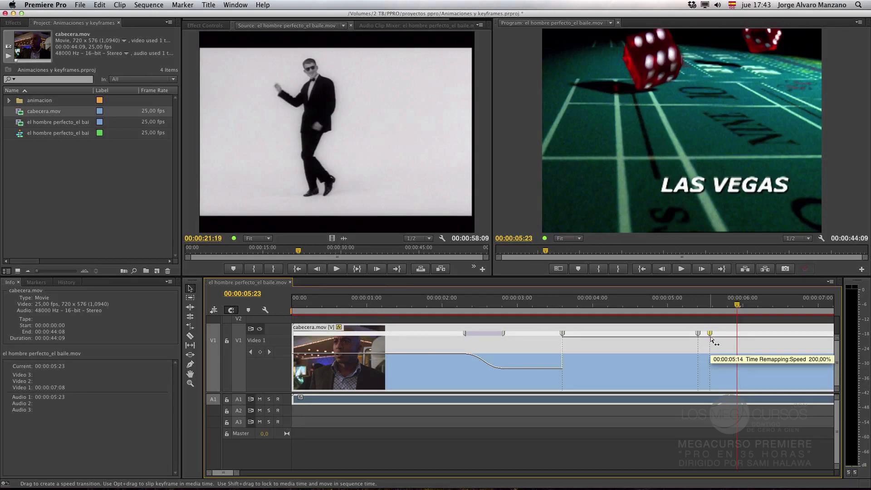
key(Delete)
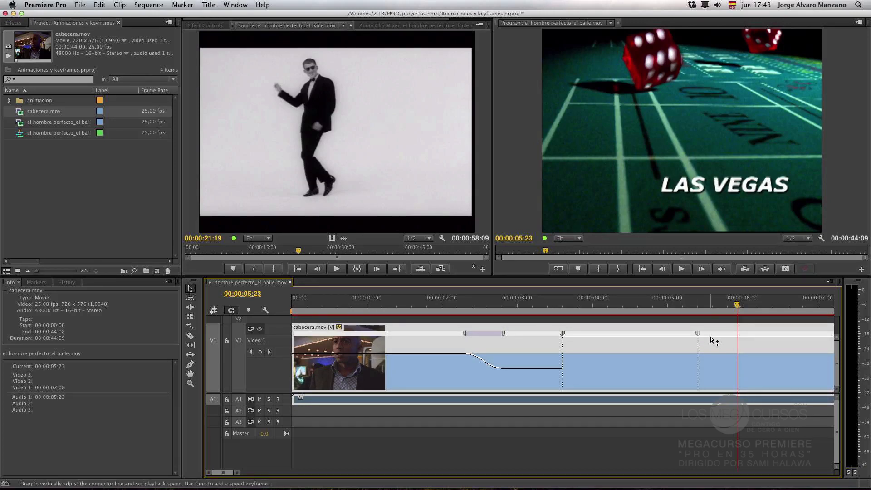
mouse_move(712, 340)
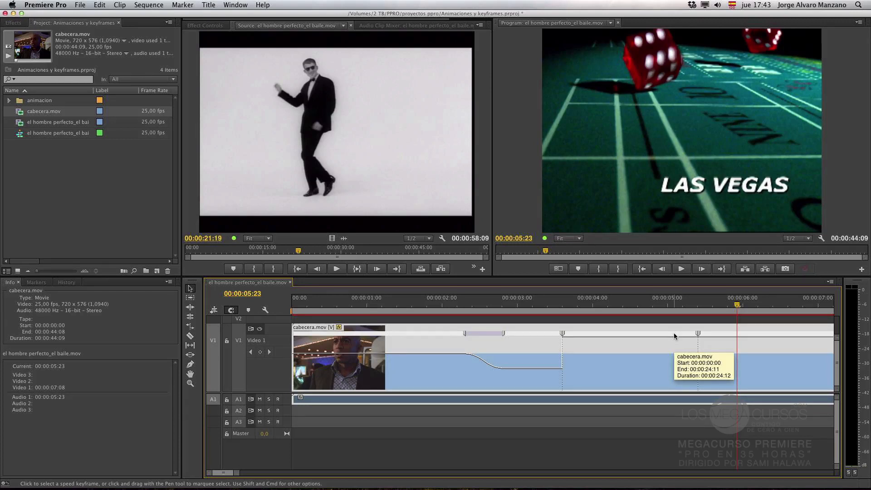
super+click(711, 339)
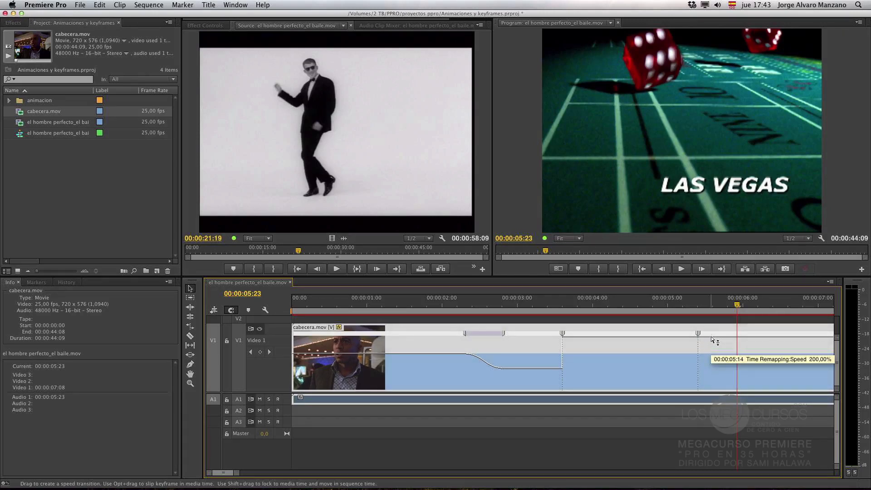
Lower the speed sharply after the 00:00:05:10 keyframe, bringing the clip's duration to 01:03:32:02, and play through the change.
drag(711, 339, 706, 449)
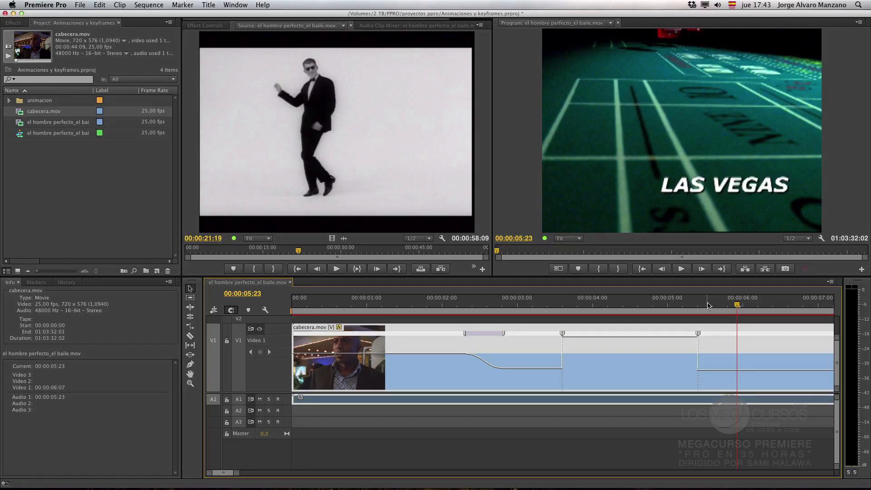
click(680, 305)
key(space)
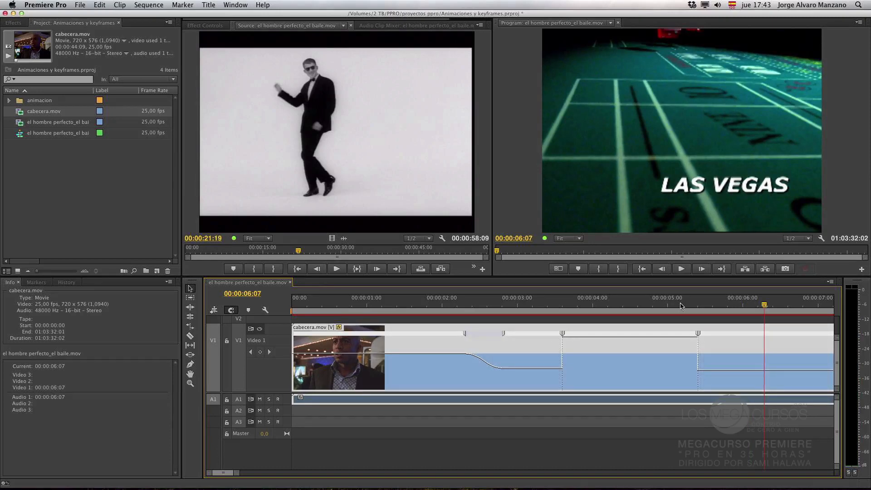
Raise the final slow section's speed so the clip lasts 00:01:54:05, and play from 00:00:05:05 to 00:00:09:02.
drag(688, 302, 698, 303)
drag(722, 370, 723, 356)
click(683, 304)
key(space)
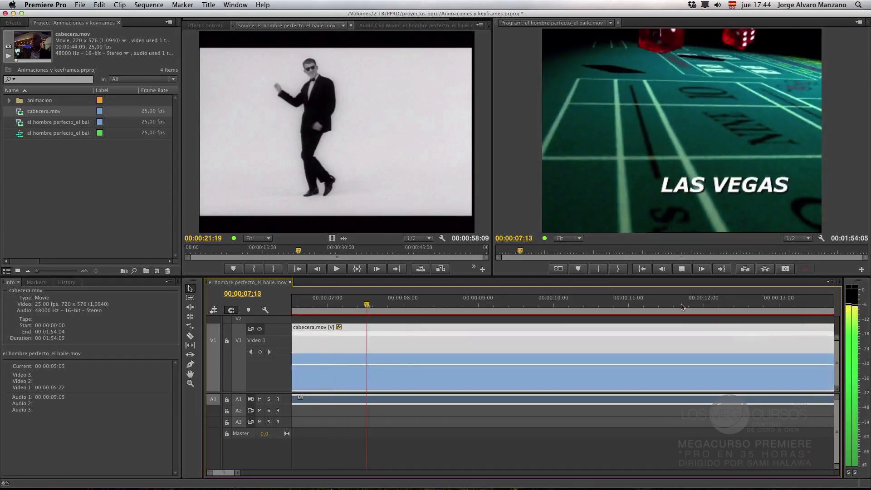
key(space)
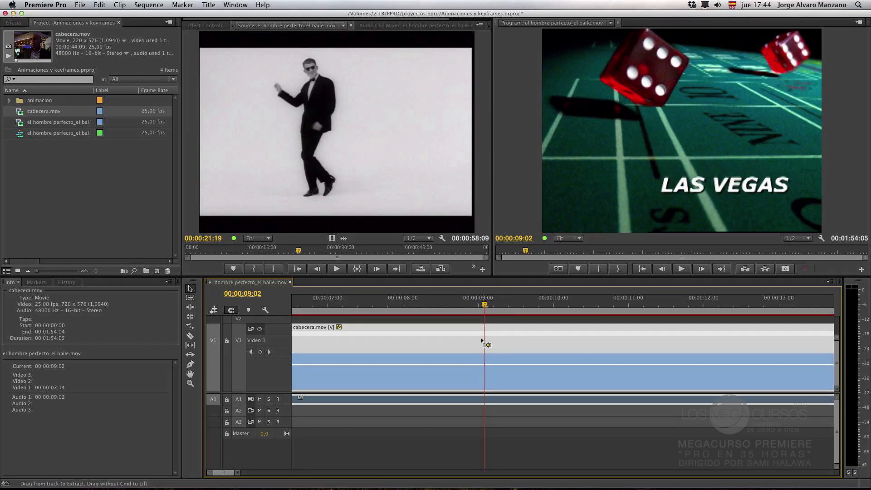
Add a speed keyframe at 00:00:09:02 and ramp the following speed up with a smoothed transition of about 17 frames.
super+click(484, 364)
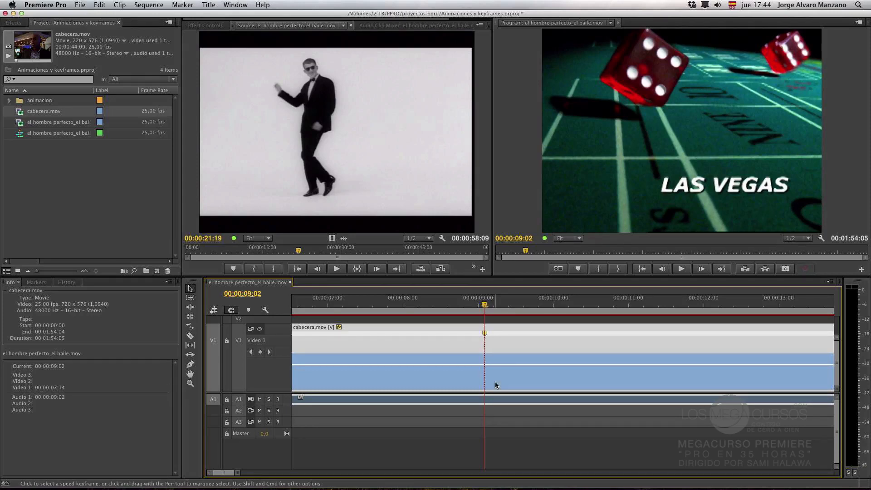
drag(498, 366, 538, 336)
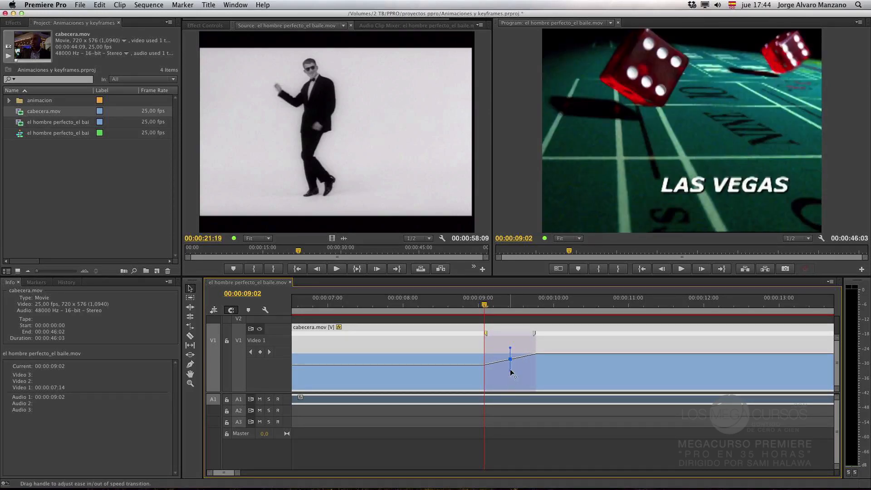
click(510, 370)
drag(510, 371, 457, 377)
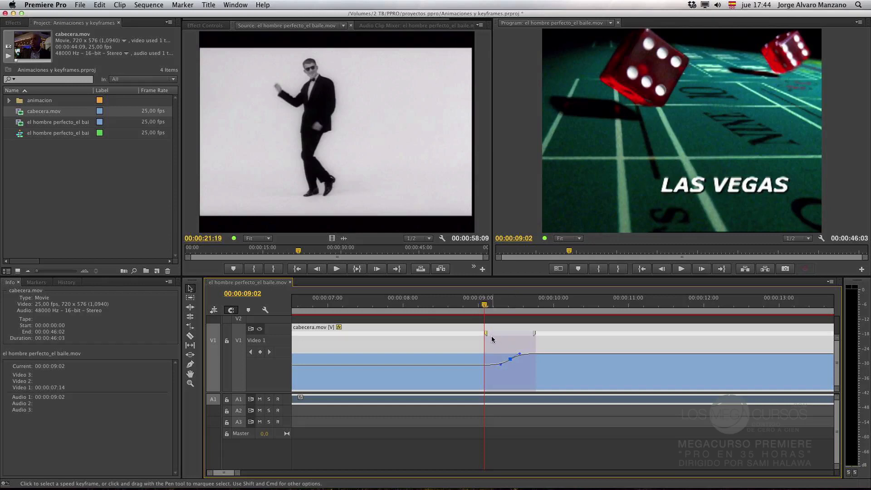
Widen the speed-up transition to span about 00:00:08:21 to 00:00:09:24, and place the playhead at 00:00:08:15.
drag(487, 334, 461, 338)
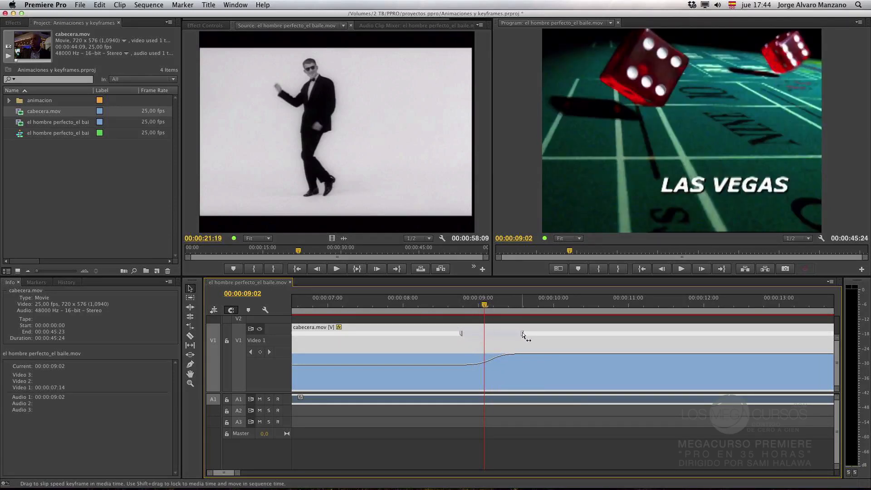
drag(523, 336, 550, 334)
drag(461, 335, 467, 336)
click(448, 312)
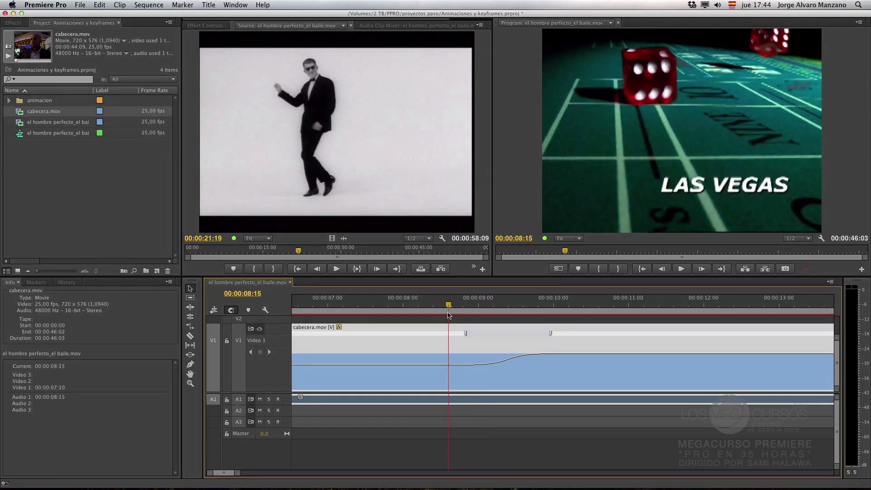
Play the speed-up transition from 00:00:08:15, and review the remapped clip from its start to 00:00:11:20.
key(space)
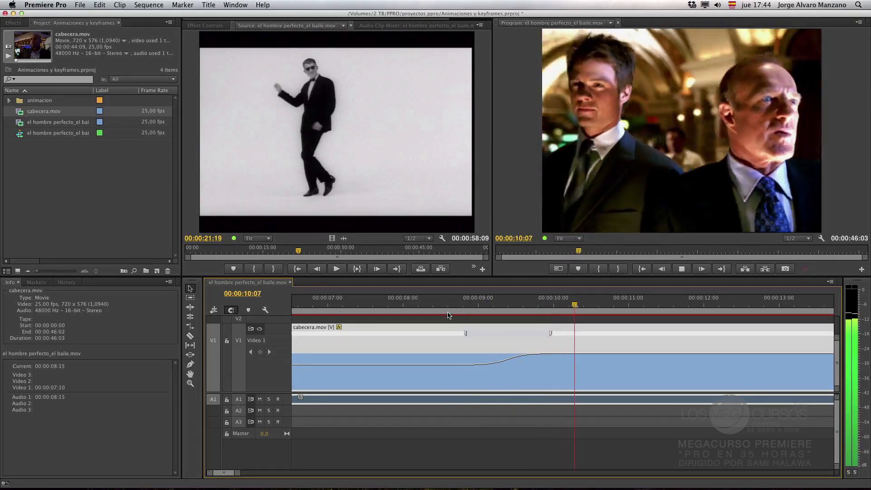
key(space)
key(minus)
key(minus)
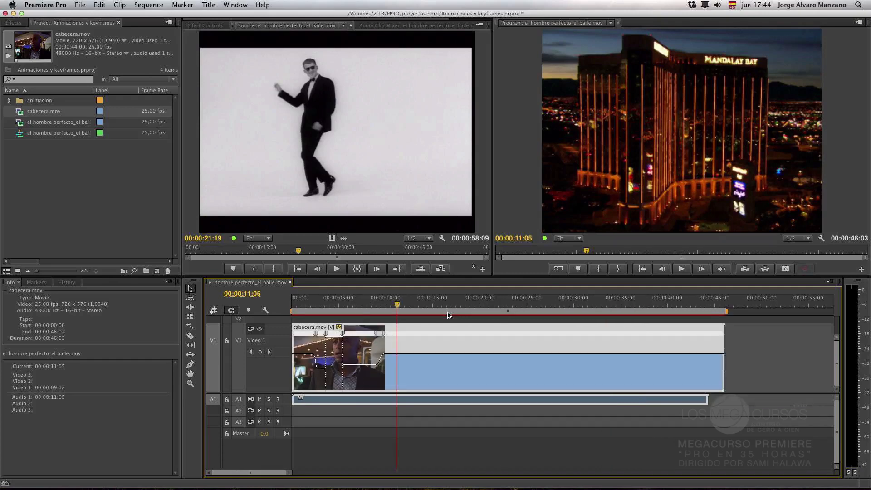
key(minus)
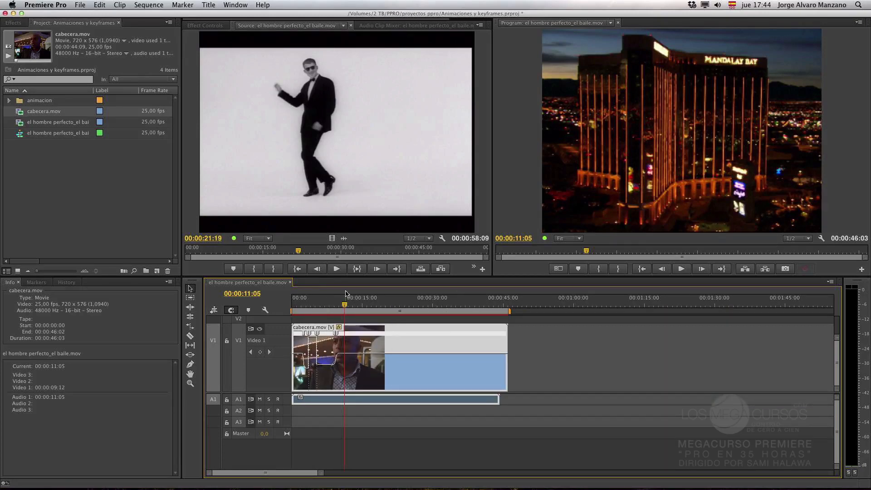
drag(346, 307, 291, 309)
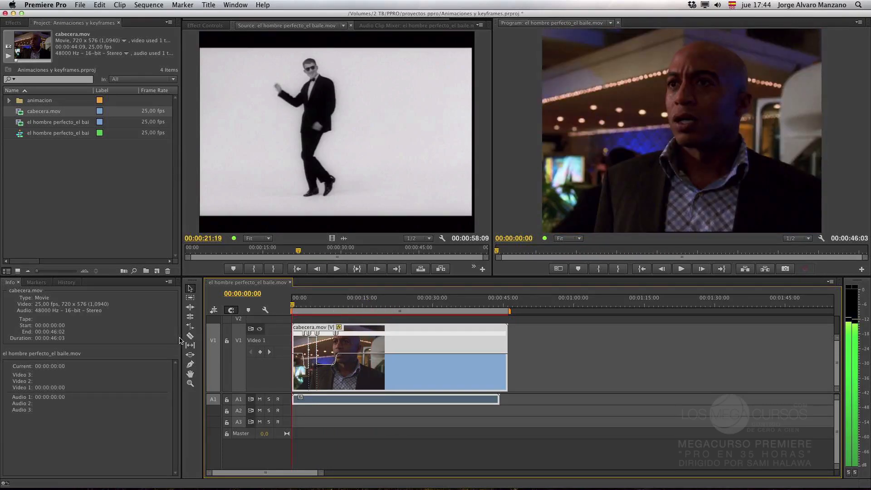
key(space)
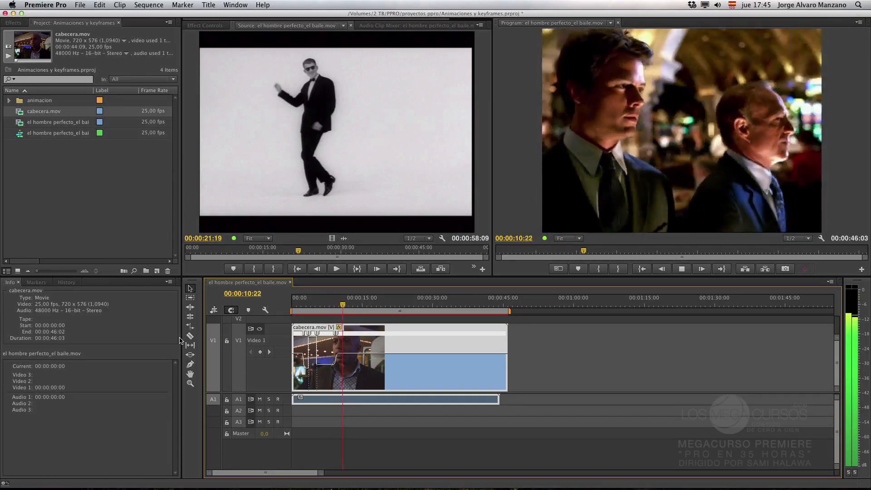
key(space)
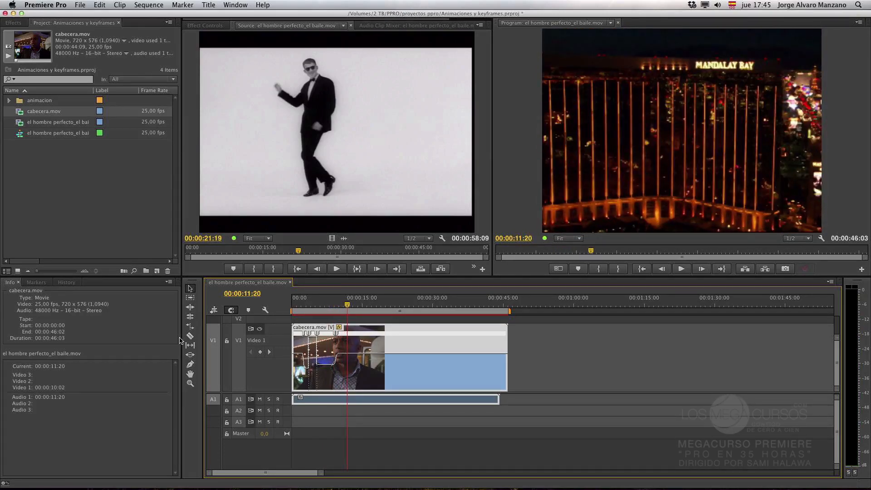
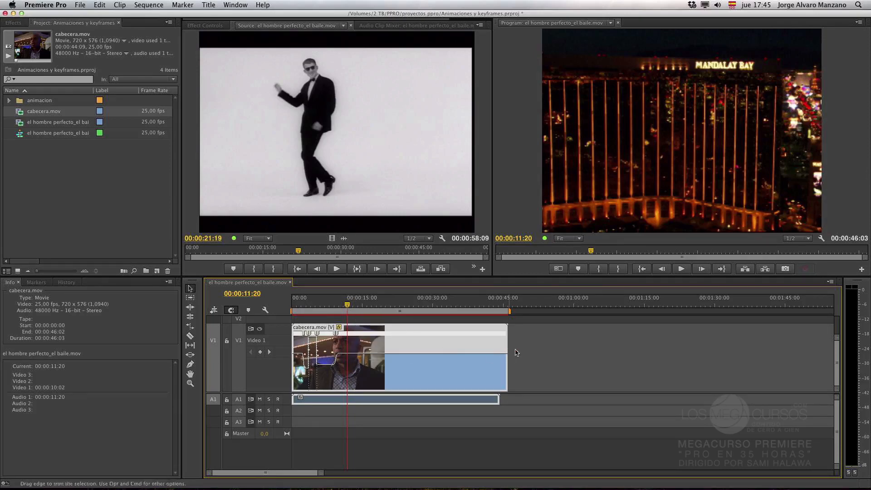
Play cabecera.mov onward from 00:00:11:20 to the card-throwing shot at 00:00:15:07.
key(space)
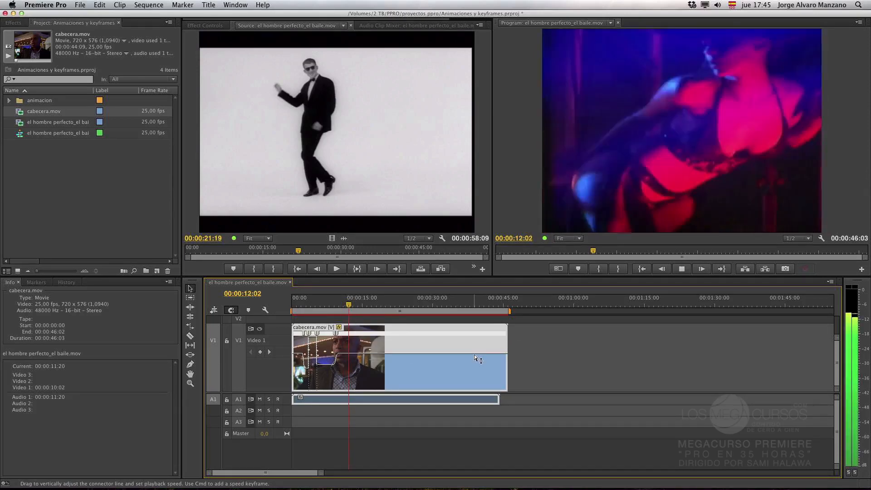
mouse_move(474, 355)
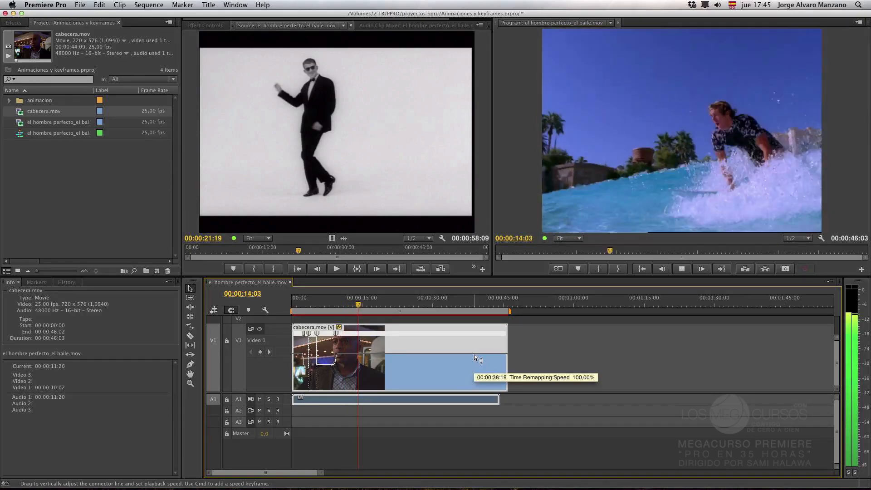
key(space)
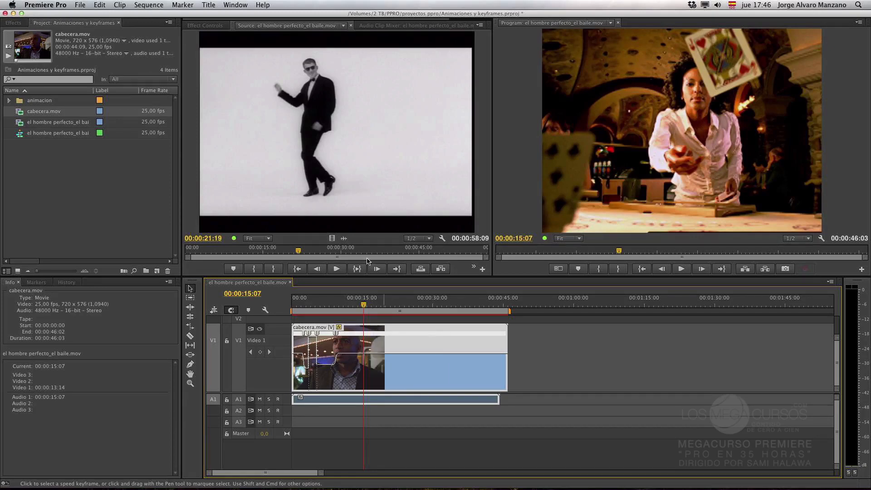
Collapse the Video 1 and Video 2 tracks, and expand Video 1 again to its tall height.
double_click(286, 328)
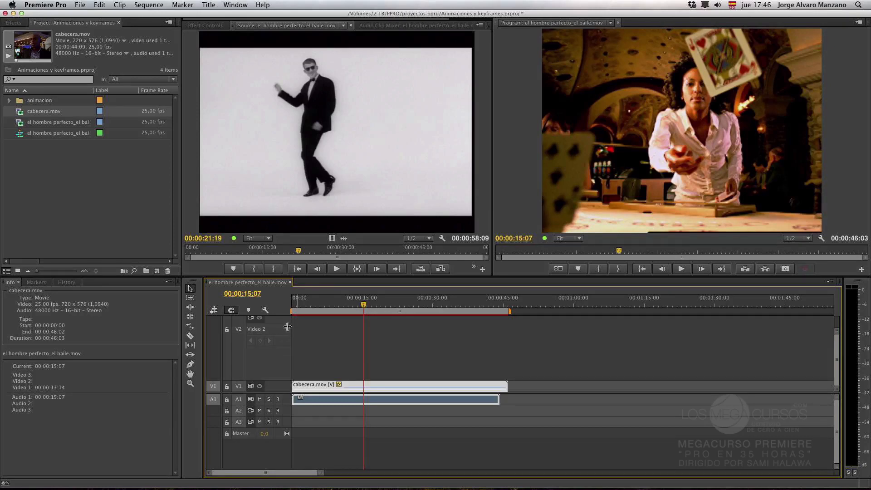
double_click(288, 325)
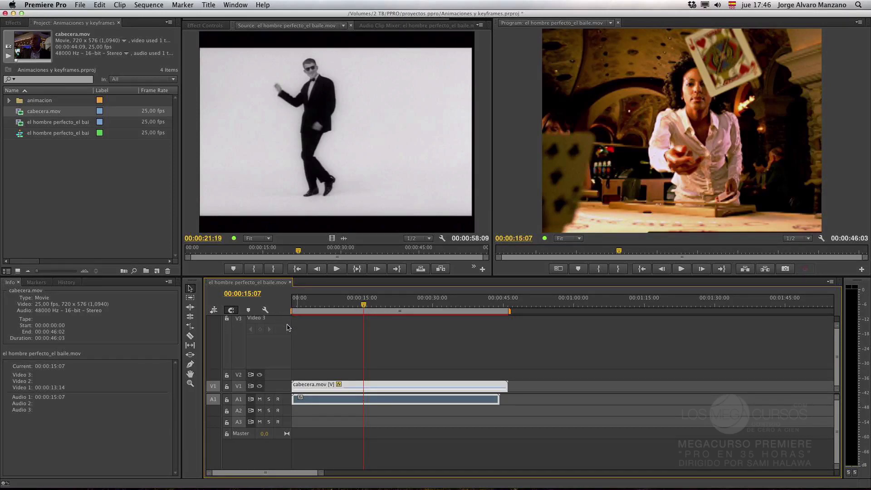
double_click(286, 387)
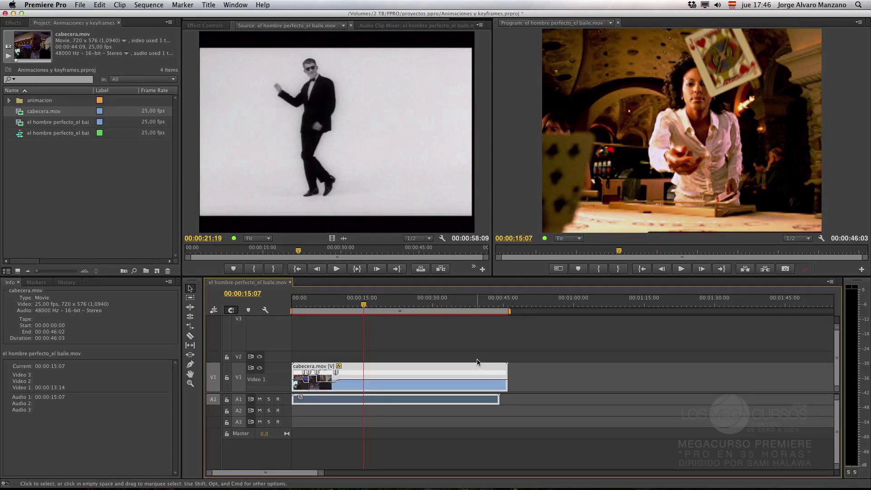
drag(837, 325, 837, 332)
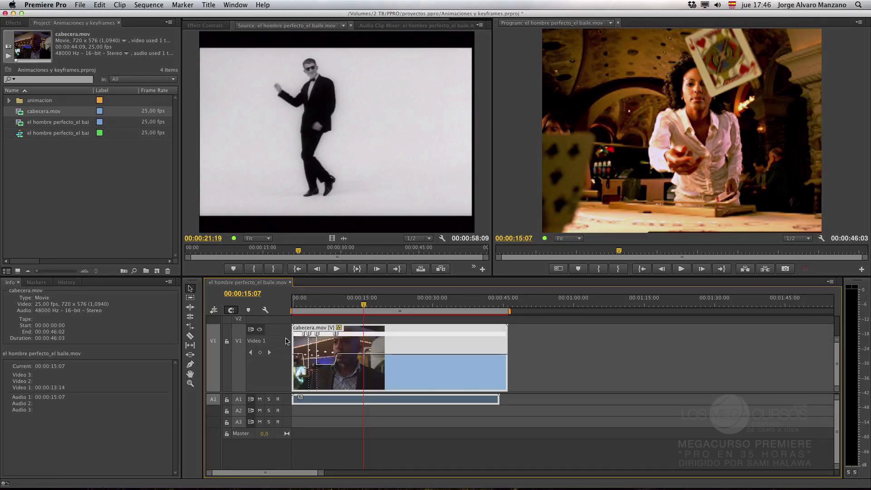
Add a speed keyframe to cabecera.mov at 00:00:15:06 and create a freeze-frame hold of about two seconds from it.
drag(294, 302, 348, 297)
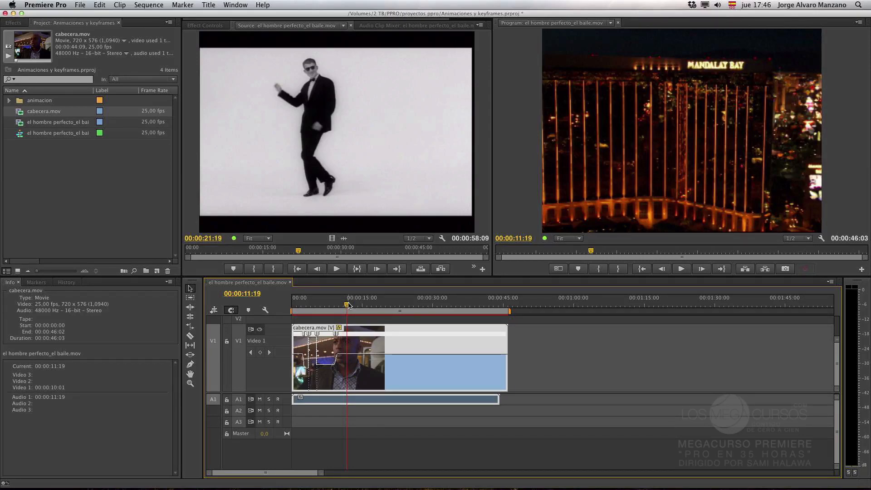
drag(348, 305, 365, 305)
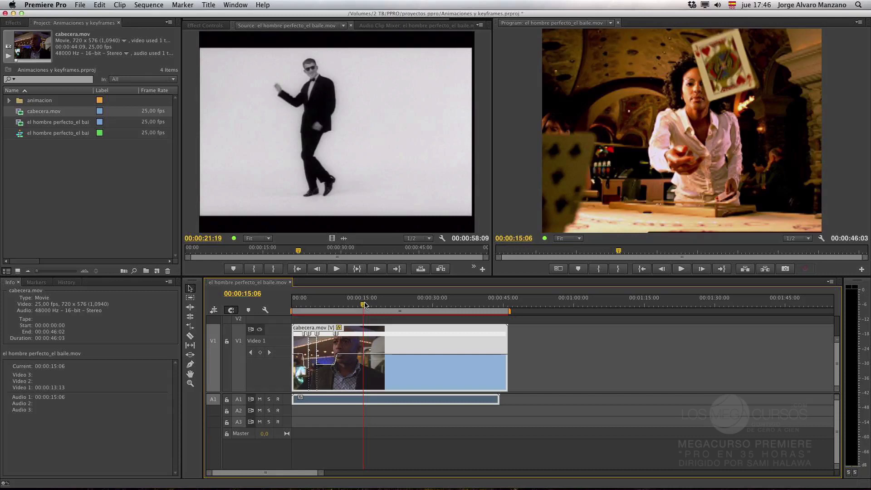
super+click(364, 354)
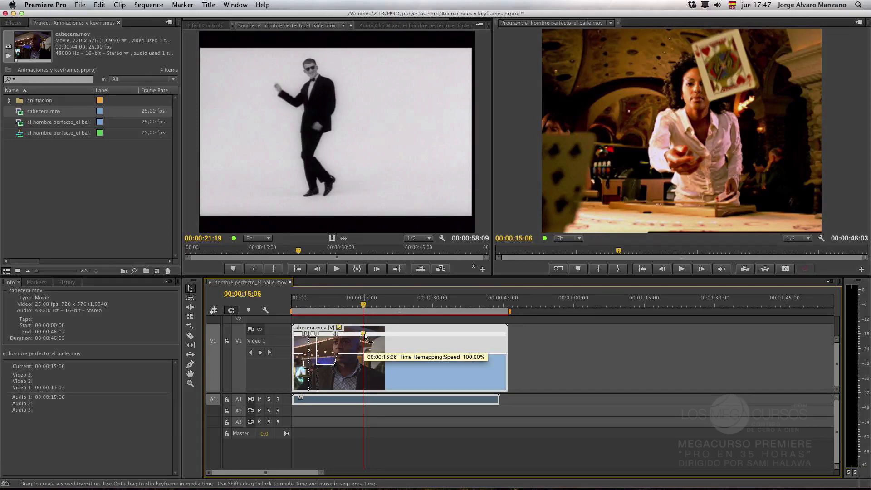
drag(365, 337, 378, 335)
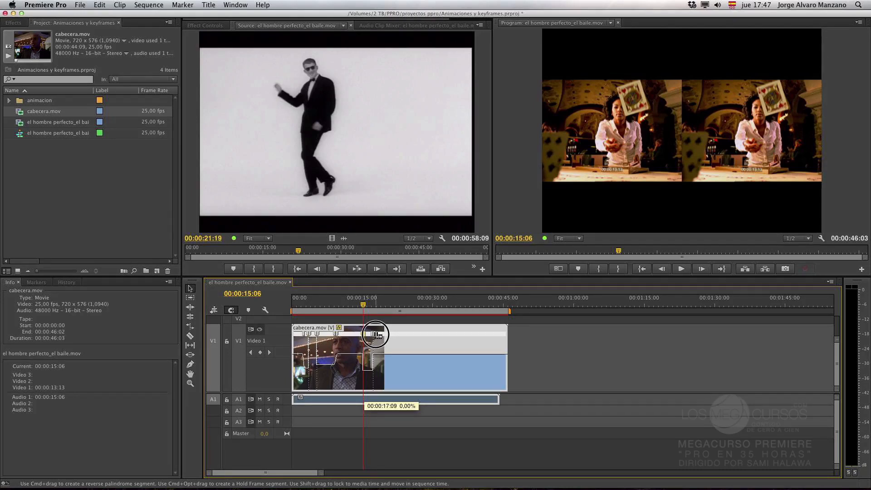
drag(378, 336, 377, 336)
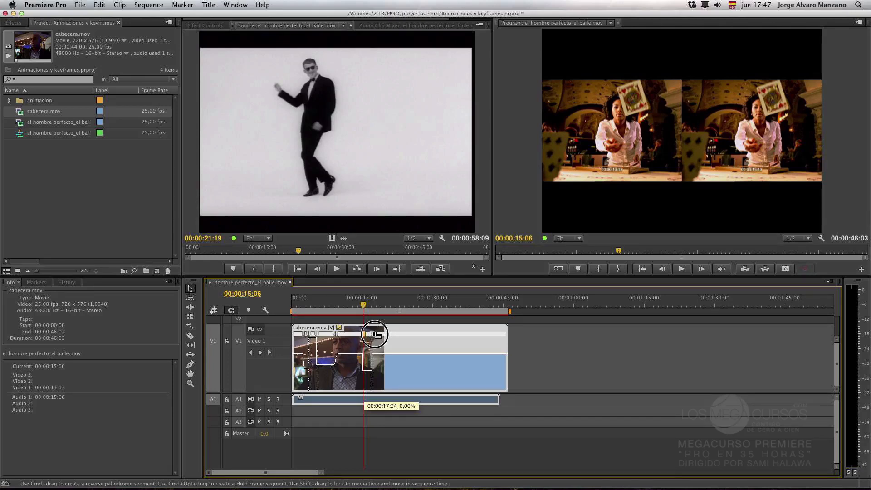
drag(377, 335, 376, 337)
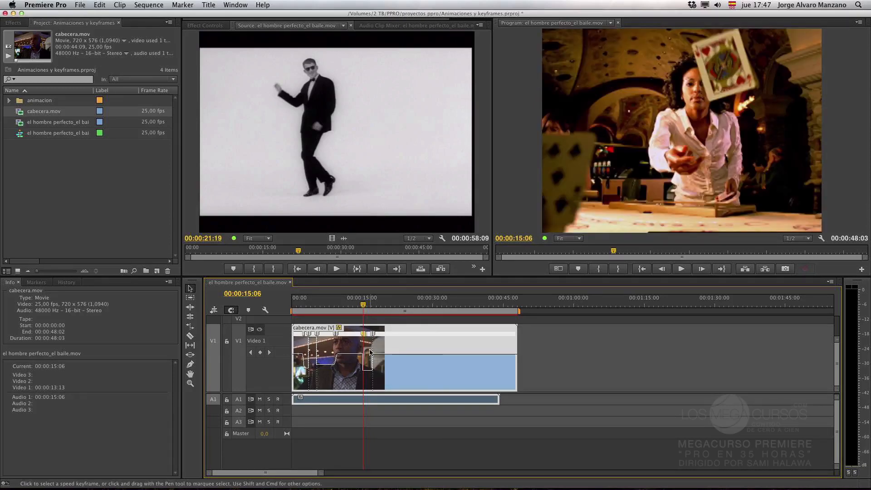
Play into the card-throwing freeze frame from 00:00:14:23.
key(=)
key(=)
key(=)
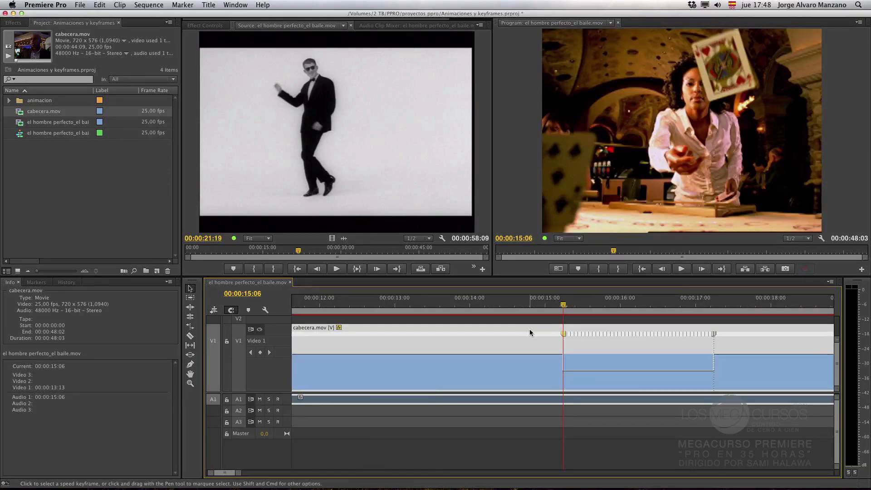
key(=)
click(548, 306)
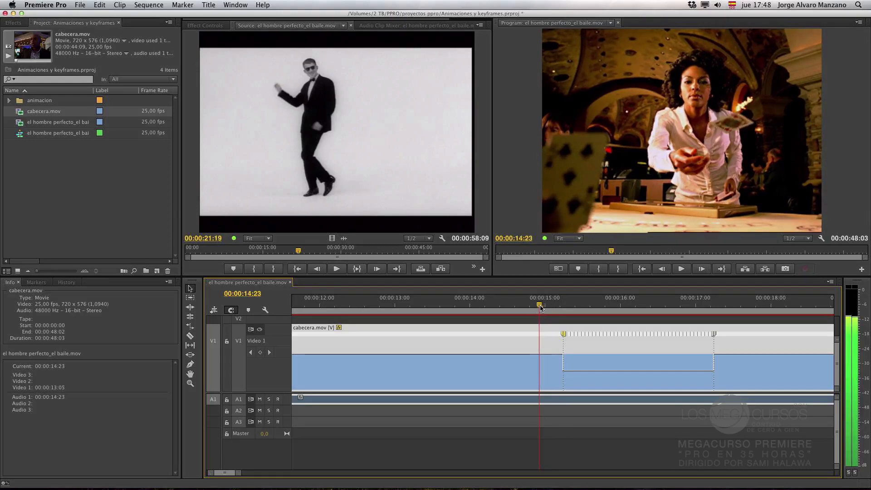
key(space)
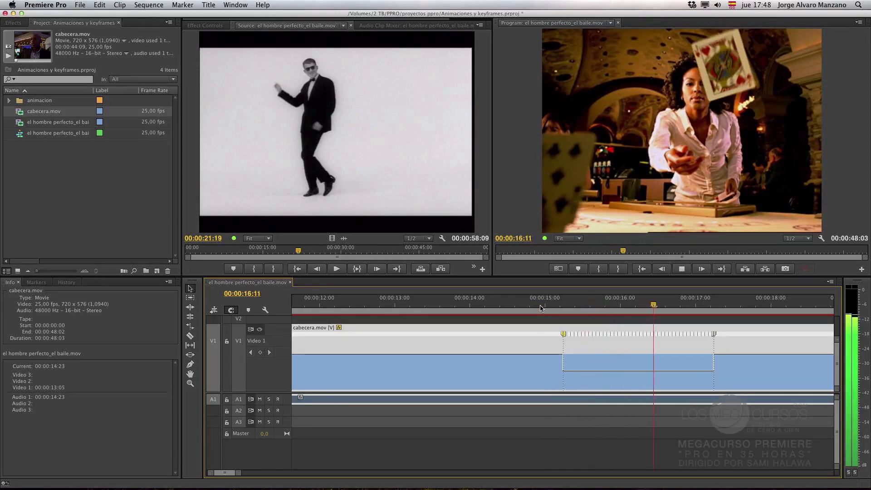
Play from 00:00:15:07 through the end of the freeze frame to 00:00:19:21.
click(566, 303)
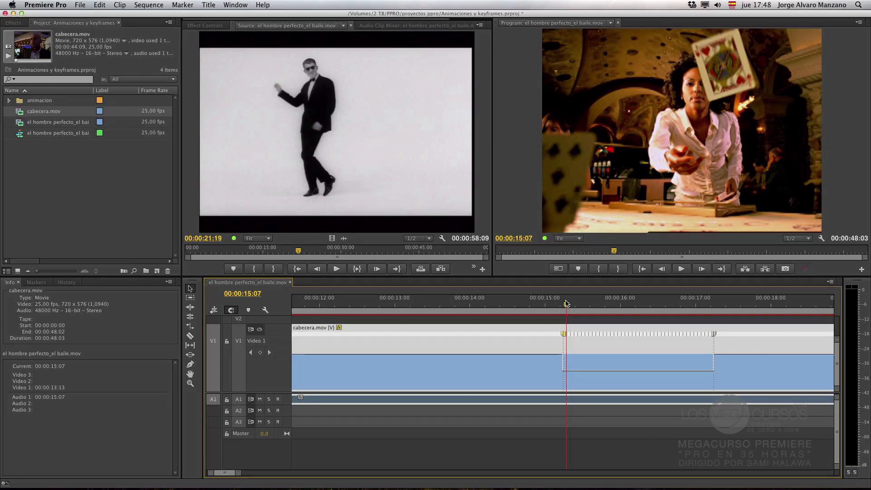
key(minus)
key(minus)
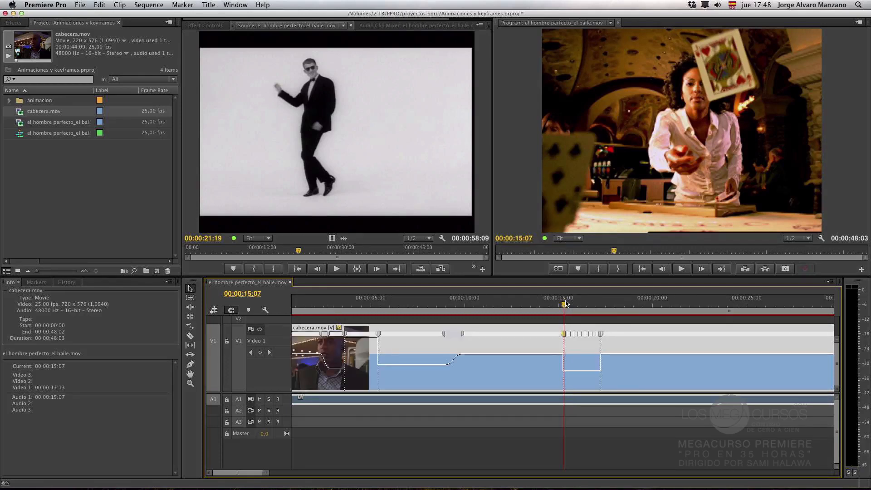
key(space)
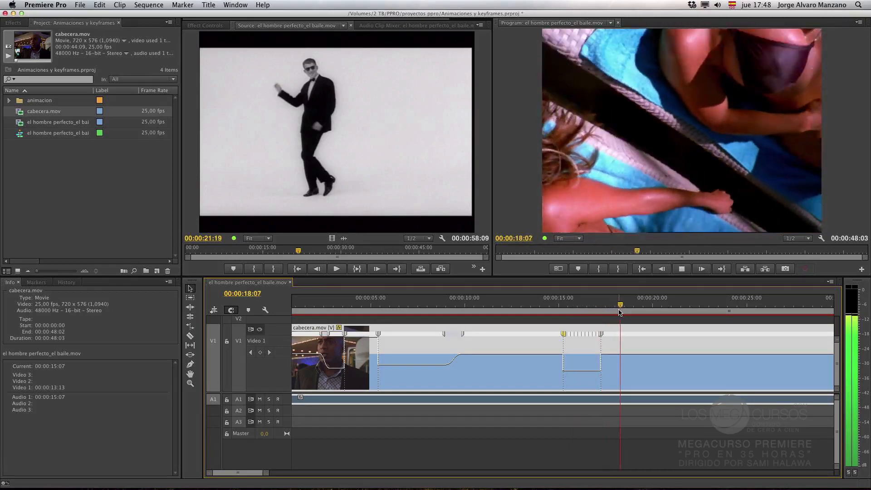
key(space)
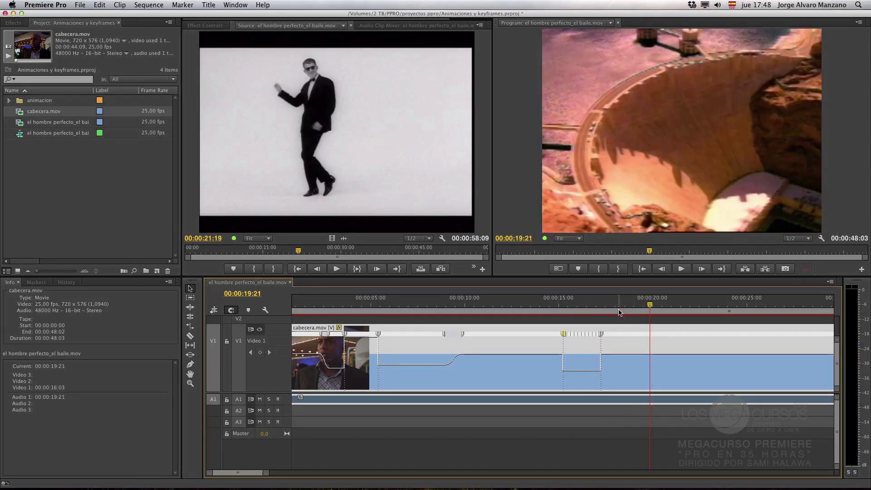
Add a speed keyframe at 00:00:22:03 on the racetrack shot and hold its frame until about 00:00:24:03.
click(646, 307)
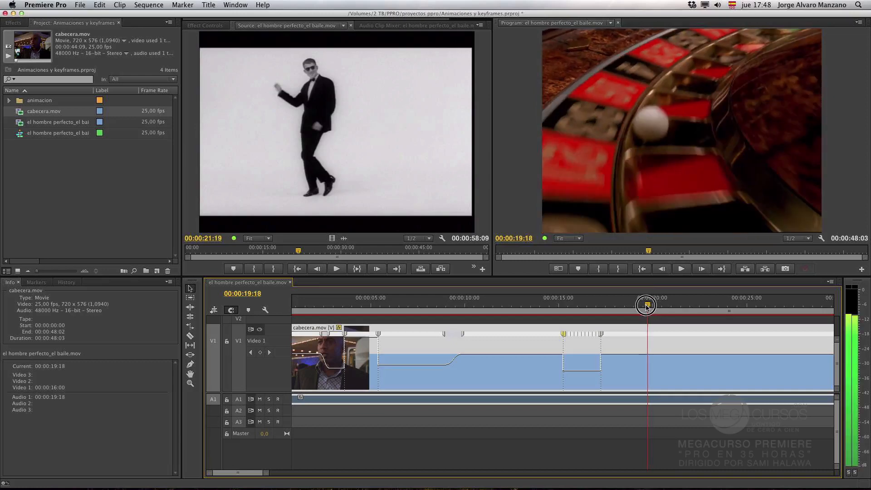
drag(647, 308, 692, 310)
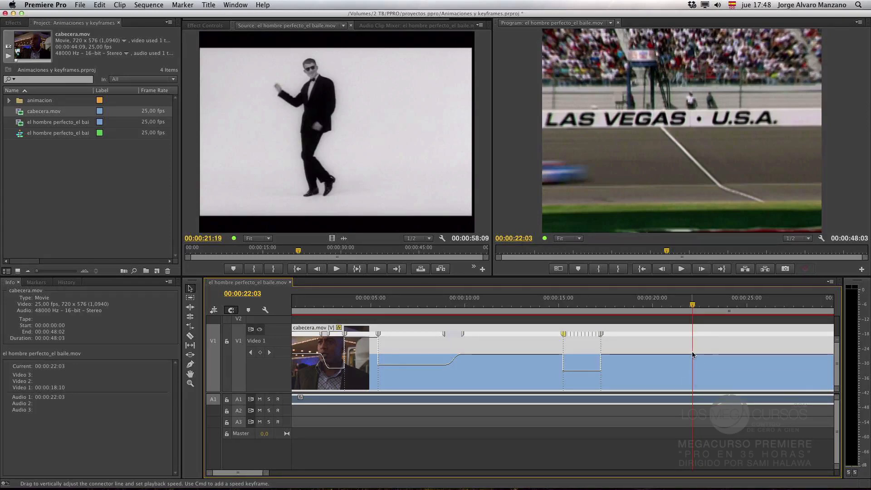
mouse_move(693, 354)
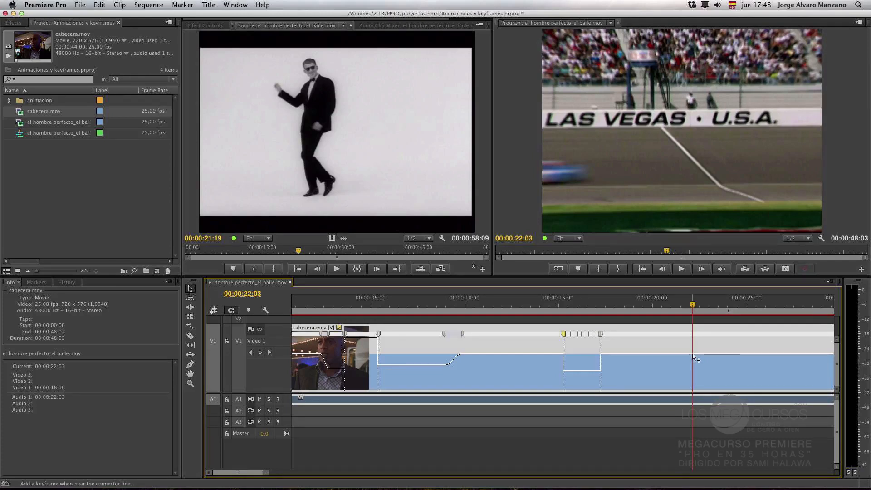
super+click(693, 356)
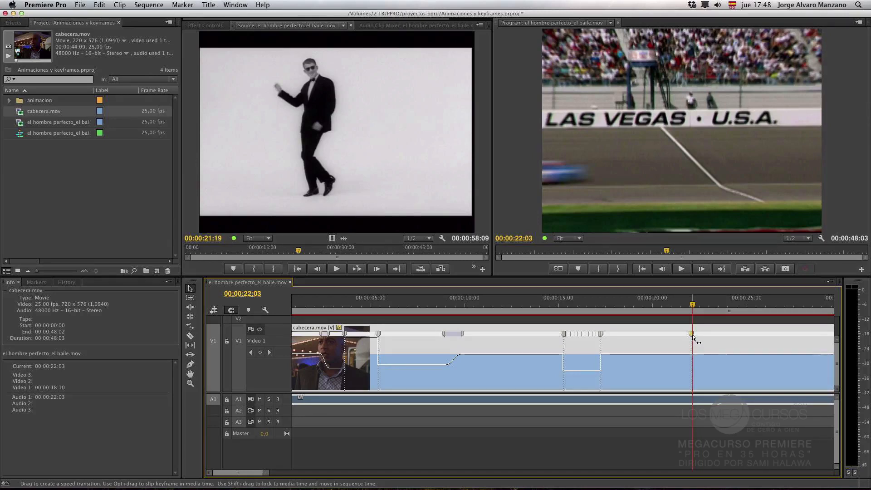
drag(694, 338, 736, 336)
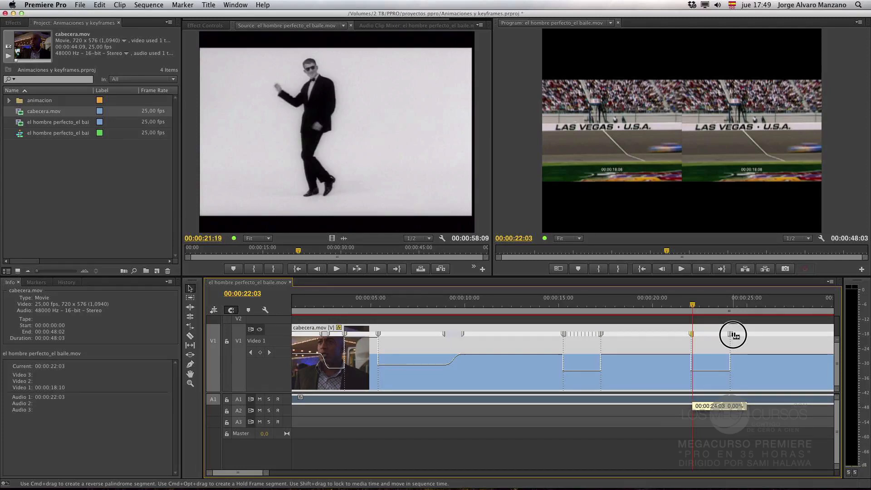
drag(735, 336, 733, 335)
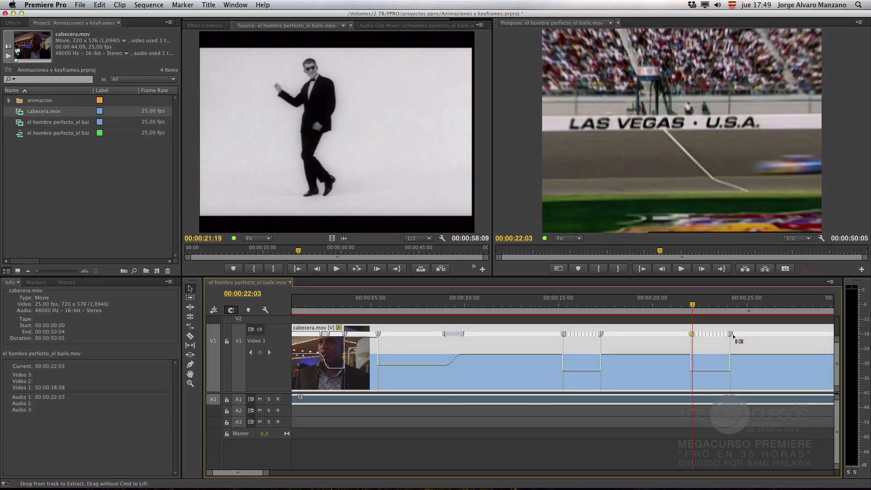
Play both freeze frames from 00:00:13:07 to 00:00:24:11.
click(525, 303)
key(space)
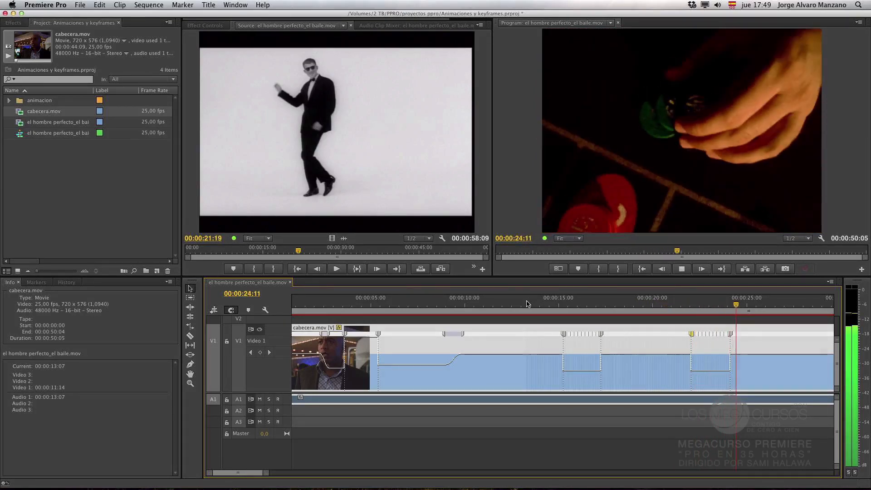
key(space)
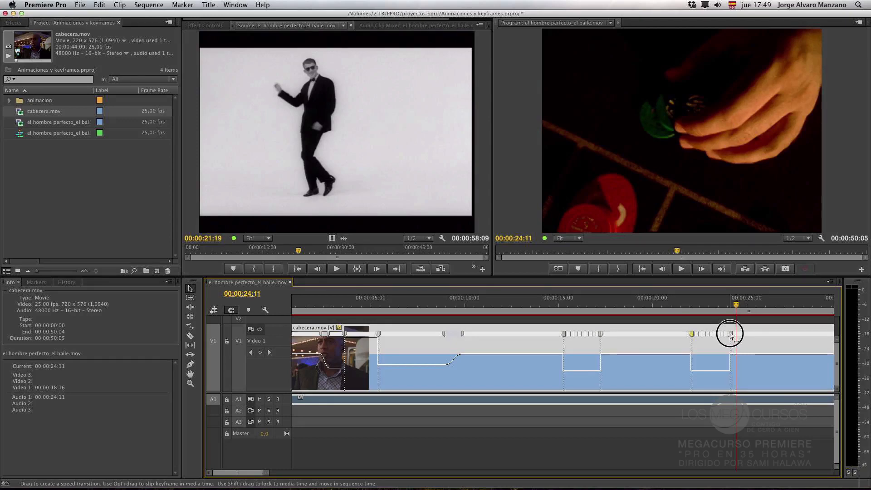
Play the footage that follows the racetrack freeze frame from 00:00:24:11, then return inside the hold at 00:00:23:10.
drag(731, 334, 730, 334)
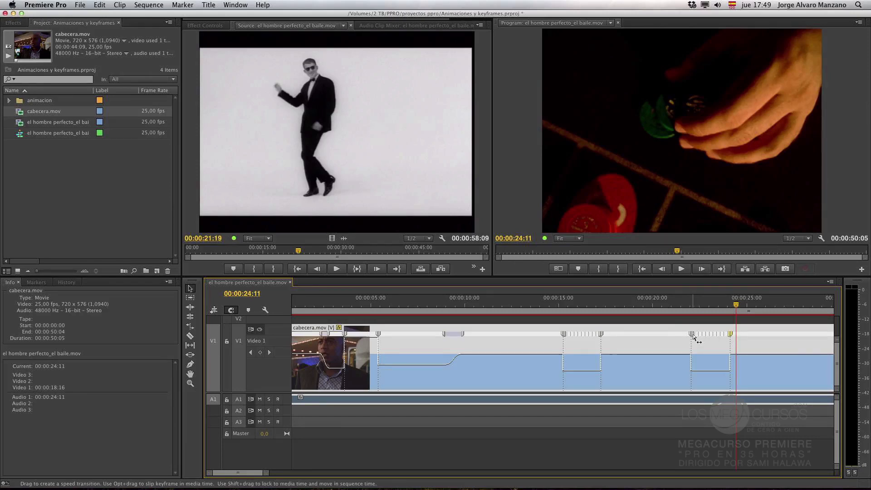
mouse_move(700, 335)
mouse_down()
mouse_move(729, 334)
mouse_move(712, 336)
mouse_up()
click(731, 334)
key(space)
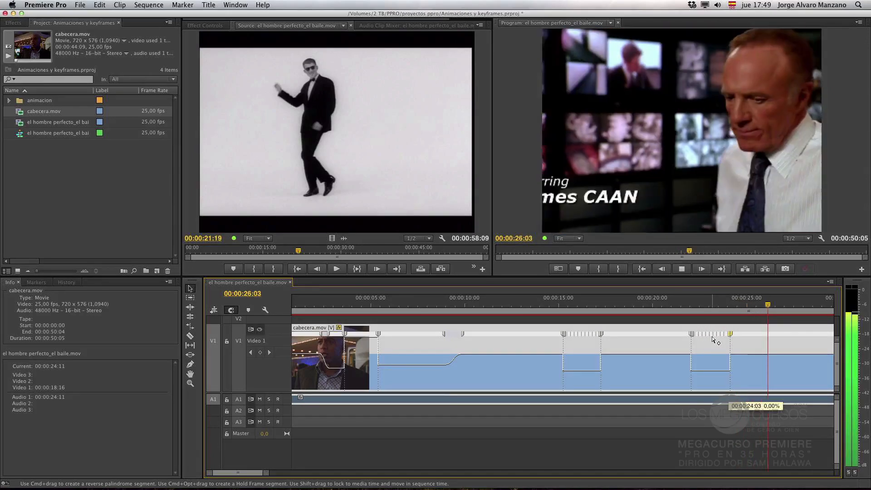
click(716, 307)
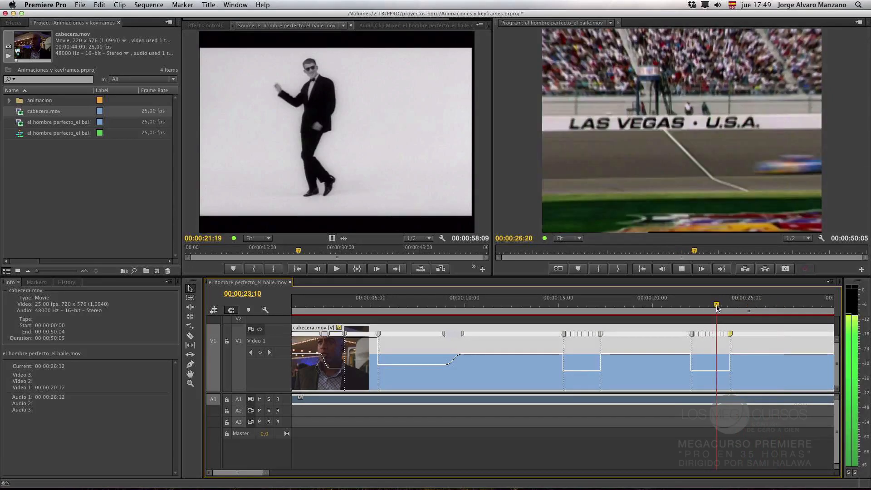
Split the racetrack hold's end keyframe into a gradual speed transition reaching about 00:00:24:20.
click(265, 473)
drag(269, 475, 288, 475)
key(equal)
key(equal)
key(equal)
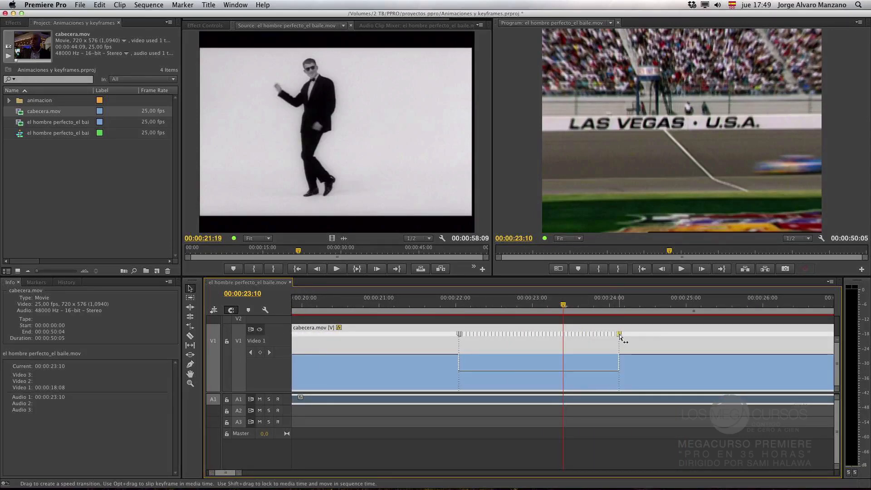
drag(620, 334, 671, 346)
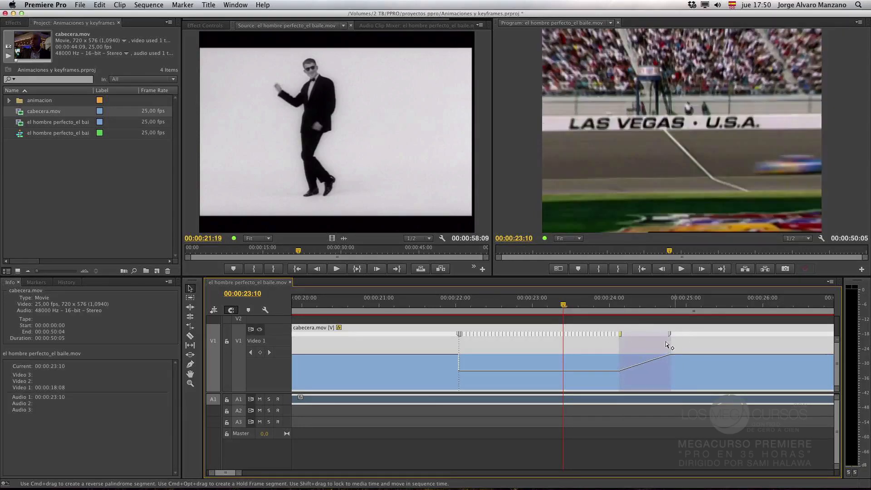
Shorten the racetrack hold to end at about 00:00:23:01 and curve its exit speed transition.
drag(622, 334, 555, 335)
drag(485, 312, 459, 311)
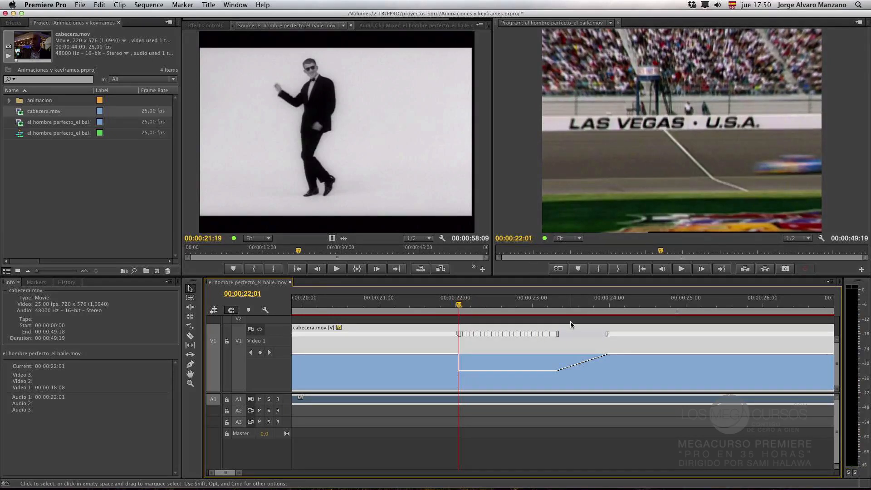
drag(560, 334, 537, 338)
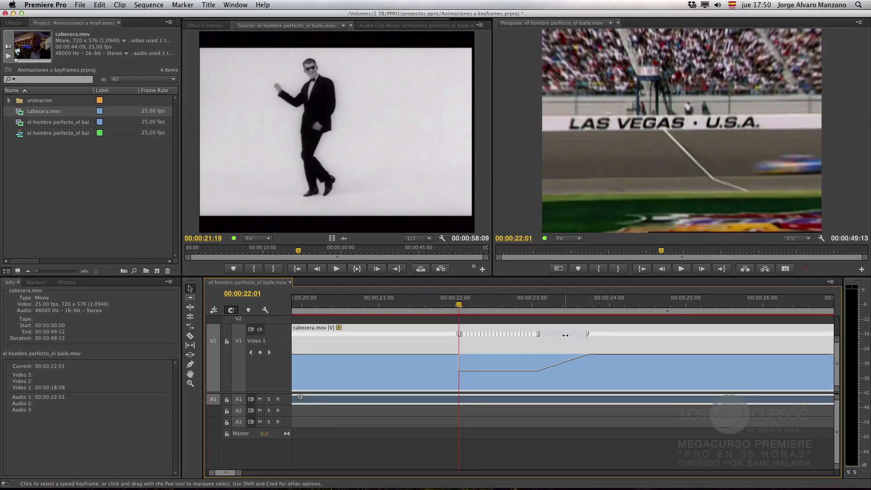
click(565, 335)
drag(564, 352, 588, 357)
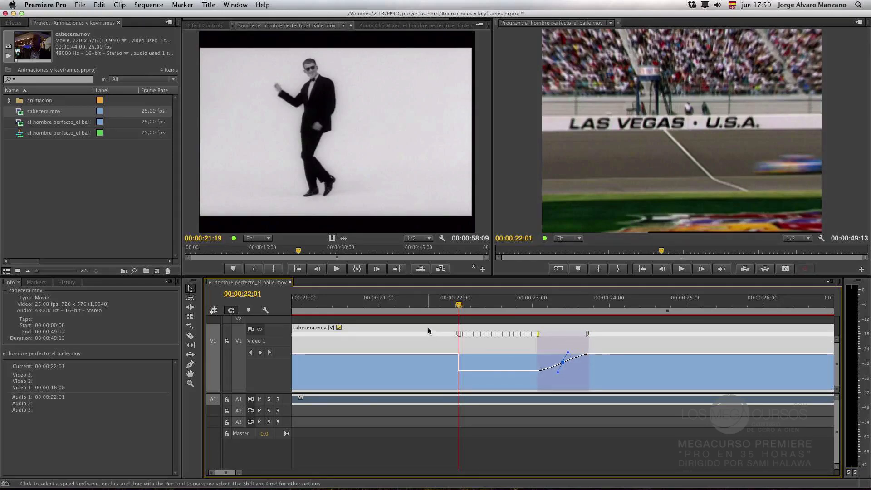
Play the racetrack hold and its smoothed exit from 00:00:21:17 to 00:00:24:02.
click(432, 307)
key(space)
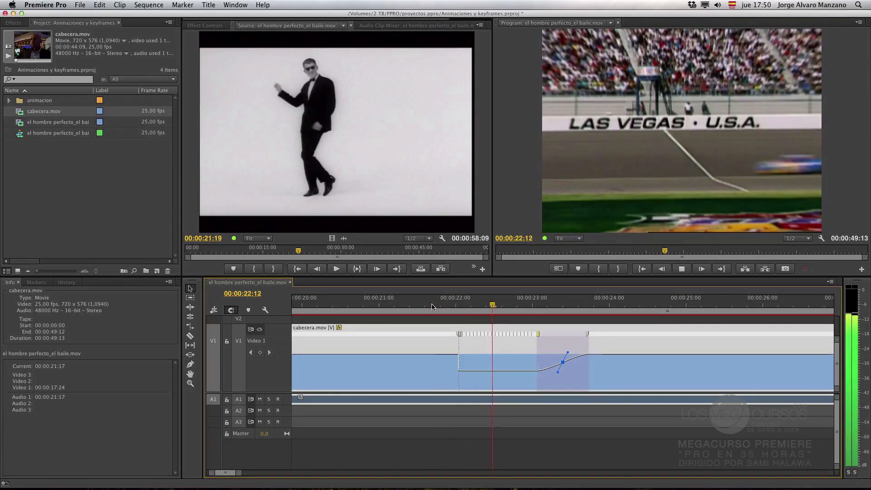
key(space)
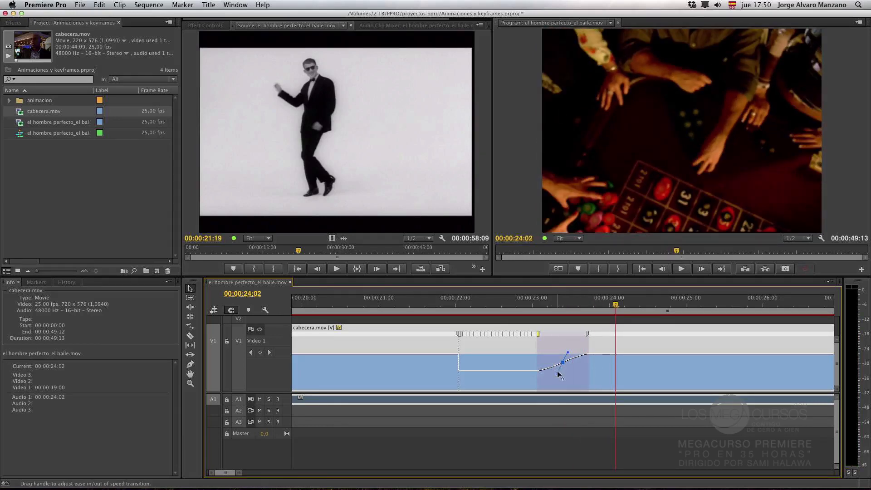
Add a curved speed transition into the racetrack hold from about 00:00:21:20, and make the hold span about 00:00:22:01 to 00:00:23:17.
drag(459, 334, 436, 339)
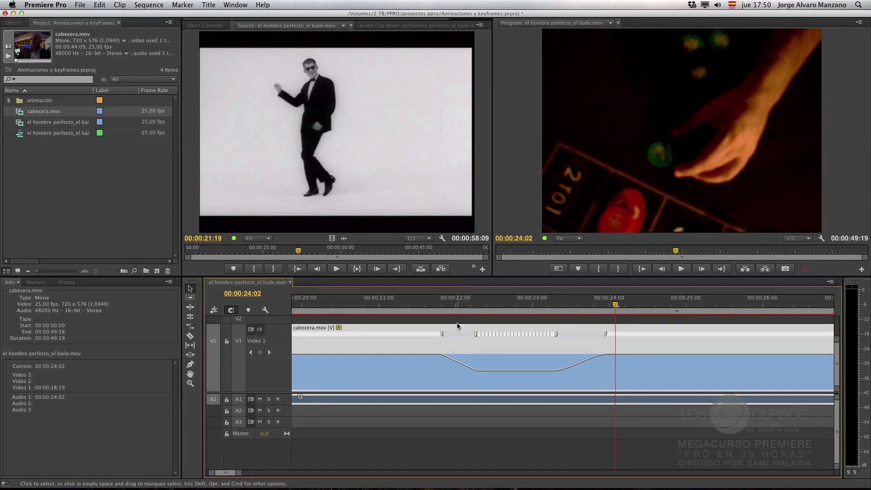
click(456, 333)
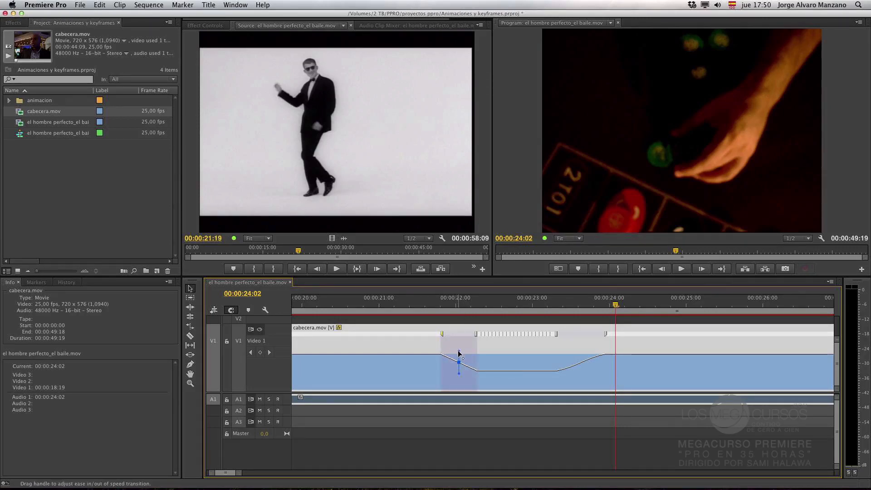
drag(457, 355, 427, 360)
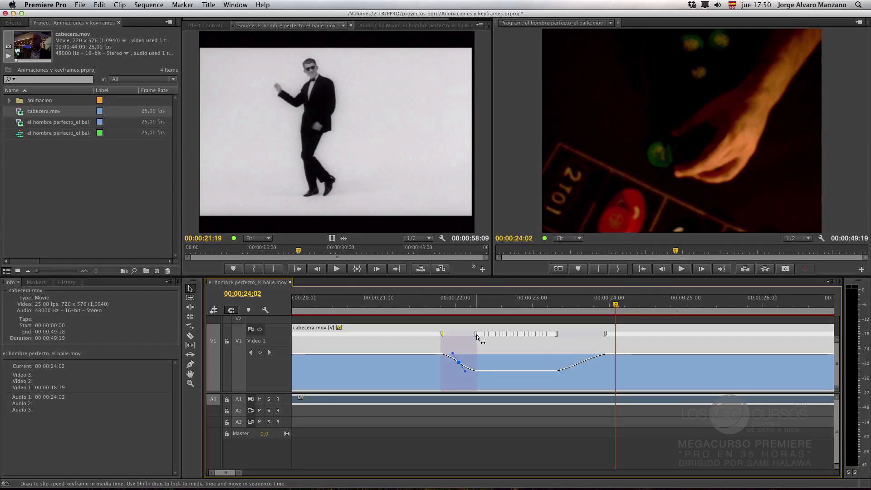
mouse_move(476, 334)
mouse_down()
mouse_move(489, 336)
mouse_move(432, 341)
mouse_move(460, 334)
mouse_up()
drag(557, 333, 589, 335)
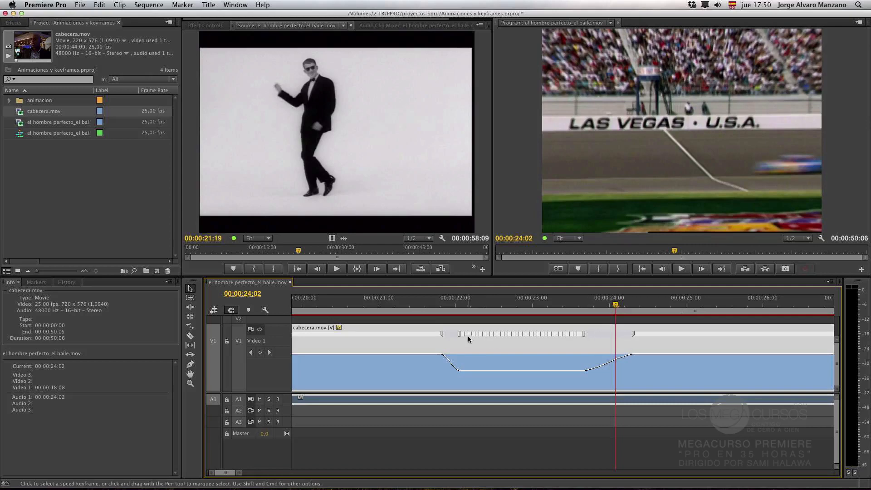
Play the racetrack hold with both smooth transitions, from just before the entry ramp to 00:00:24:21.
click(439, 308)
key(space)
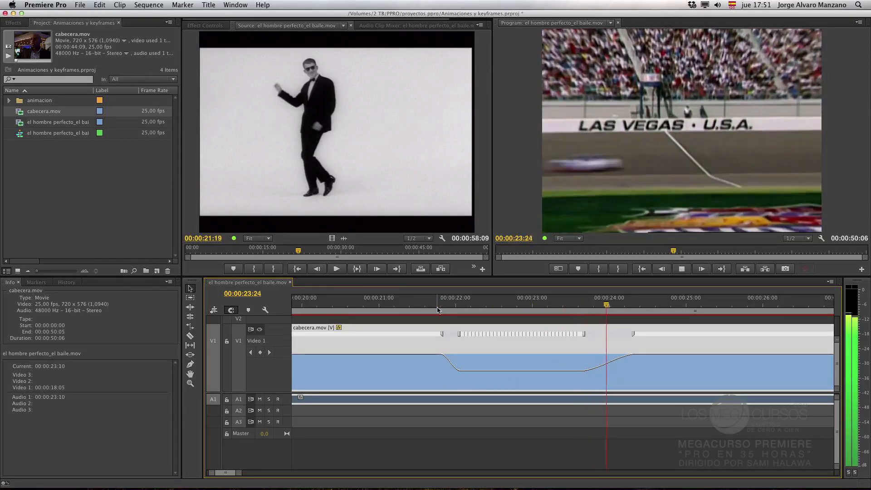
key(space)
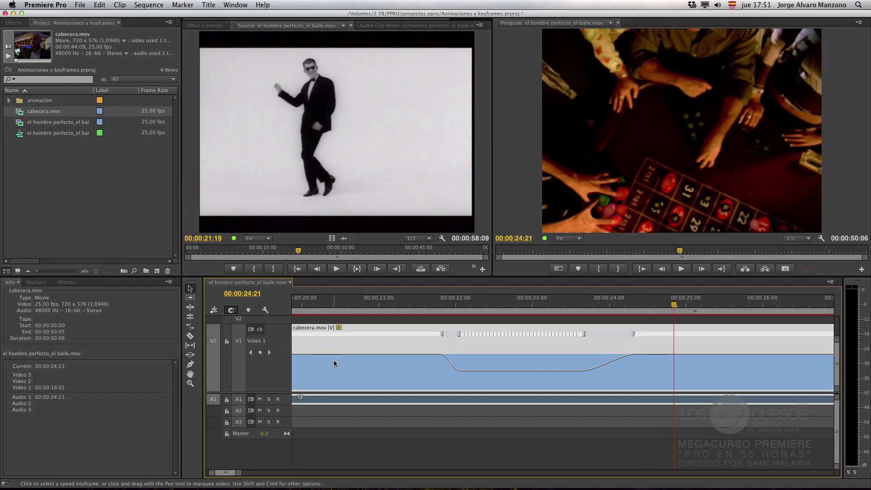
Park the playhead on the card-throwing freeze frame at 00:00:16:06 and set the program playback resolution to Full.
key(minus)
key(minus)
key(minus)
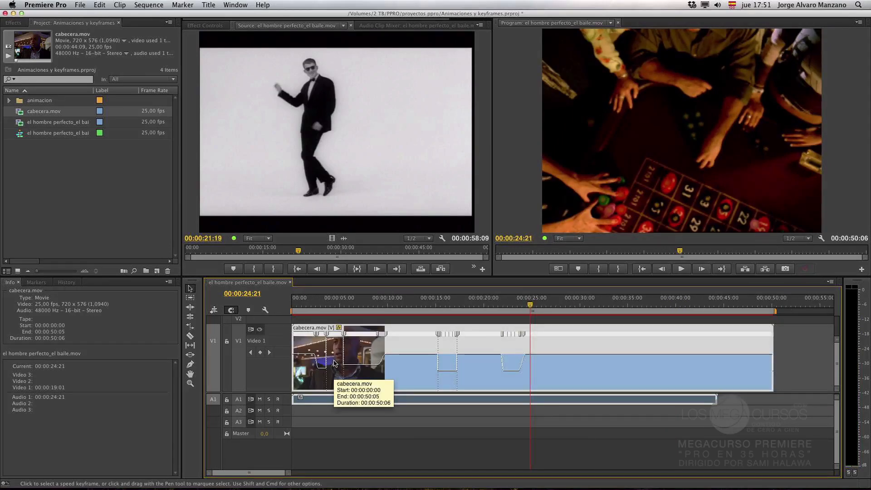
key(minus)
drag(412, 307, 402, 305)
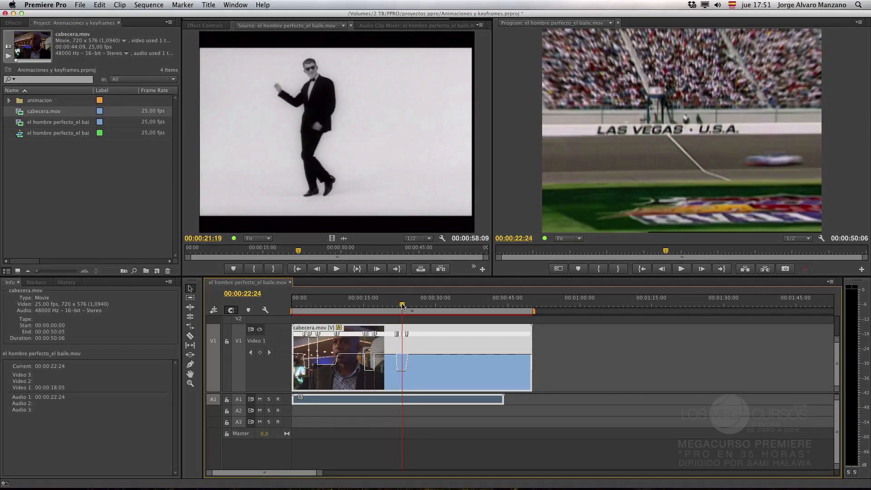
drag(402, 306, 404, 306)
click(369, 306)
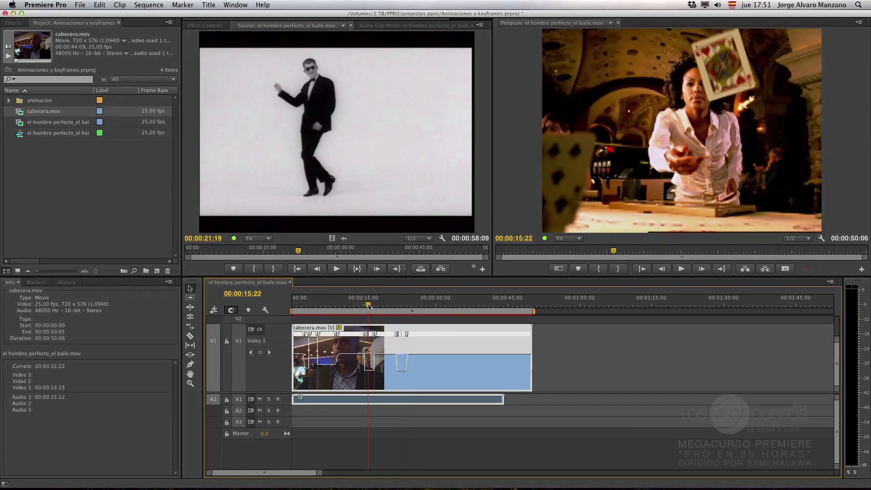
drag(369, 305, 370, 305)
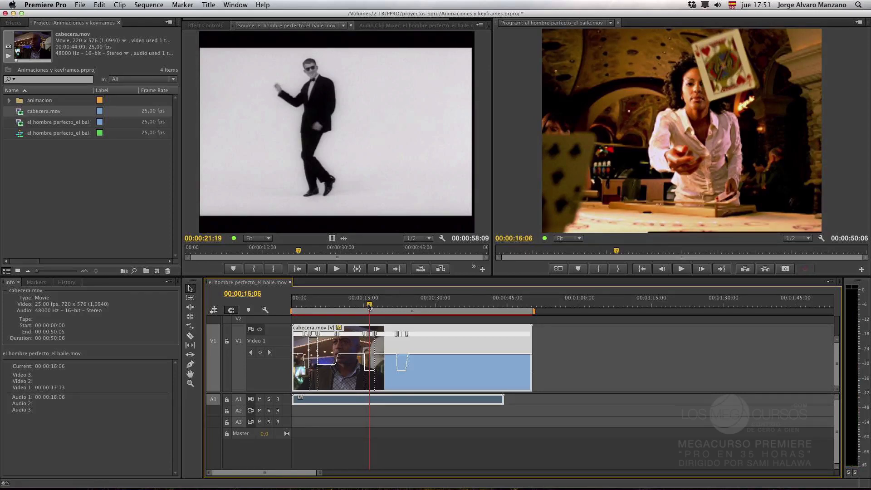
click(808, 239)
click(805, 246)
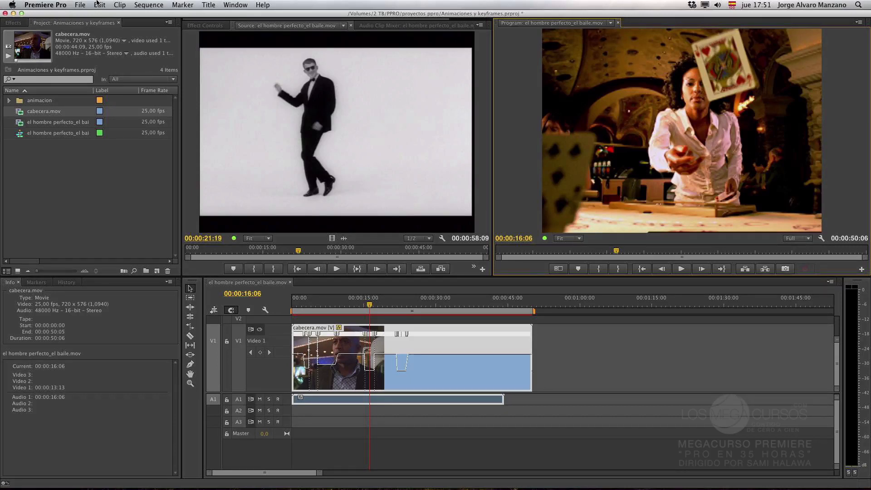
click(78, 6)
mouse_move(142, 221)
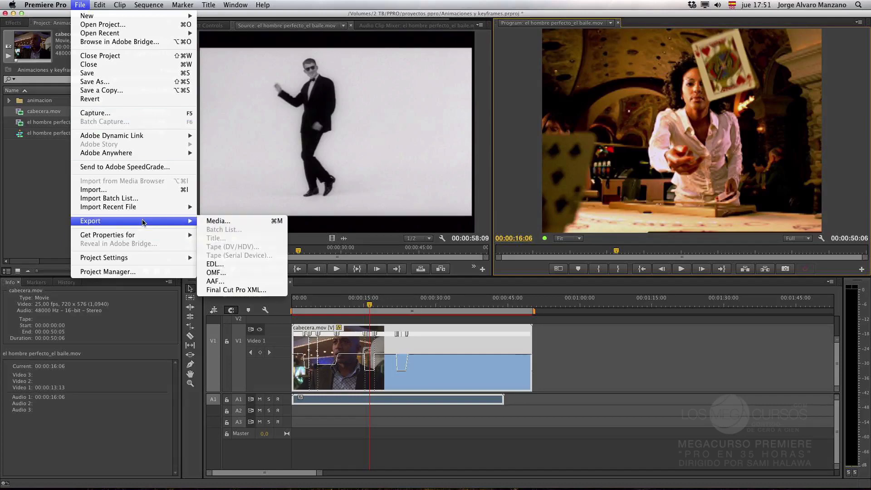
click(19, 208)
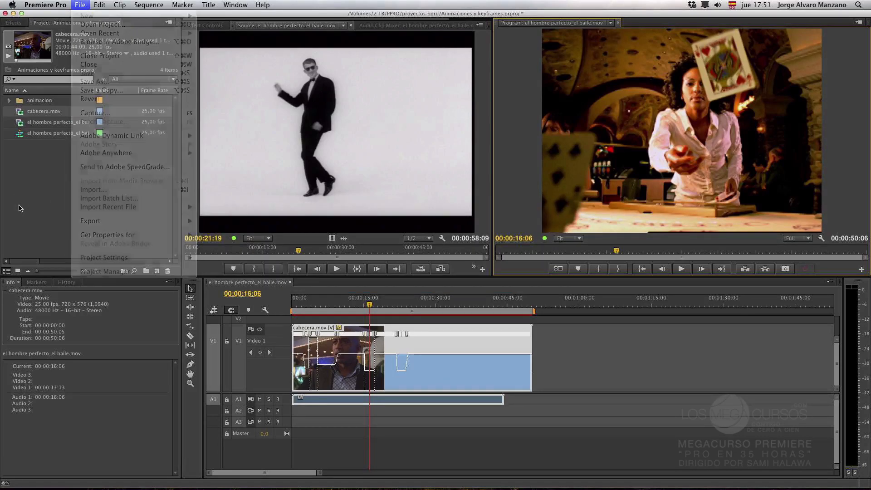
right_click(372, 349)
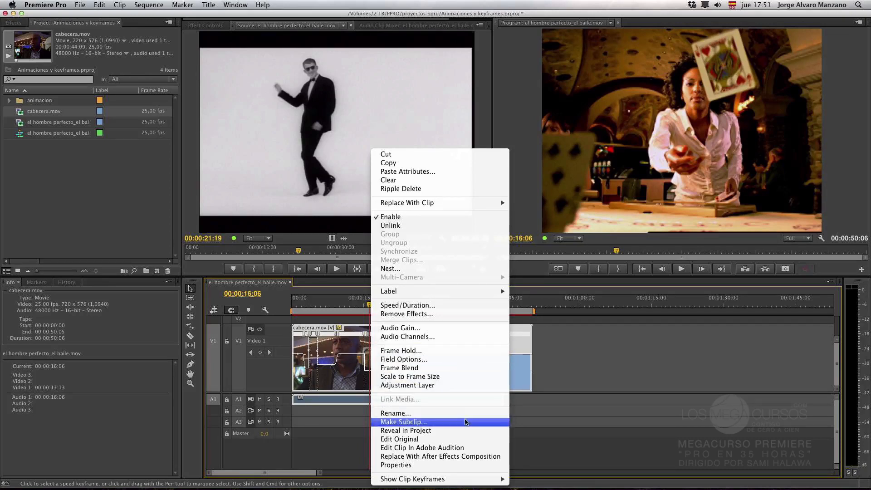
mouse_move(463, 481)
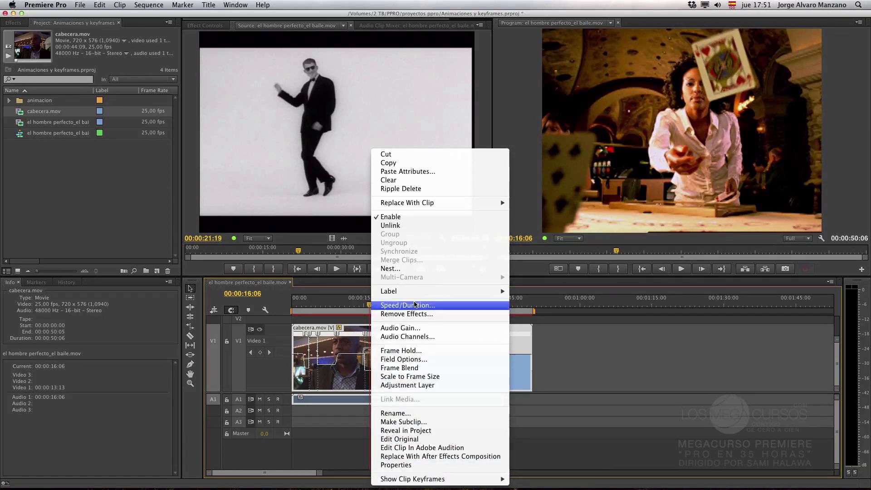
click(617, 344)
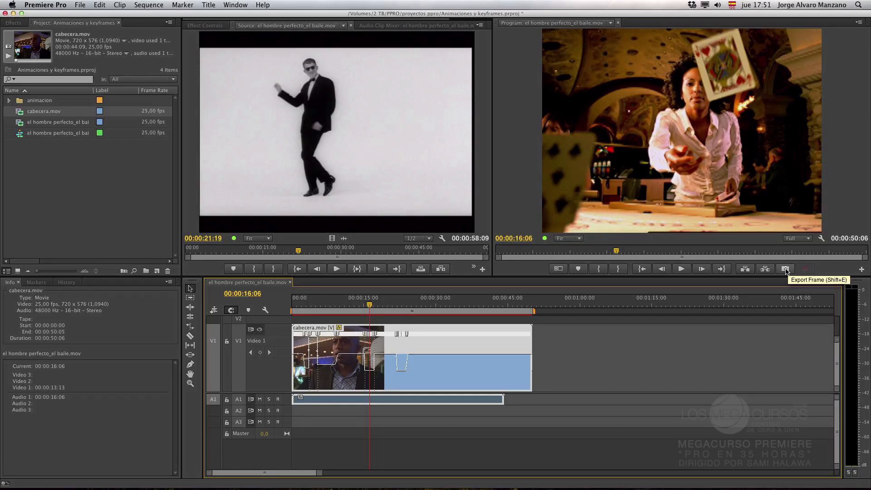
Start a frame export of the card-throwing image with JPEG as the format.
click(786, 270)
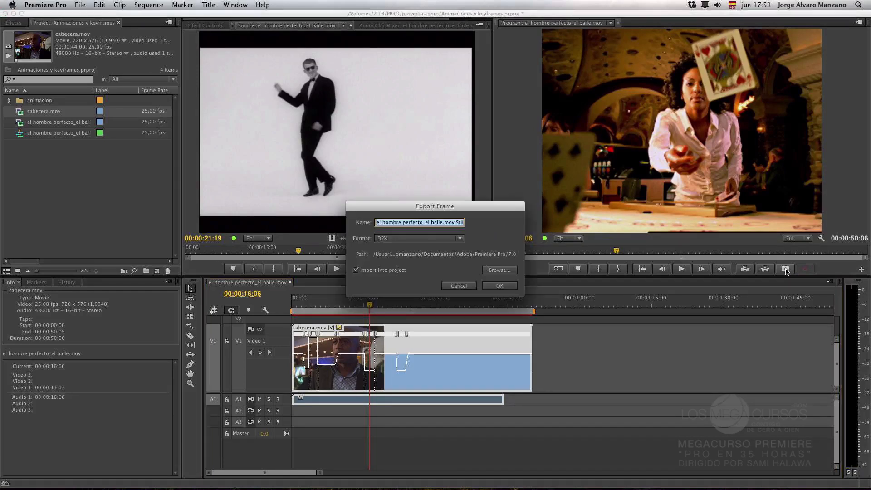
click(395, 238)
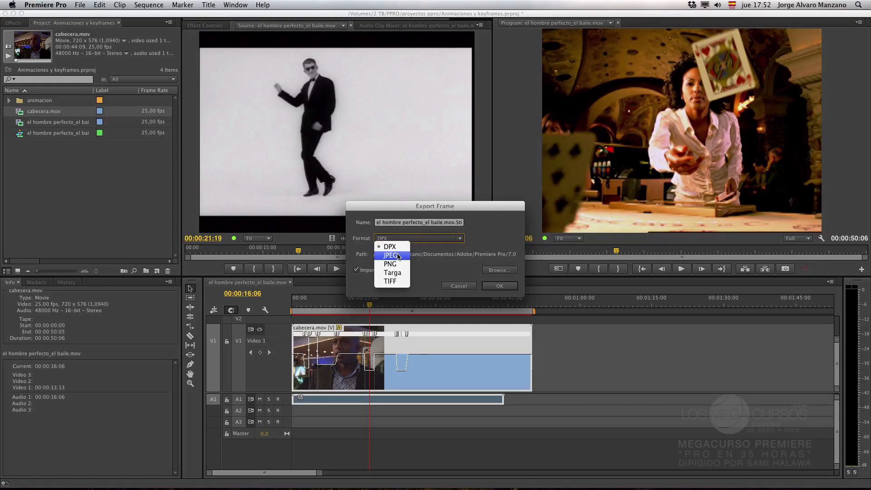
click(394, 256)
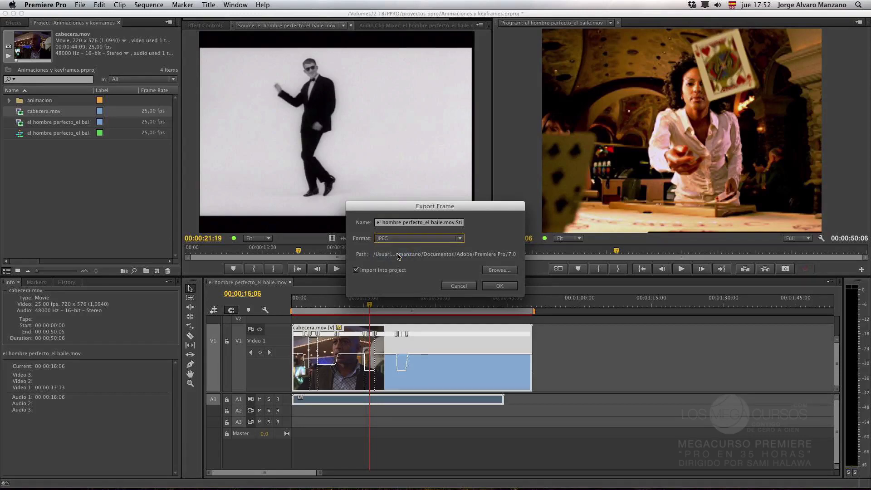
Set the exported frame's destination to the volcados folder inside PPRO on the 2 TB drive.
click(504, 271)
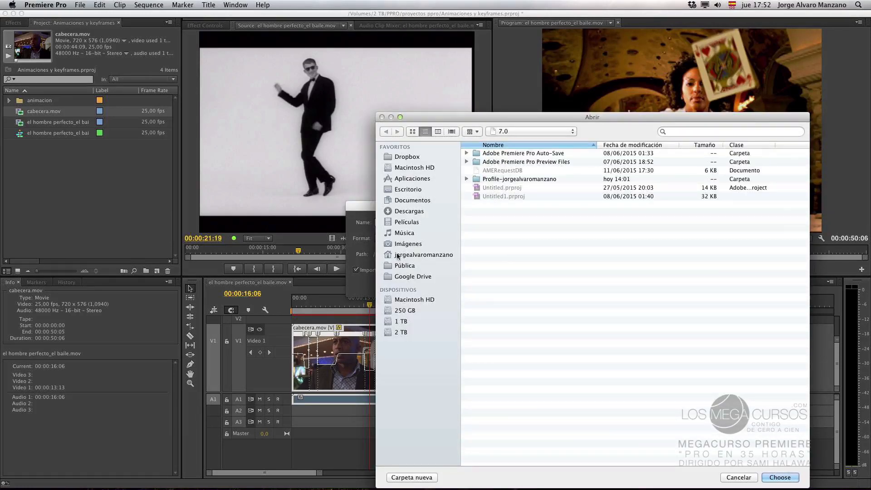
click(402, 332)
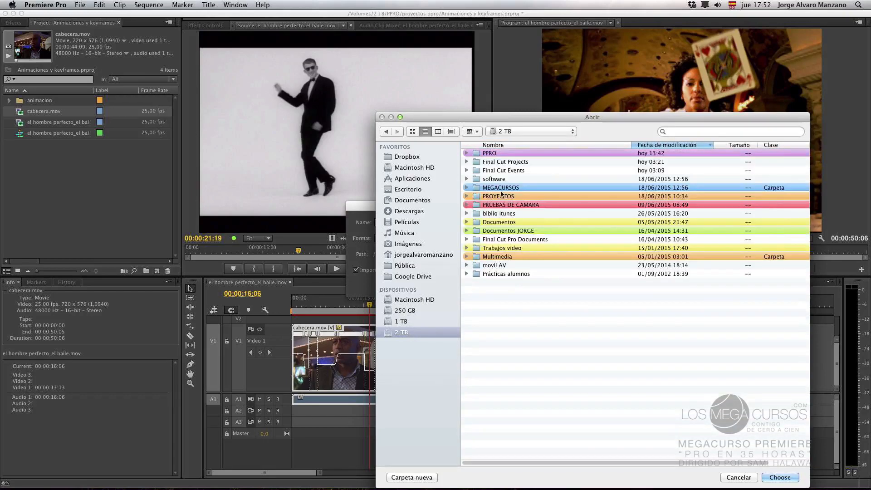
click(490, 154)
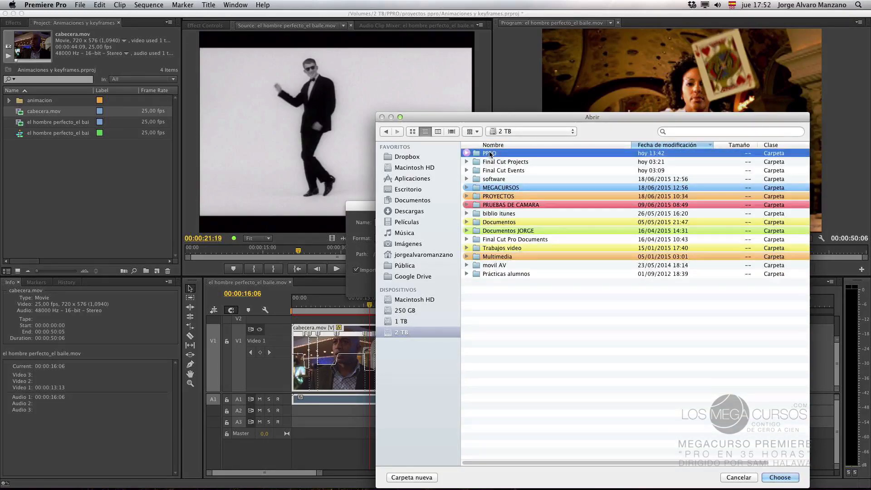
double_click(491, 154)
double_click(488, 179)
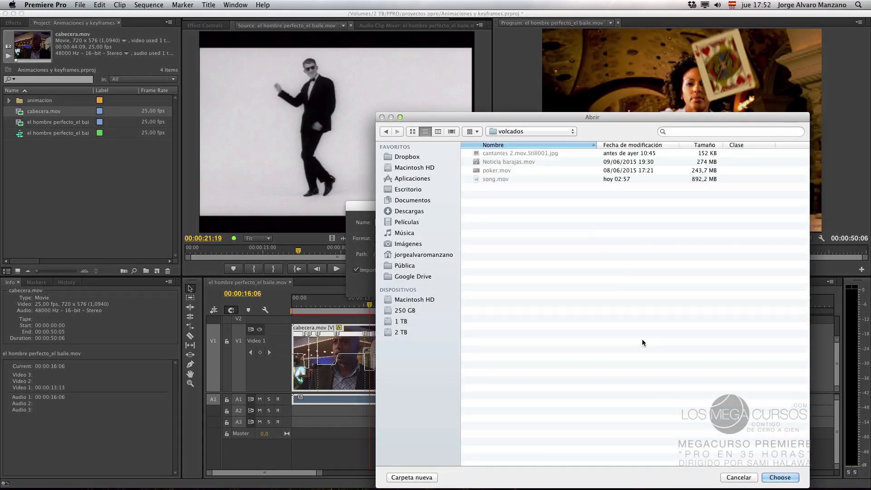
click(775, 478)
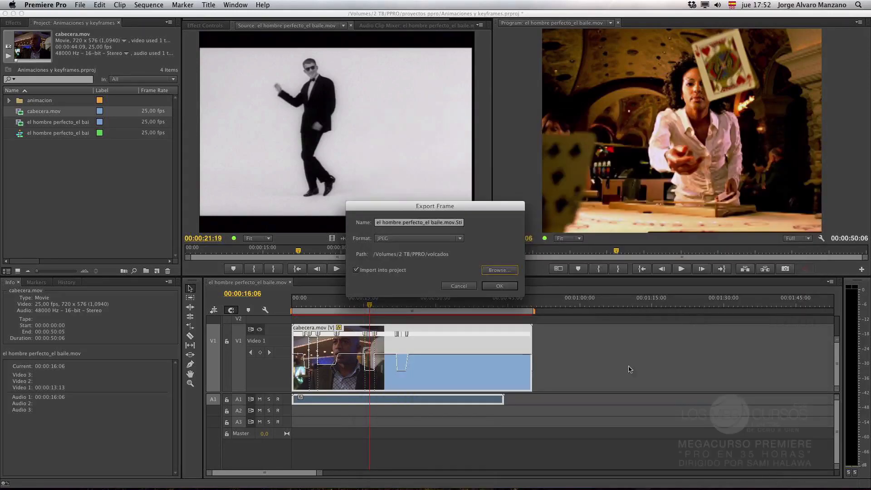
Export the frame into the project under the name carta vegasStill001 and open the imported still for source viewing.
click(422, 225)
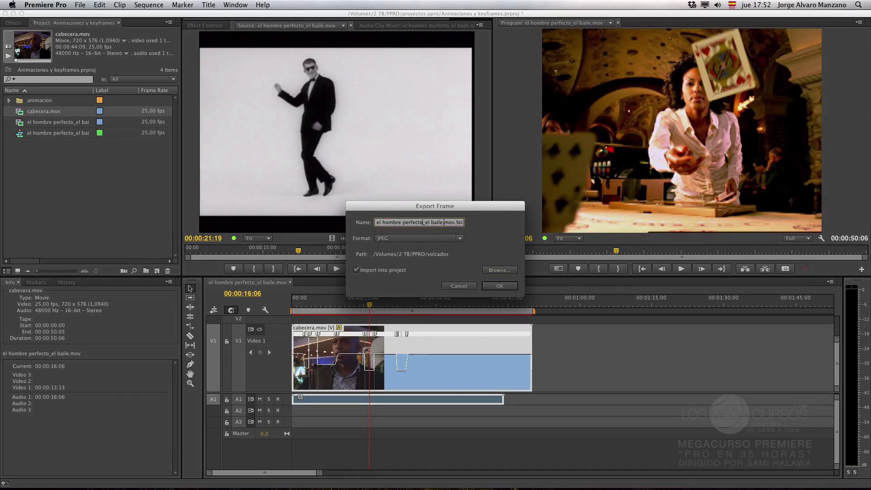
drag(443, 222, 327, 210)
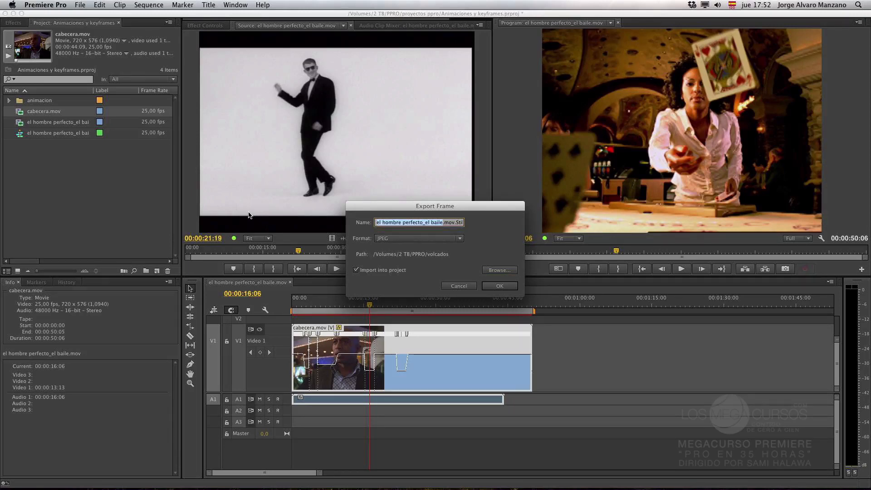
text(carta)
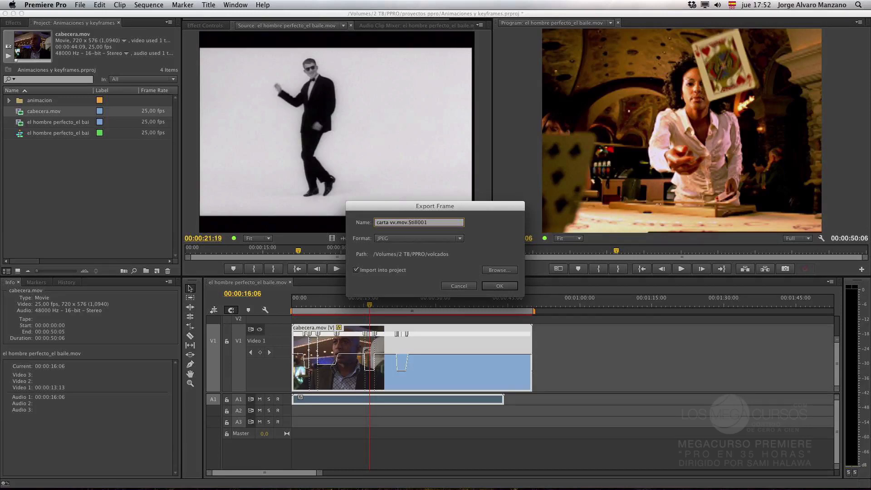
text( v.mov)
key(BackSpace)
click(501, 286)
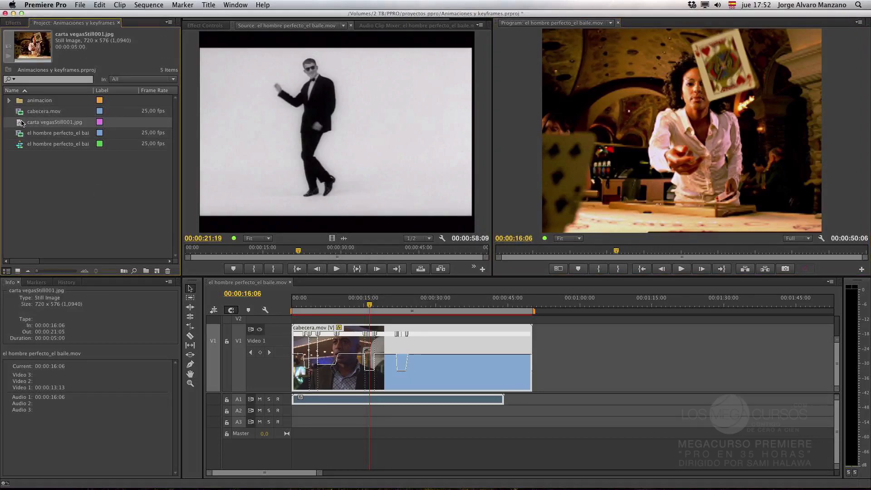
double_click(19, 125)
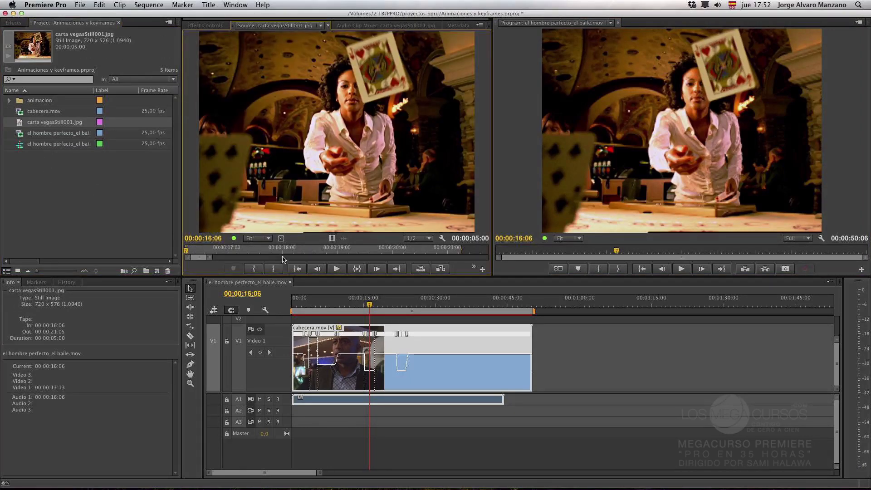
Park the playhead on the white limousine shot at 00:00:34:03 and choose Time Remapping Speed as cabecera.mov's clip keyframe display.
drag(371, 308, 325, 310)
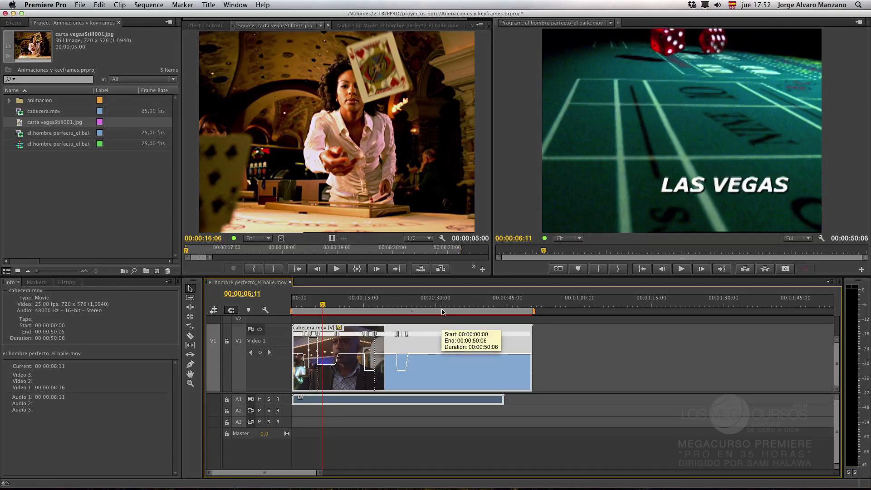
click(456, 303)
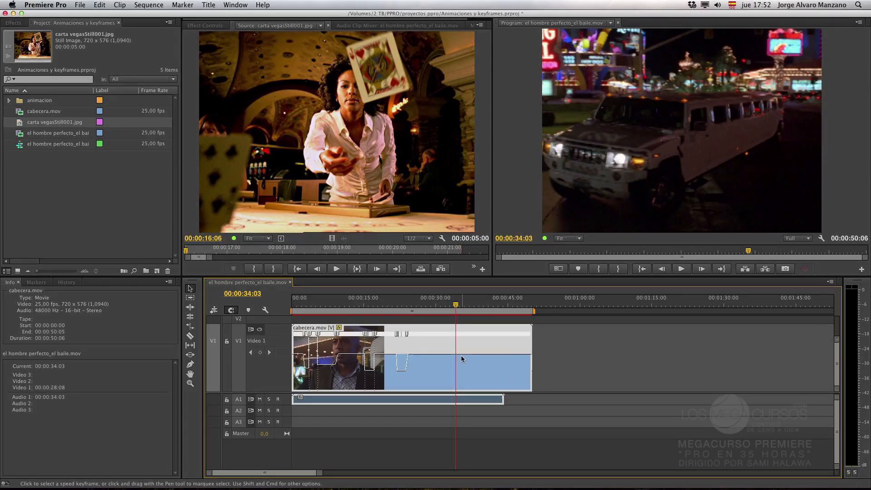
click(340, 328)
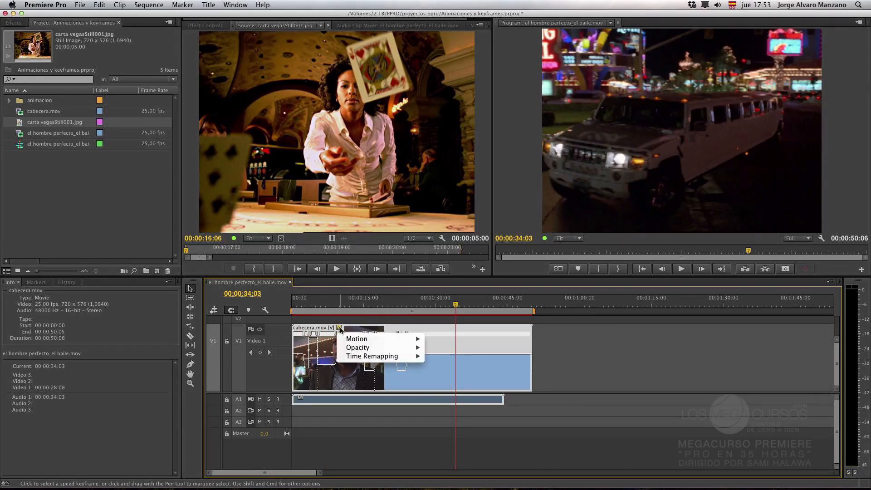
mouse_move(360, 356)
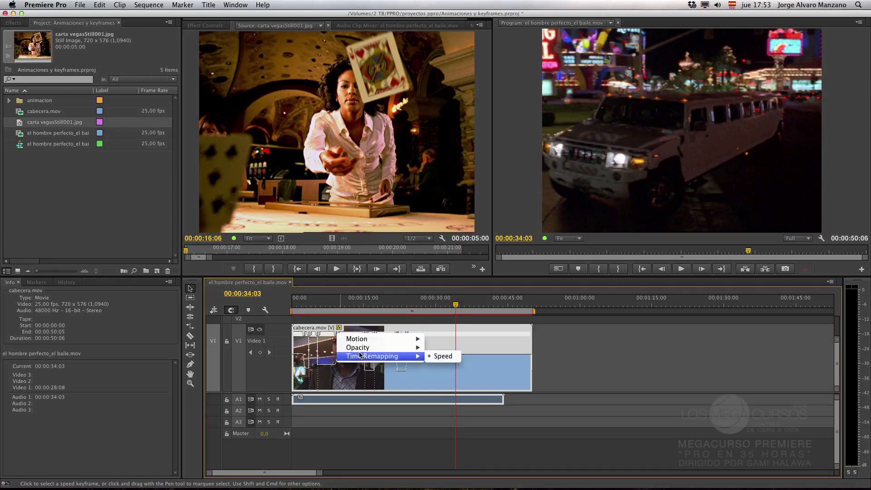
click(443, 356)
Switch cabecera.mov's clip keyframe display to a Motion property and back to Time Remapping Speed.
click(340, 328)
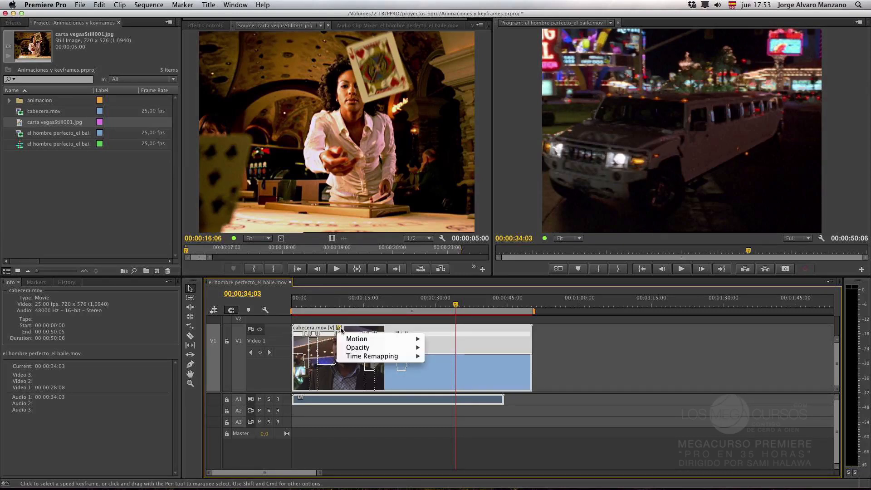
mouse_move(359, 338)
click(455, 339)
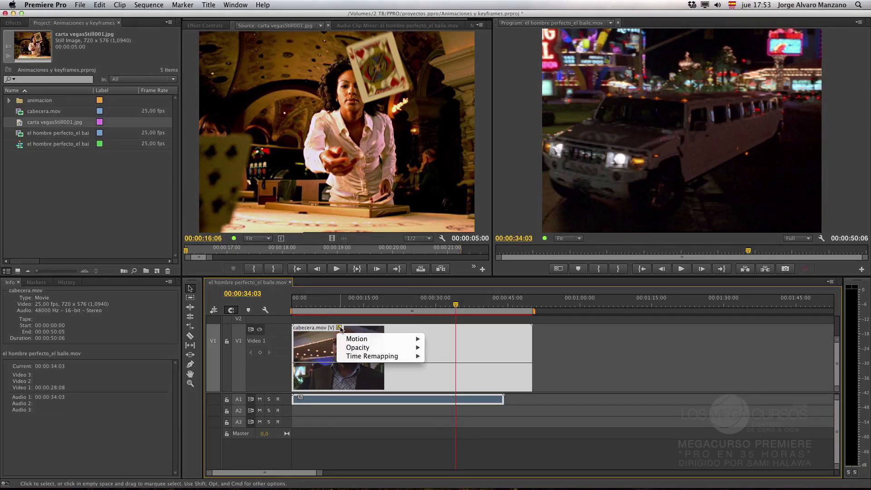
mouse_move(358, 357)
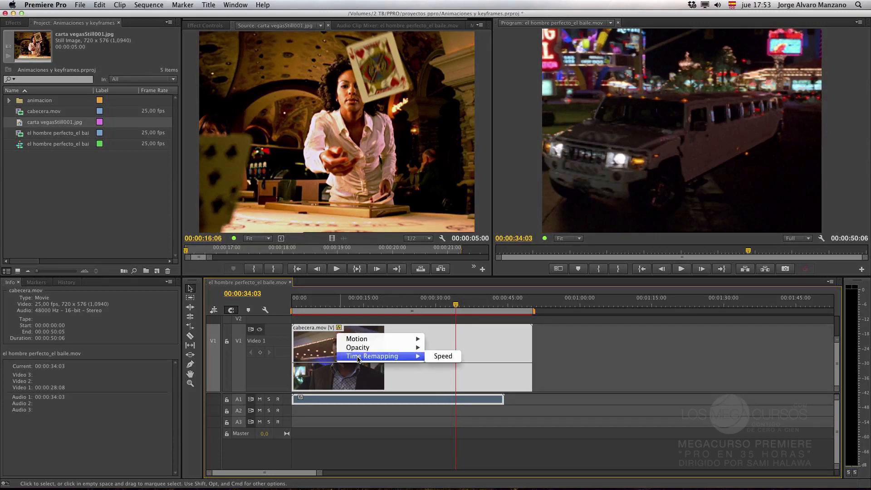
click(442, 357)
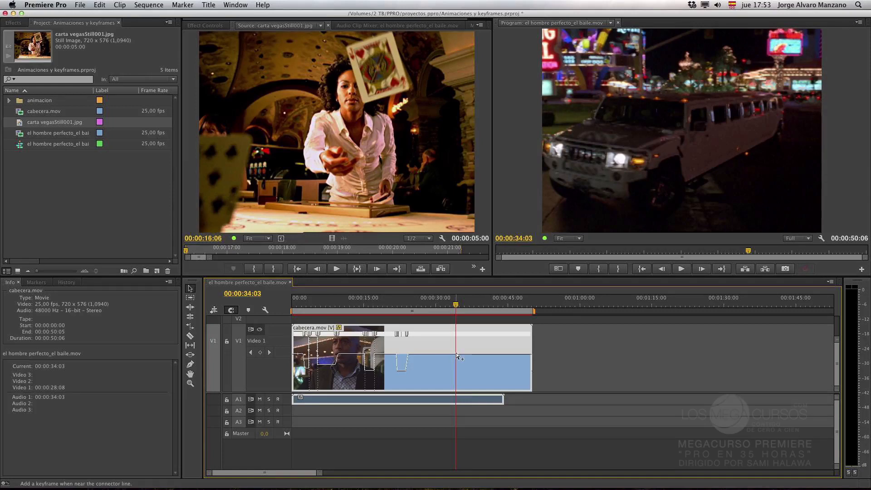
Add a speed keyframe on cabecera.mov at 00:00:34:03 and raise the speed of the section after it.
mouse_move(456, 355)
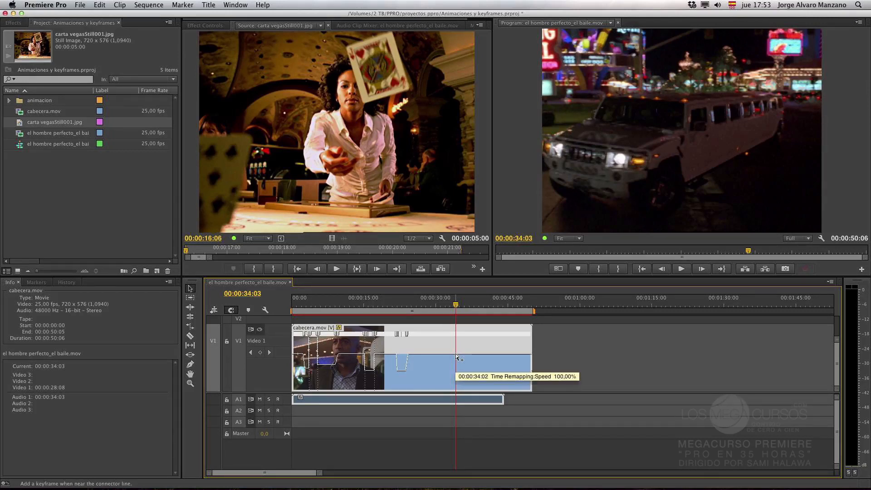
super+click(456, 357)
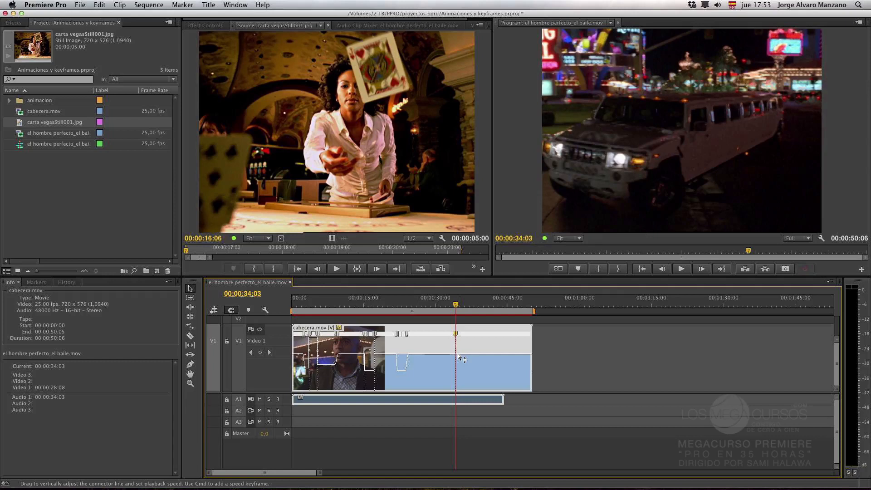
drag(458, 357, 465, 338)
Make the speed-up from 00:00:34:03 to about 00:00:37:00 a smooth curved ramp and play its beginning.
click(463, 348)
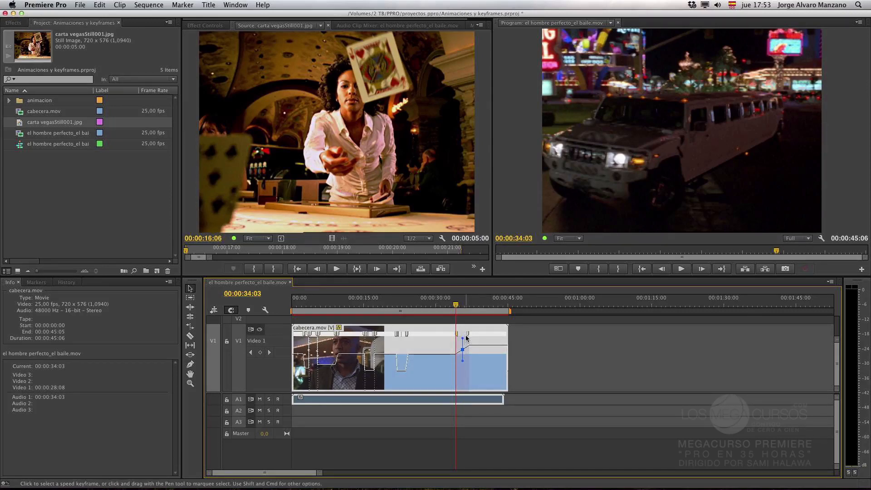
drag(463, 361, 416, 399)
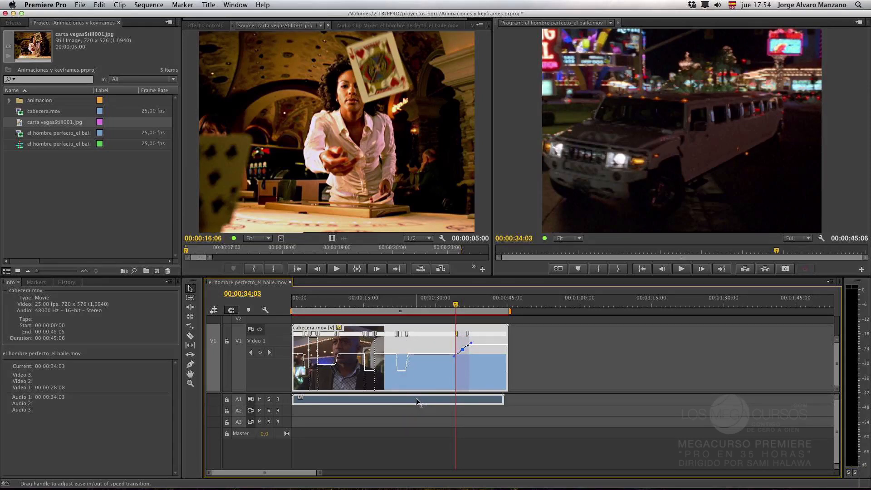
key(equal)
key(equal)
key(equal)
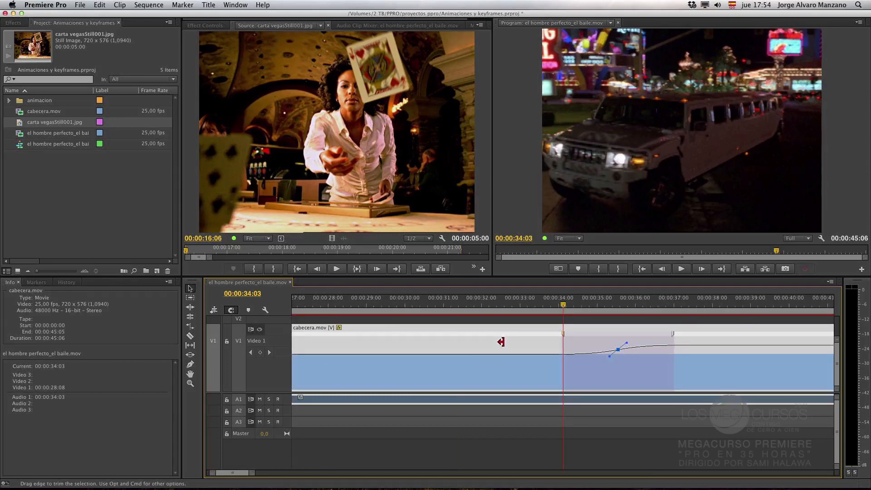
click(551, 306)
key(space)
key(space)
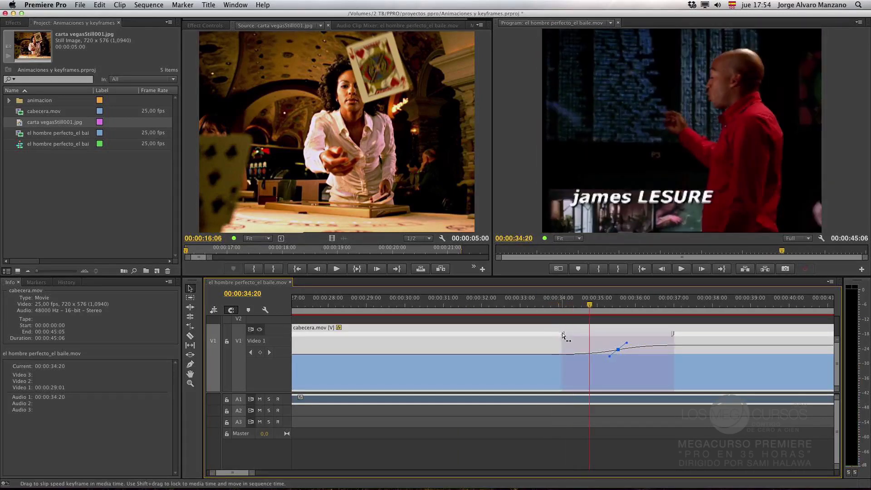
Lengthen the acceleration ramp to run from about 00:00:33:00 to about 00:00:38:10 and play it.
drag(564, 334, 515, 337)
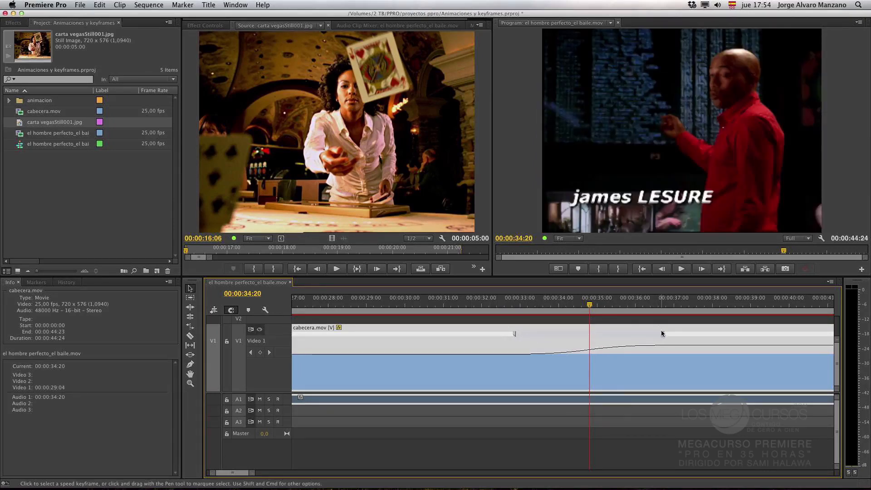
drag(663, 332, 730, 333)
click(496, 309)
key(space)
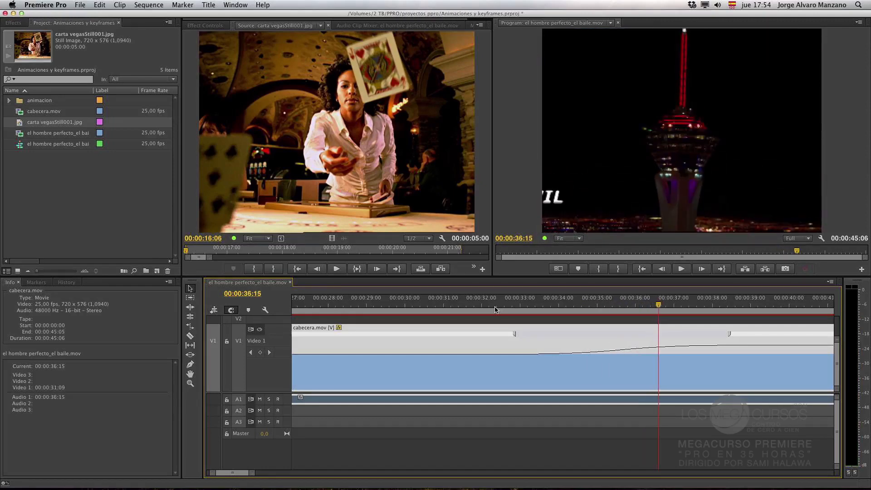
key(minus)
key(minus)
key(minus)
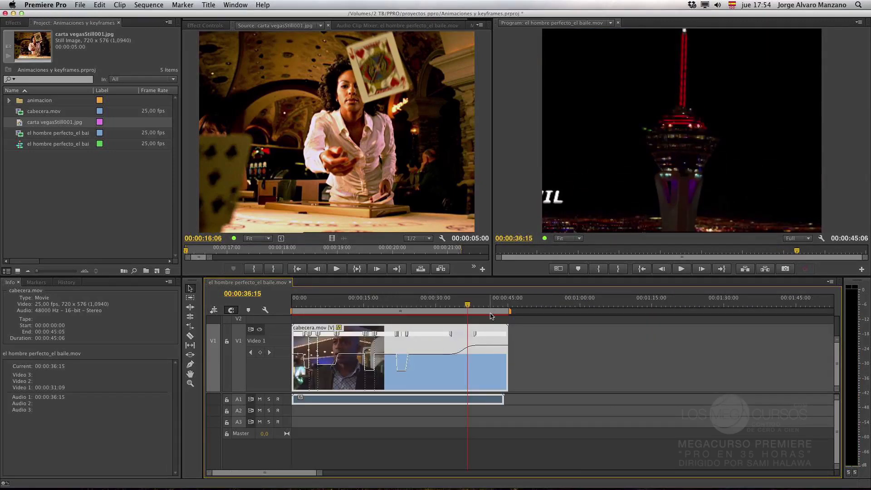